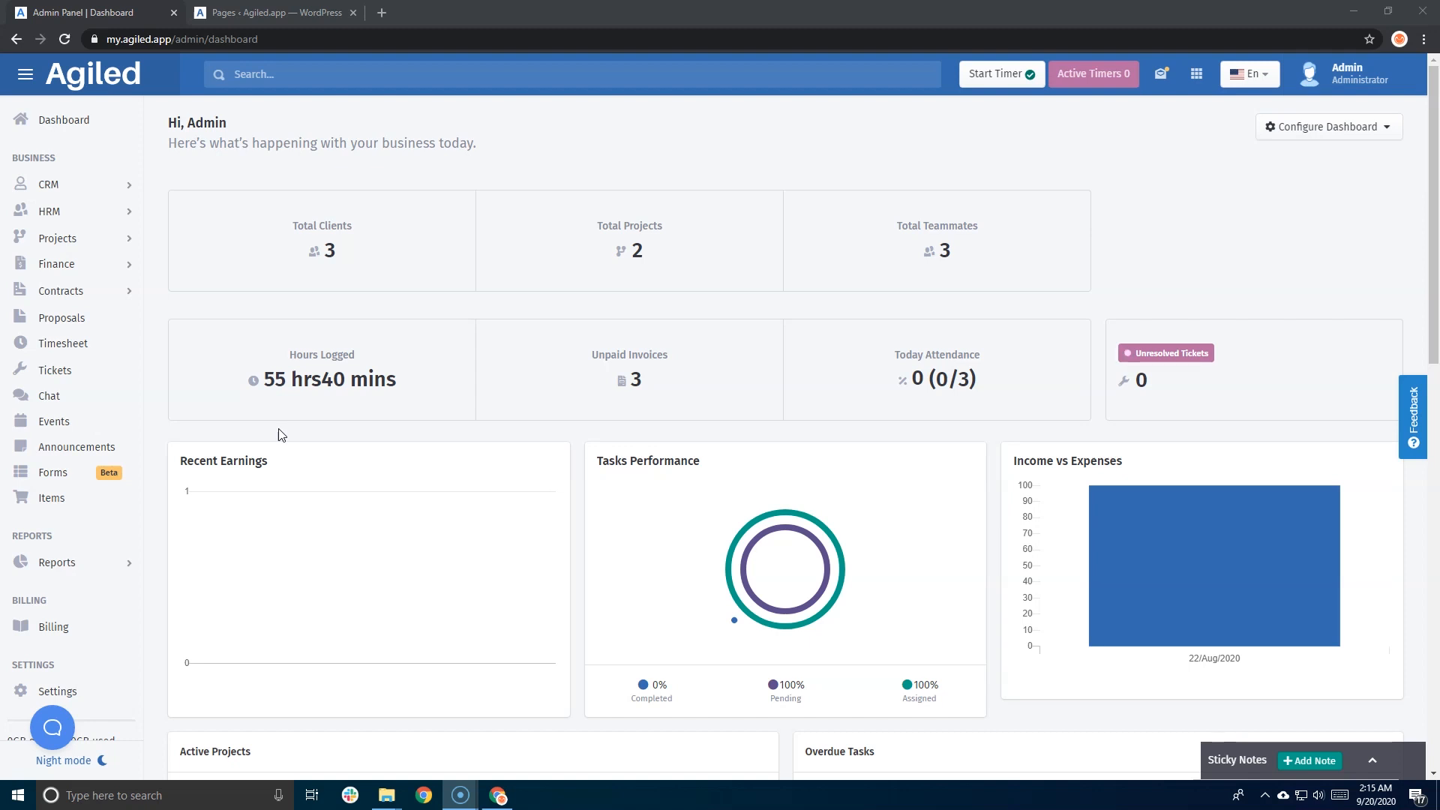
- Go to the Forms section and create a new blank form
click(89, 476)
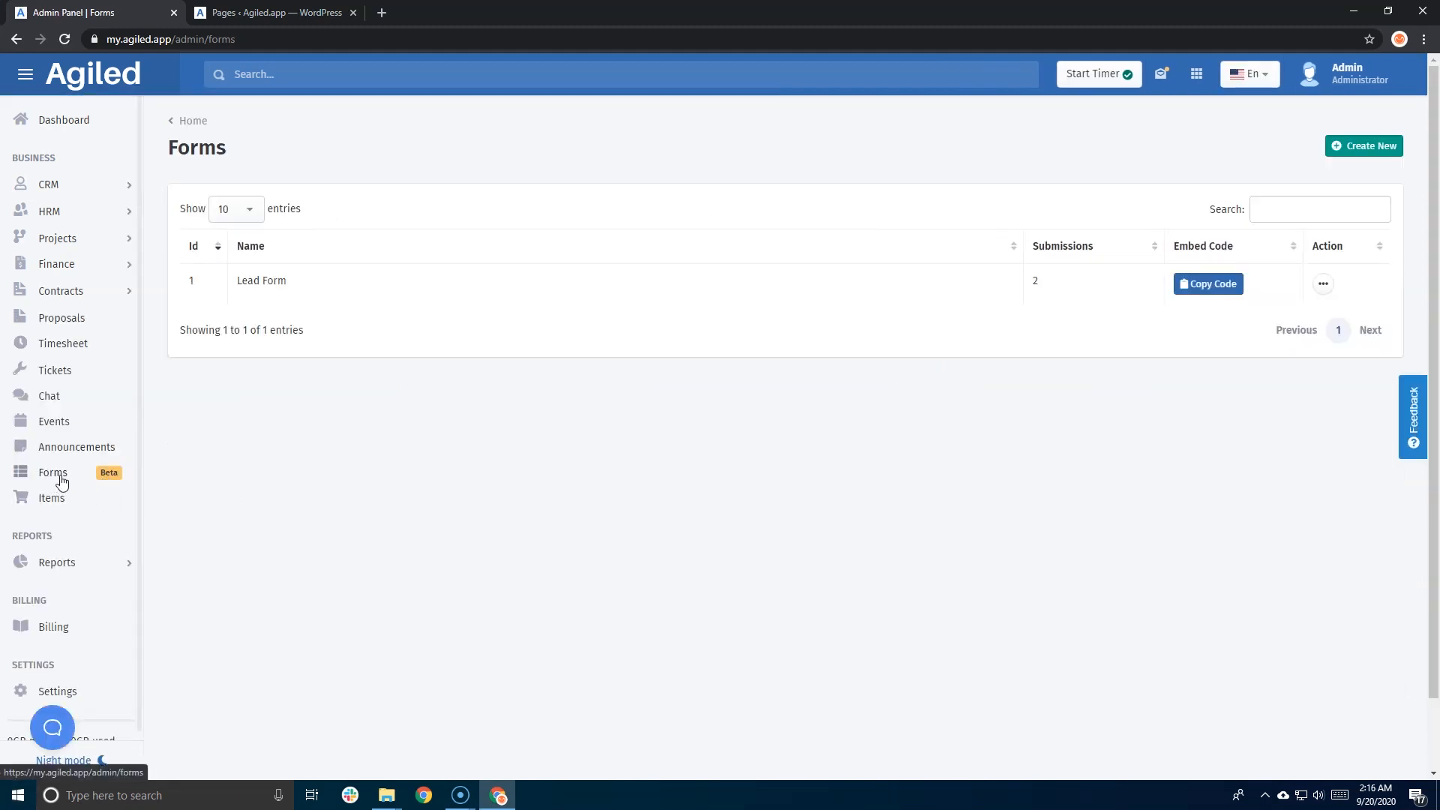
click(1357, 152)
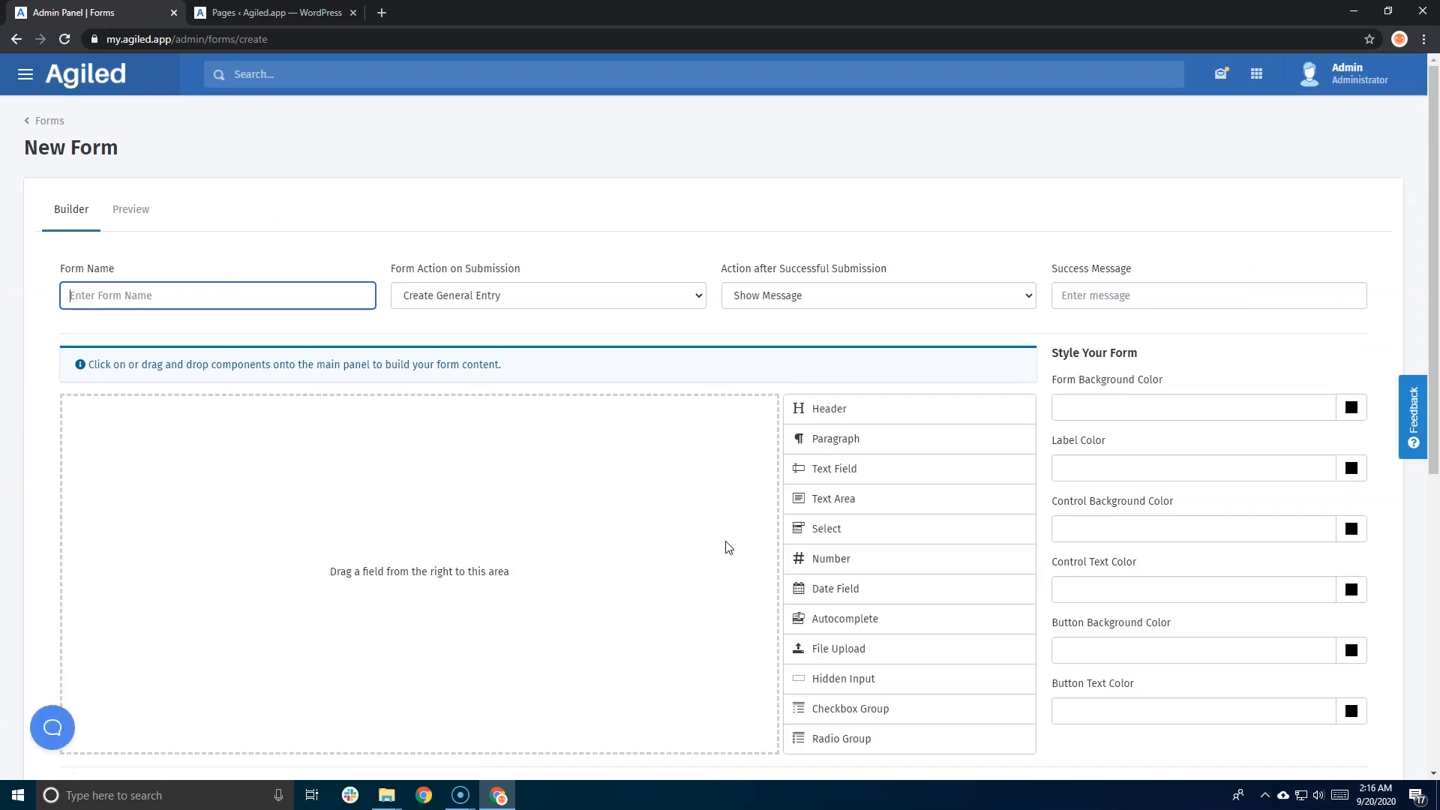
- Drag Text Field, Text Area and Select onto the canvas, making the Text Area taller
scroll(725, 547, down, 4)
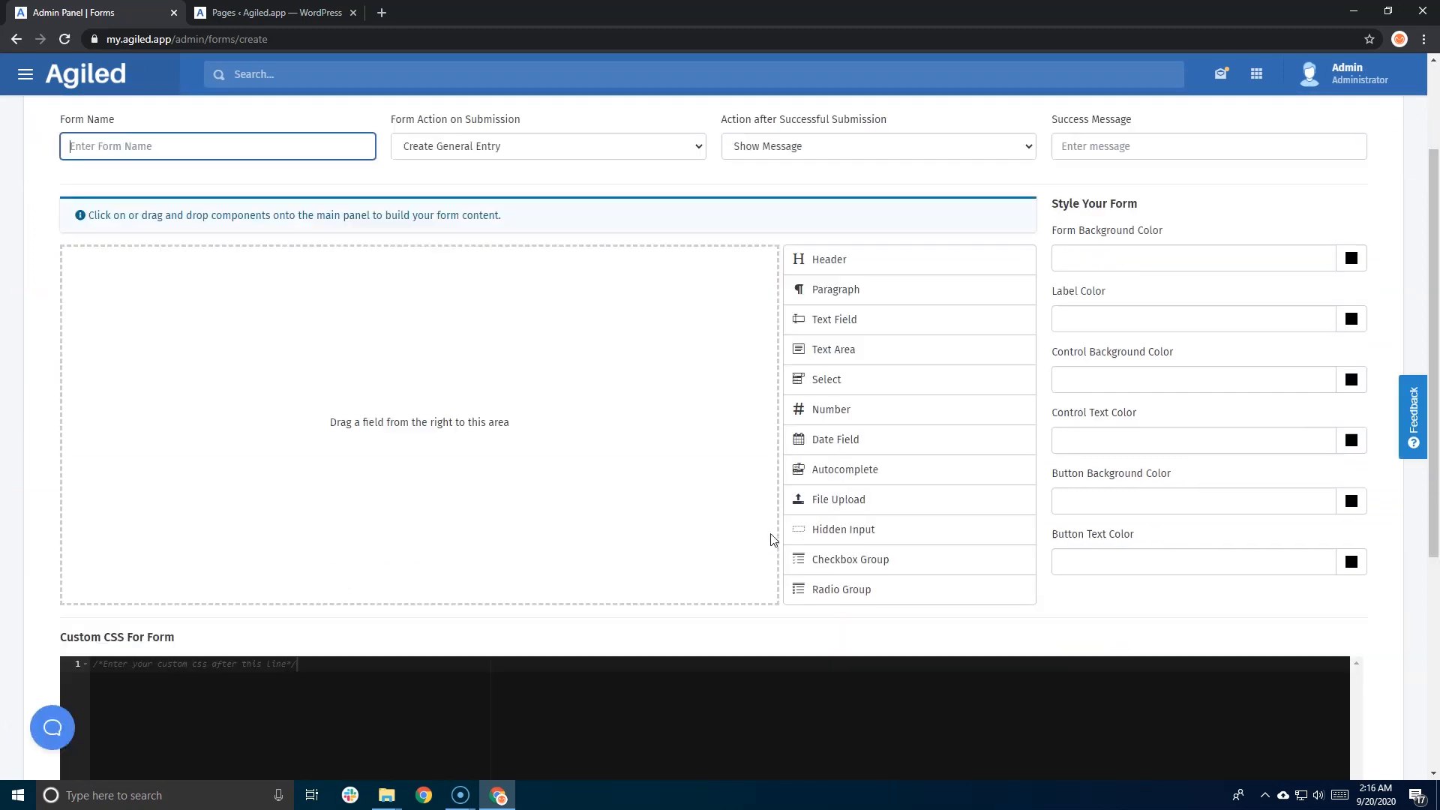
scroll(717, 482, up, 2)
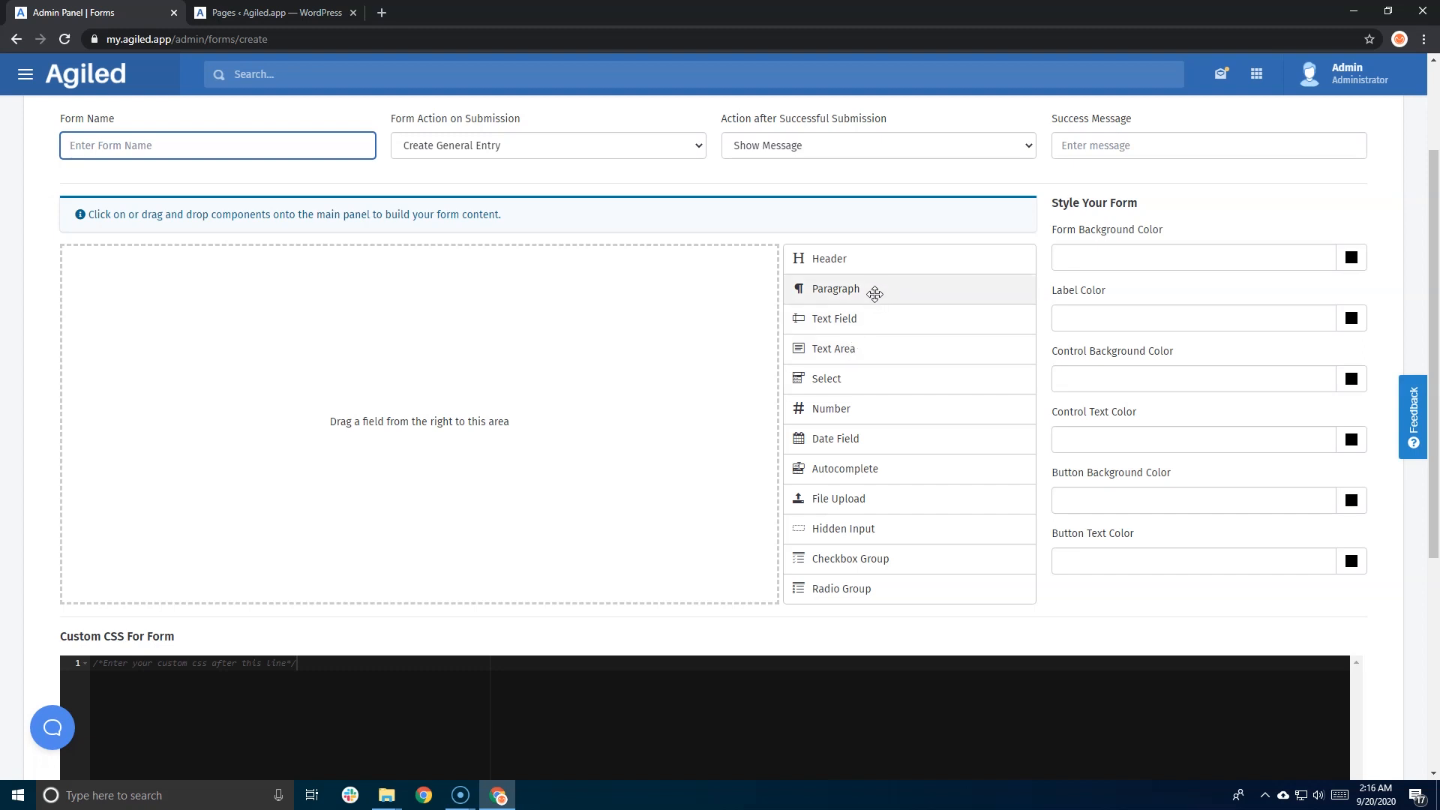
drag(858, 322, 729, 312)
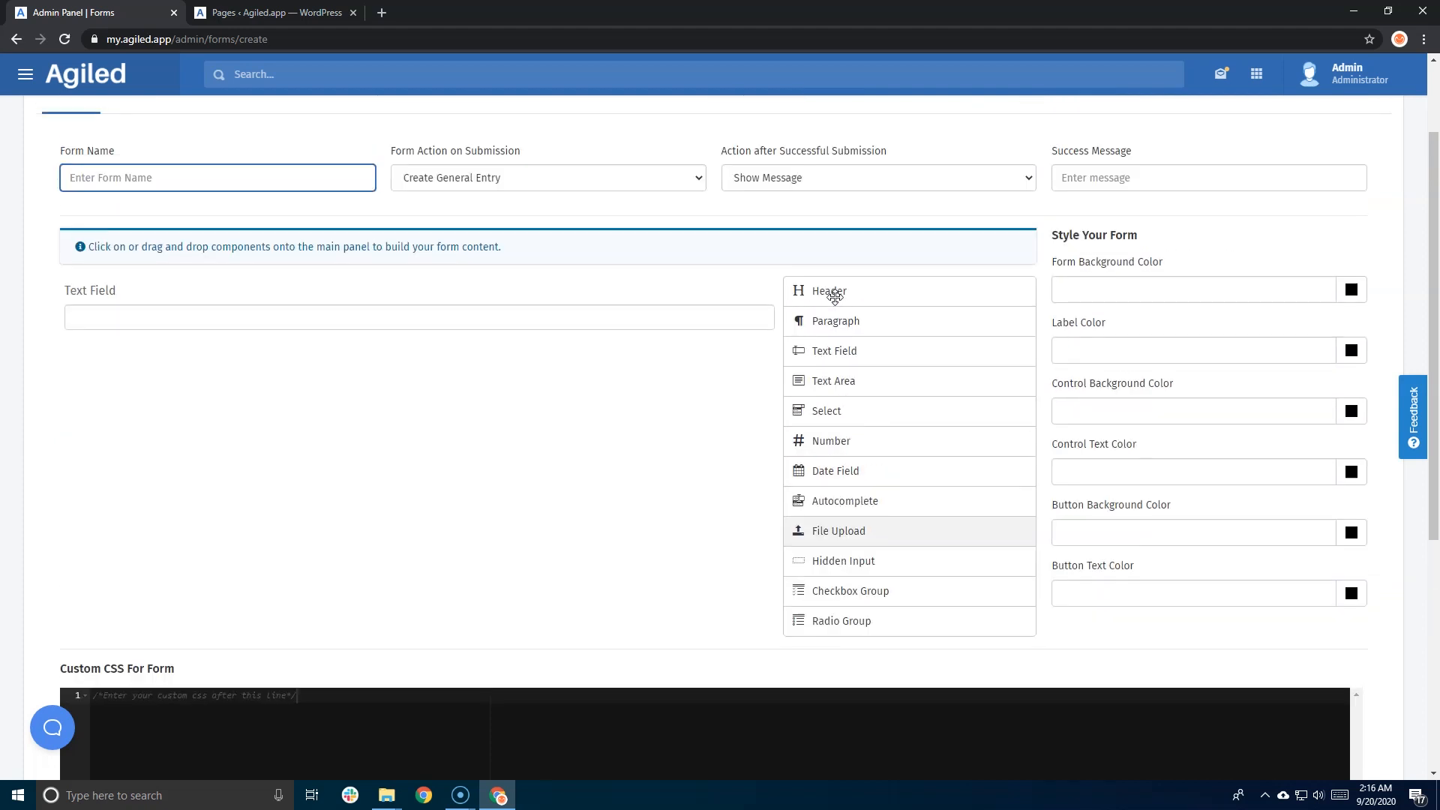
drag(843, 380, 514, 360)
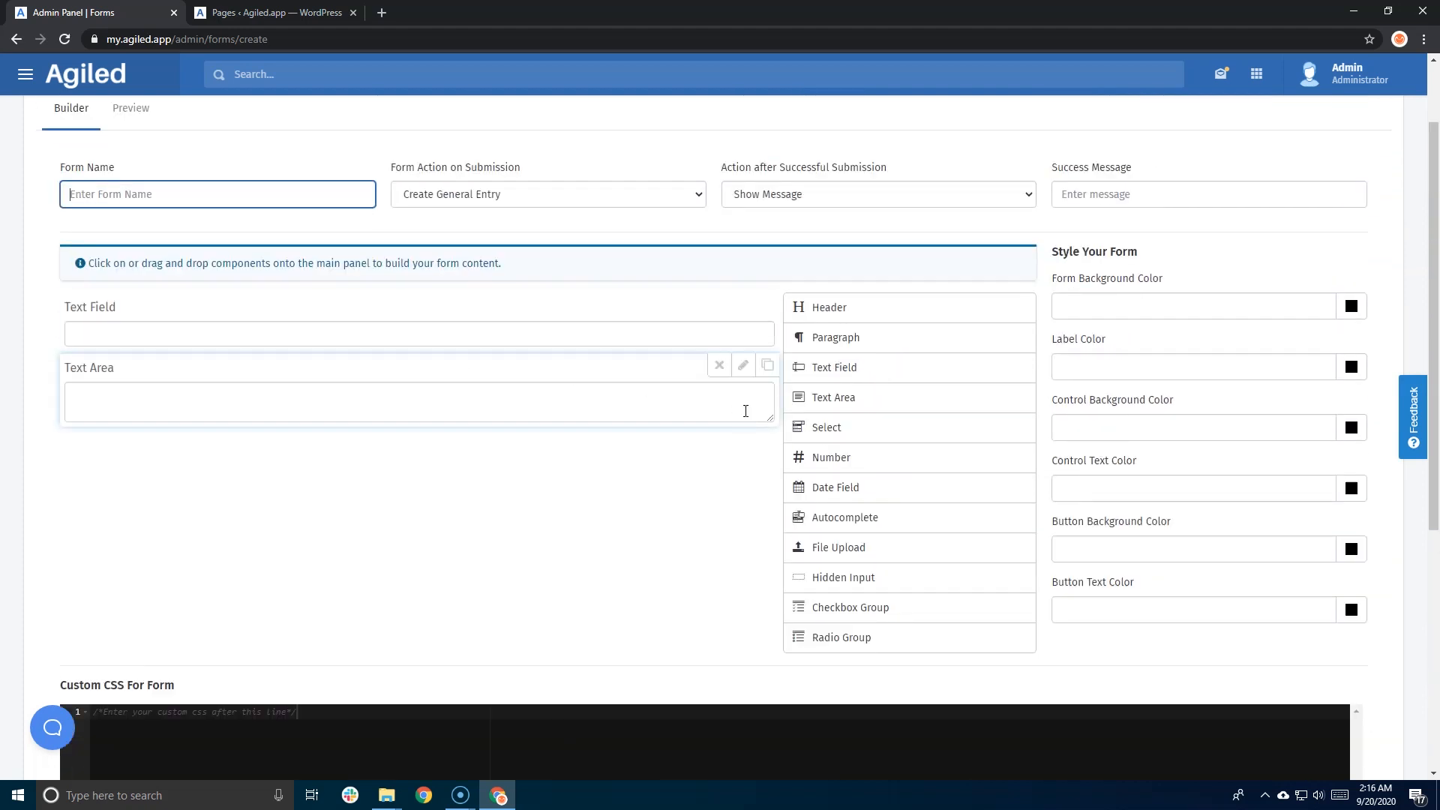
drag(770, 418, 771, 493)
drag(836, 422, 620, 519)
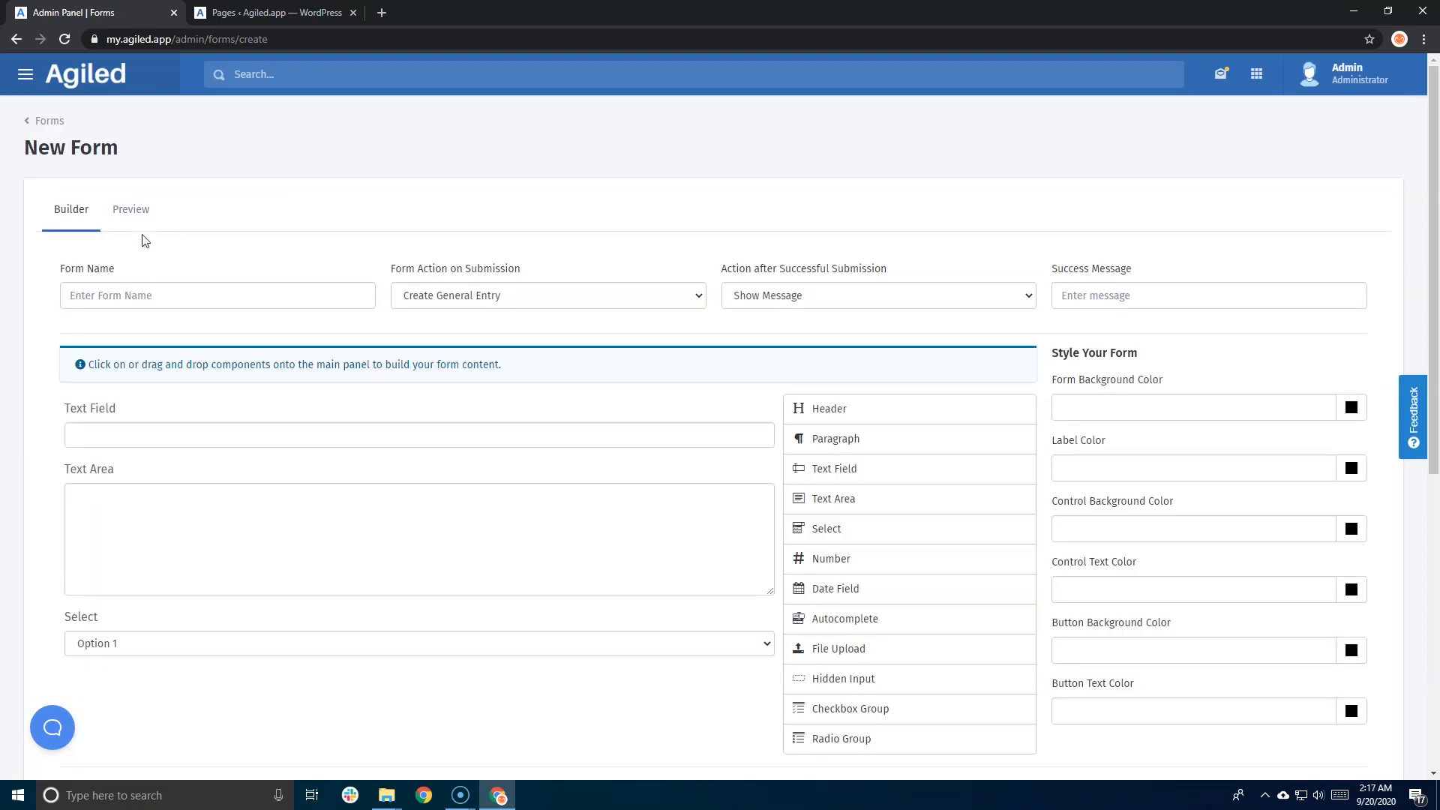
click(132, 216)
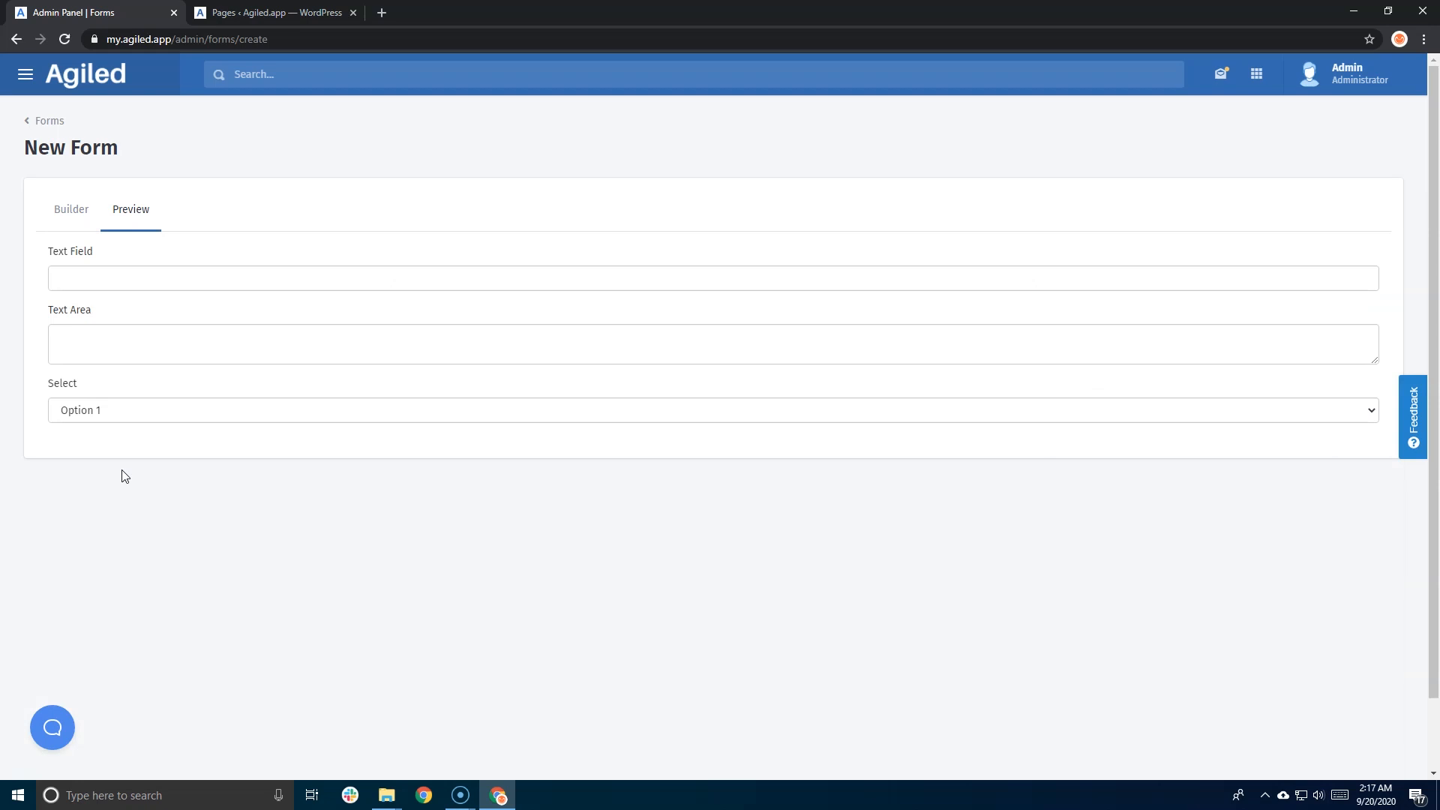
click(75, 213)
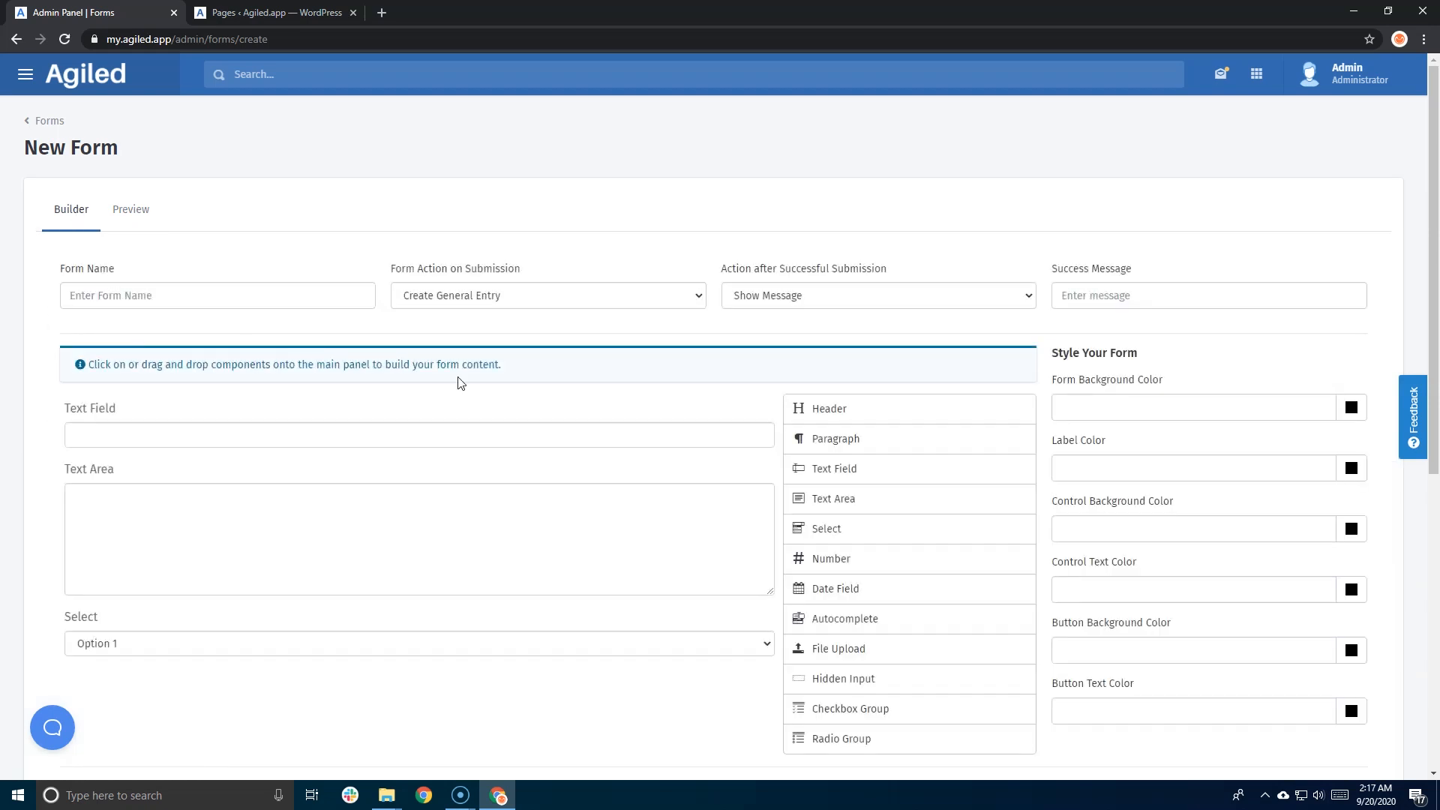
click(170, 300)
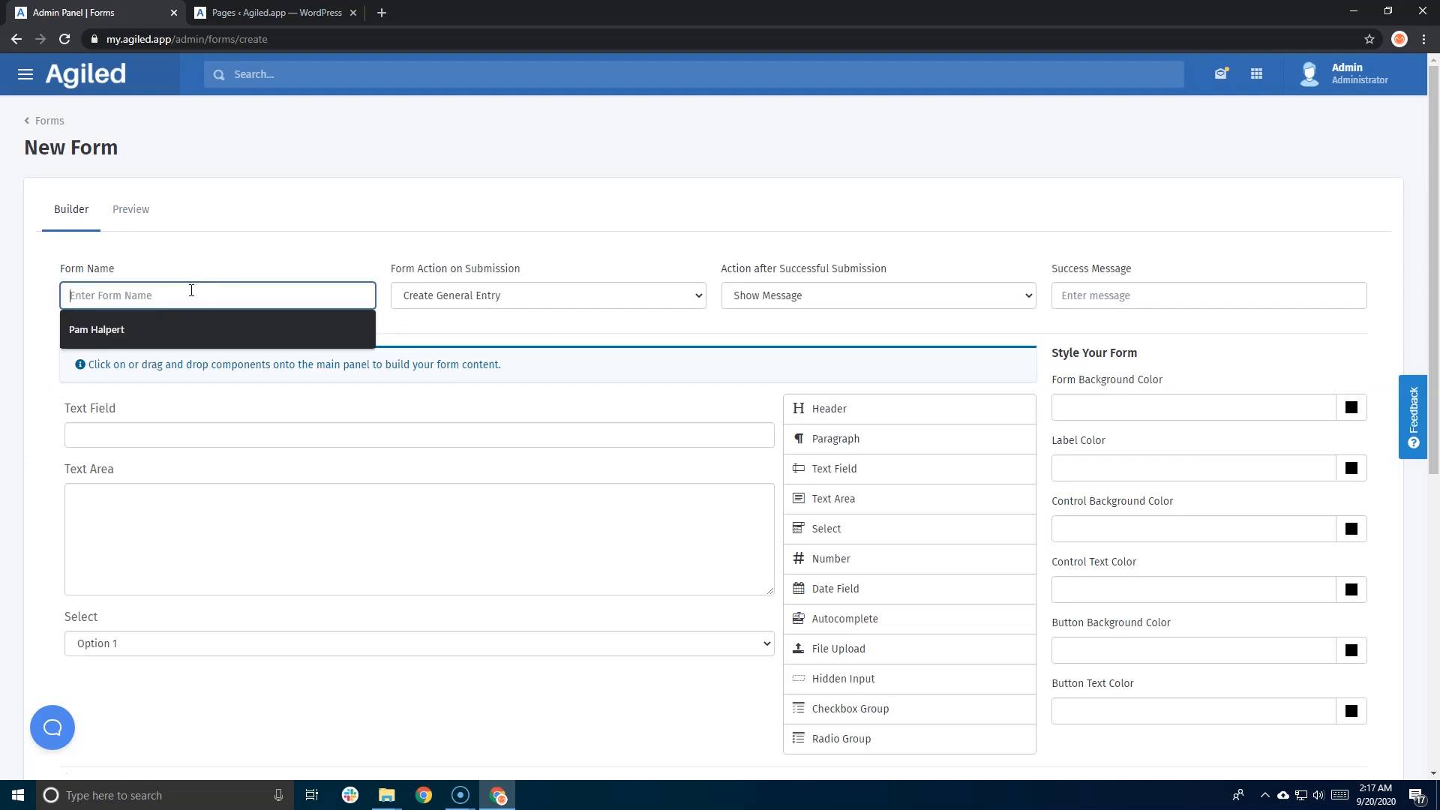
click(222, 273)
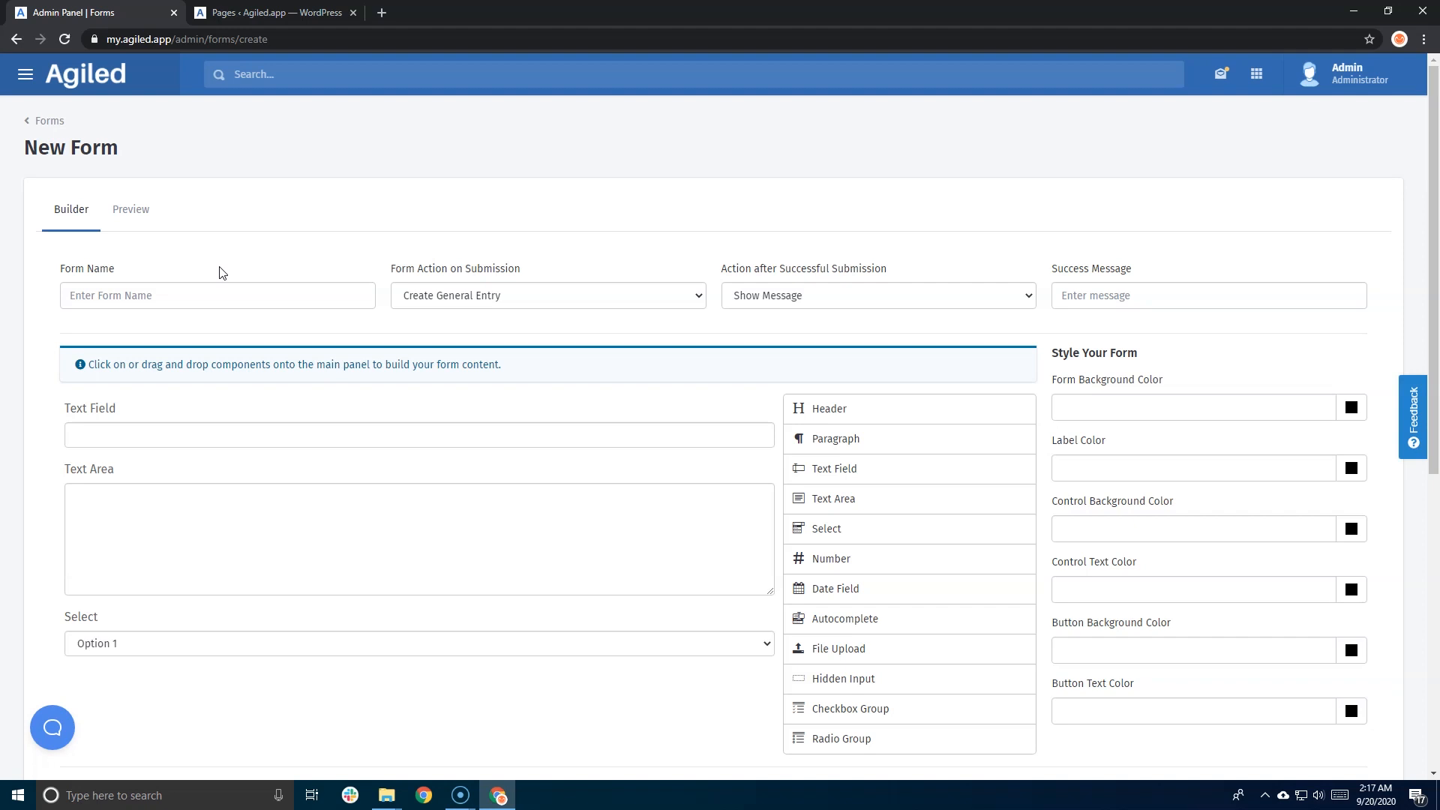
click(460, 304)
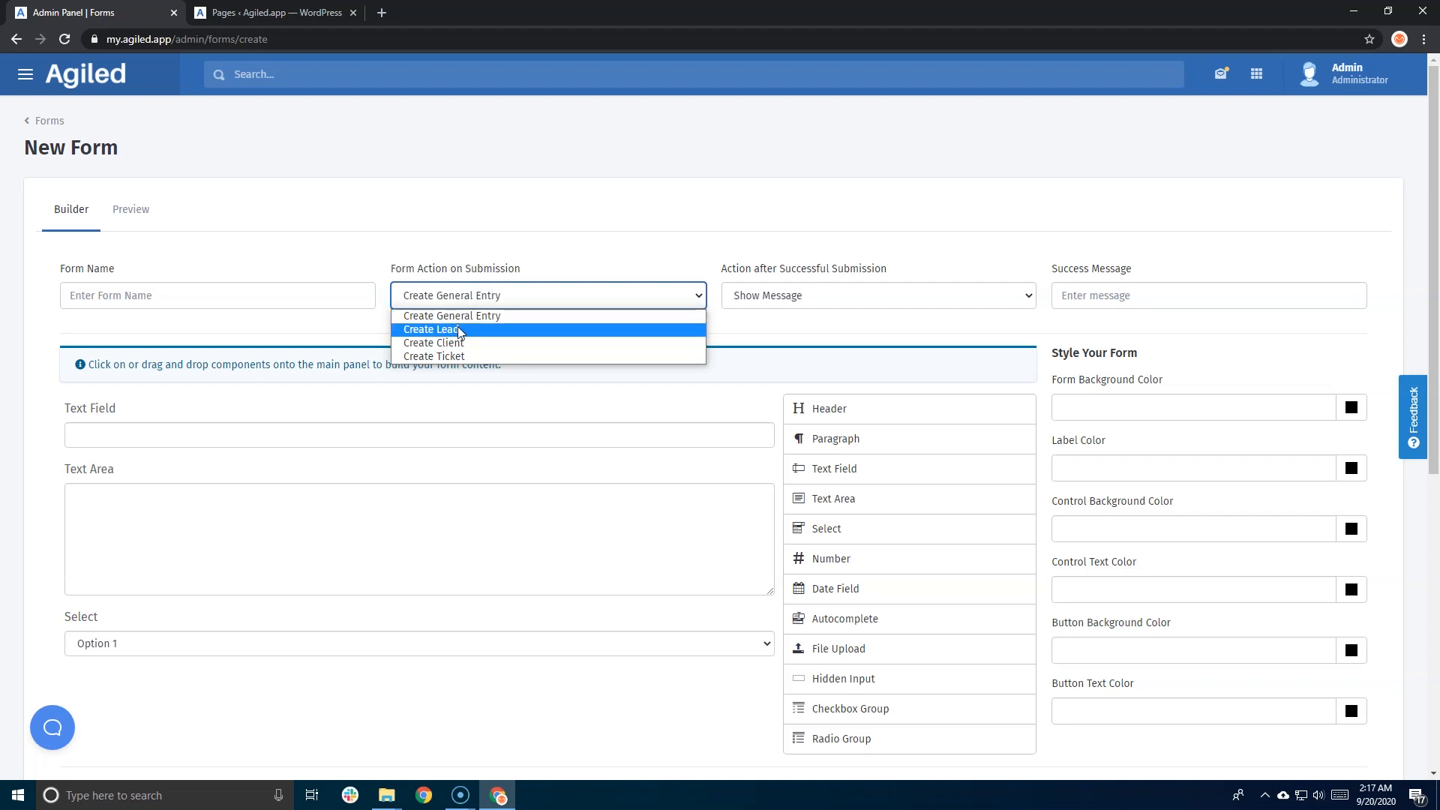
click(444, 253)
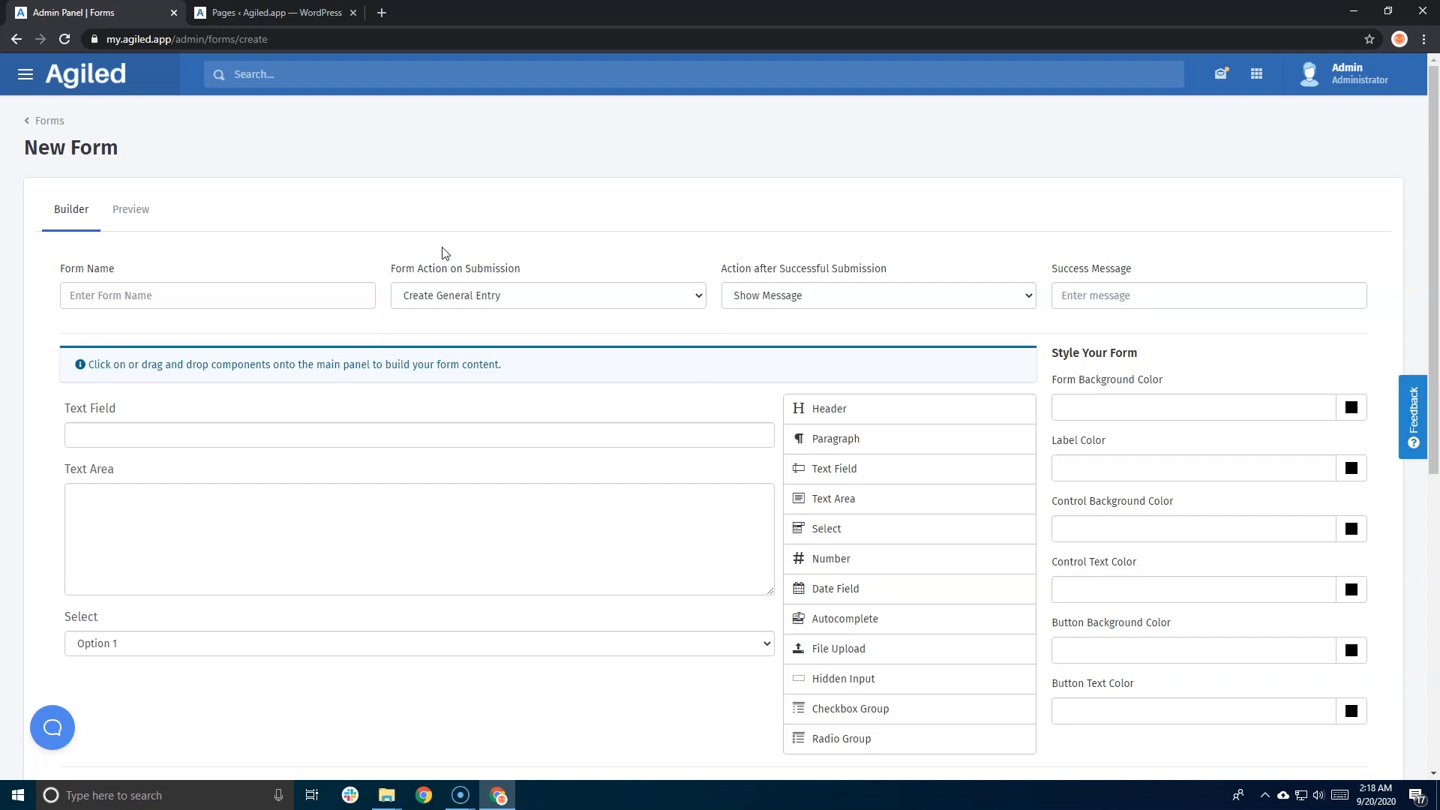
click(461, 302)
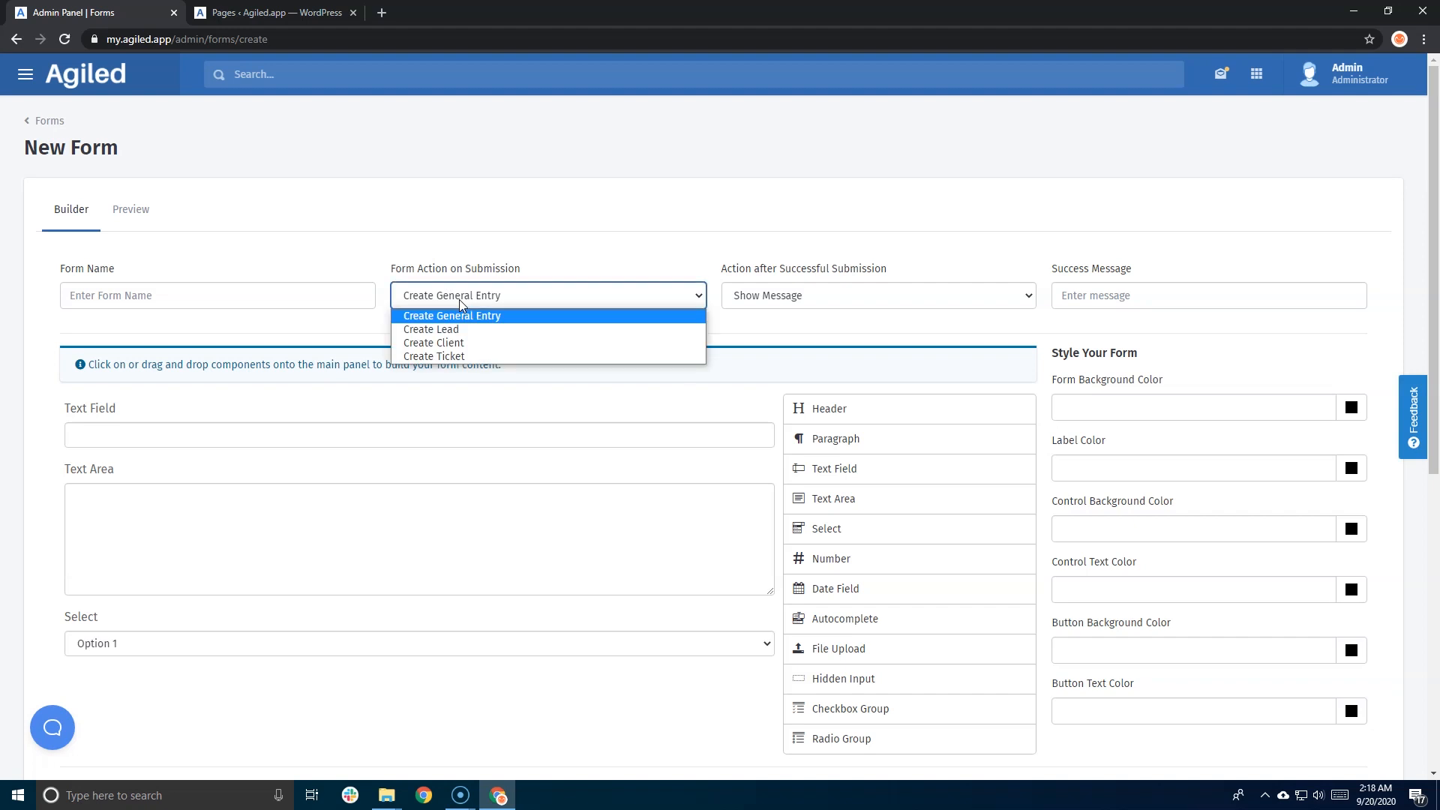
click(482, 252)
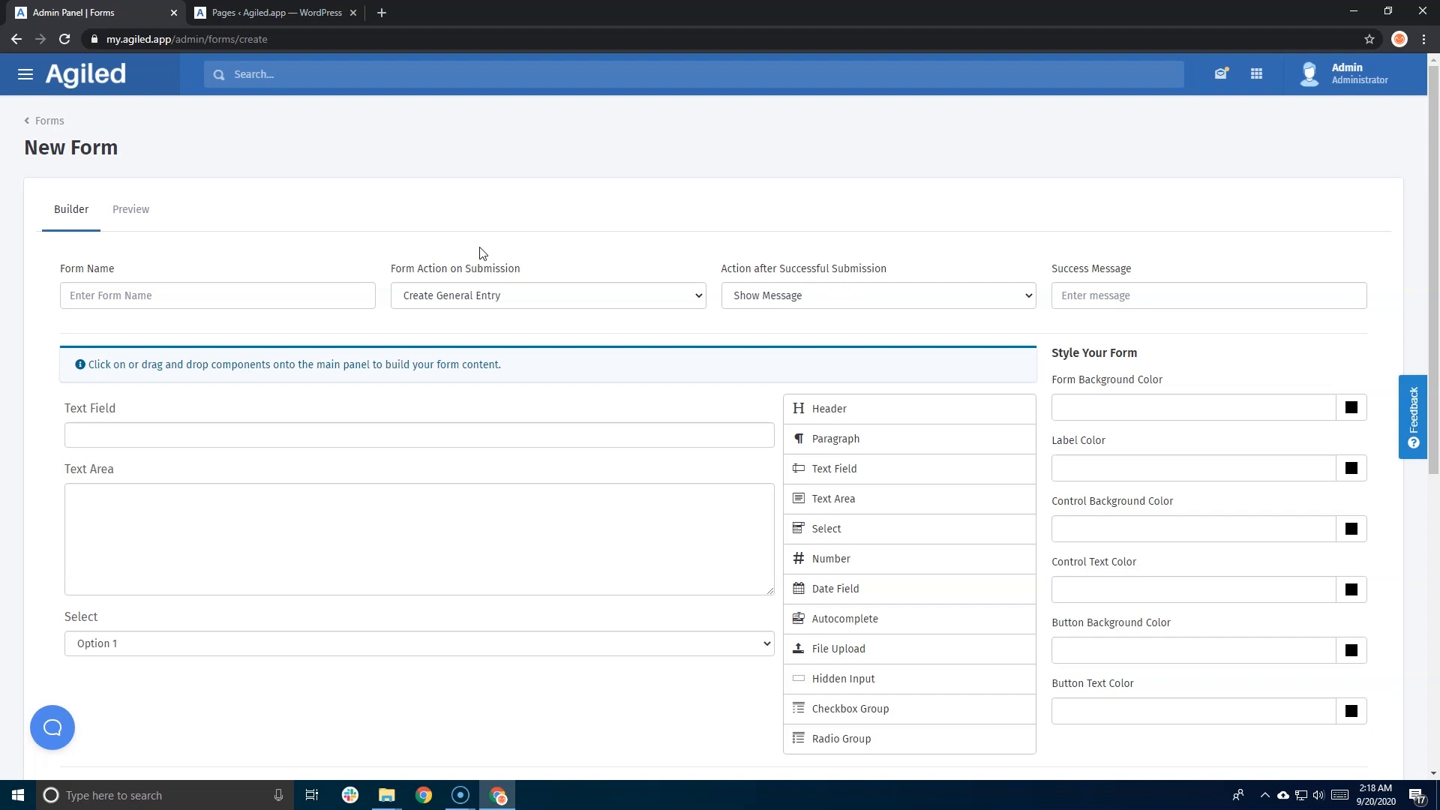
click(497, 292)
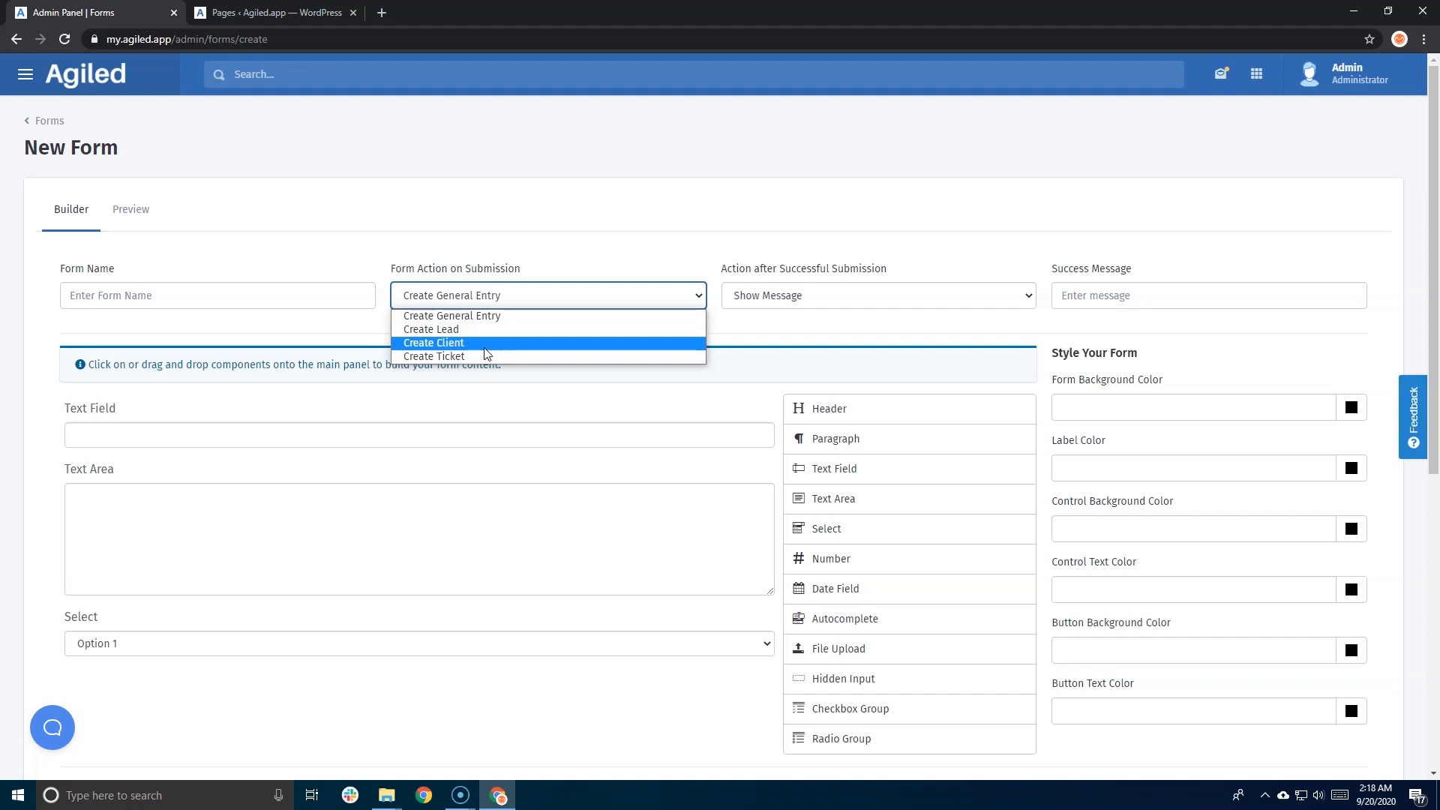
click(371, 323)
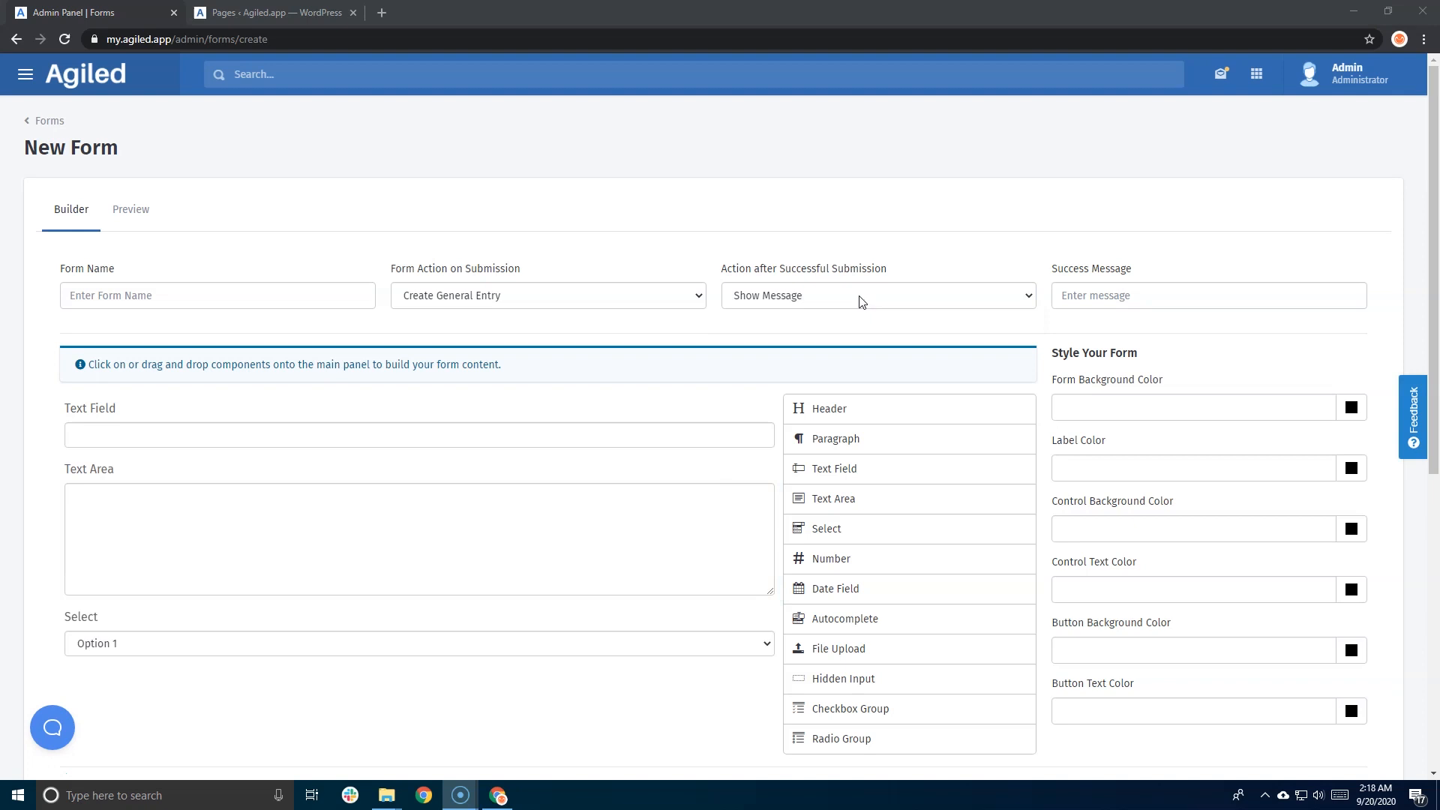
- Set Action after Successful Submission to Redirect and focus the Redirect URL field
click(860, 302)
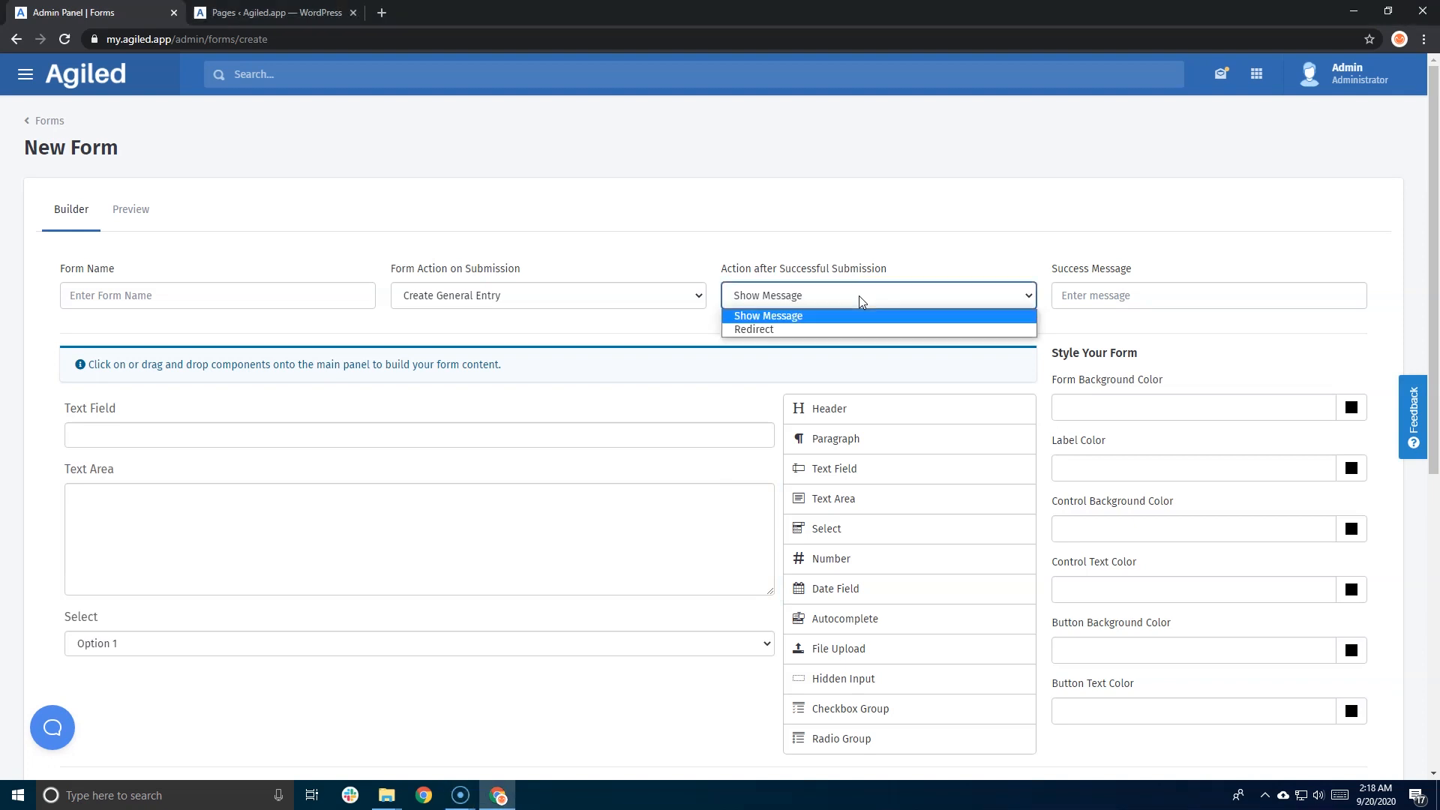
click(816, 333)
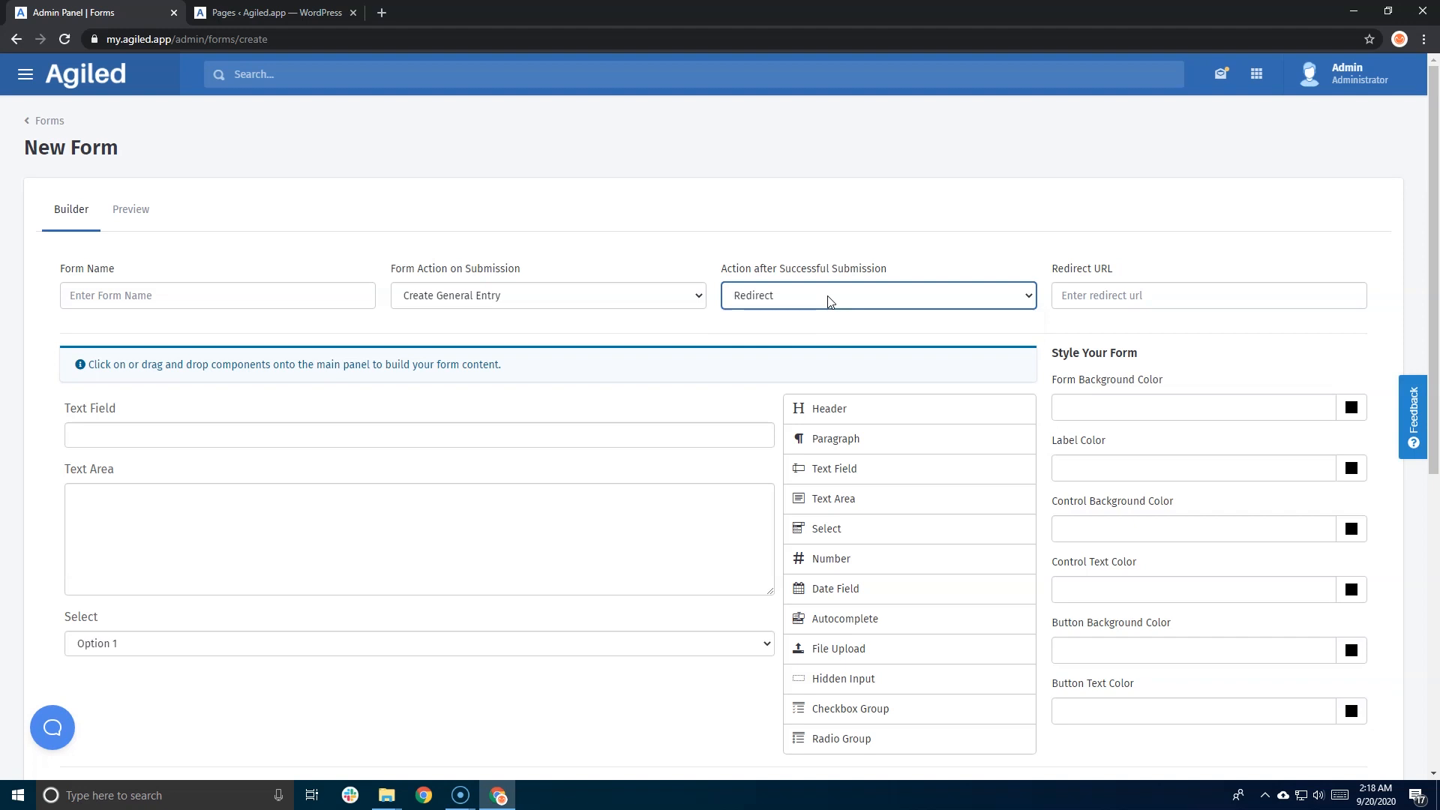
click(1106, 294)
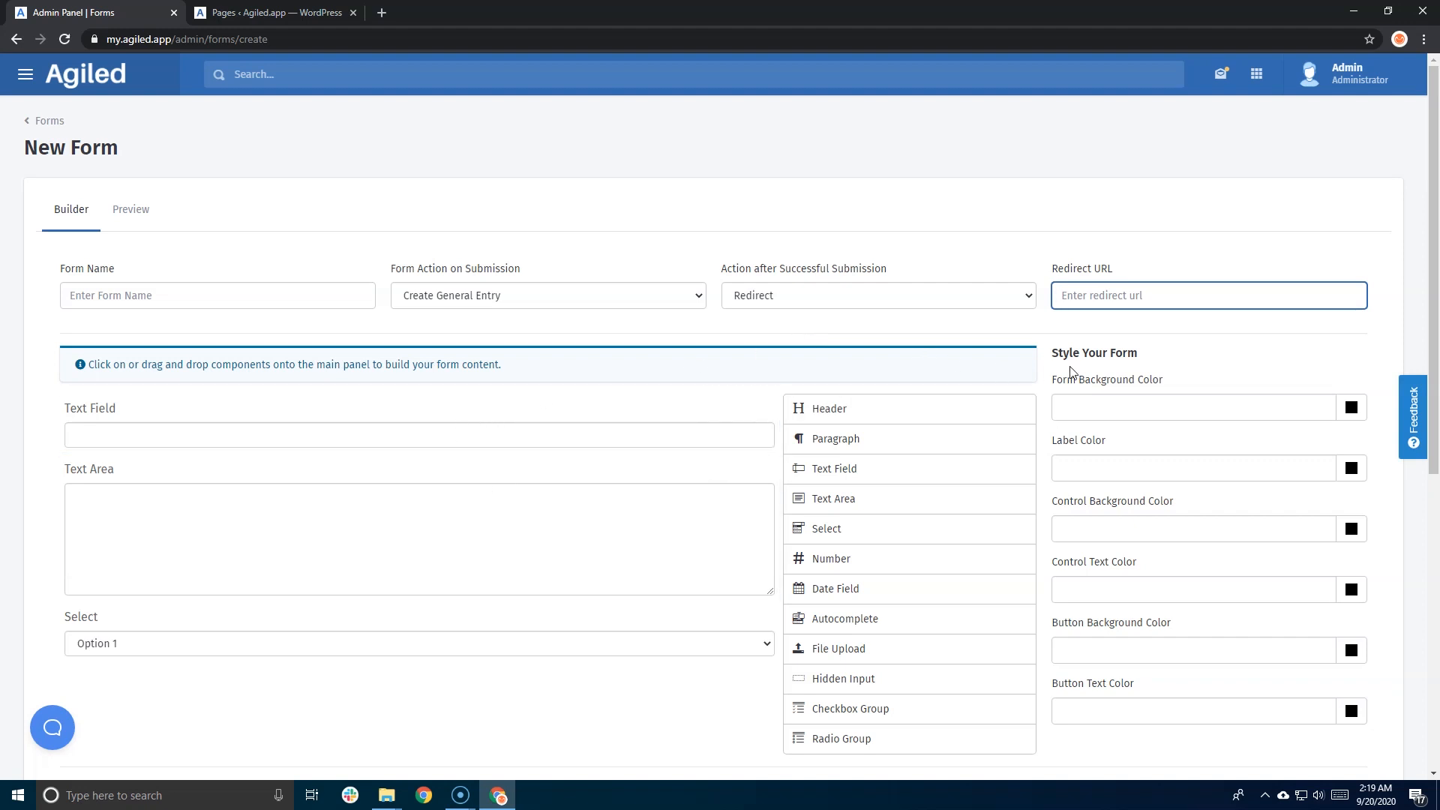
scroll(1127, 400, down, 2)
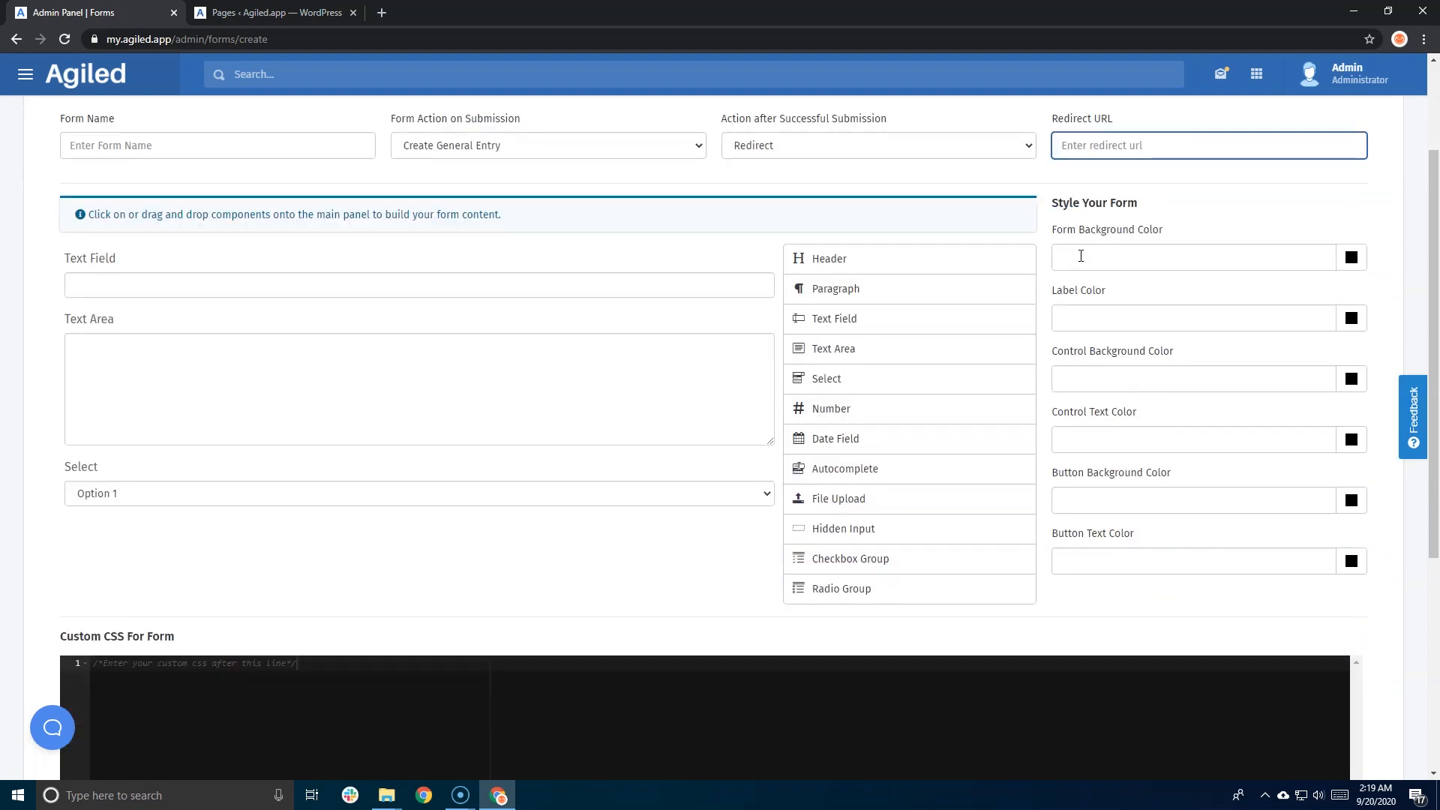
- Try a dark red #AE2E2E form background and look at the label and control colour options
click(1351, 257)
click(1335, 298)
mouse_move(1337, 299)
mouse_down()
mouse_move(1340, 325)
mouse_move(1365, 302)
mouse_move(1356, 316)
mouse_up()
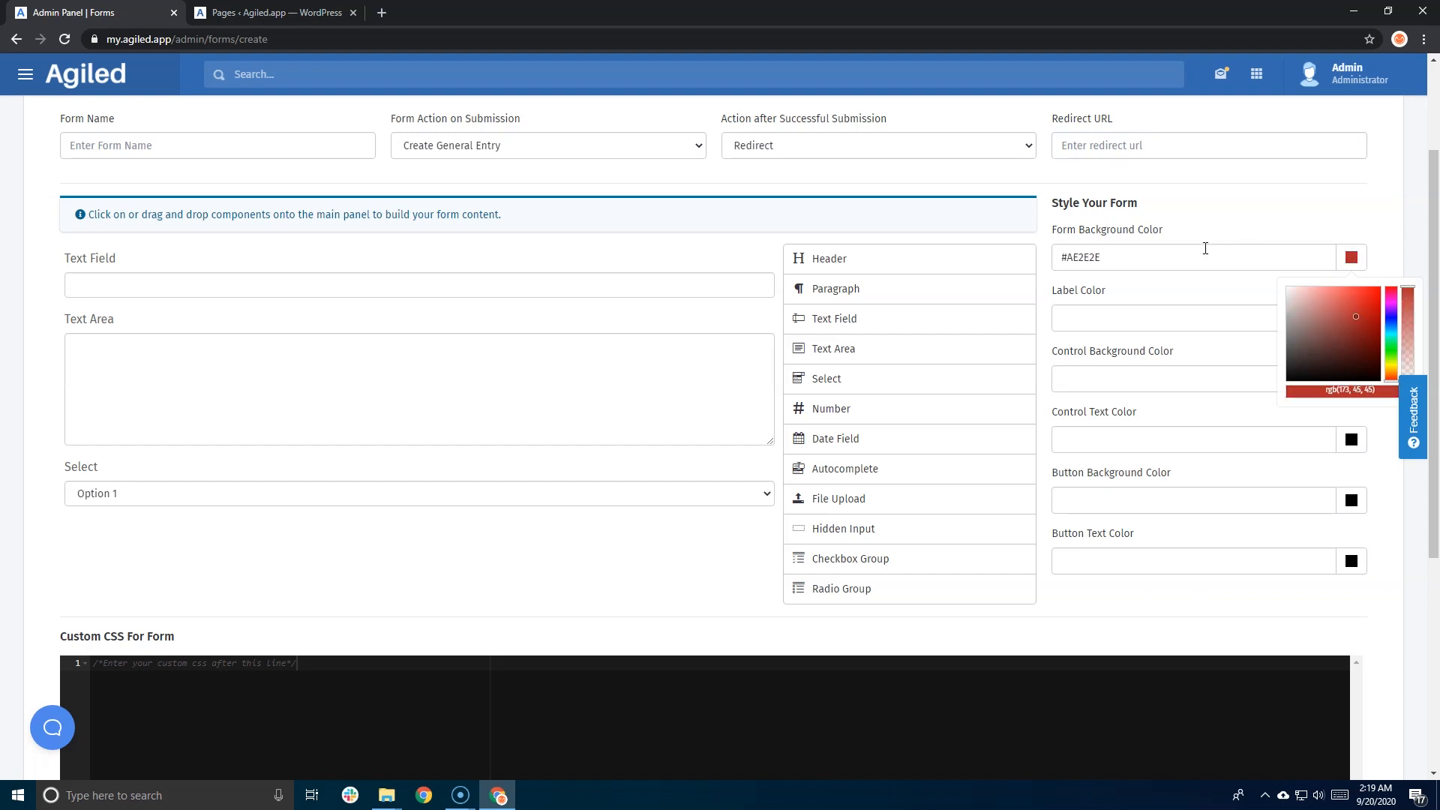
click(1193, 256)
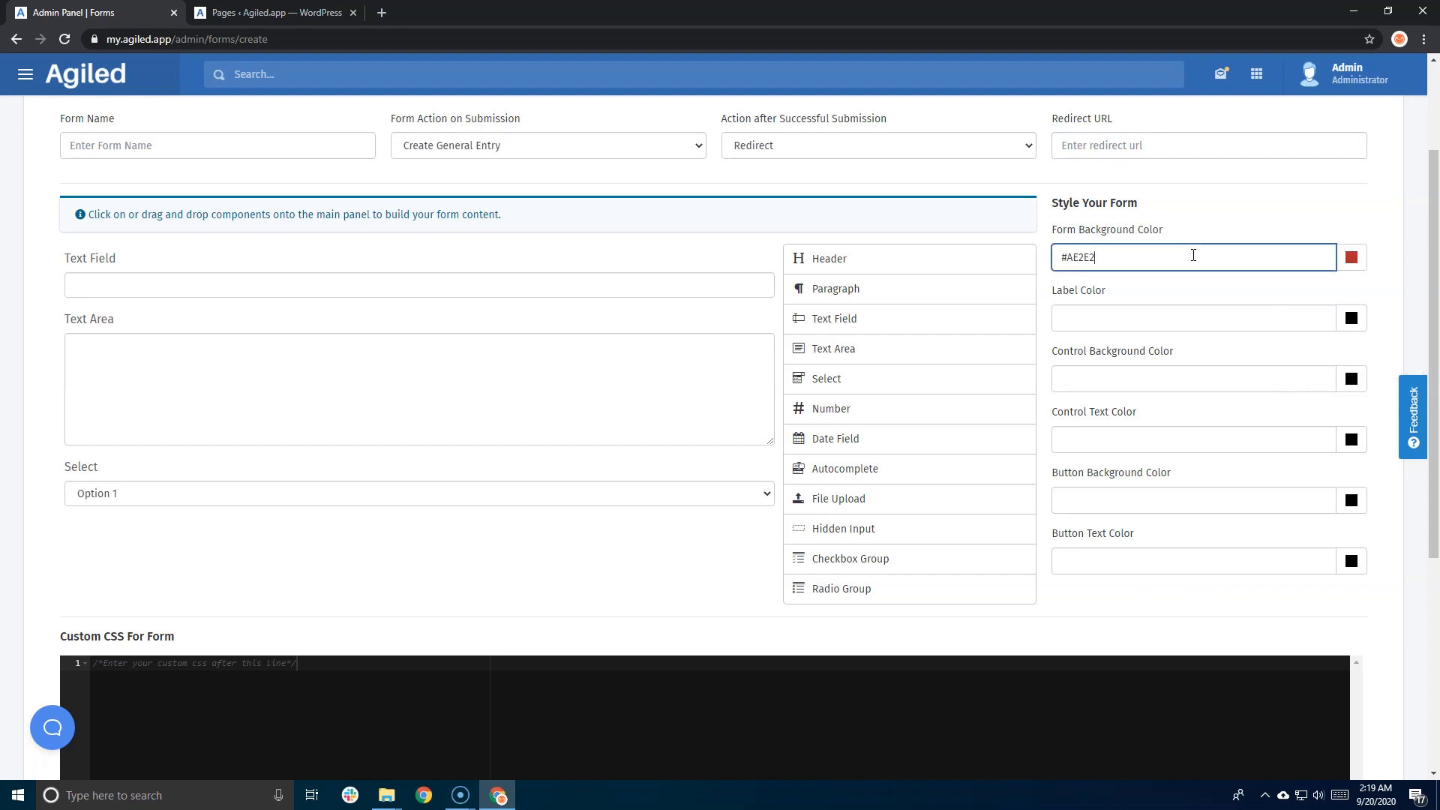
click(1351, 318)
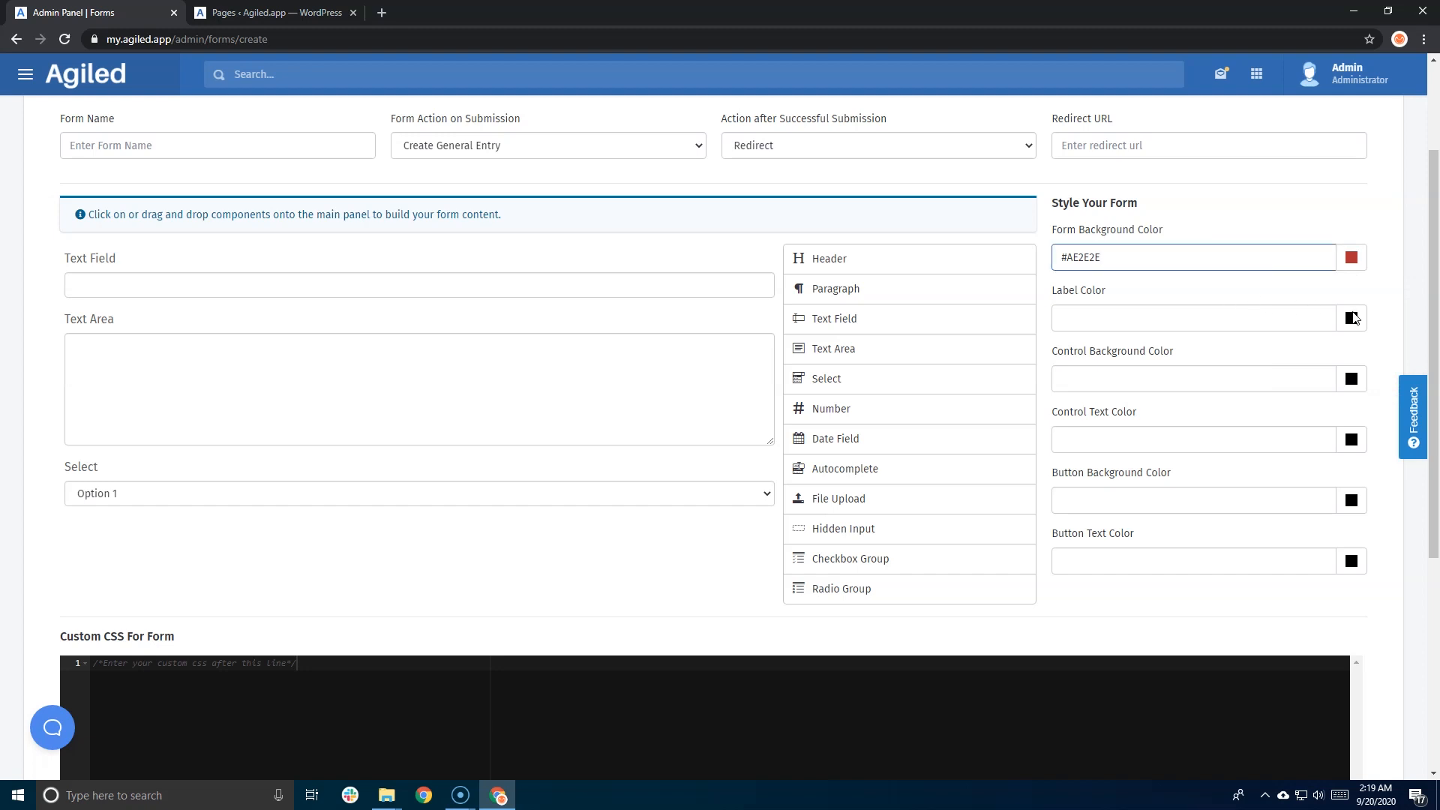
click(1183, 379)
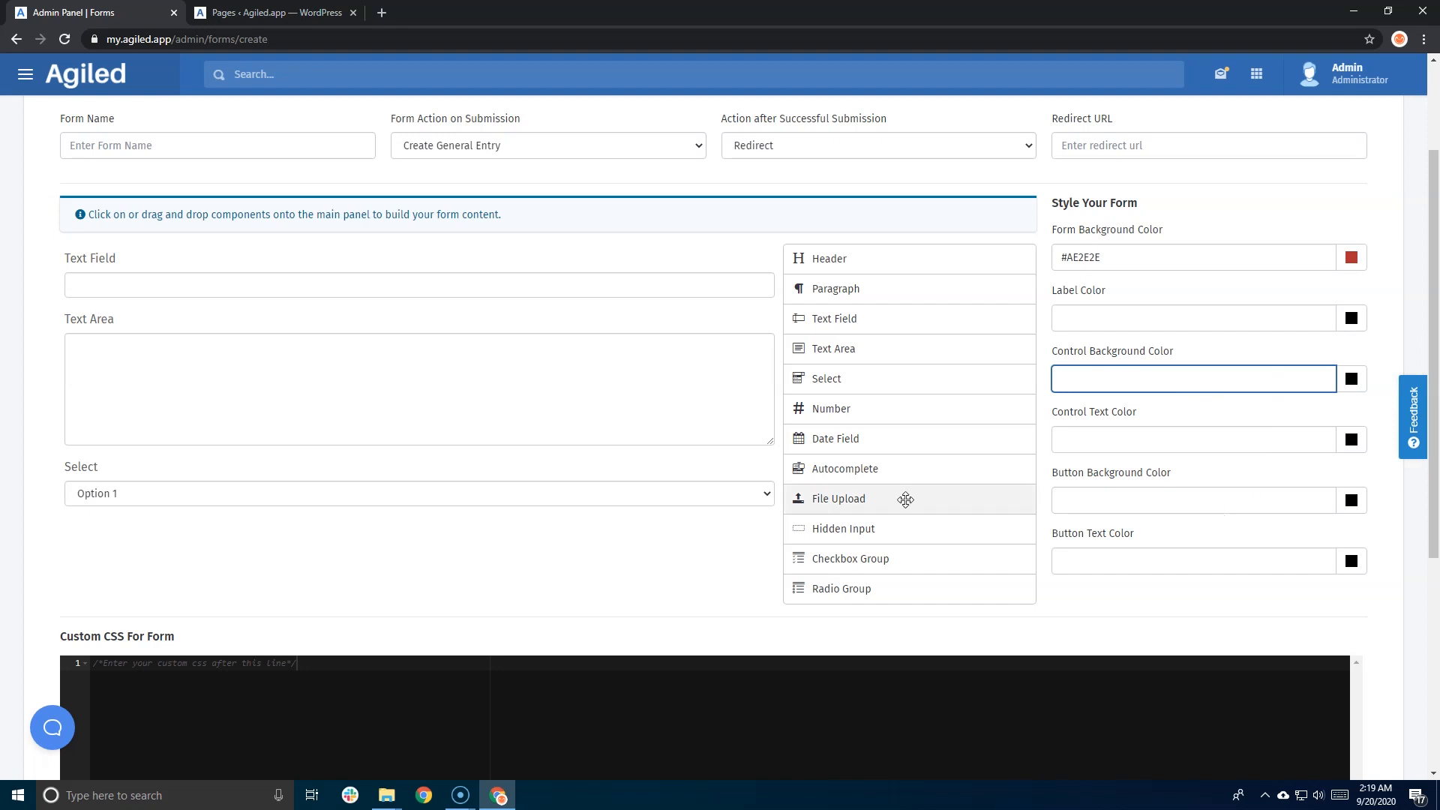
- Change the form background colour to pale pink #E5CFCF
scroll(643, 508, down, 3)
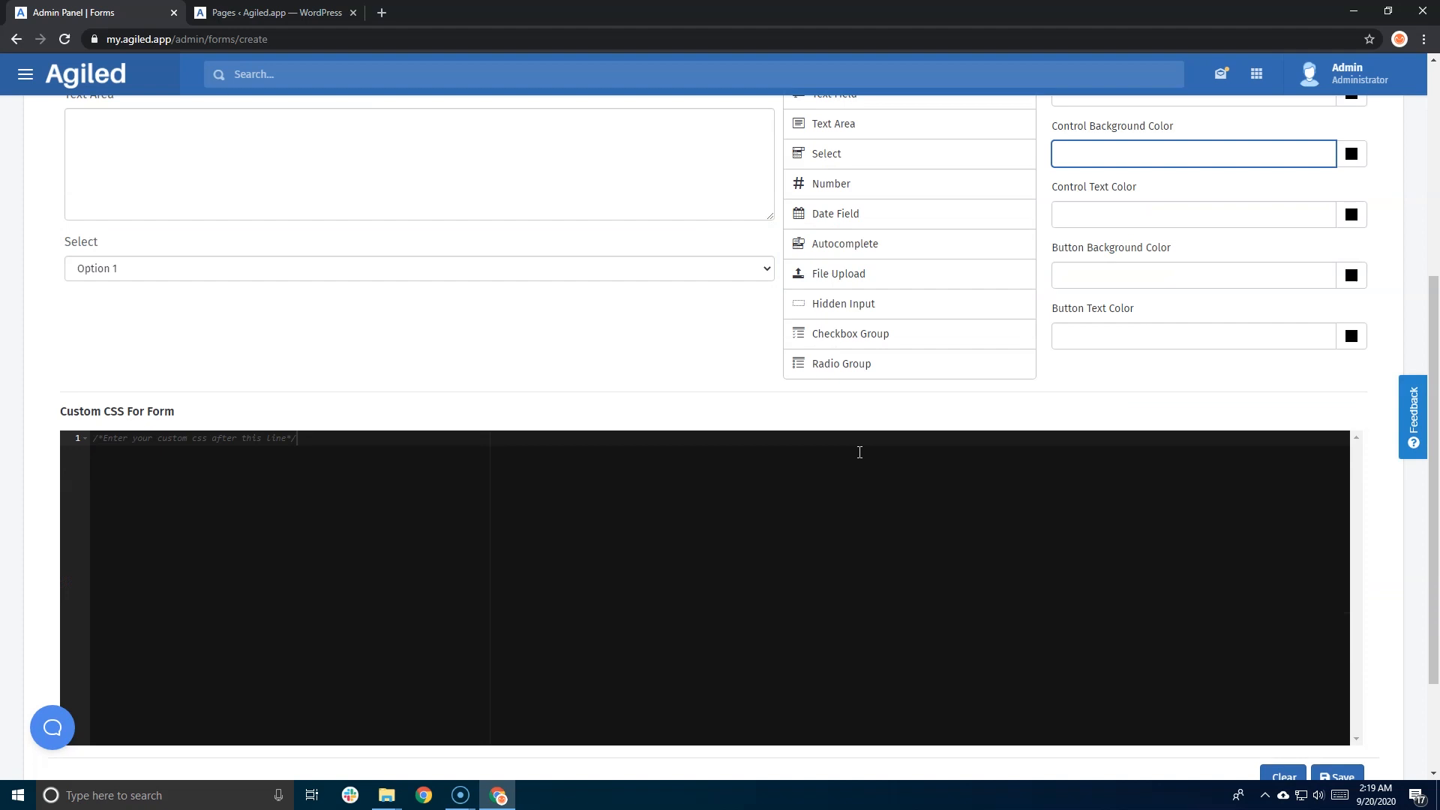
scroll(1129, 160, up, 4)
scroll(357, 472, down, 6)
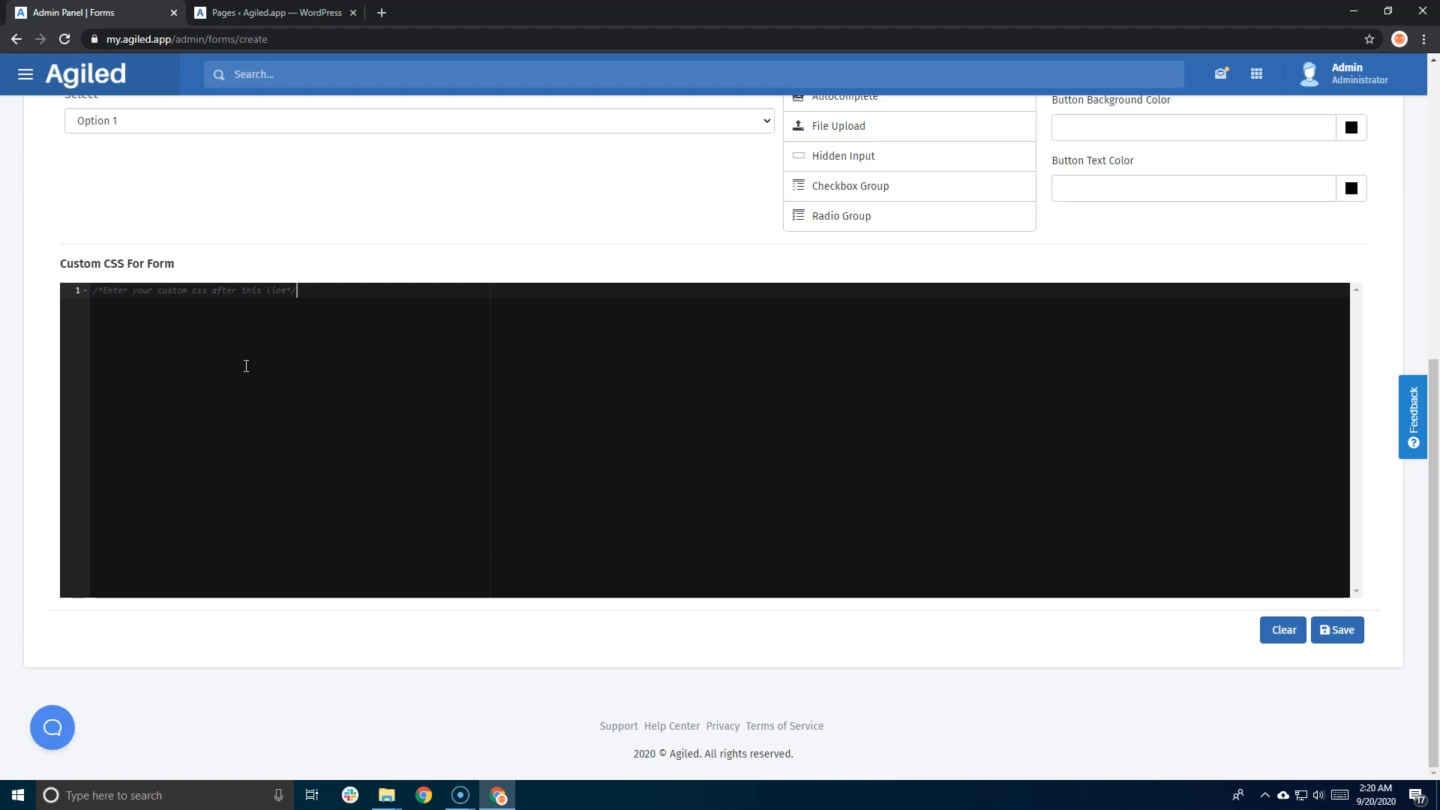
scroll(535, 443, up, 3)
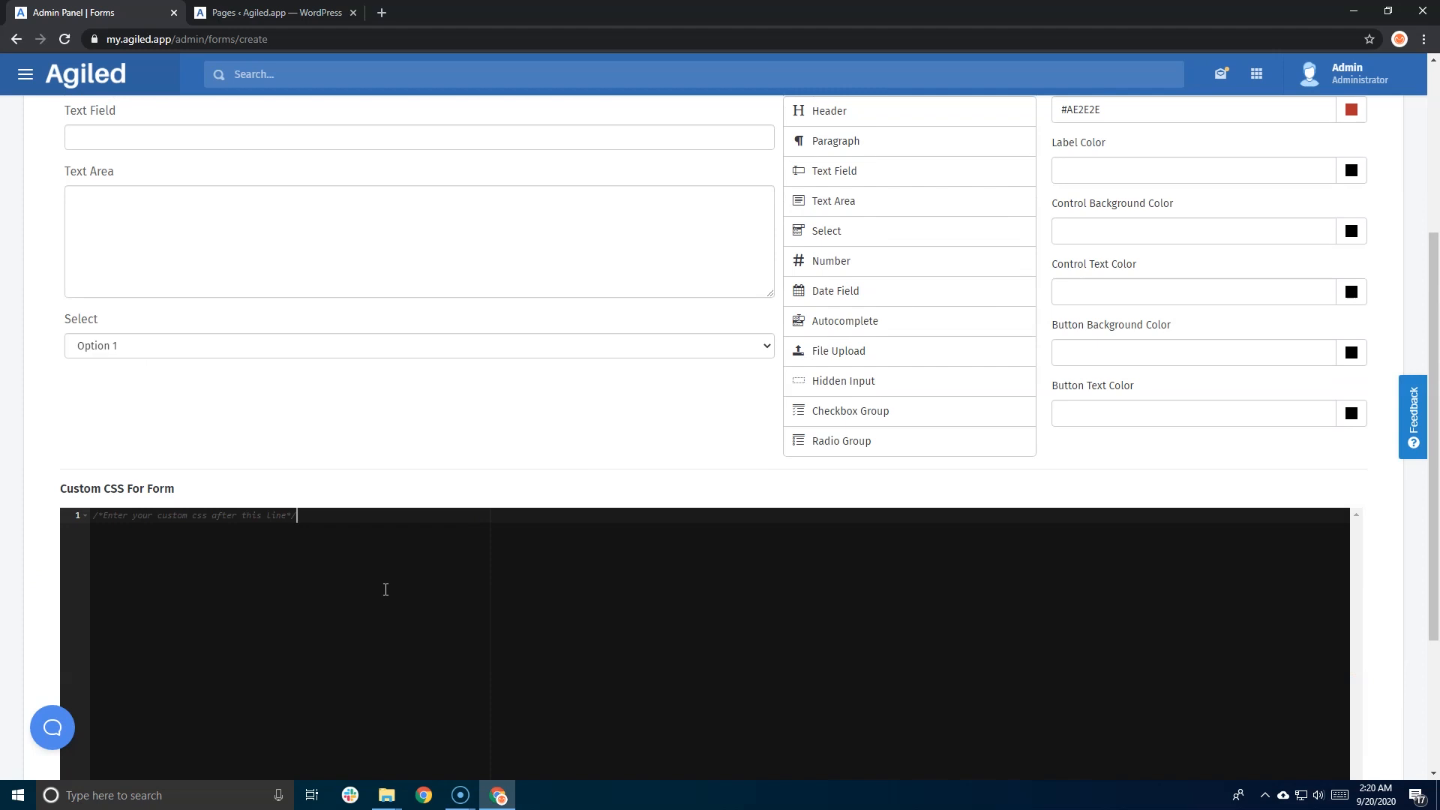
scroll(386, 590, up, 4)
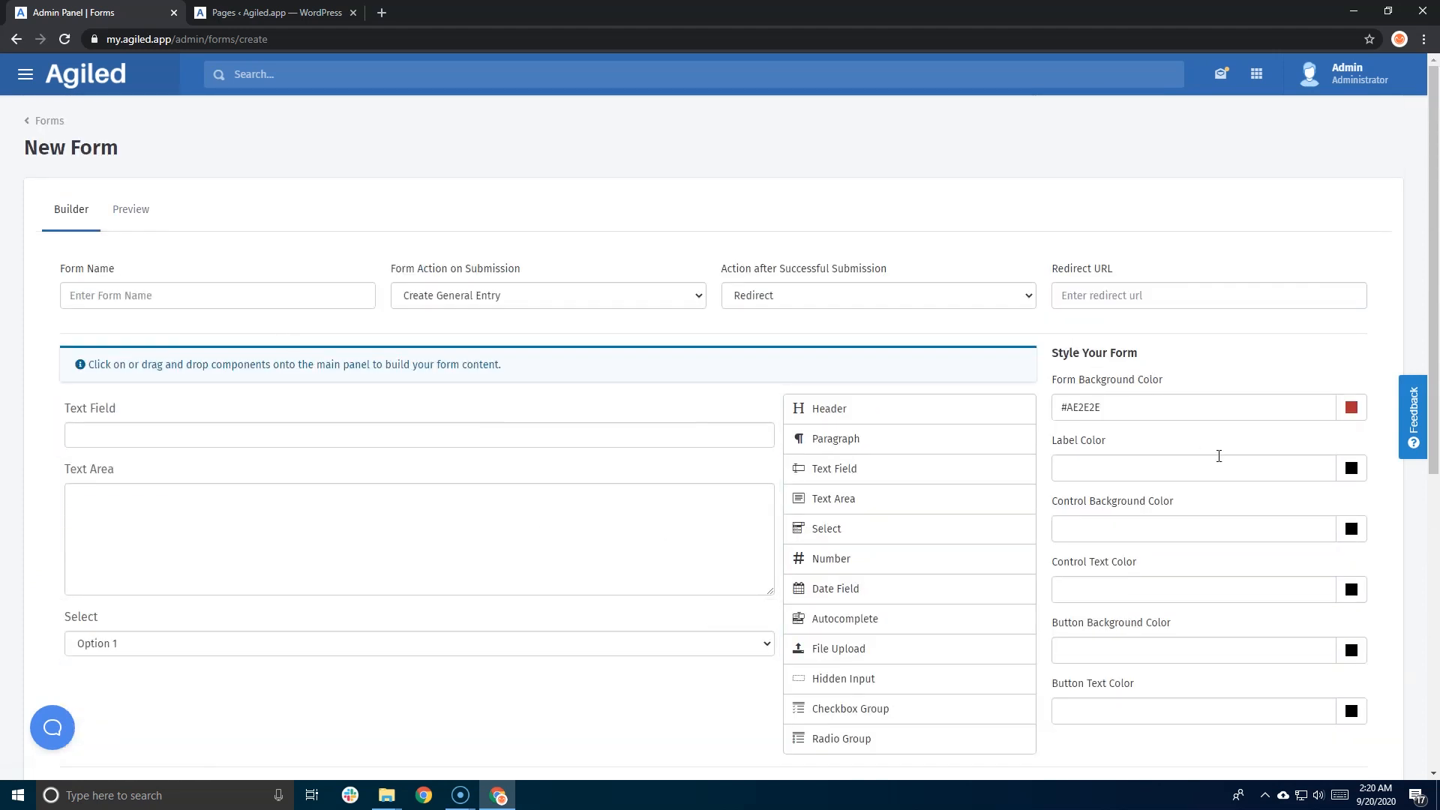
click(1351, 407)
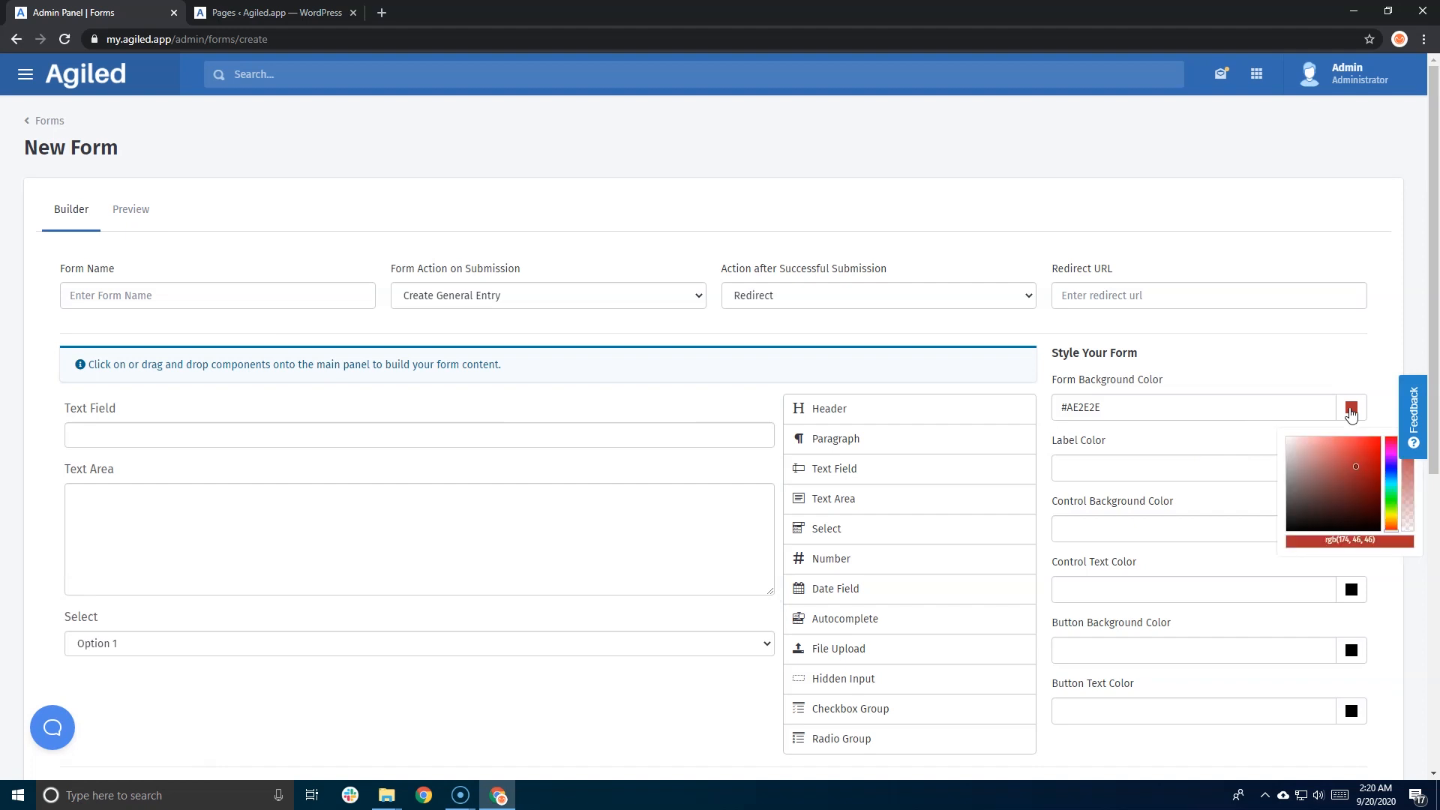
click(1408, 494)
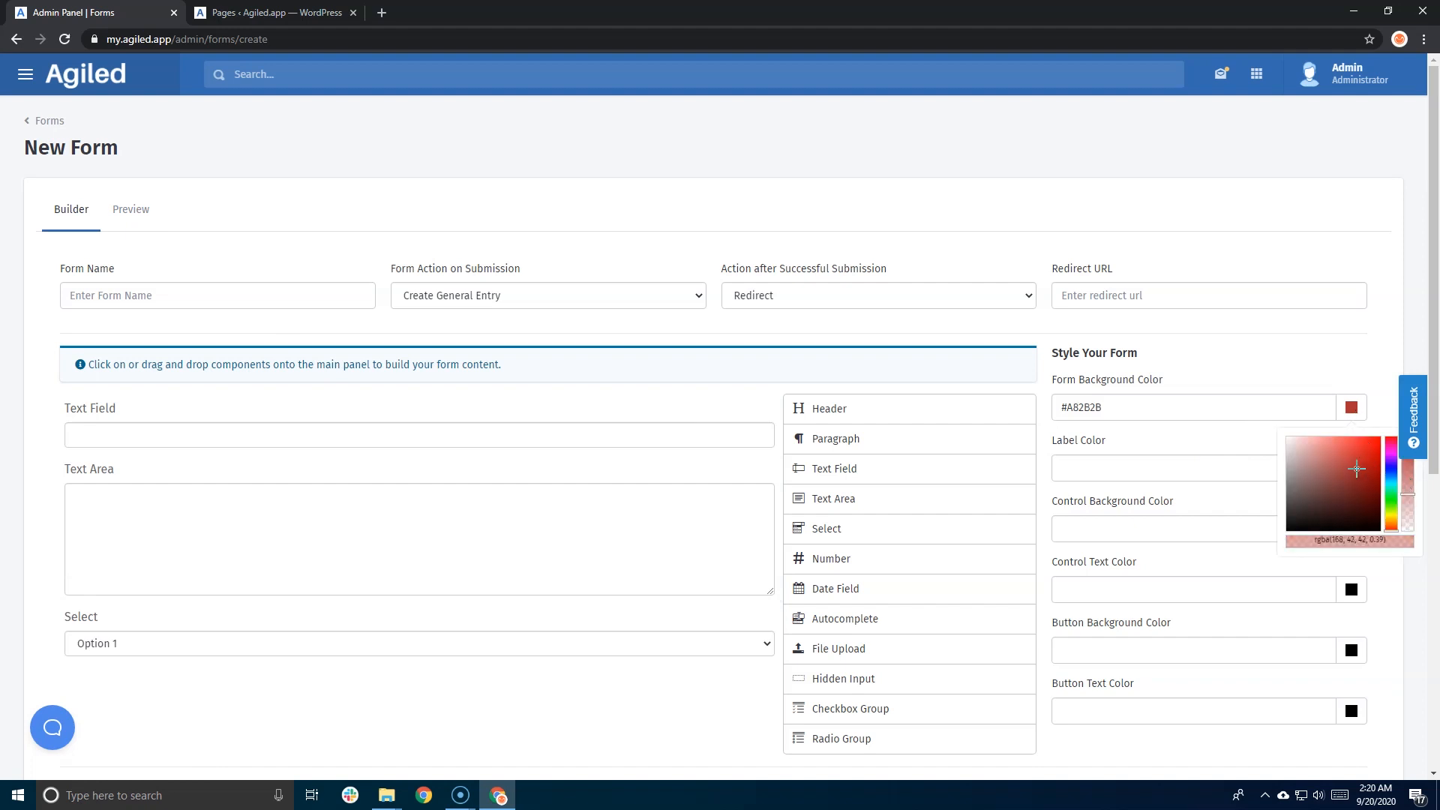
click(1298, 450)
drag(1299, 449, 1295, 447)
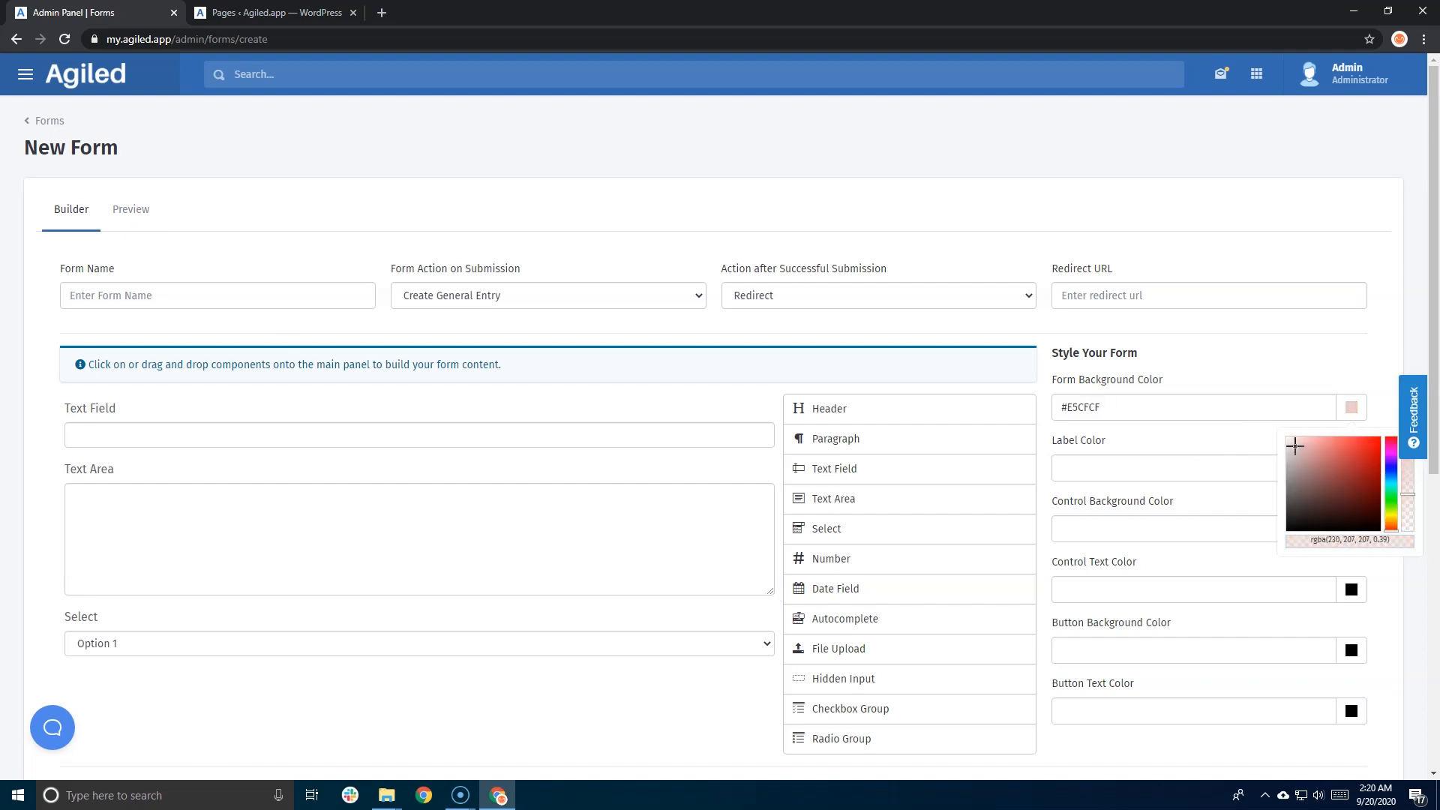
click(1283, 365)
- Preview the three fields on the pale pink background
click(126, 219)
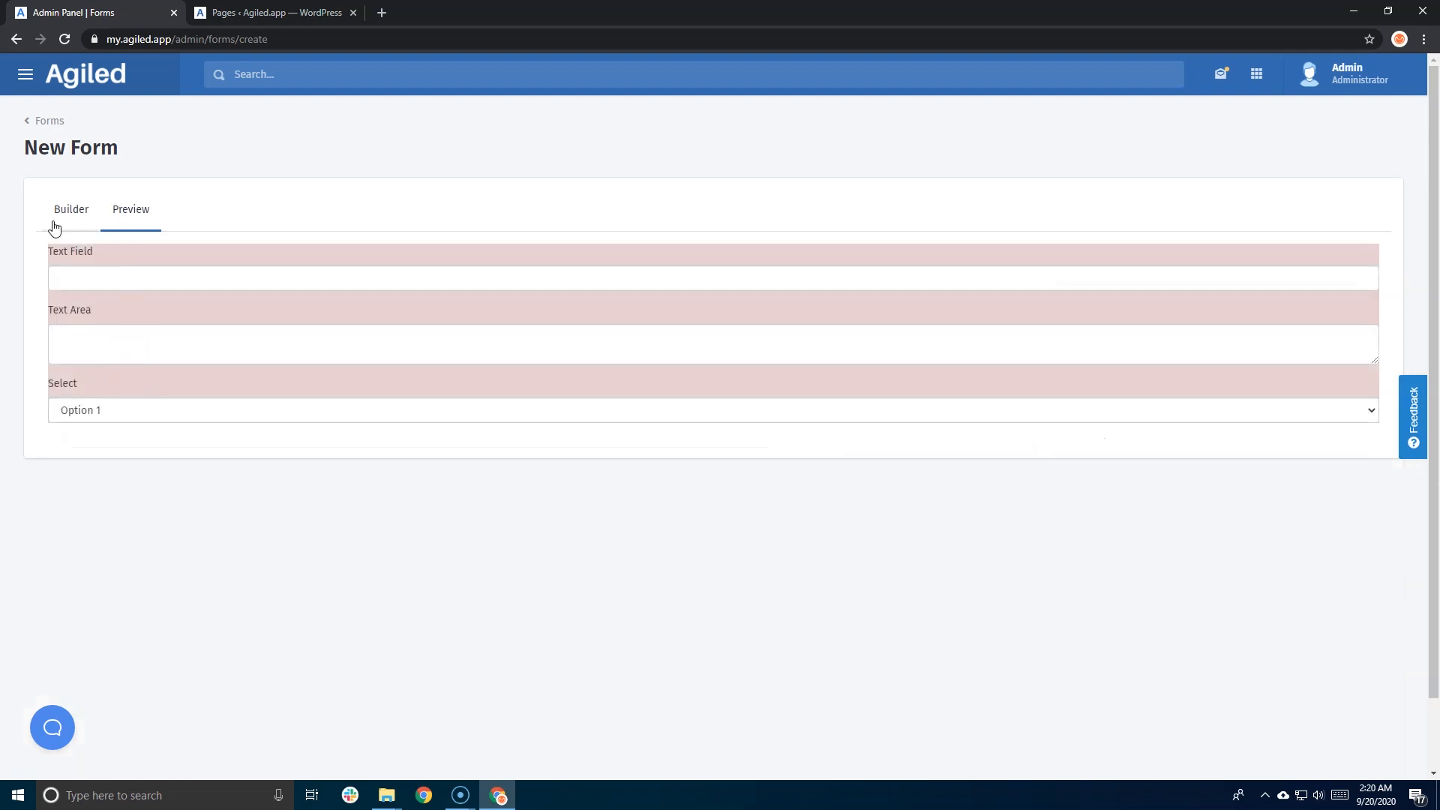
scroll(83, 344, down, 1)
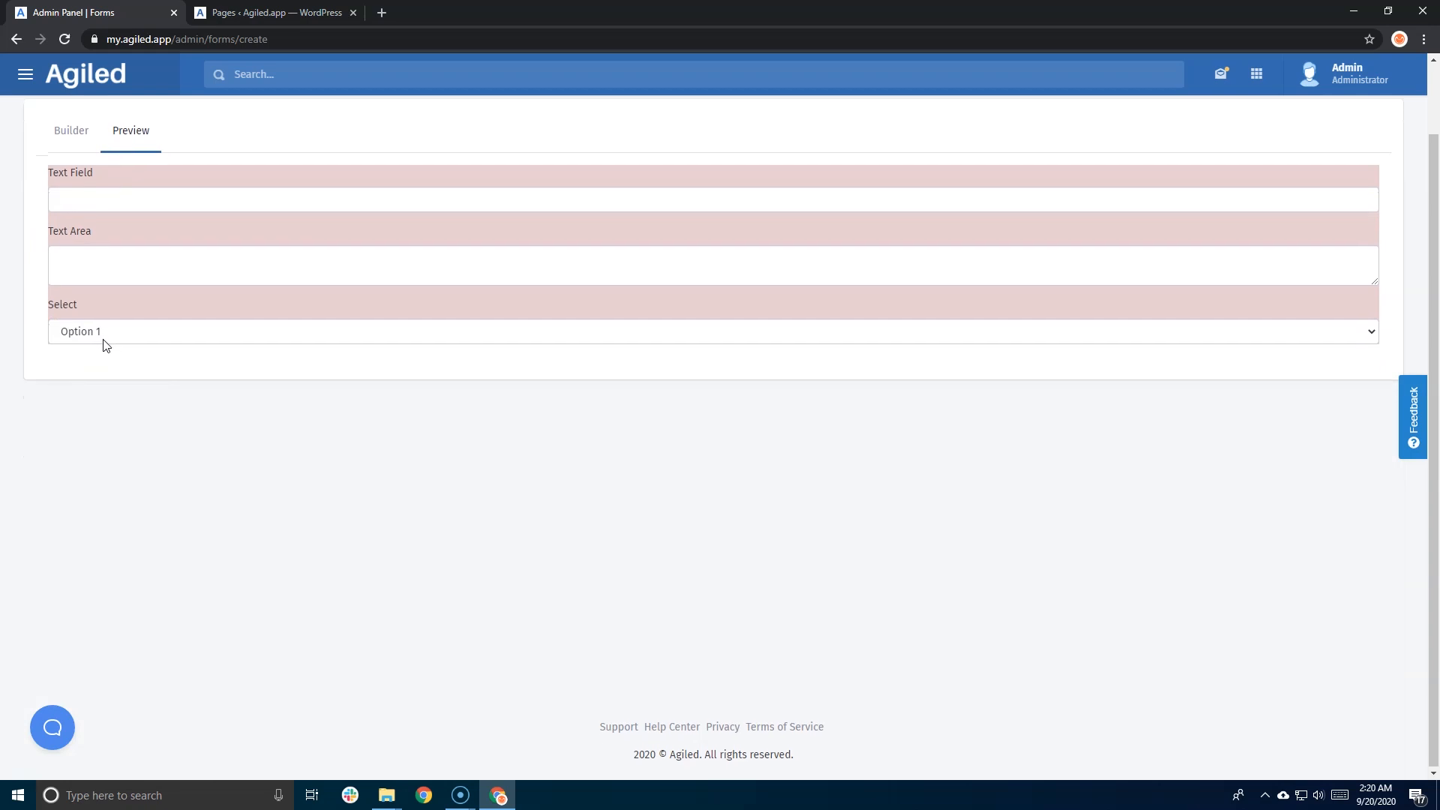
scroll(106, 342, up, 1)
- Name the form 'Download Lead Magenet' and note the required client_name and client_email fields
click(60, 212)
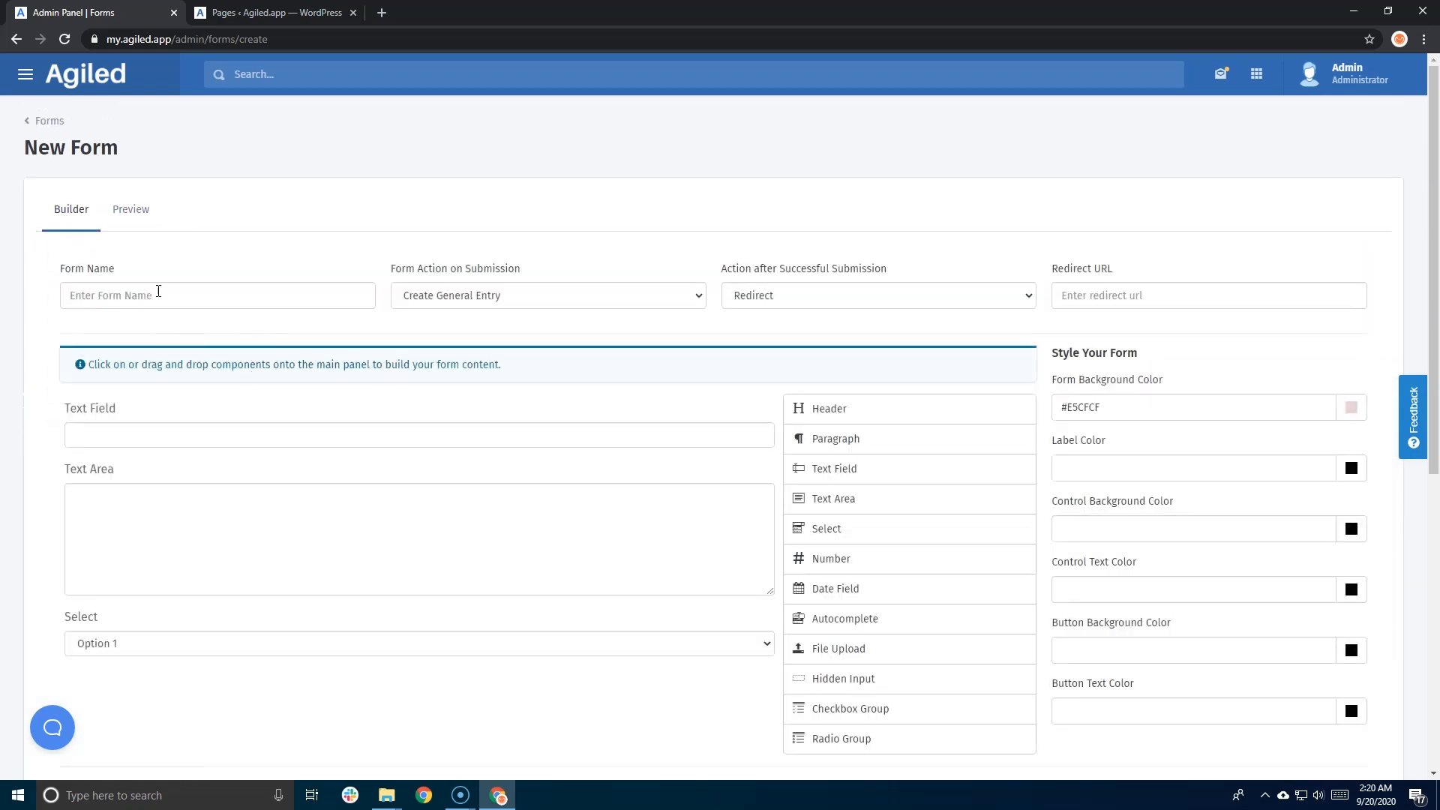
click(158, 292)
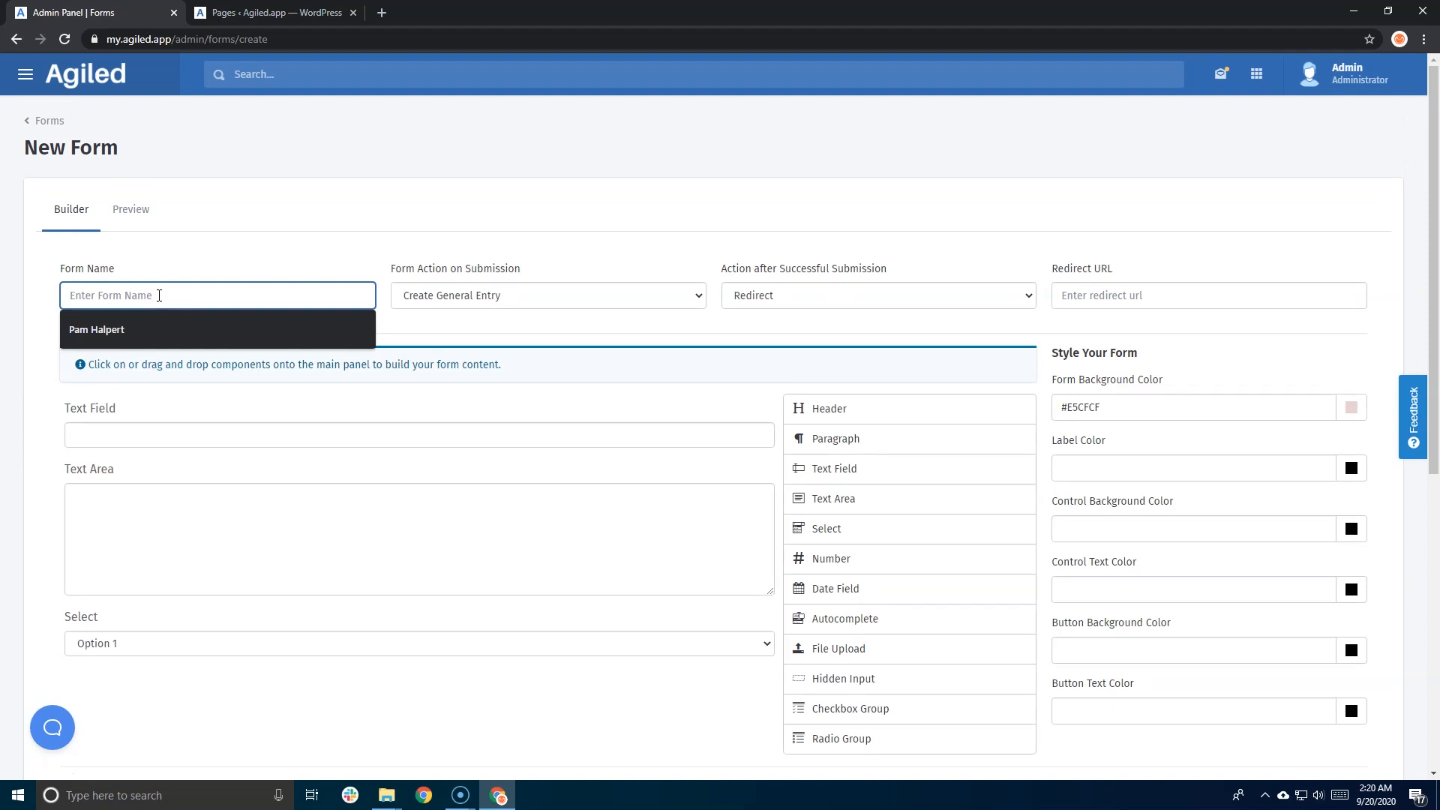
text(Owon)
key(BackSpace)
key(BackSpace)
key(BackSpace)
text(ownload Lead Magenet)
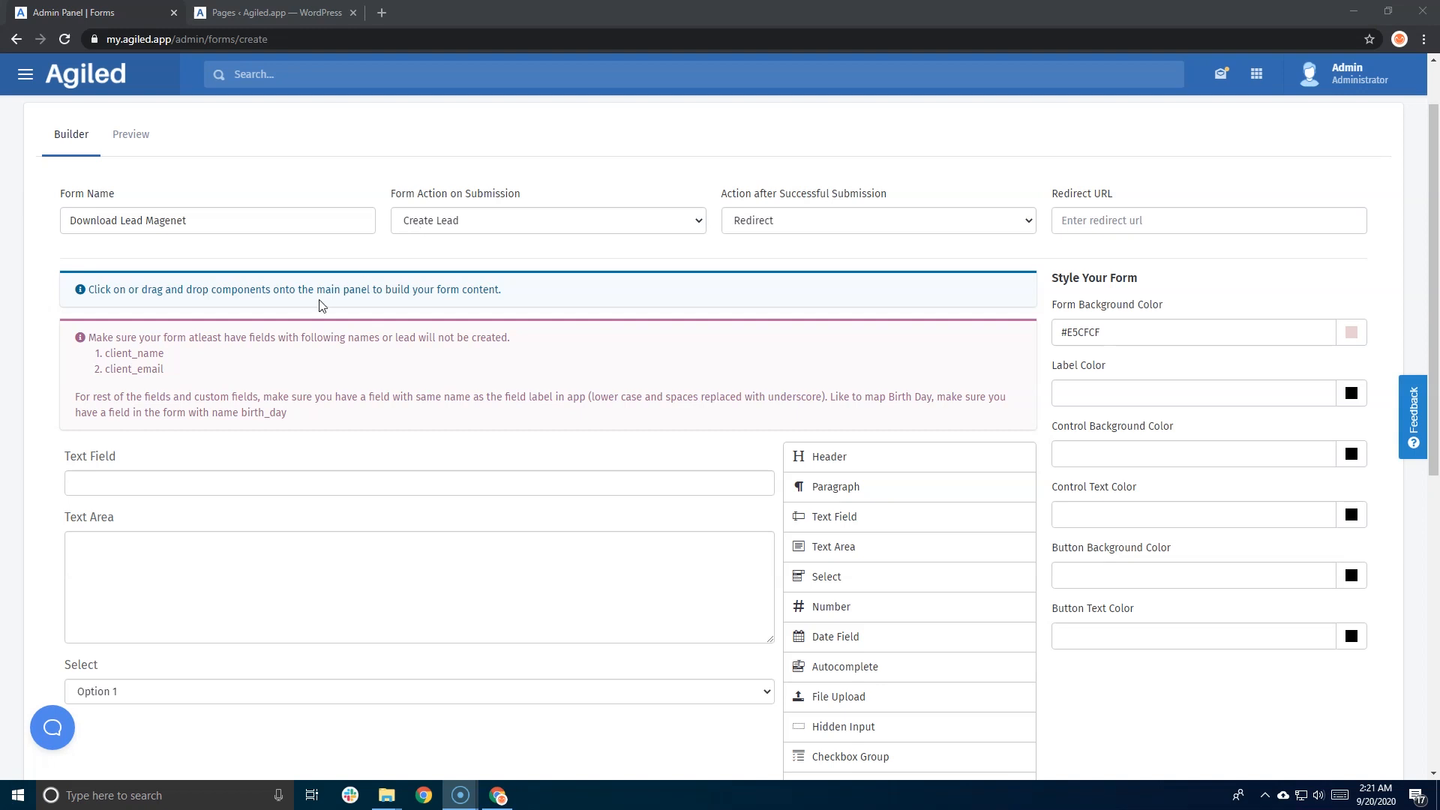
mouse_move(165, 353)
mouse_down()
mouse_move(144, 349)
mouse_move(142, 367)
mouse_move(166, 369)
mouse_up()
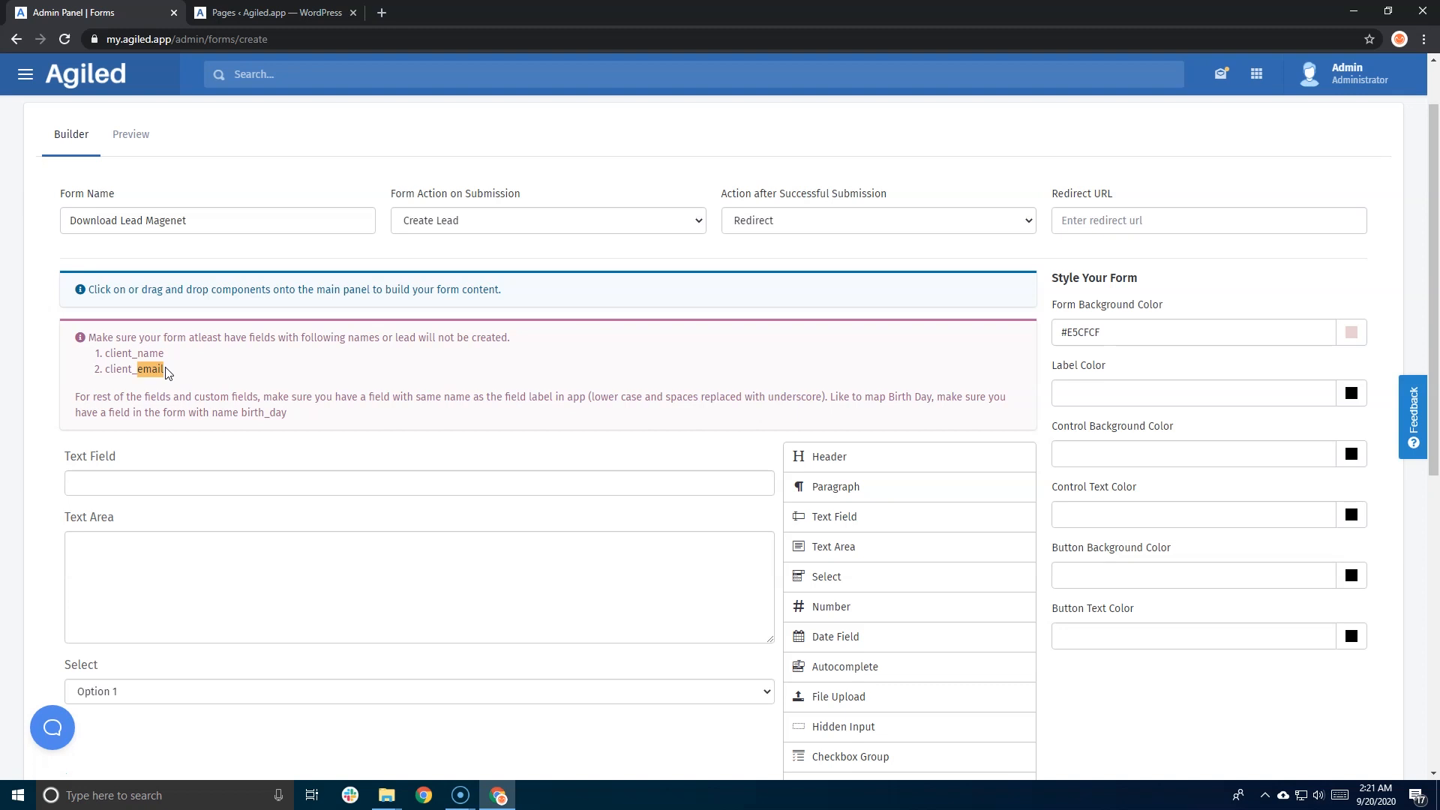
- Remove the existing fields from the form, deleting the Text Area
click(110, 352)
click(744, 455)
click(745, 458)
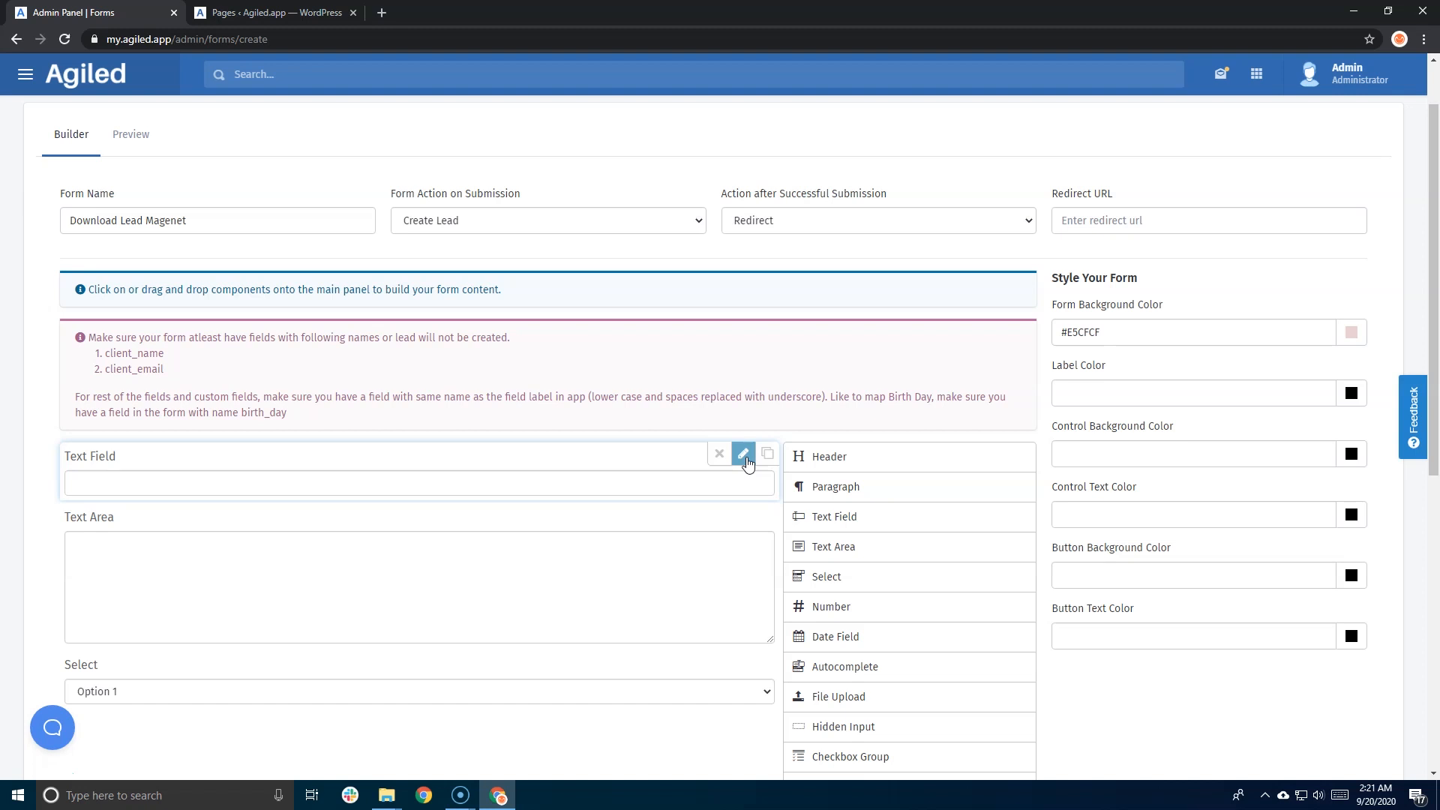
click(210, 562)
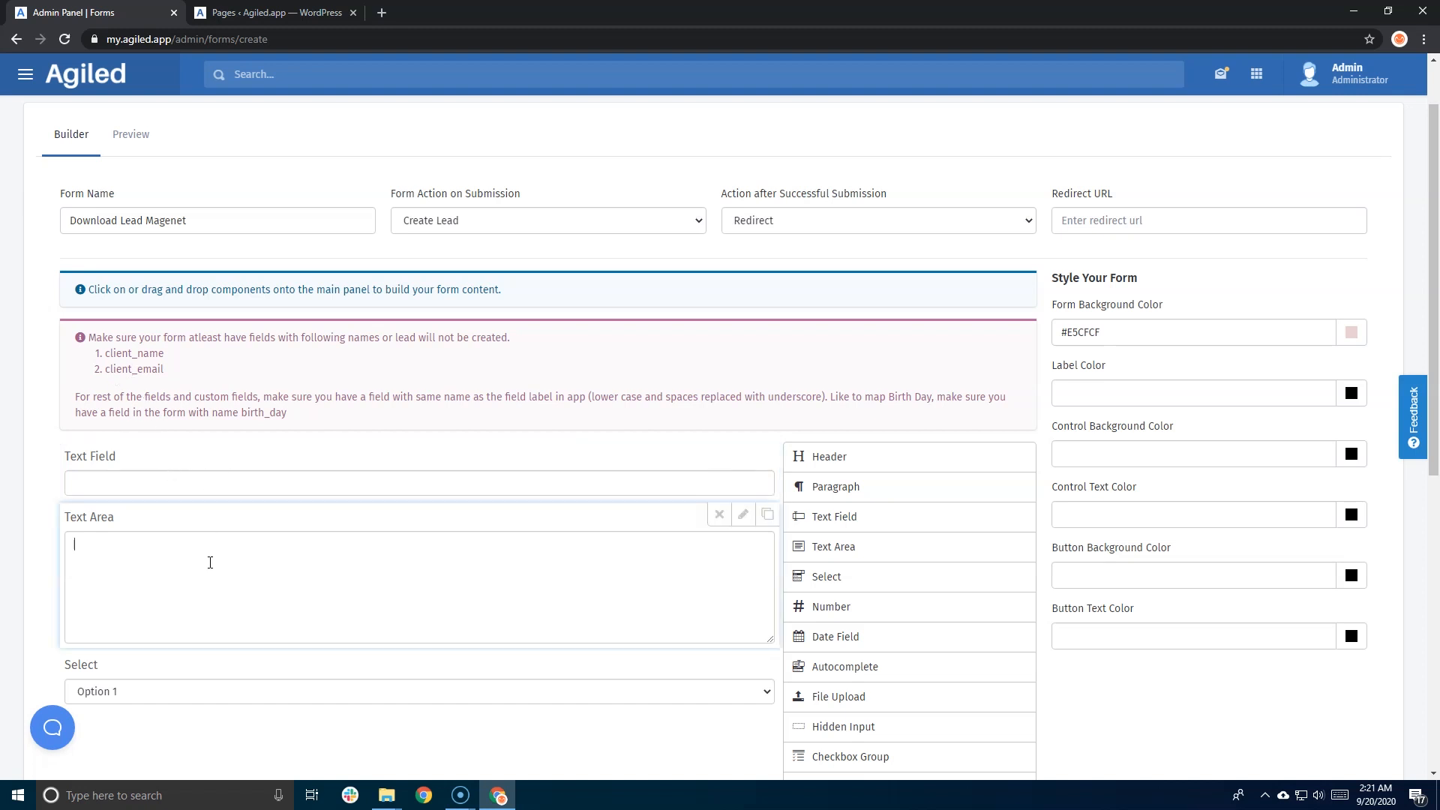
click(743, 514)
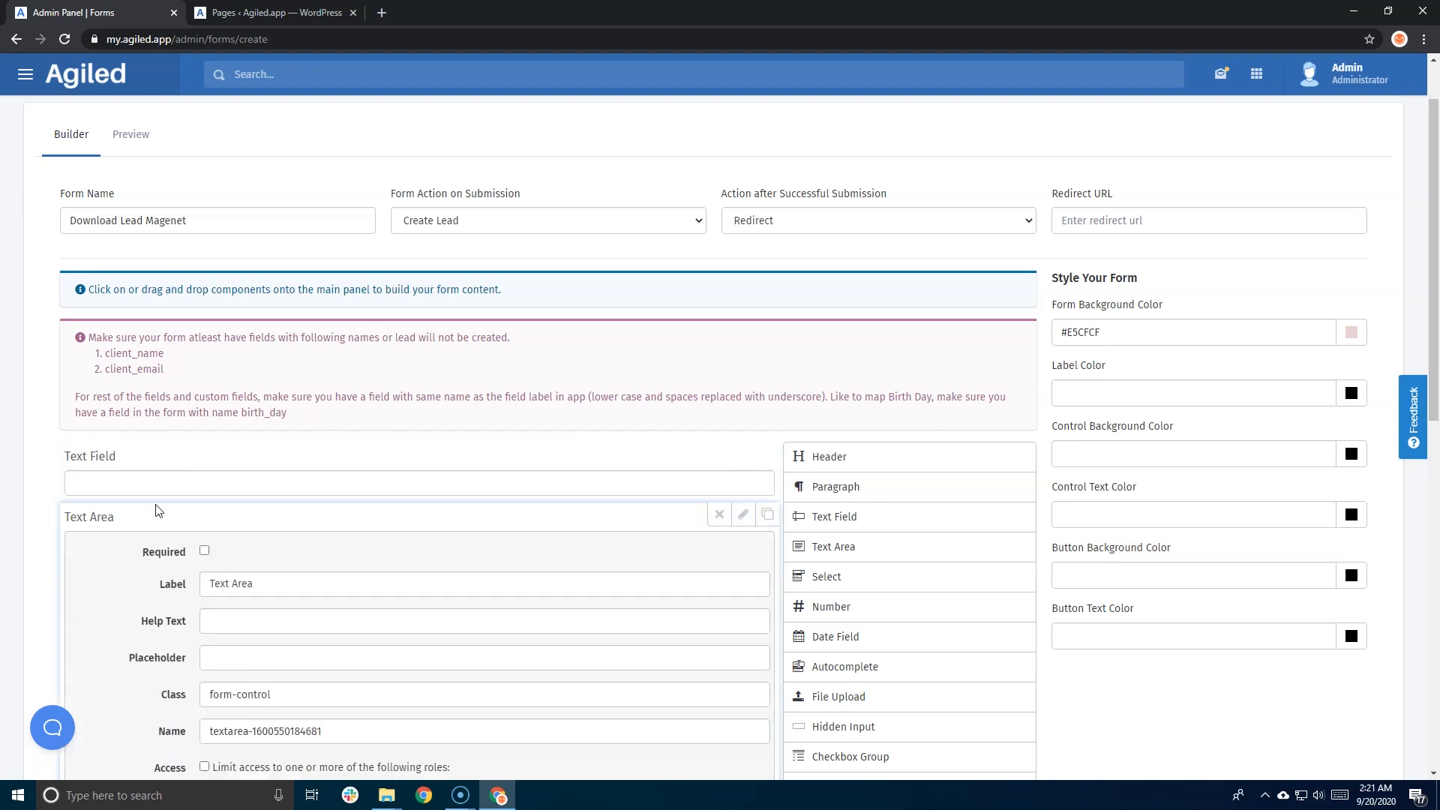
click(743, 514)
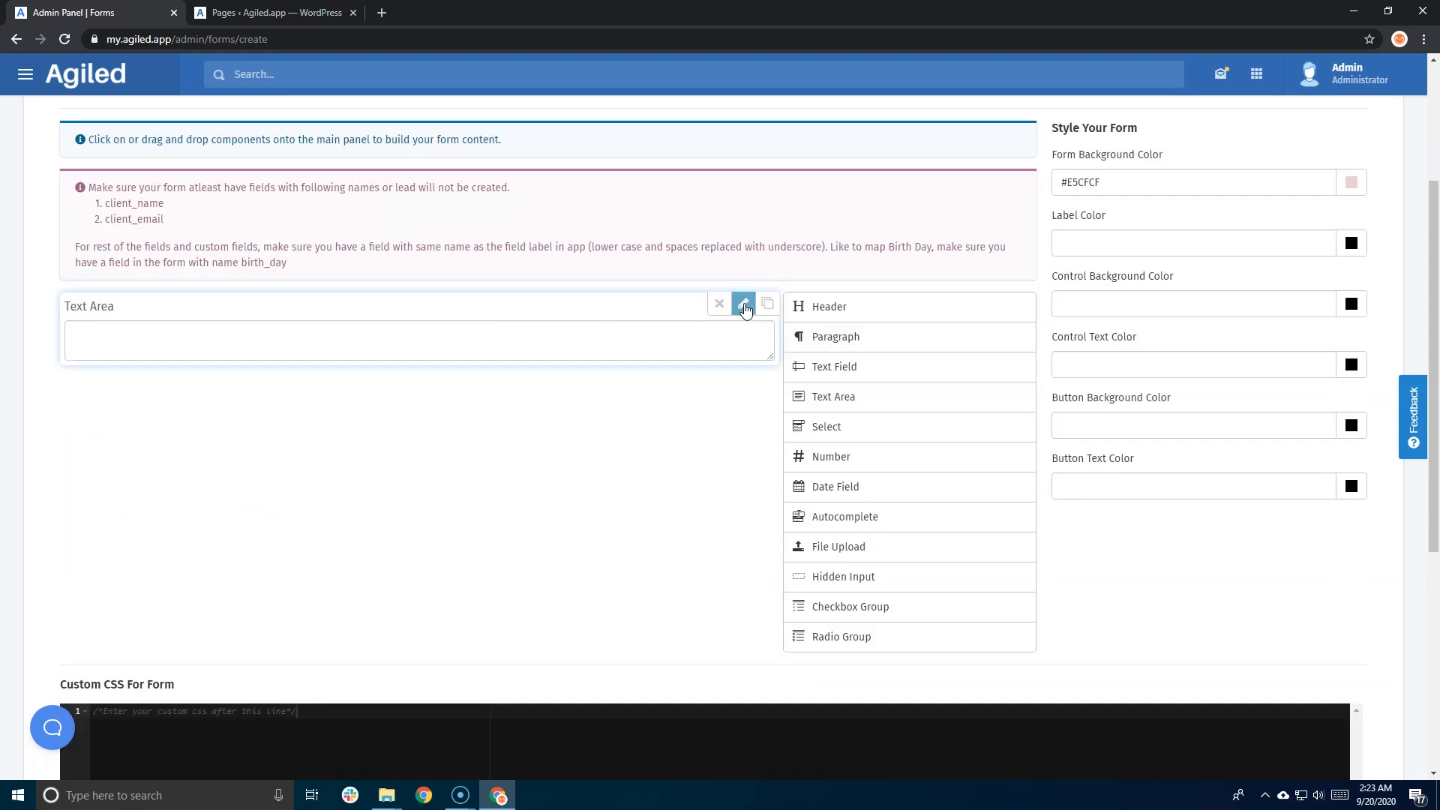
click(743, 306)
click(743, 306)
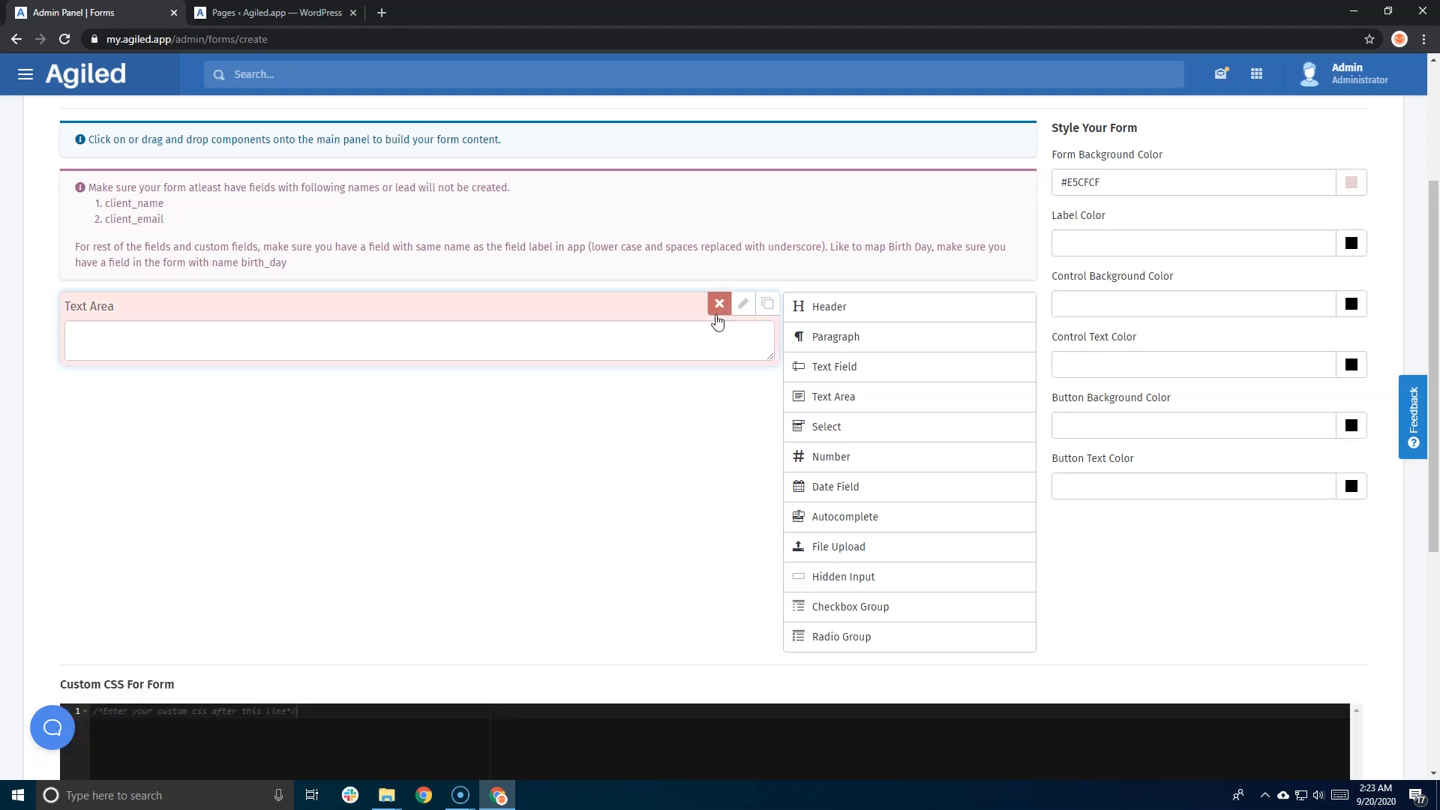
click(717, 306)
- Add a required Text Field labelled 'Name' with help text 'Enter Your Name'
drag(825, 372, 387, 336)
scroll(393, 301, up, 5)
click(743, 437)
scroll(396, 442, down, 1)
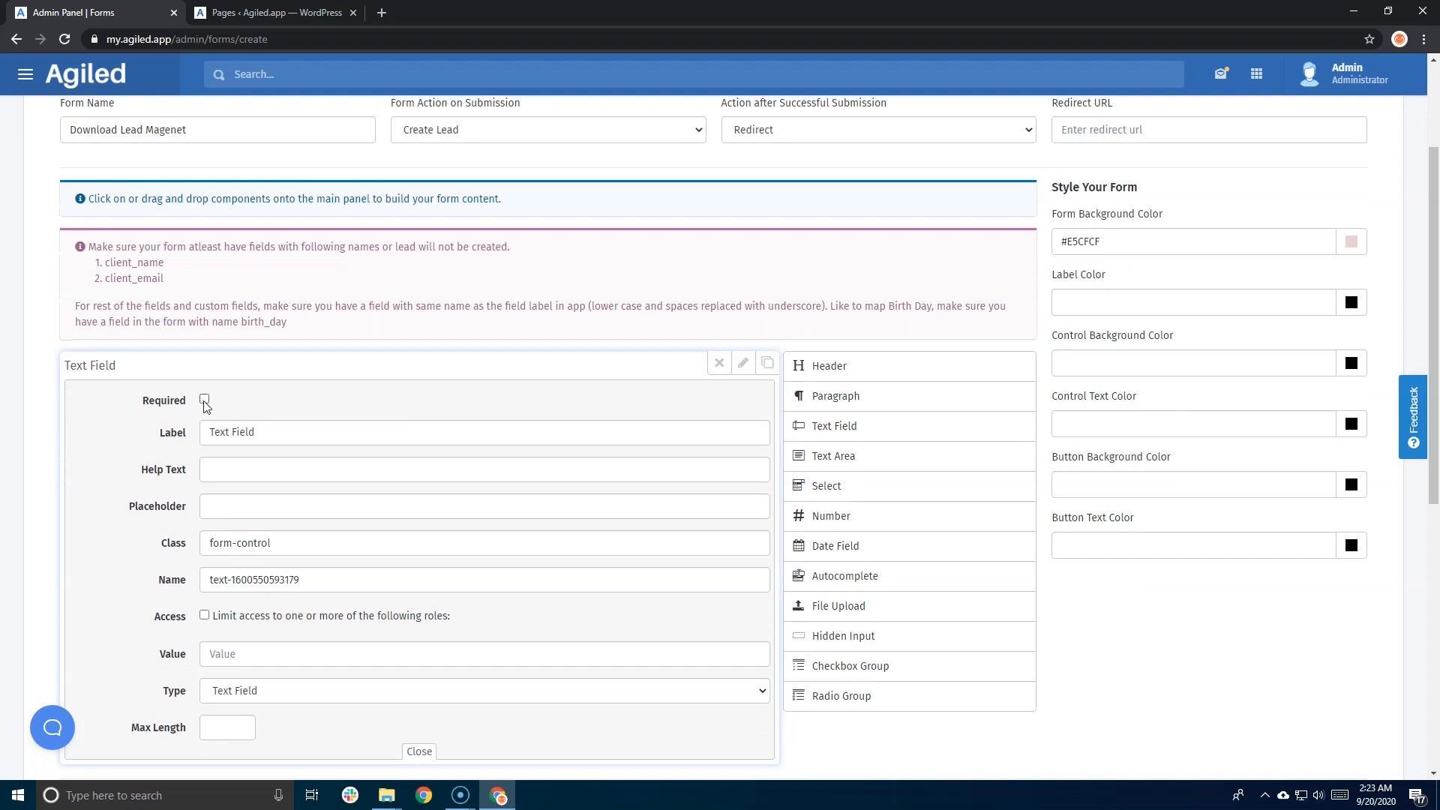
click(205, 401)
drag(119, 364, 128, 366)
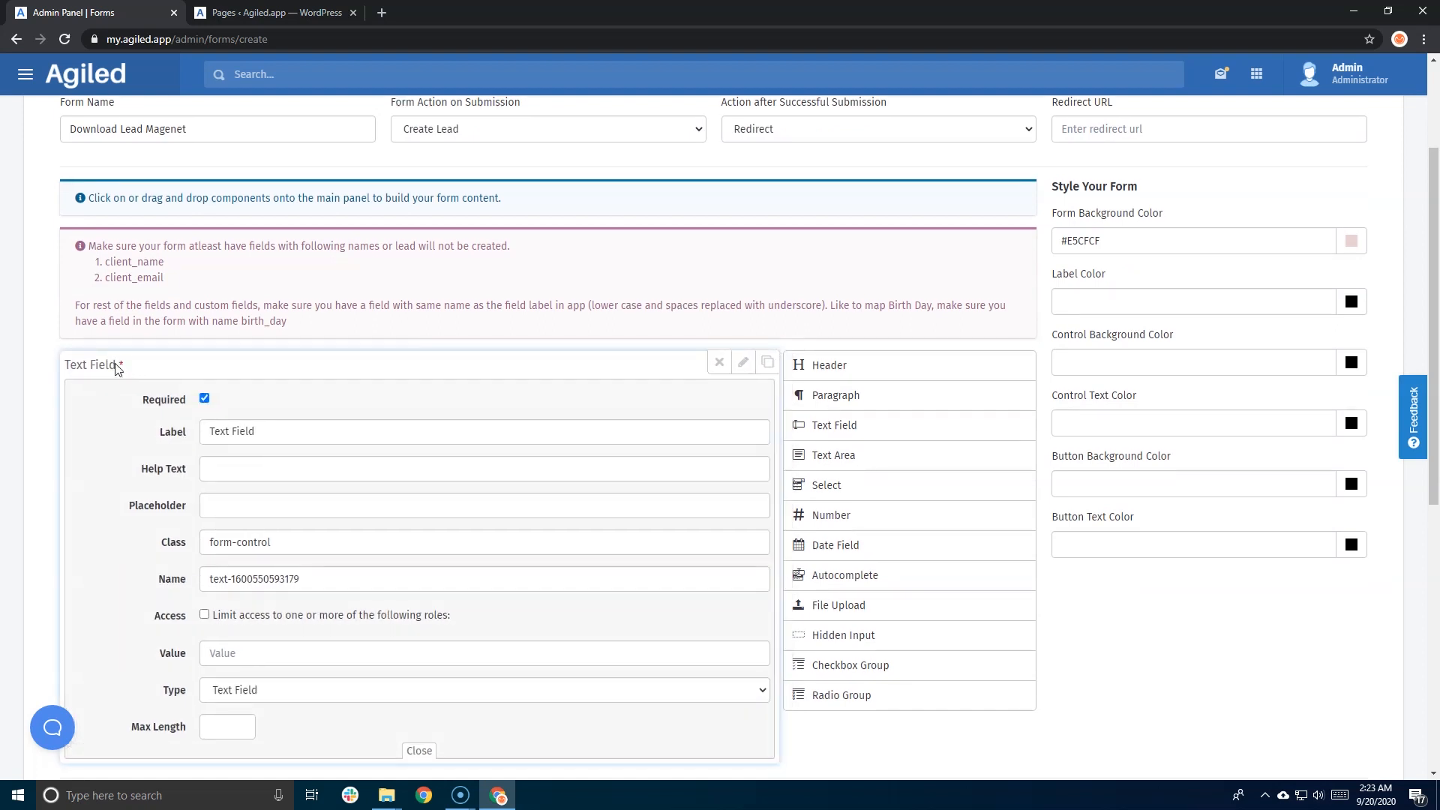
scroll(118, 365, down, 2)
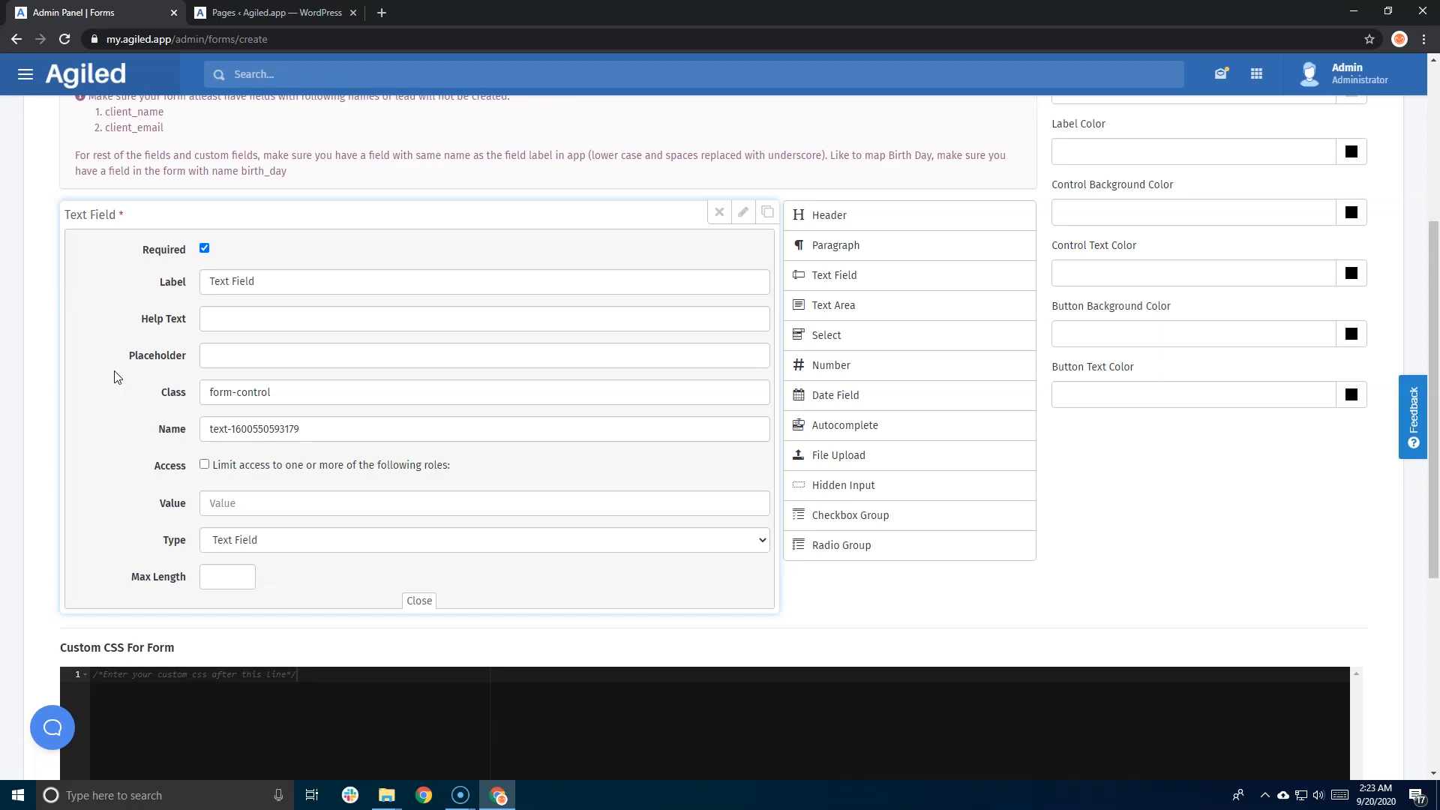
click(261, 281)
key(ctrl+a)
text(Name)
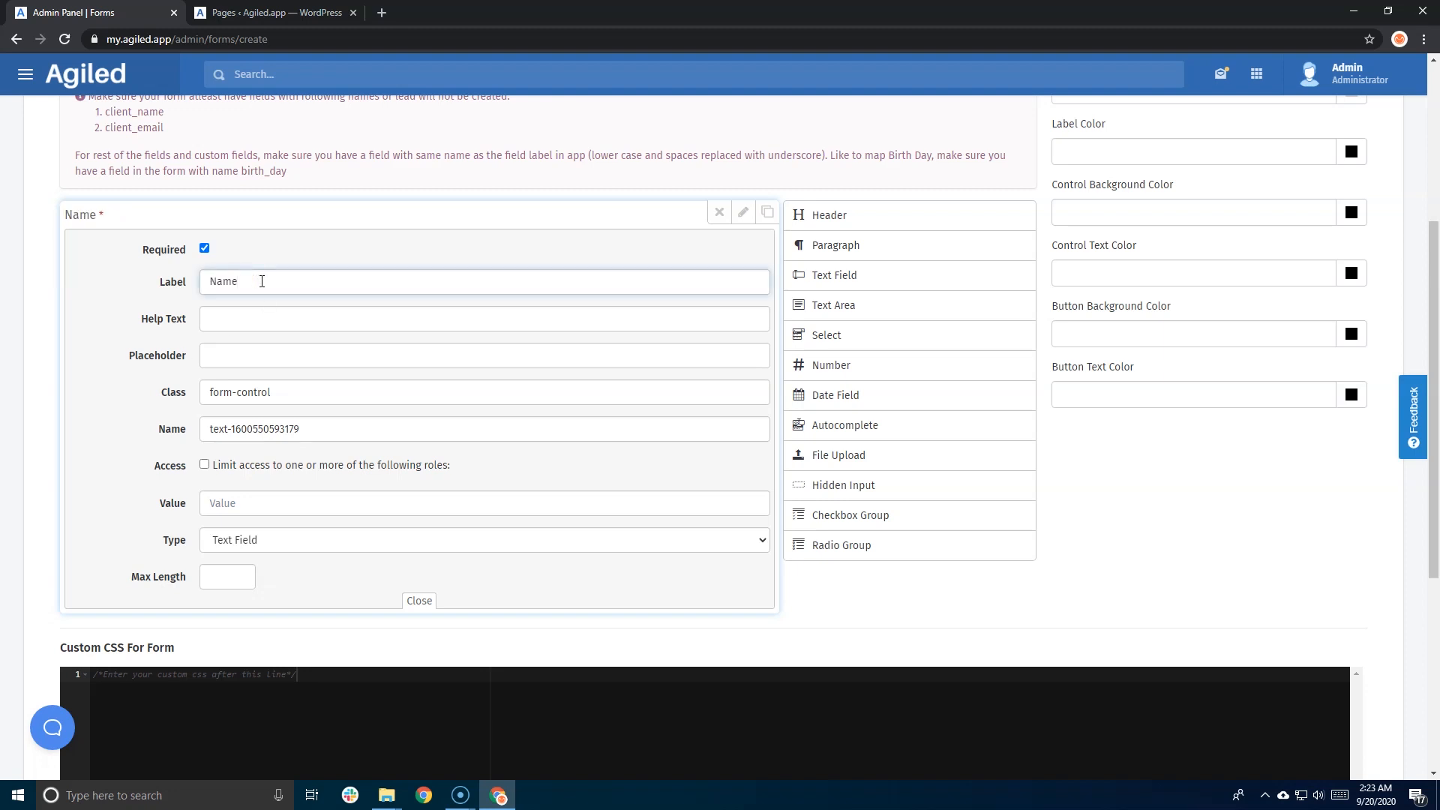
click(254, 316)
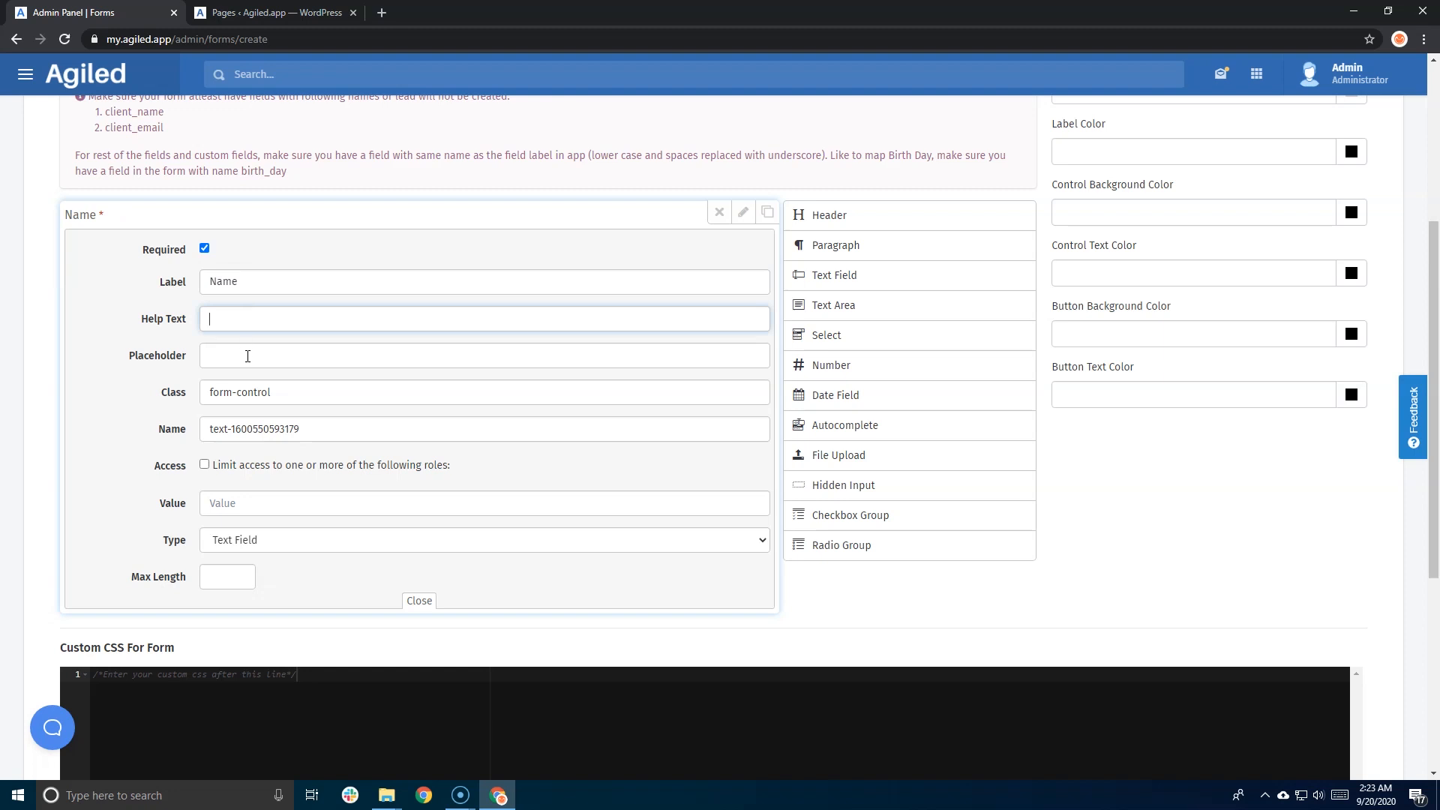
text(Enter Your Name)
- Set the Name field's internal name to client_name and close its settings
mouse_move(113, 217)
click(231, 429)
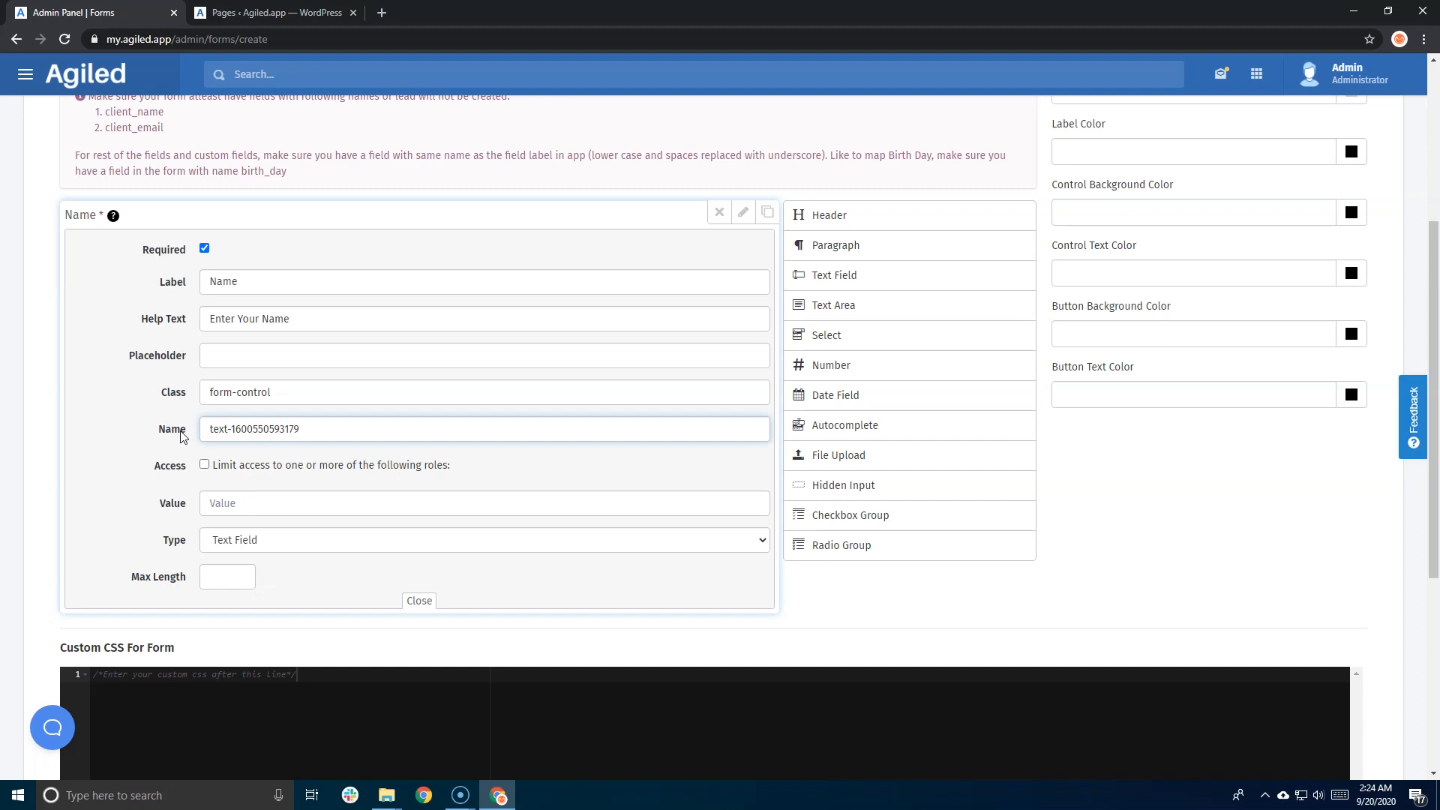
drag(328, 434, 206, 431)
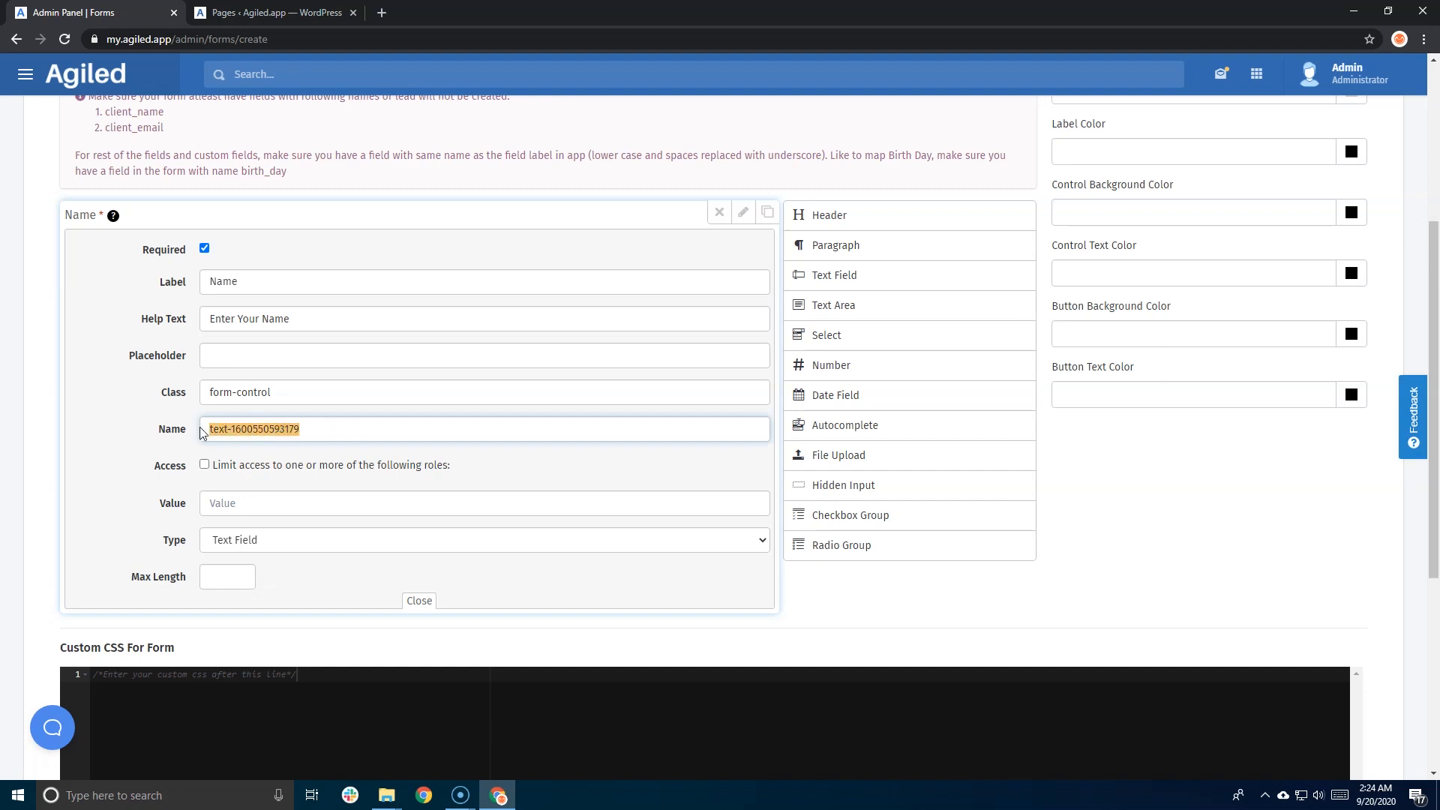
scroll(201, 431, up, 1)
drag(171, 191, 109, 192)
key(ctrl+c)
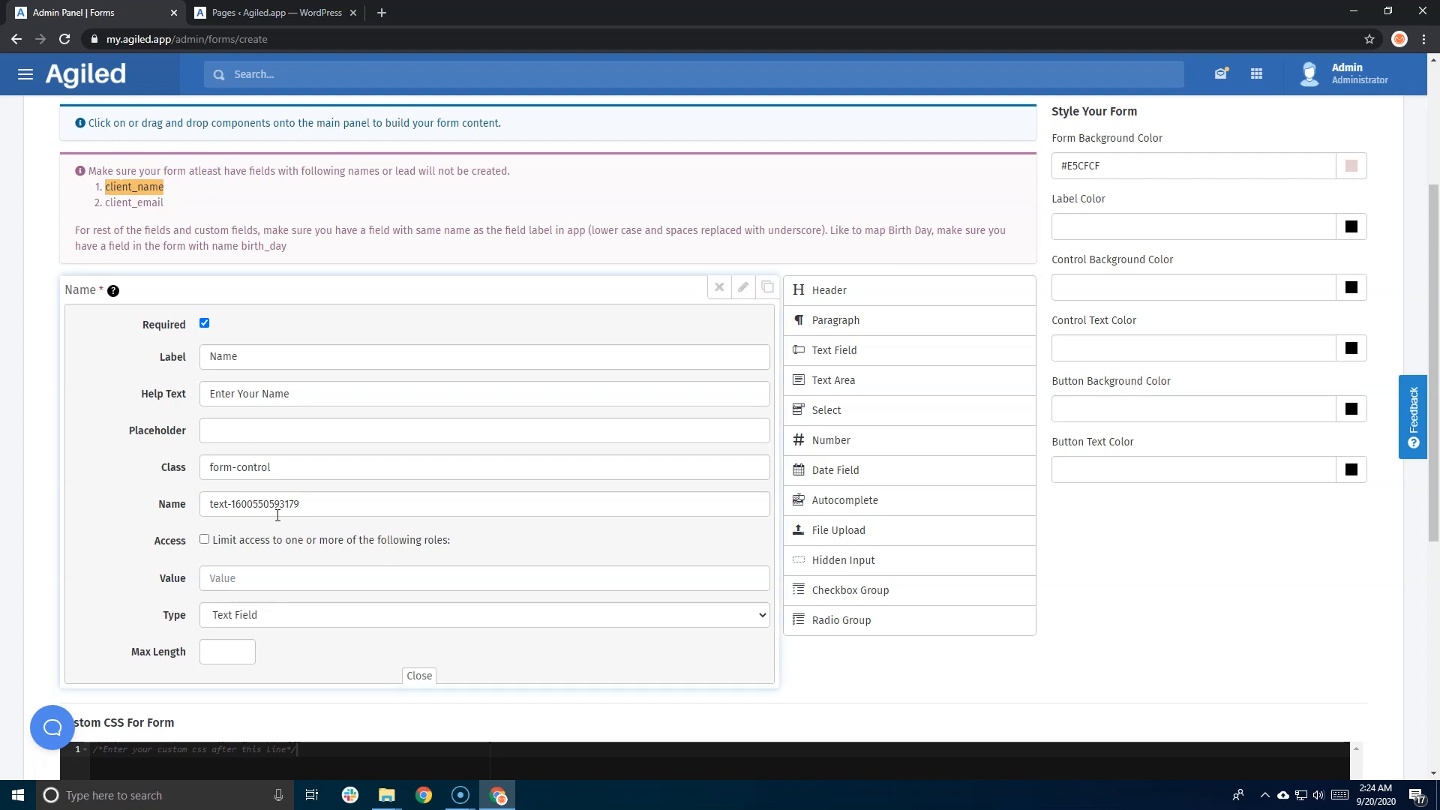
scroll(283, 505, down, 1)
drag(320, 429, 199, 442)
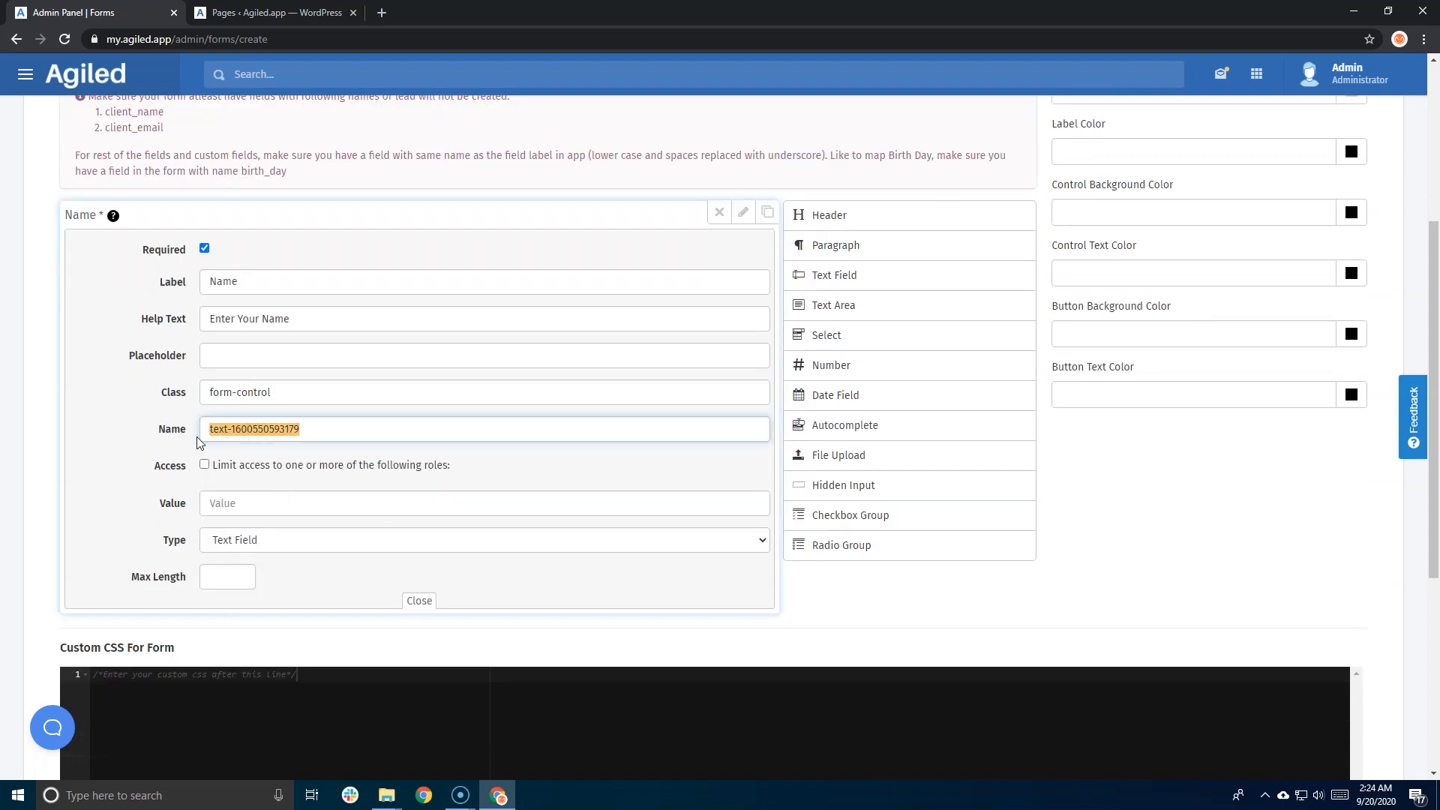
key(ctrl+v)
scroll(154, 480, down, 3)
scroll(152, 480, up, 3)
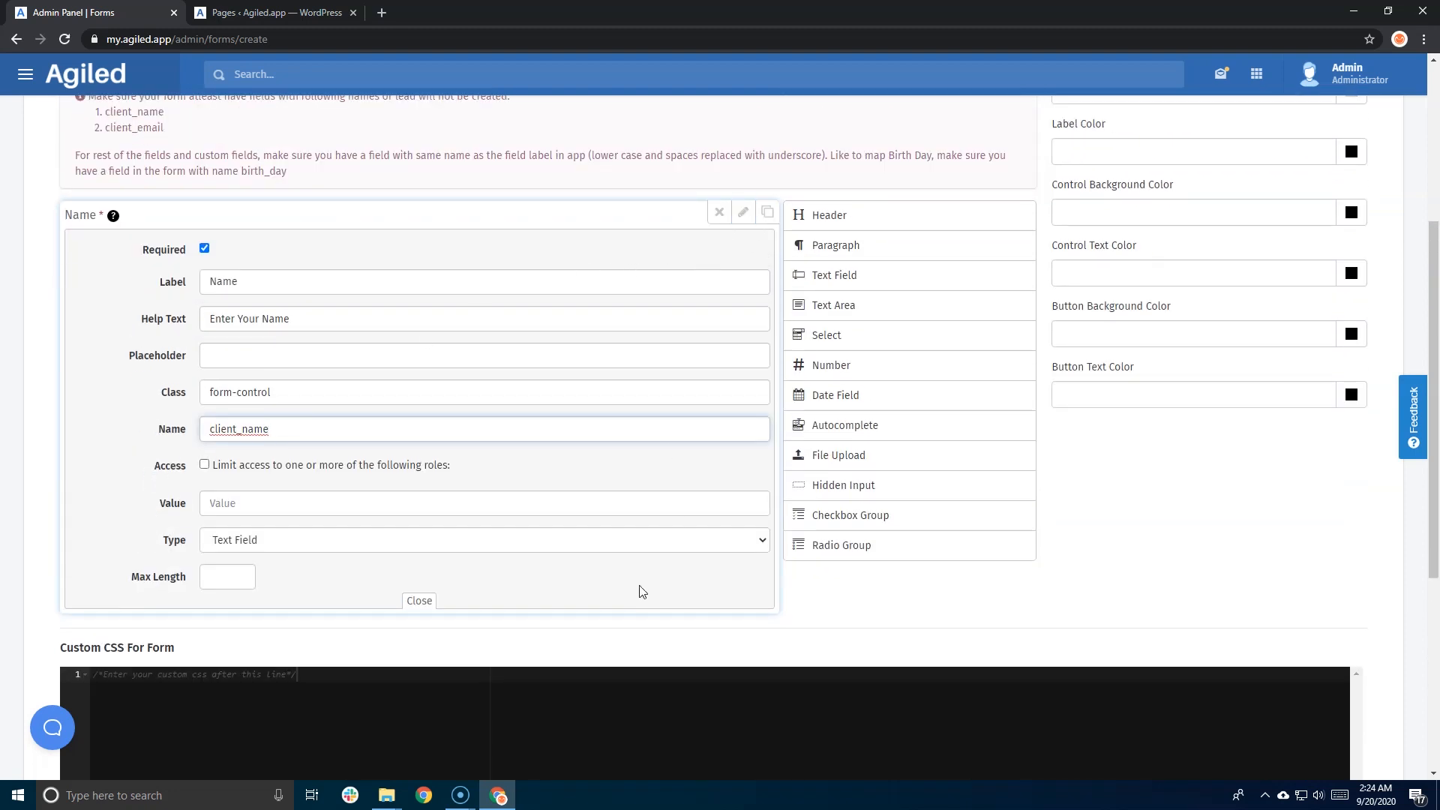
click(417, 609)
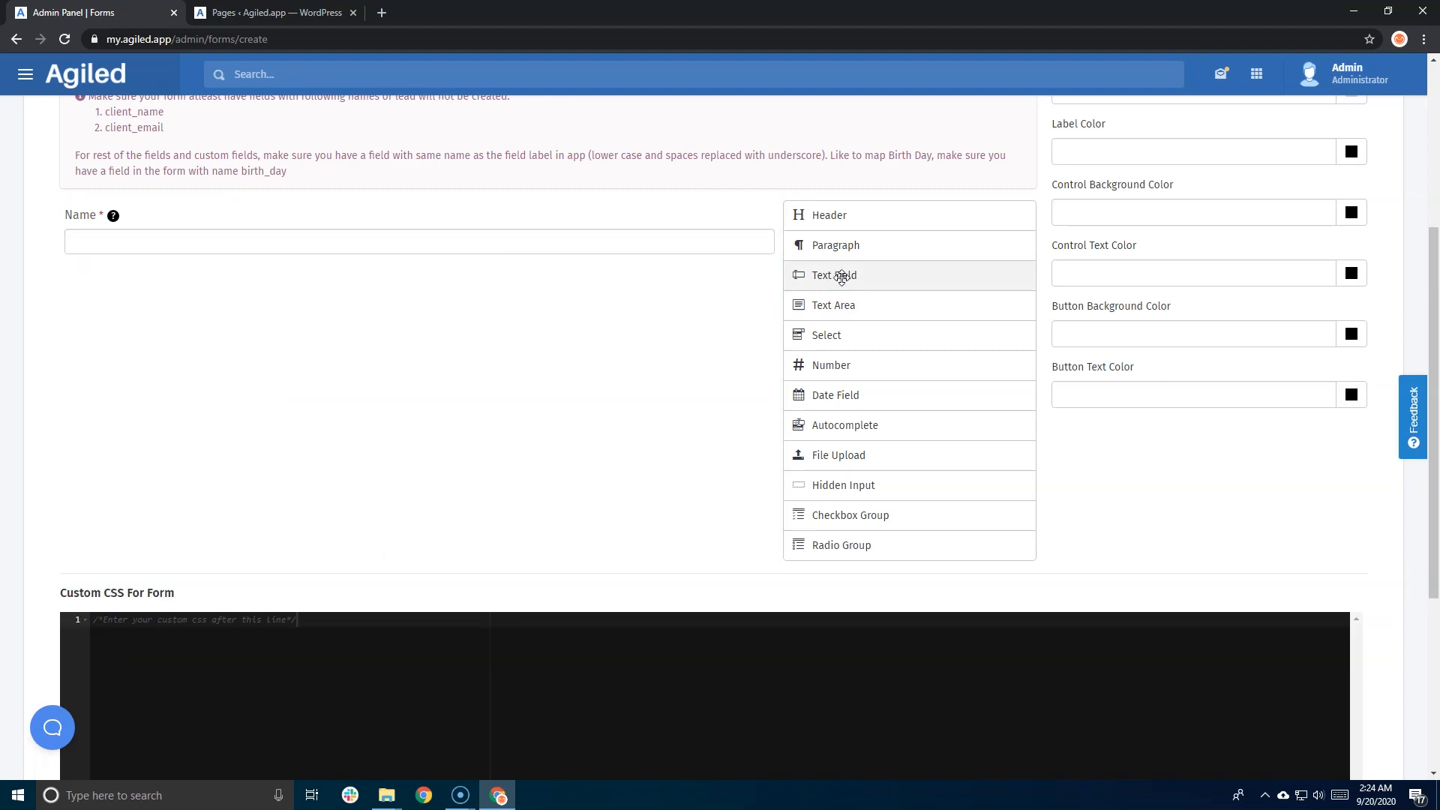
- Add a required Text Field labelled 'Your Email' with an example e-mail placeholder
drag(842, 276, 390, 299)
scroll(473, 311, down, 3)
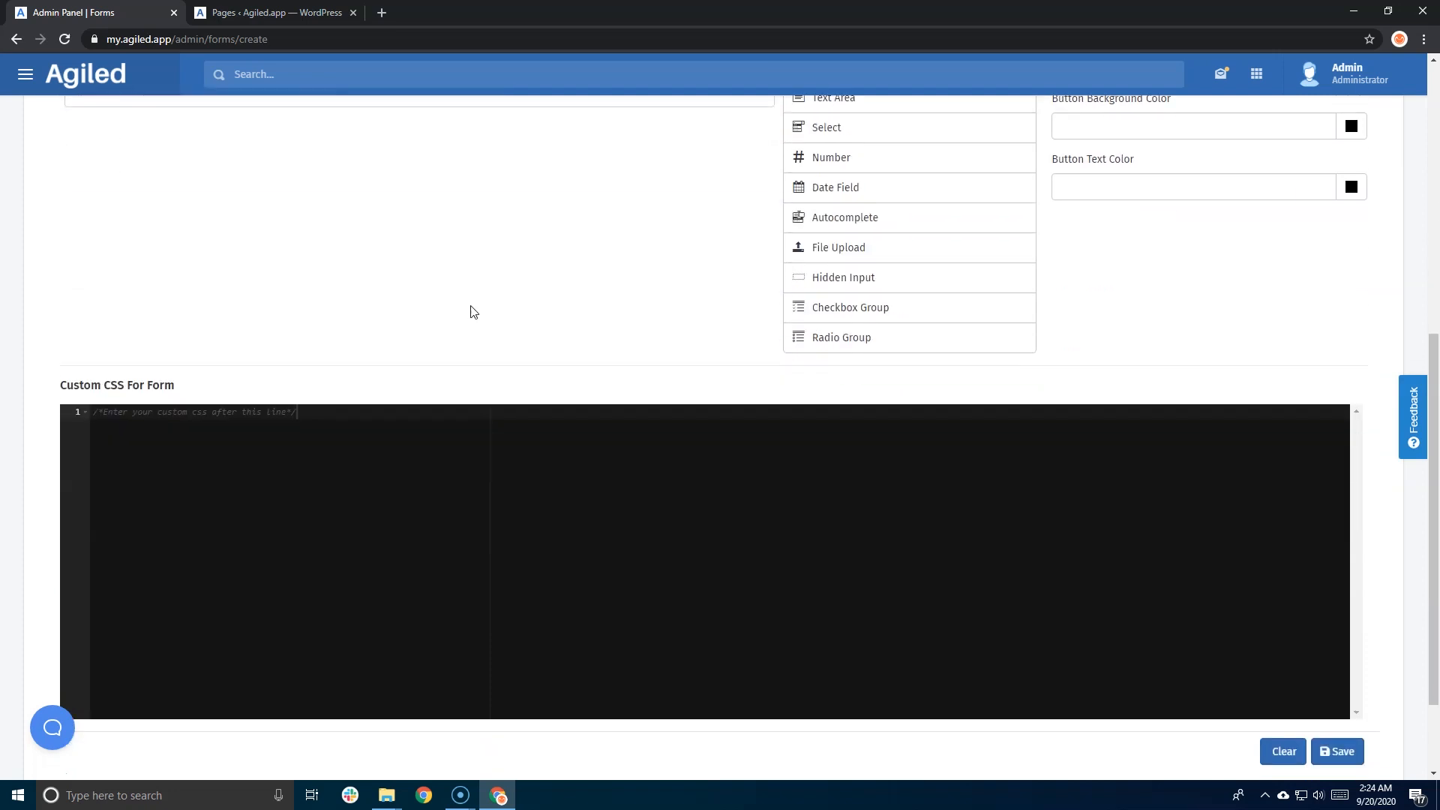
scroll(473, 312, up, 4)
mouse_move(145, 382)
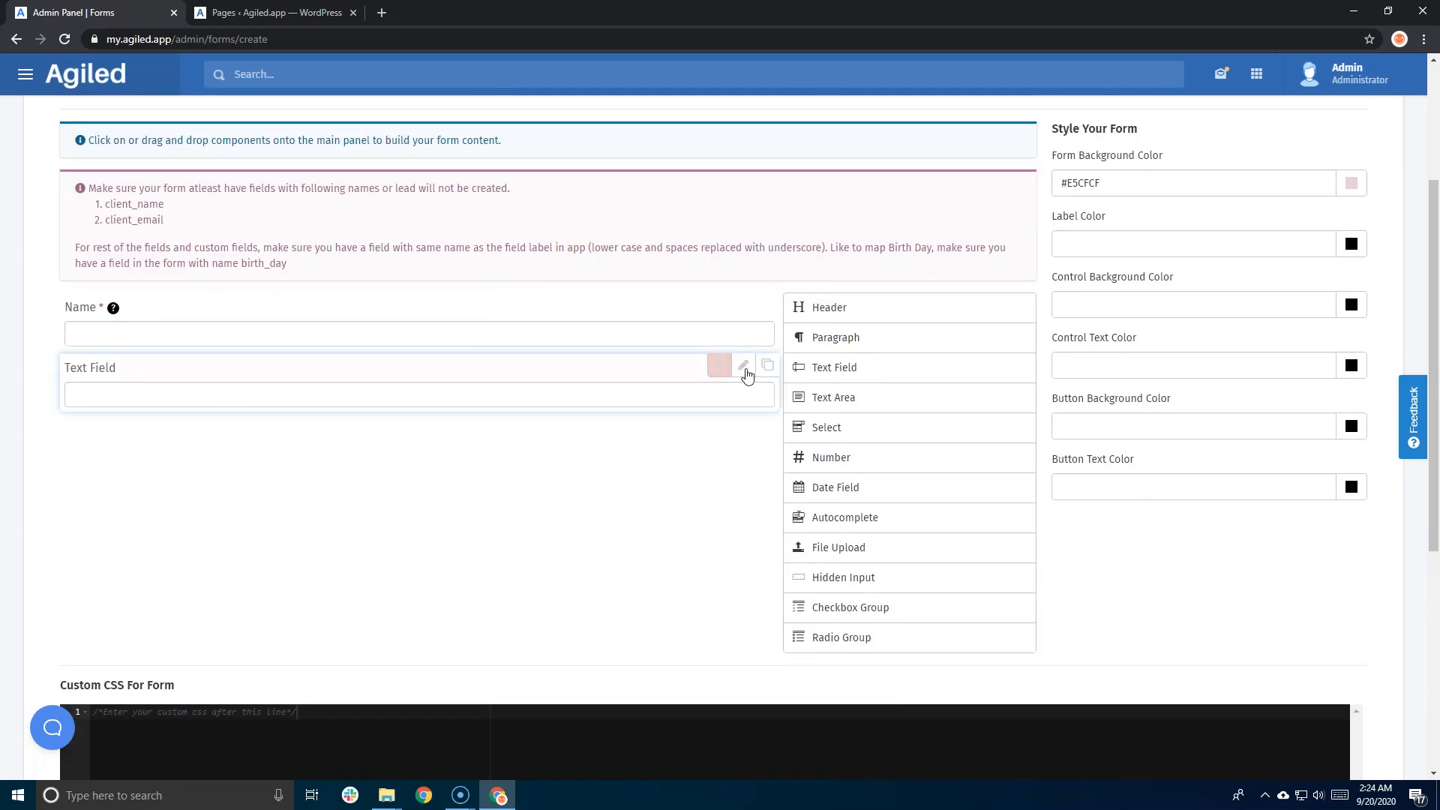
drag(175, 219, 105, 223)
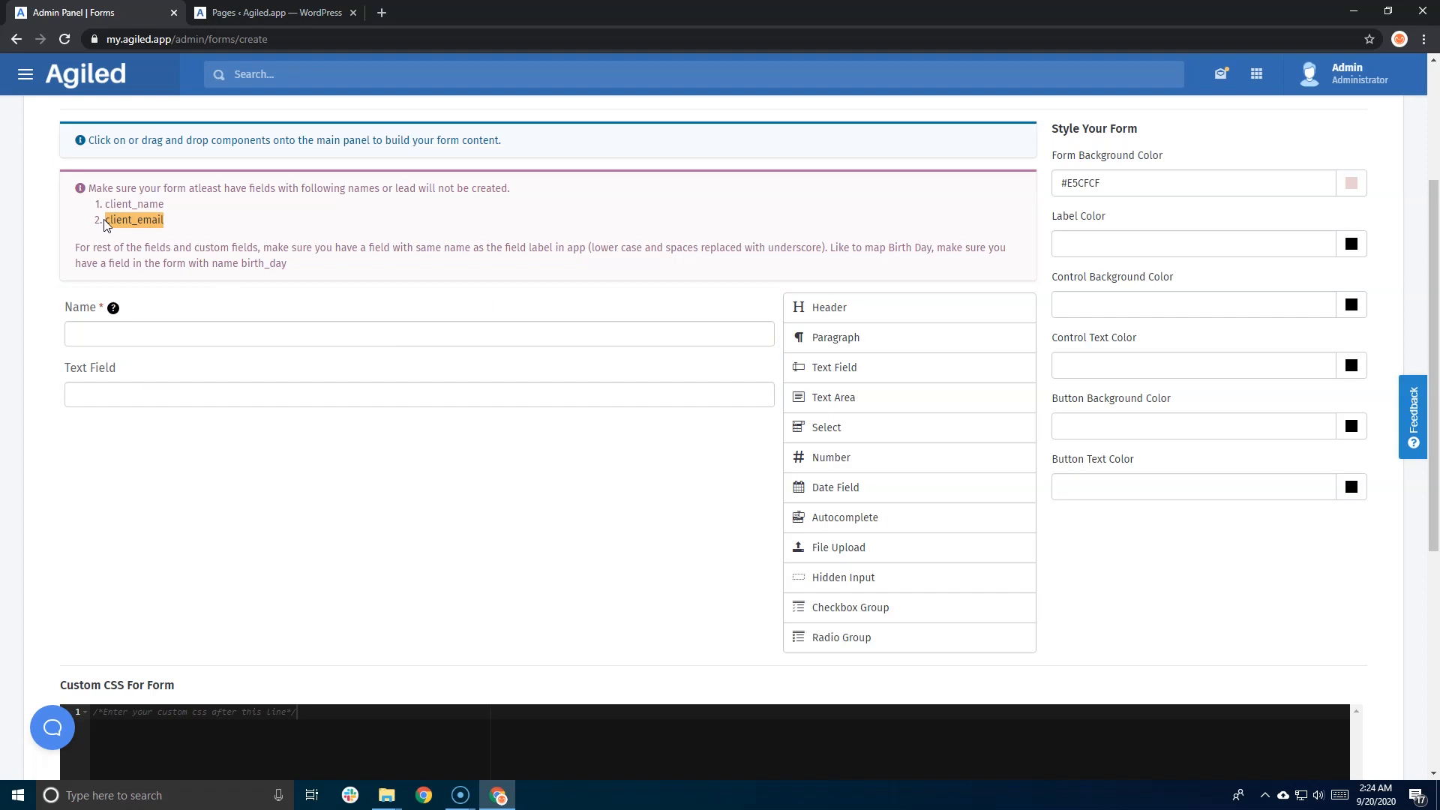
click(743, 366)
click(204, 401)
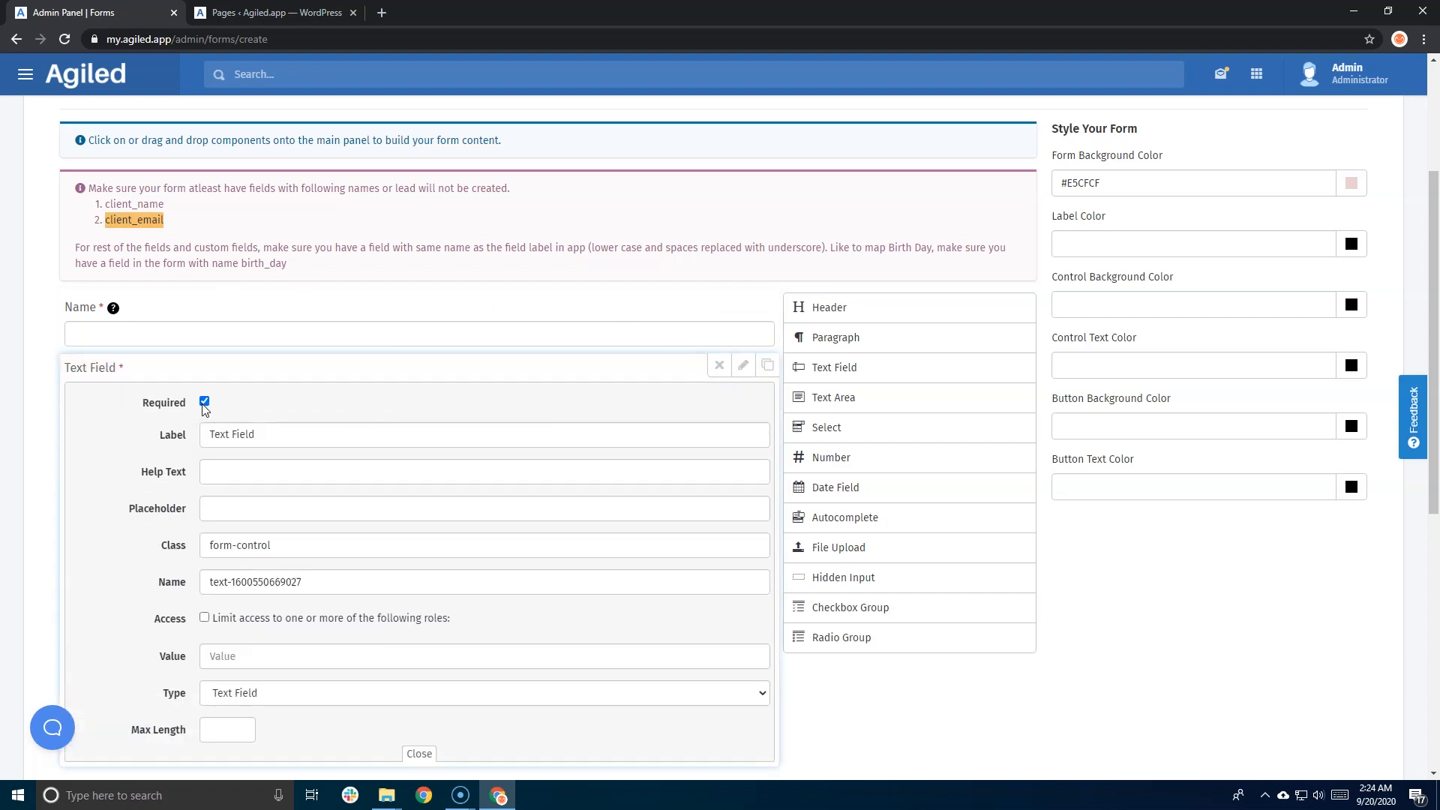
drag(284, 437, 205, 434)
text(Your Email)
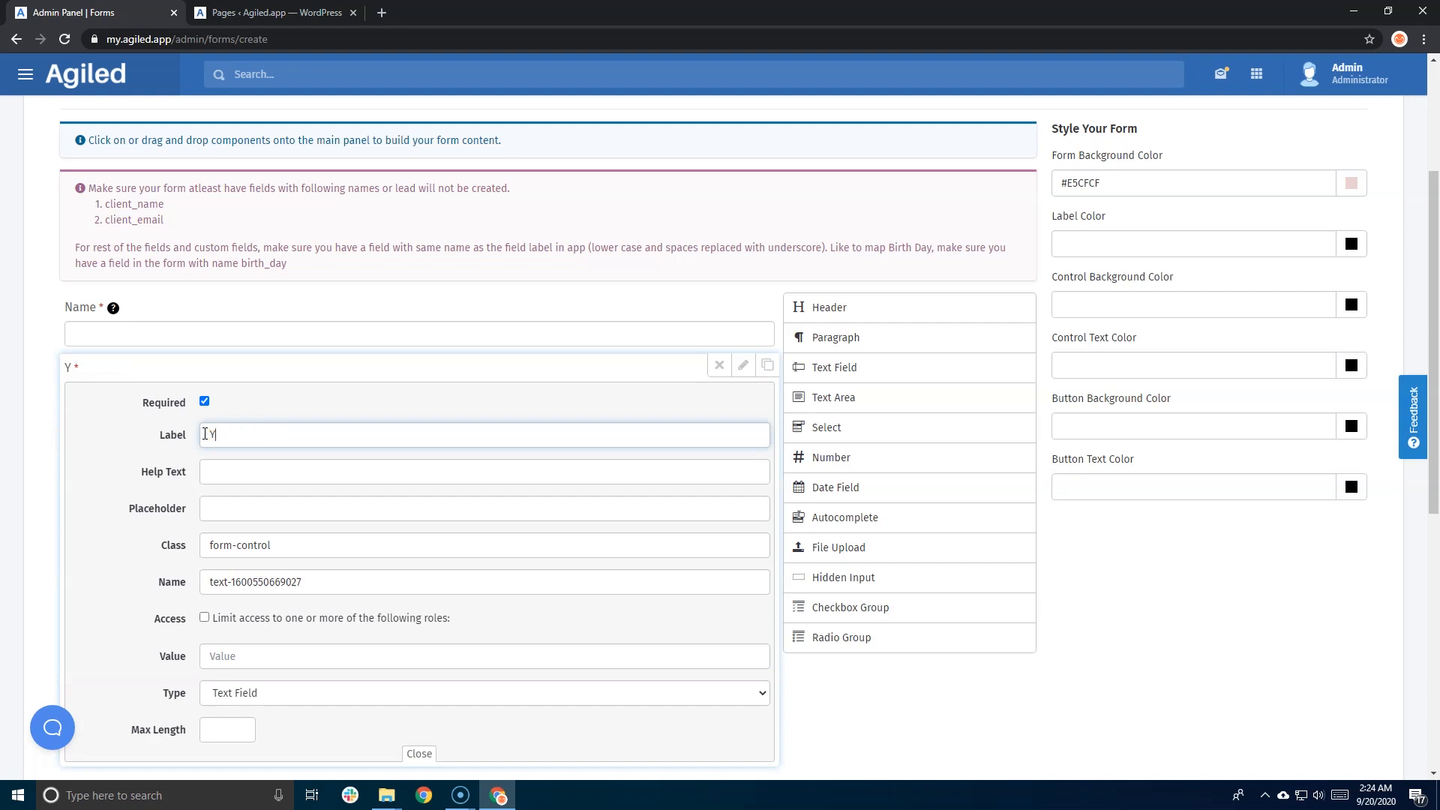
key(Tab)
key(Tab)
text(as)
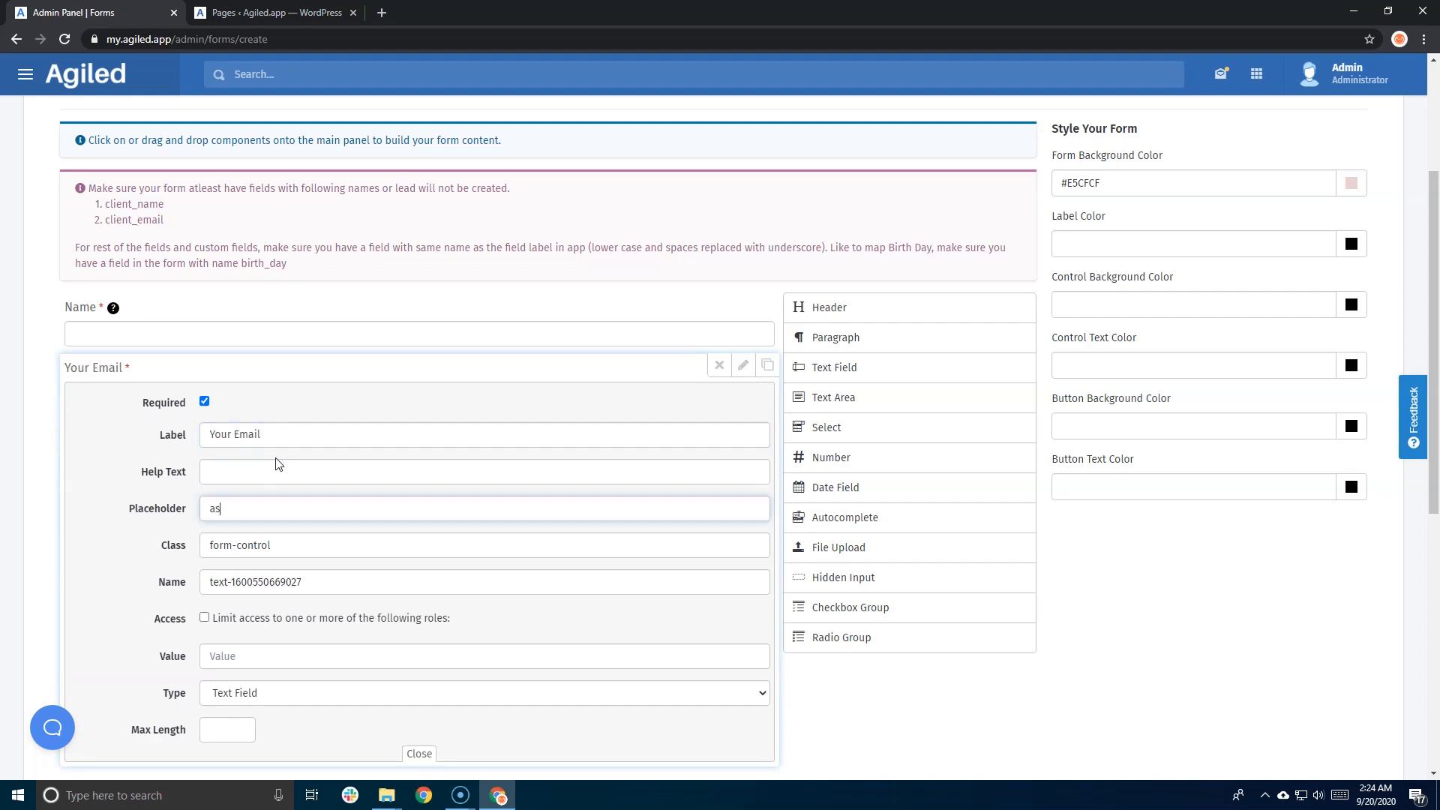
text(email@domain.com)
- Set the Your Email field's name to client_email and close its settings
scroll(283, 474, down, 1)
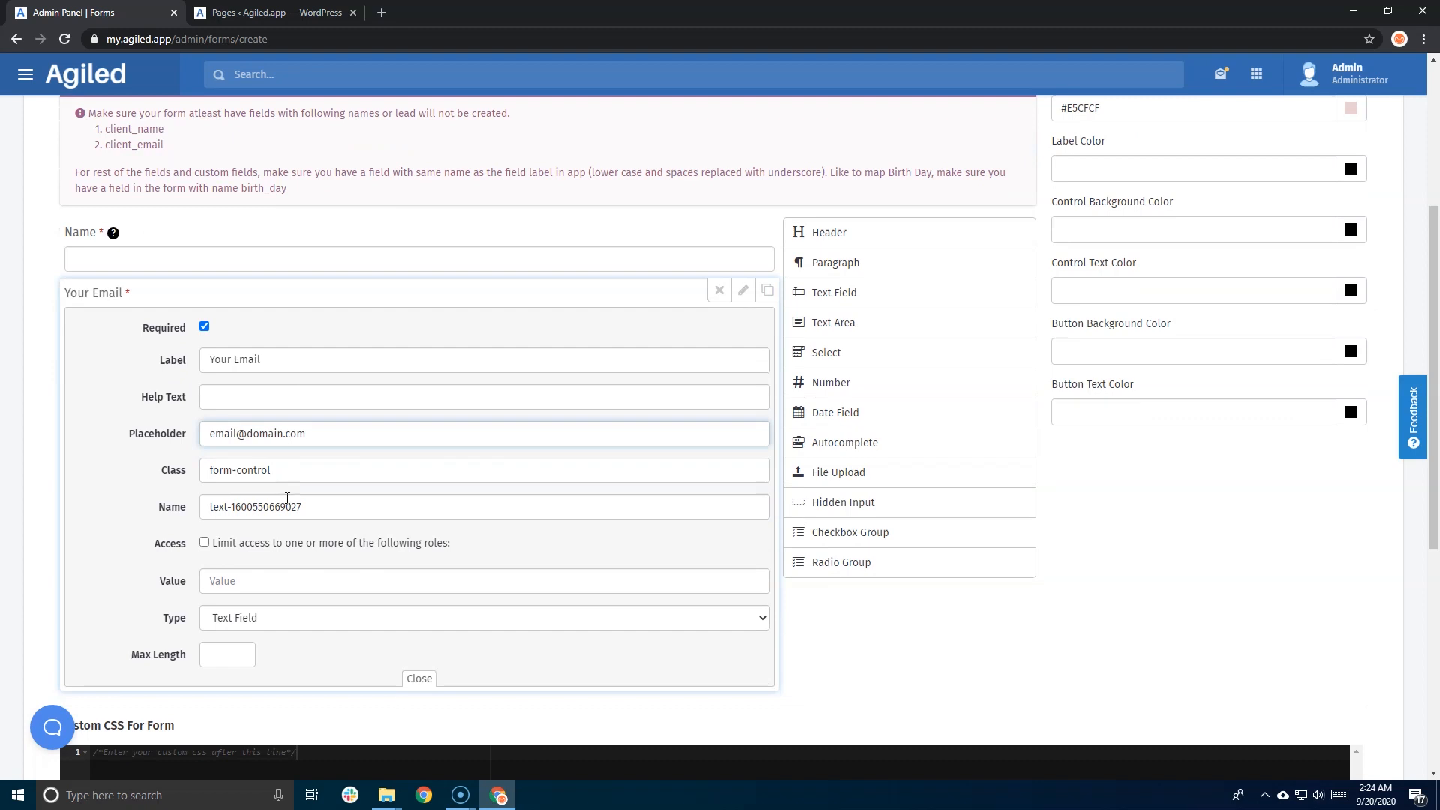
drag(330, 504, 181, 510)
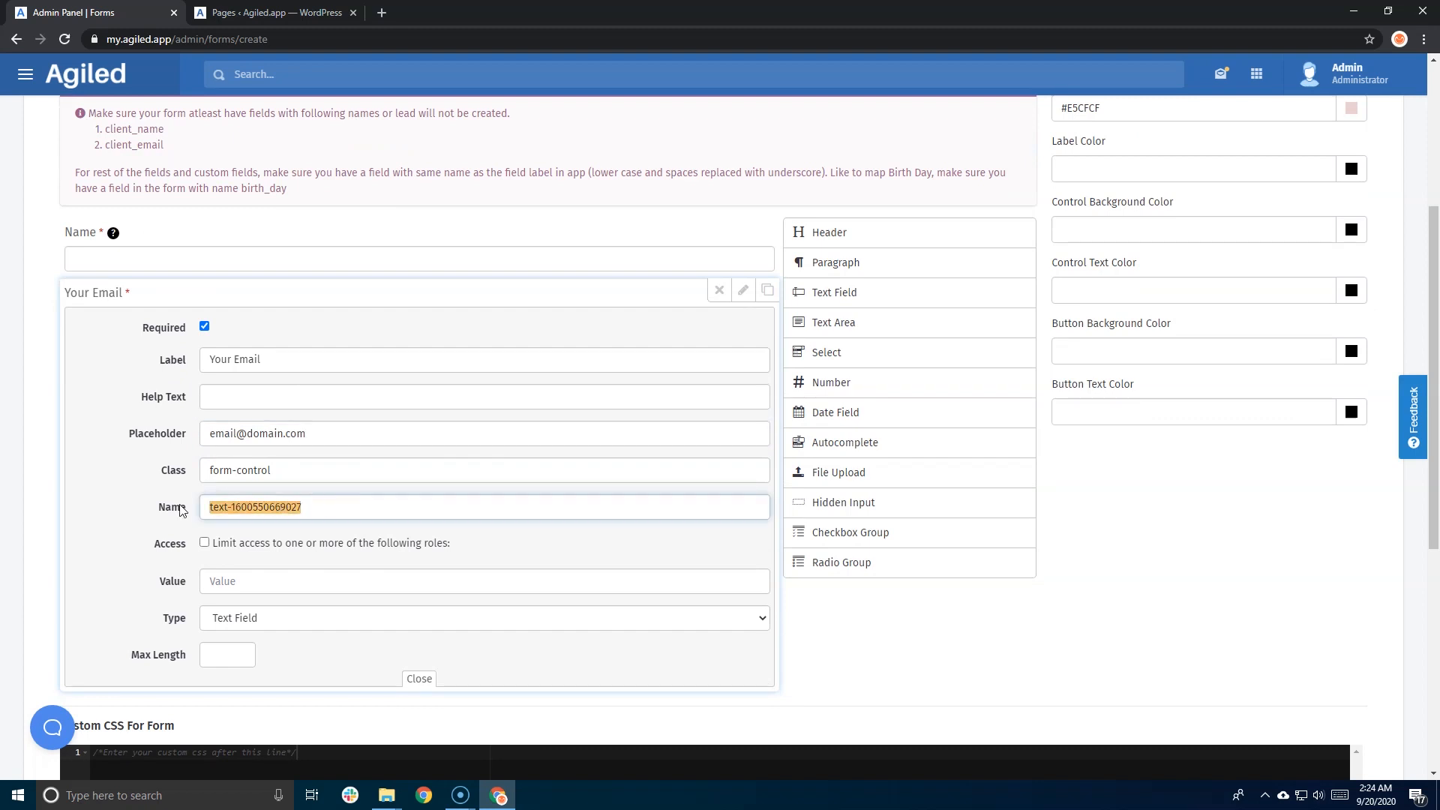
text(client_email)
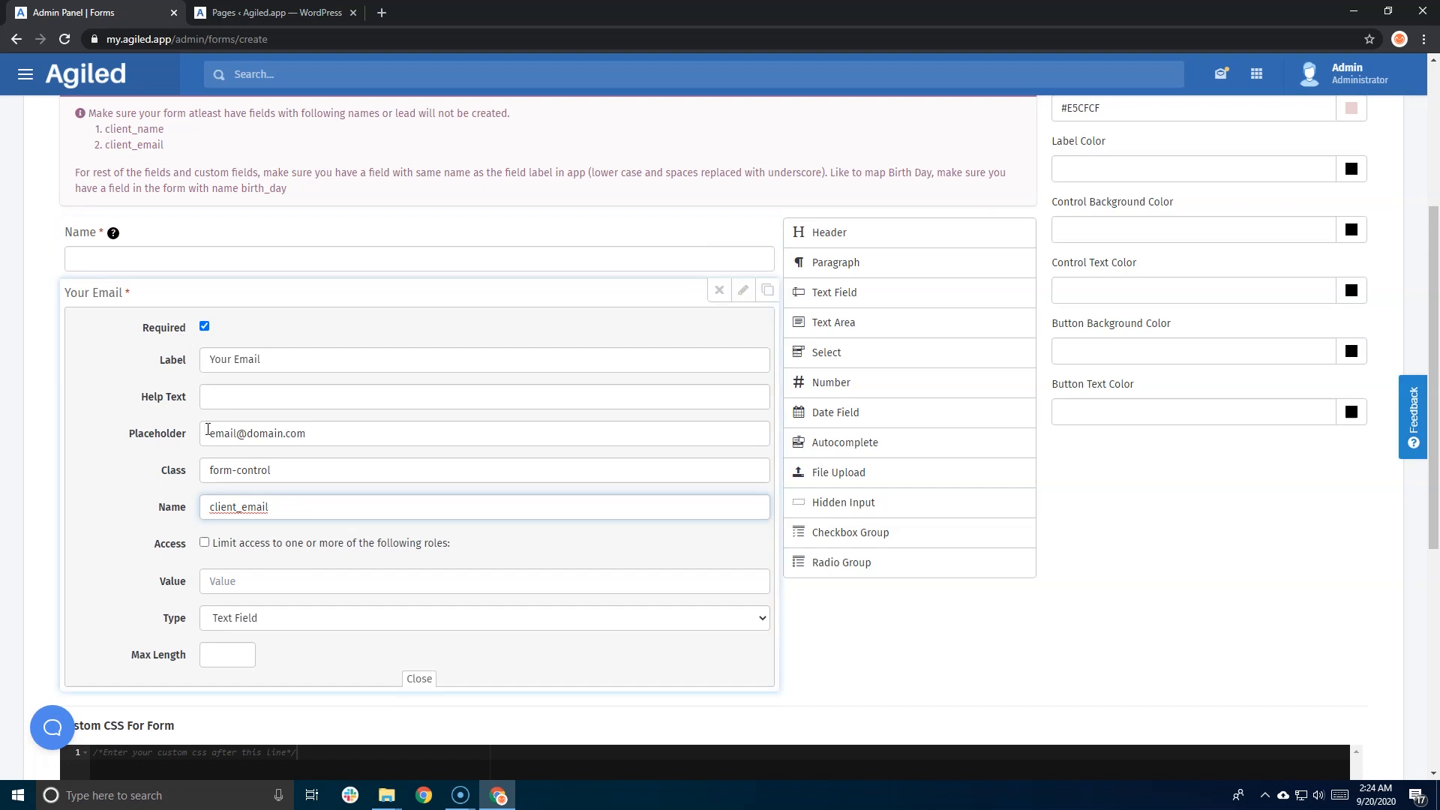
drag(110, 147, 143, 148)
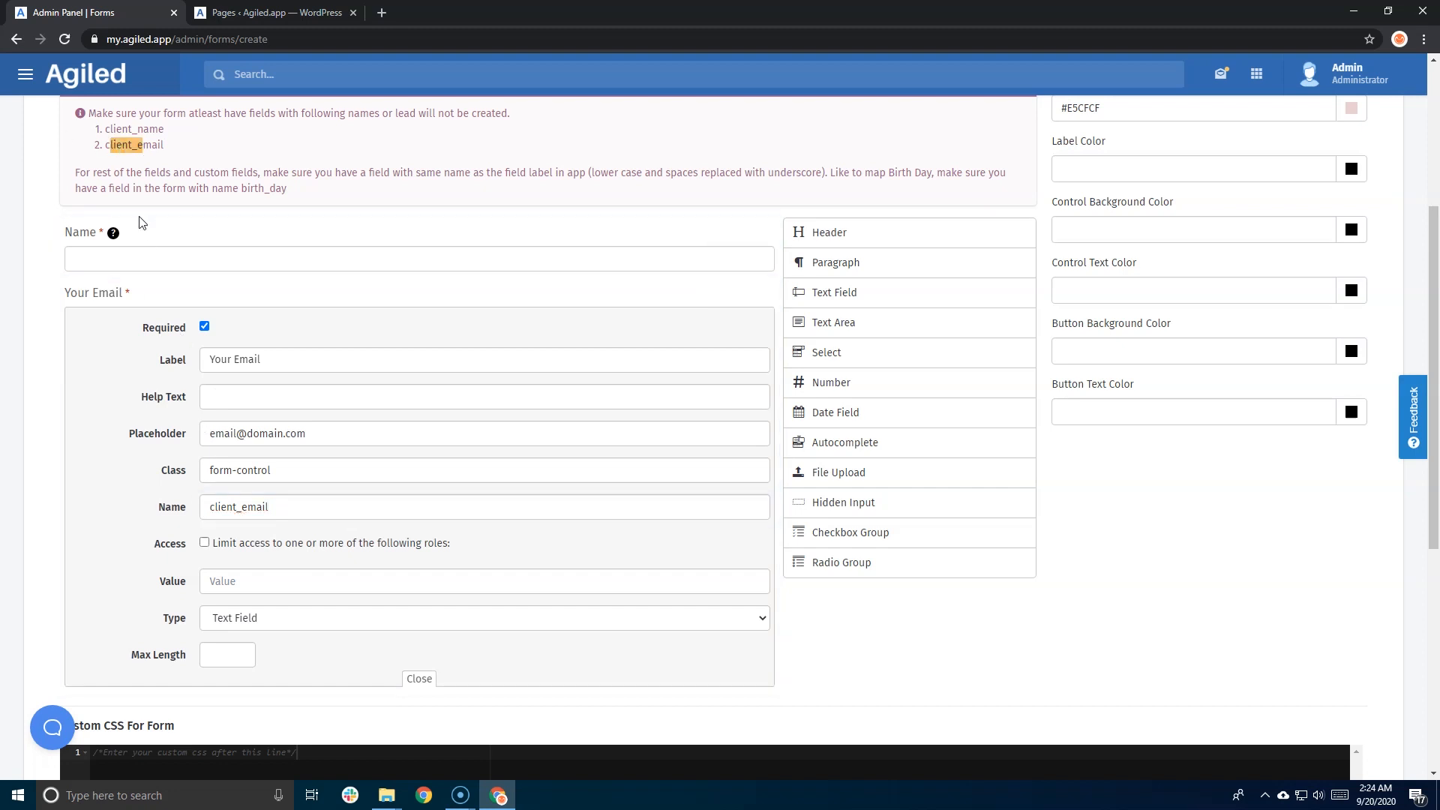
scroll(204, 334, down, 1)
scroll(204, 333, down, 2)
scroll(498, 335, up, 3)
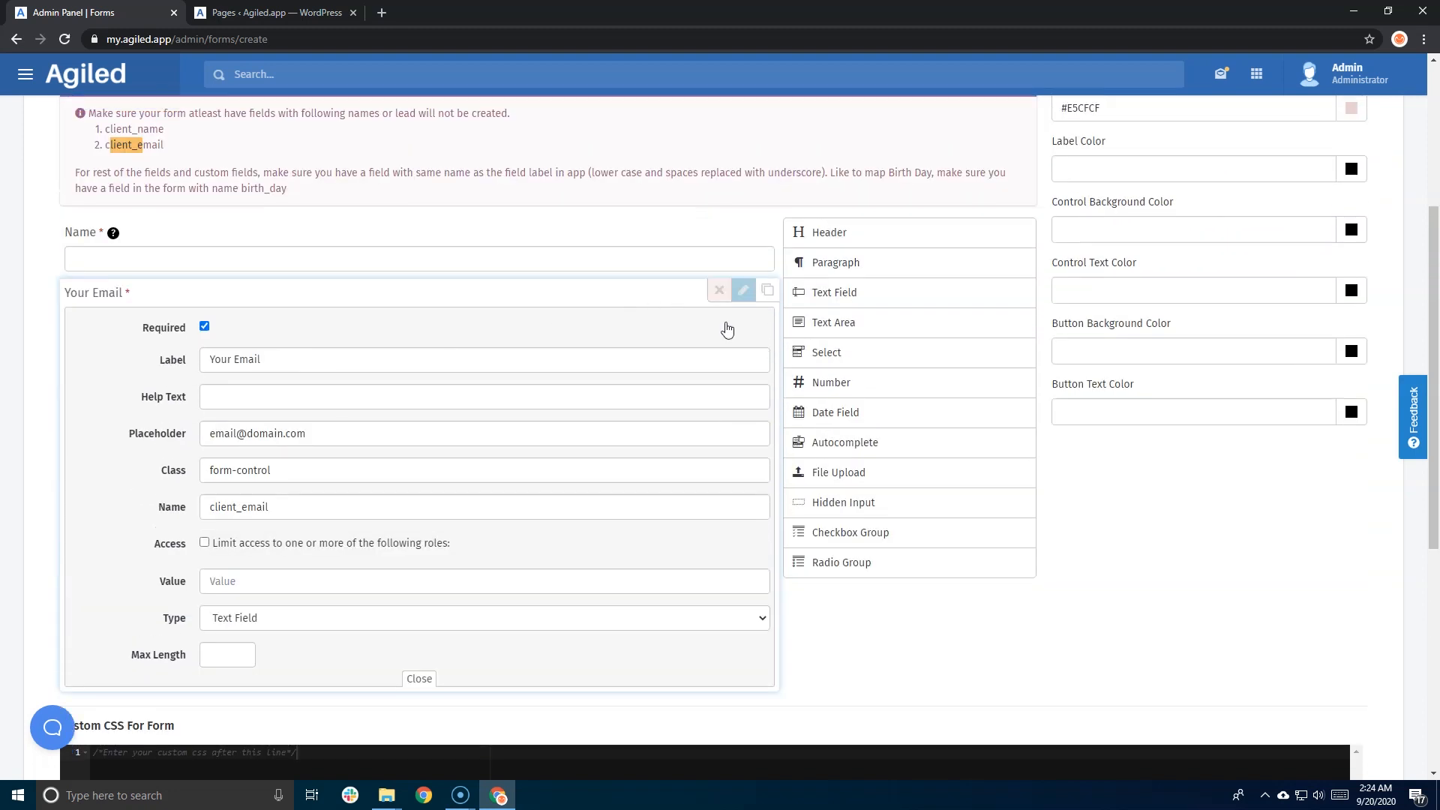
click(420, 680)
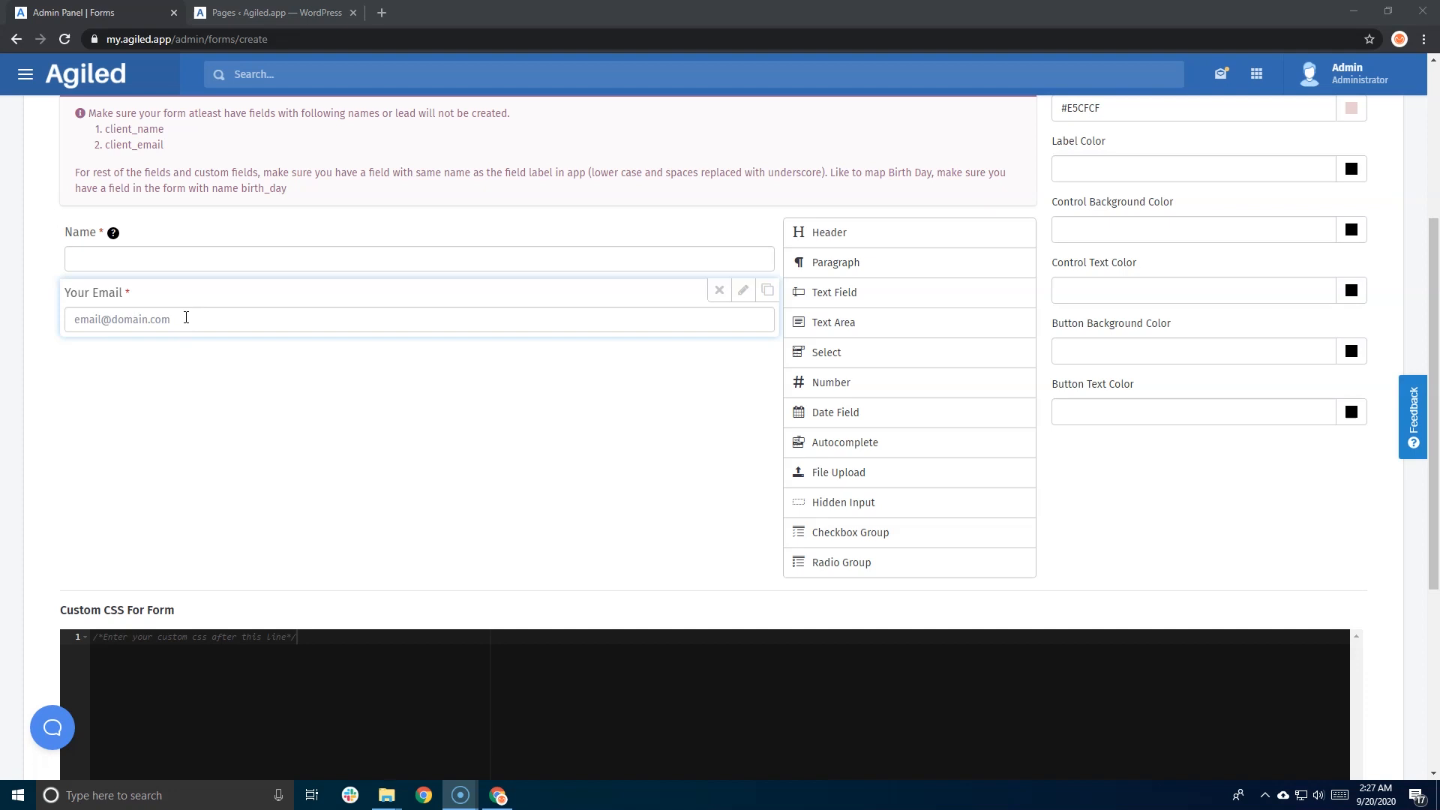
- Preview the Name and Your Email fields, check the Name help tip, then return to Builder
scroll(198, 322, up, 1)
scroll(199, 324, up, 3)
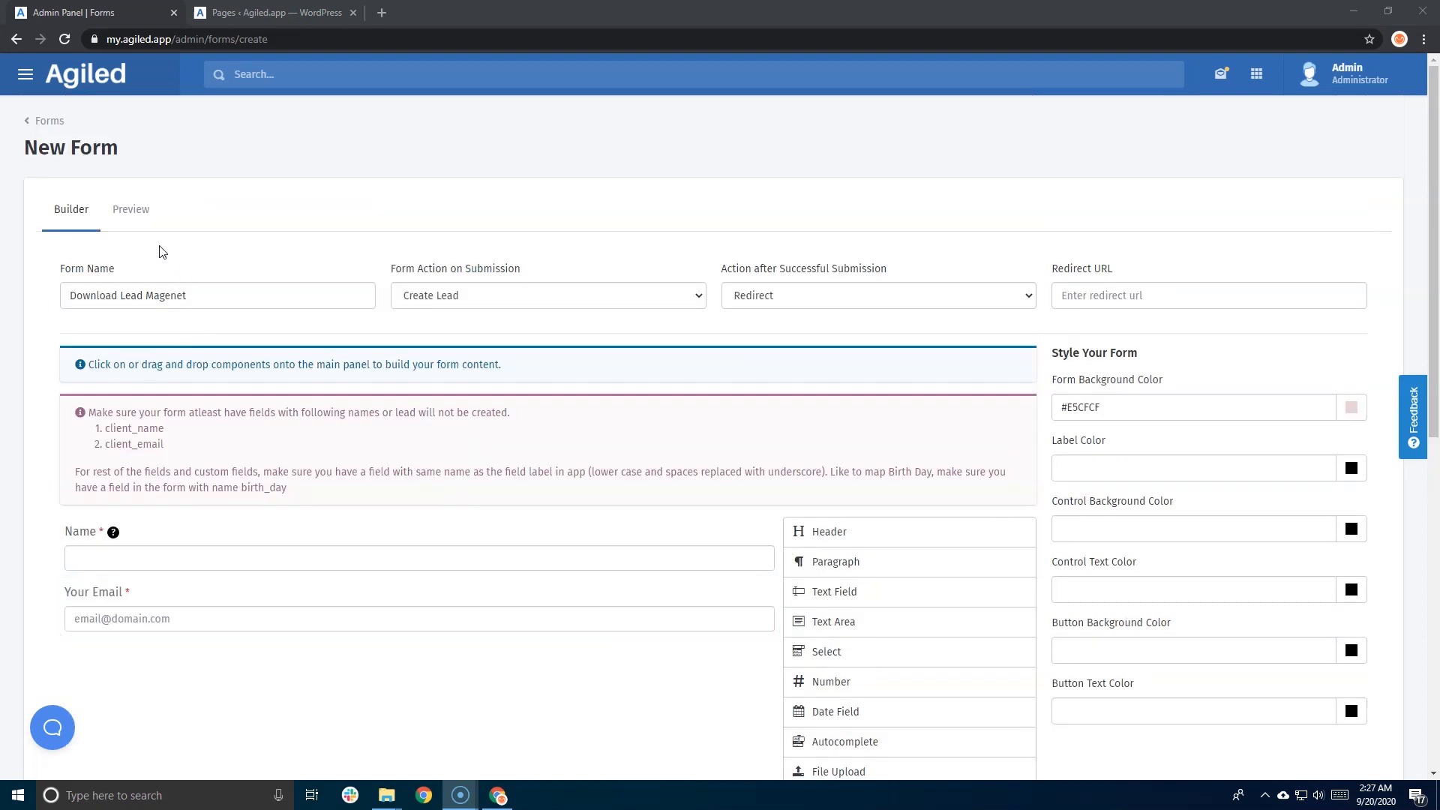
click(130, 212)
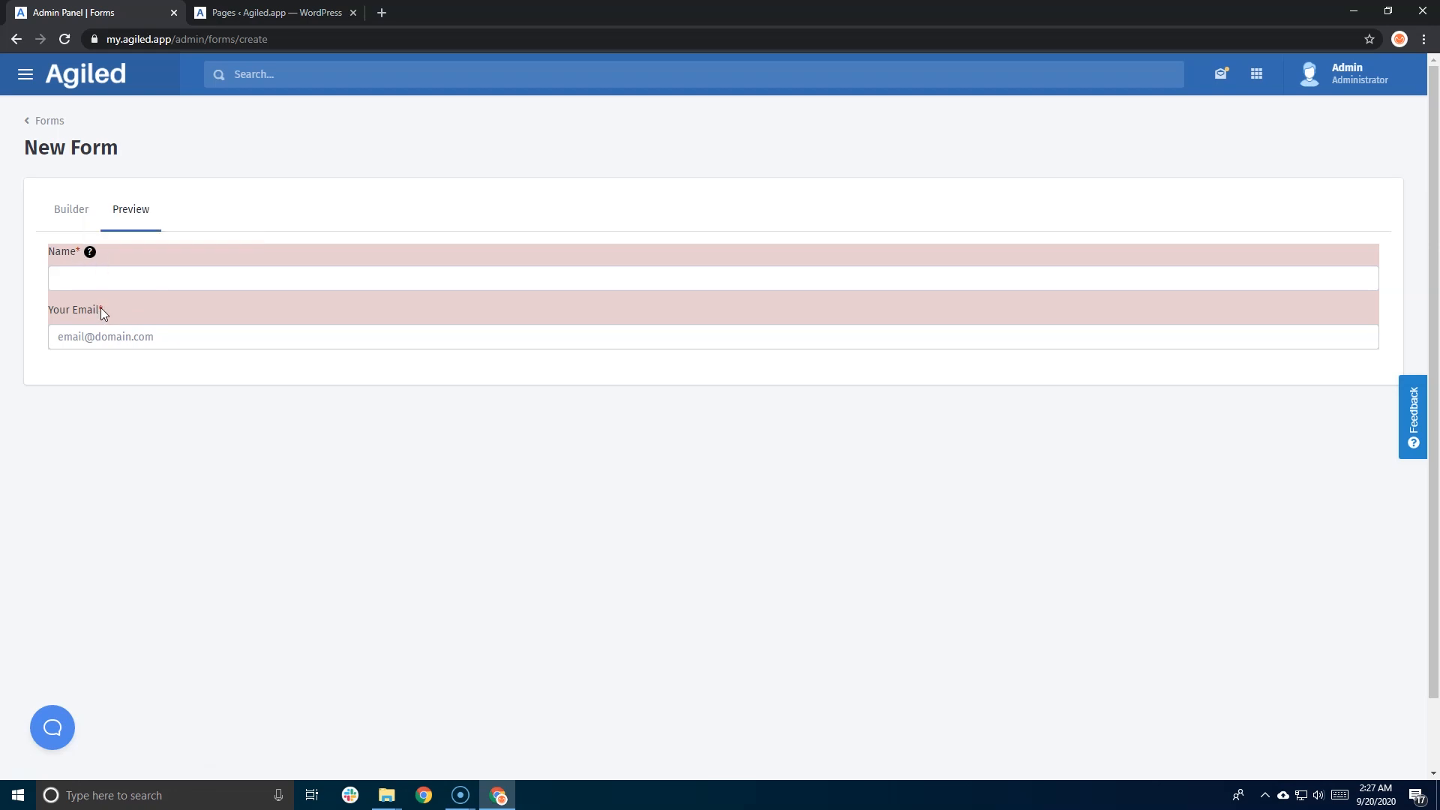
mouse_move(89, 254)
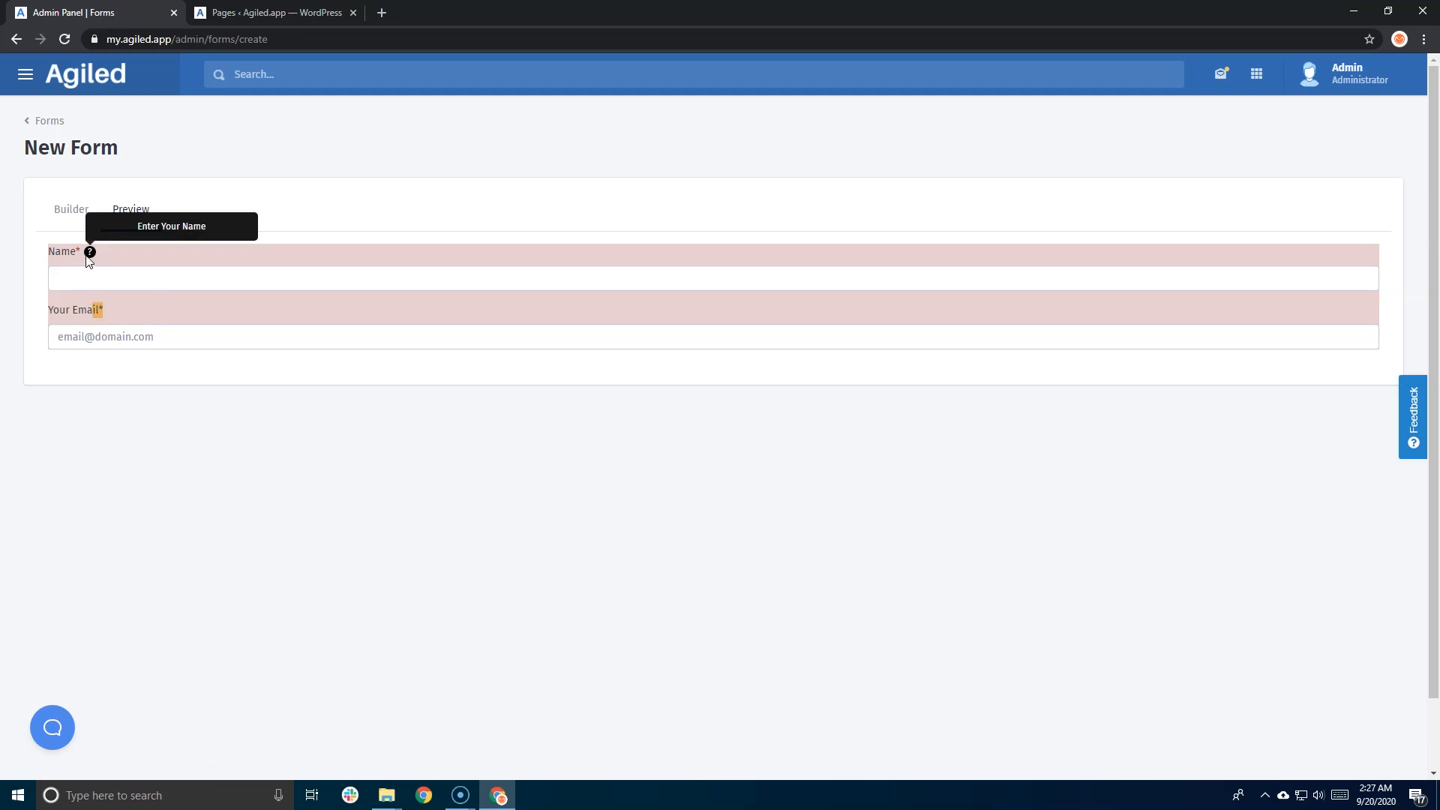
click(70, 216)
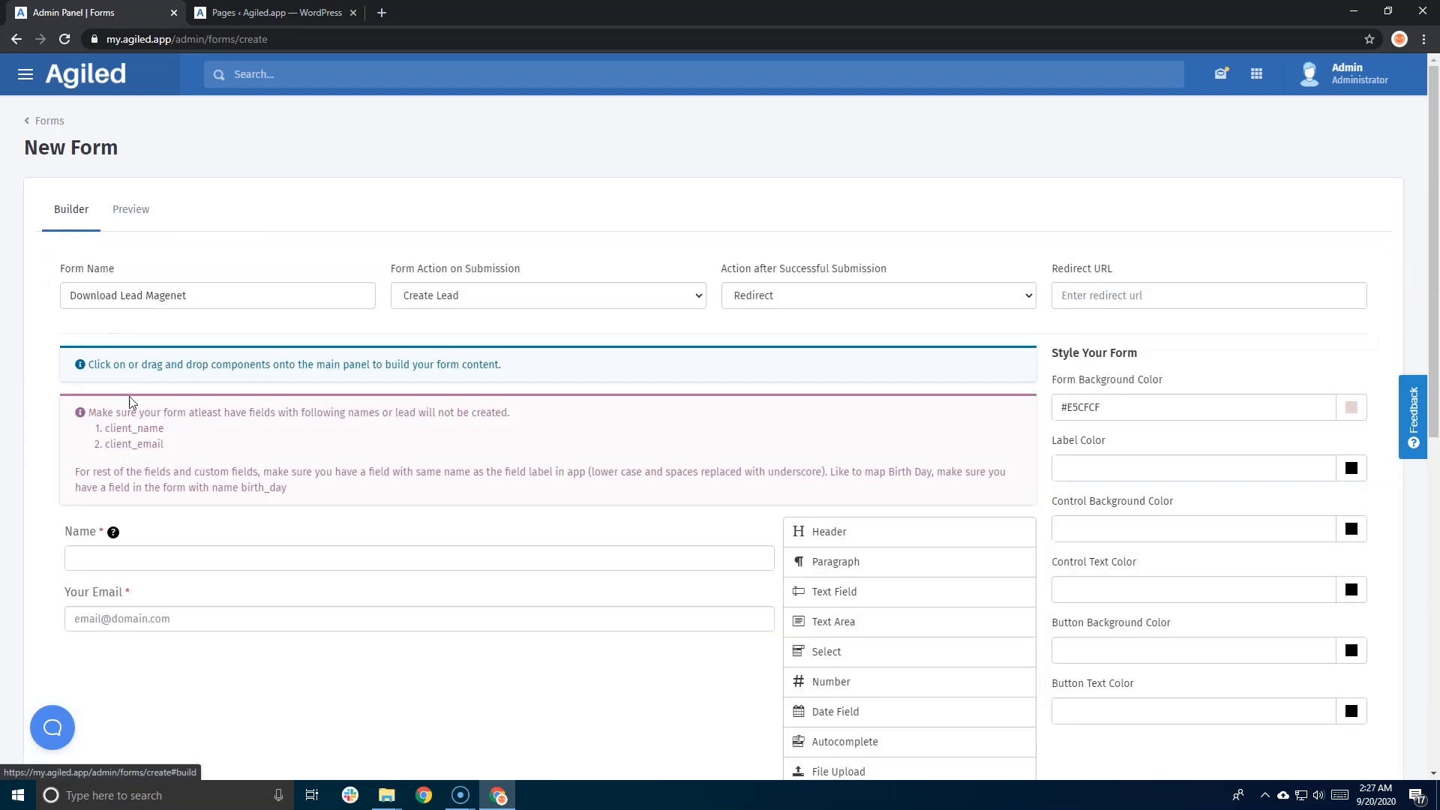
scroll(159, 443, down, 3)
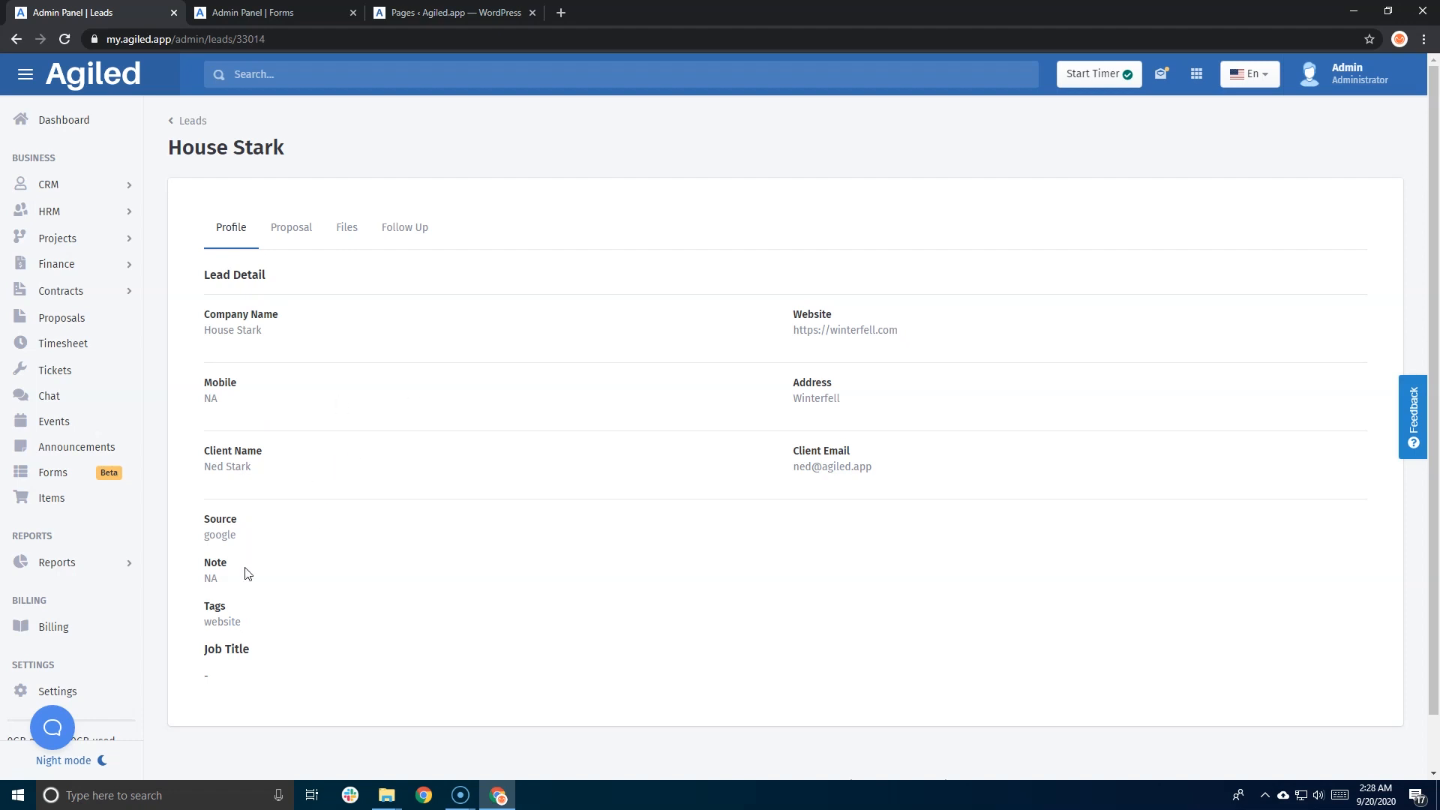
- Open Company Settings in a new browser tab, then switch back to the form builder tab
drag(207, 649, 250, 647)
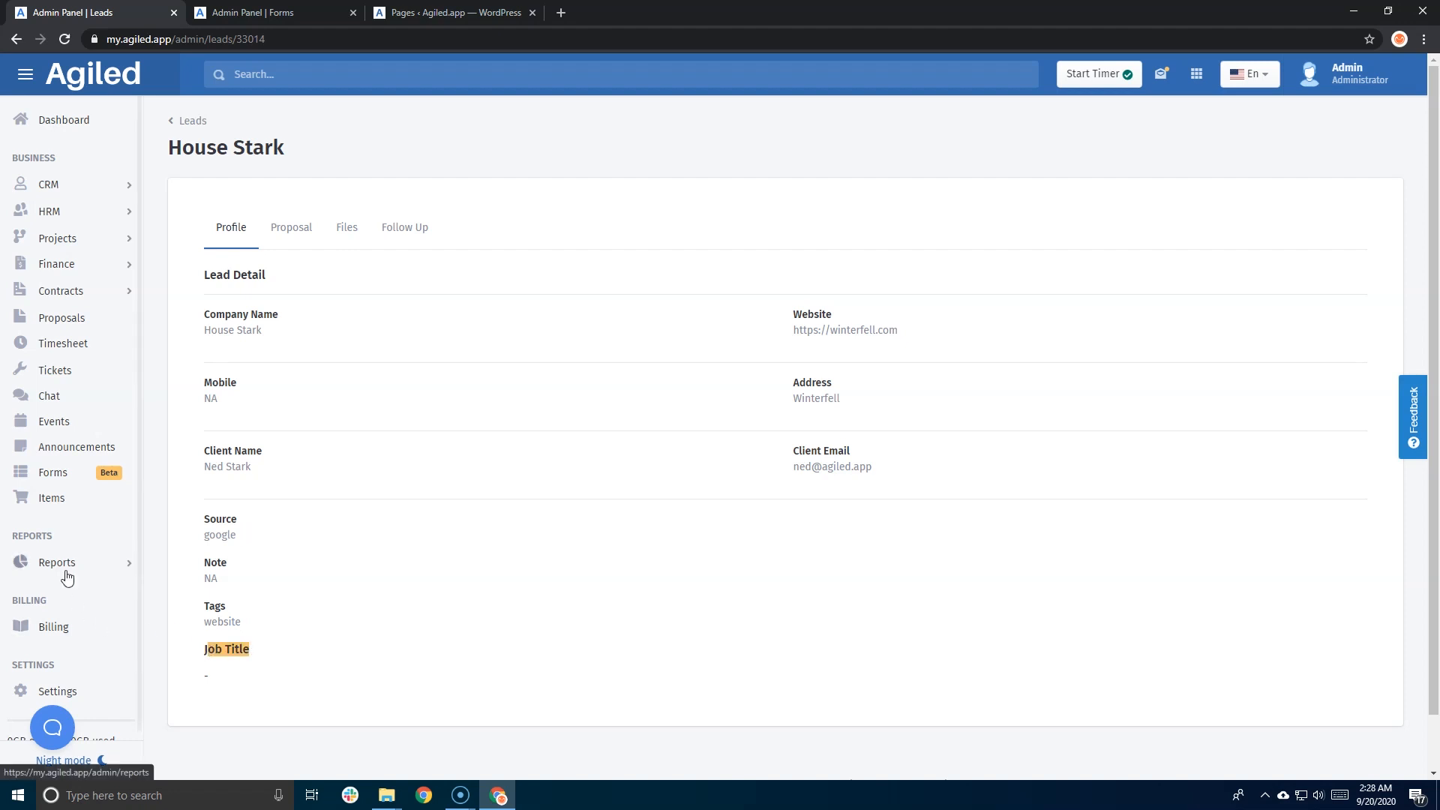
scroll(64, 578, down, 2)
right_click(64, 542)
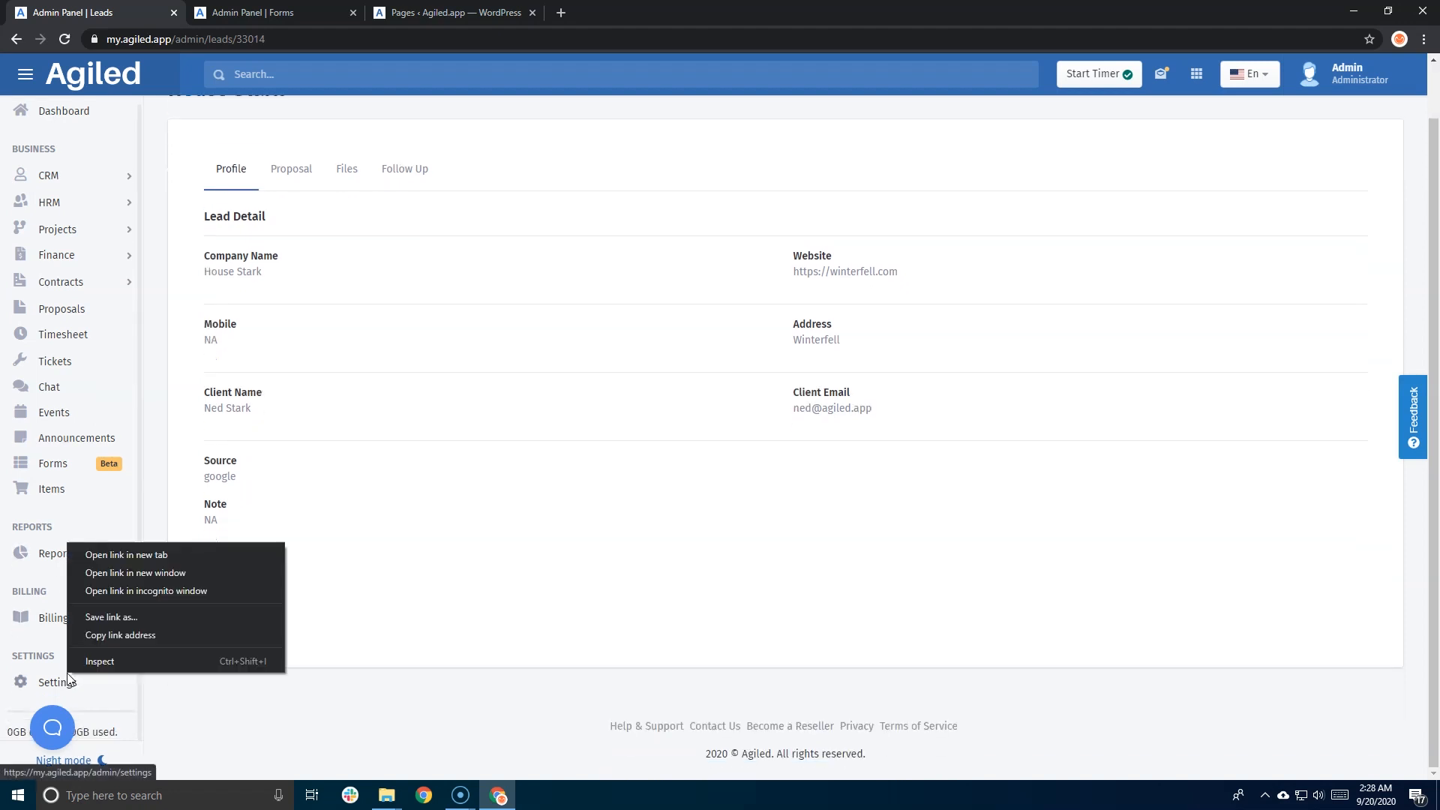
click(129, 555)
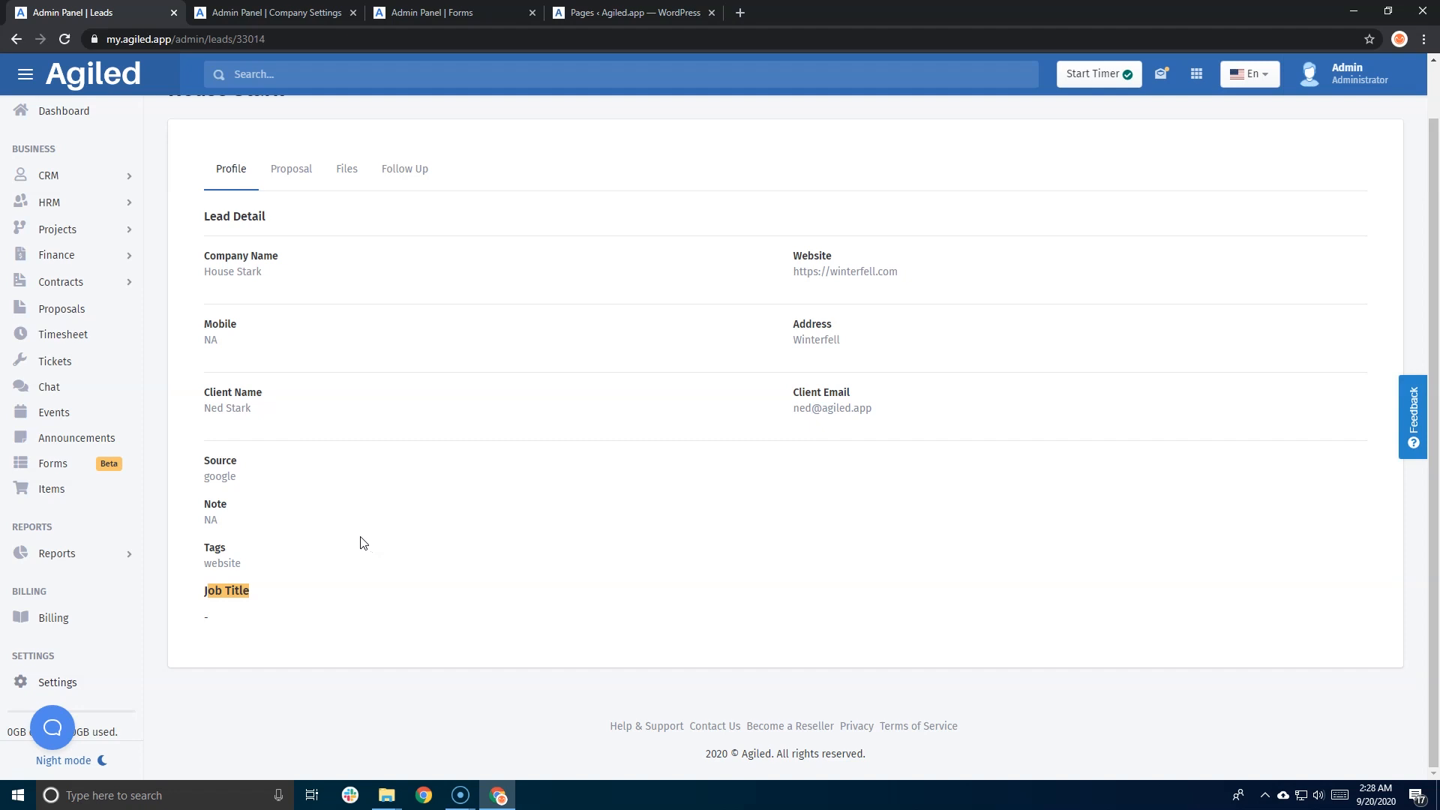
click(218, 12)
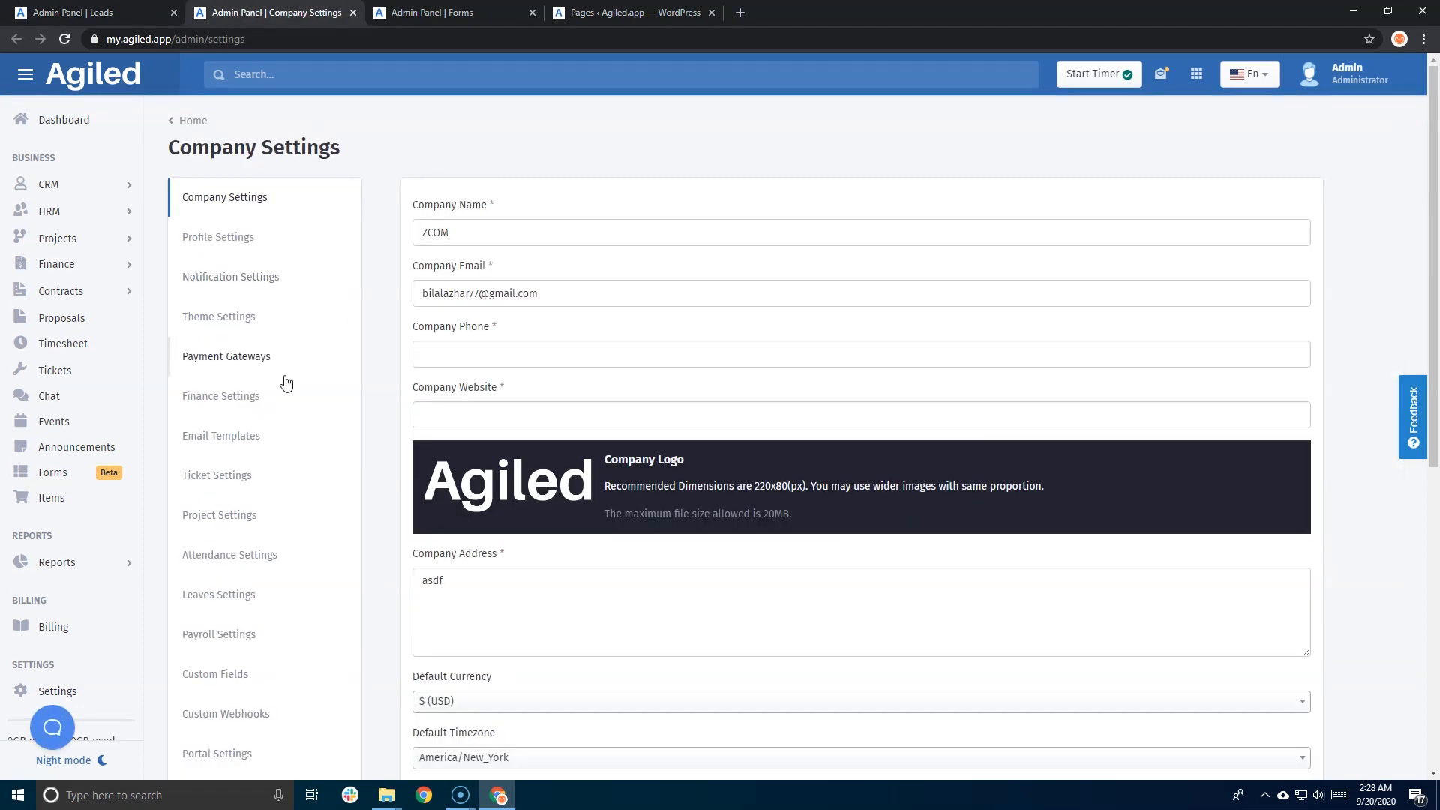
scroll(200, 552, down, 2)
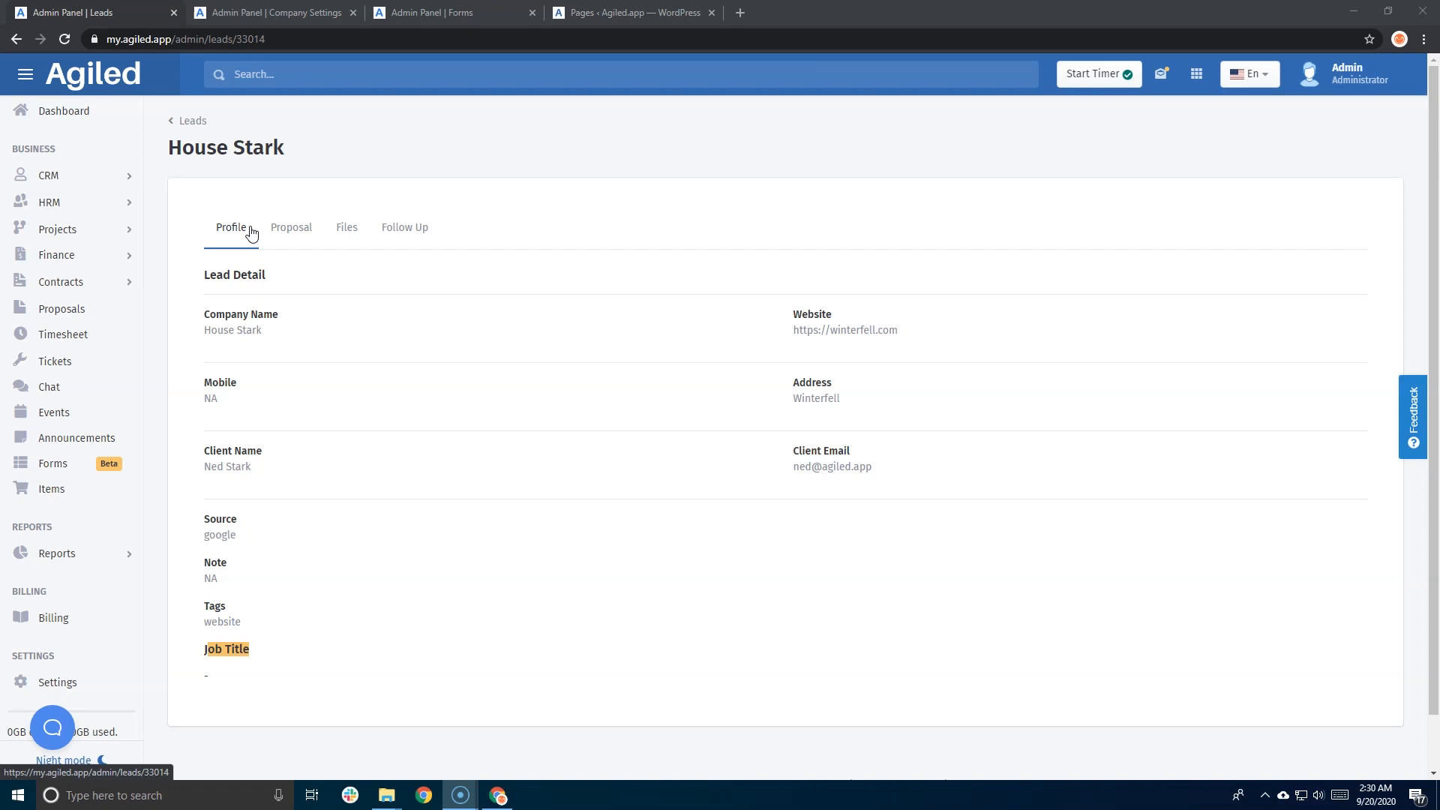
drag(280, 315, 211, 314)
click(323, 13)
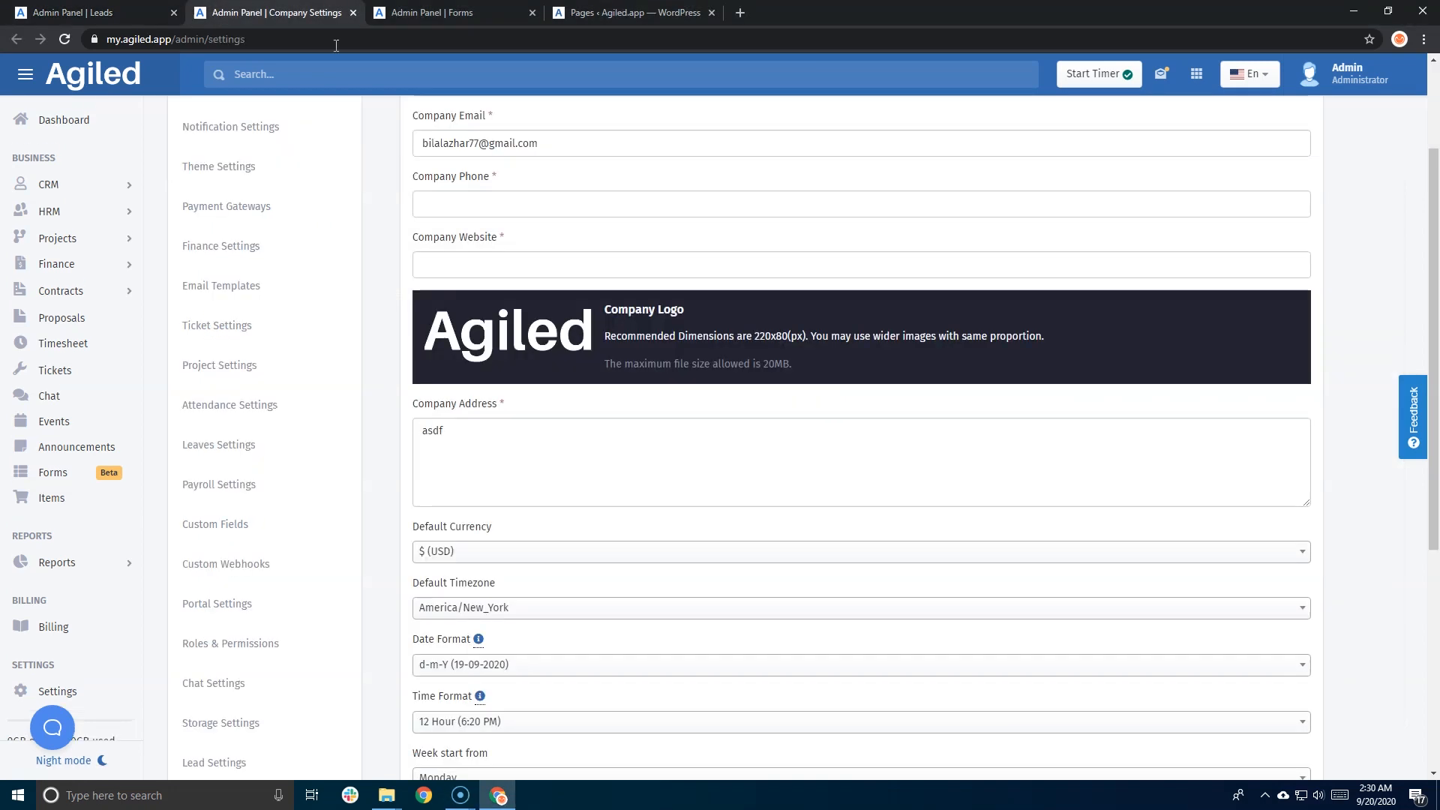
click(431, 13)
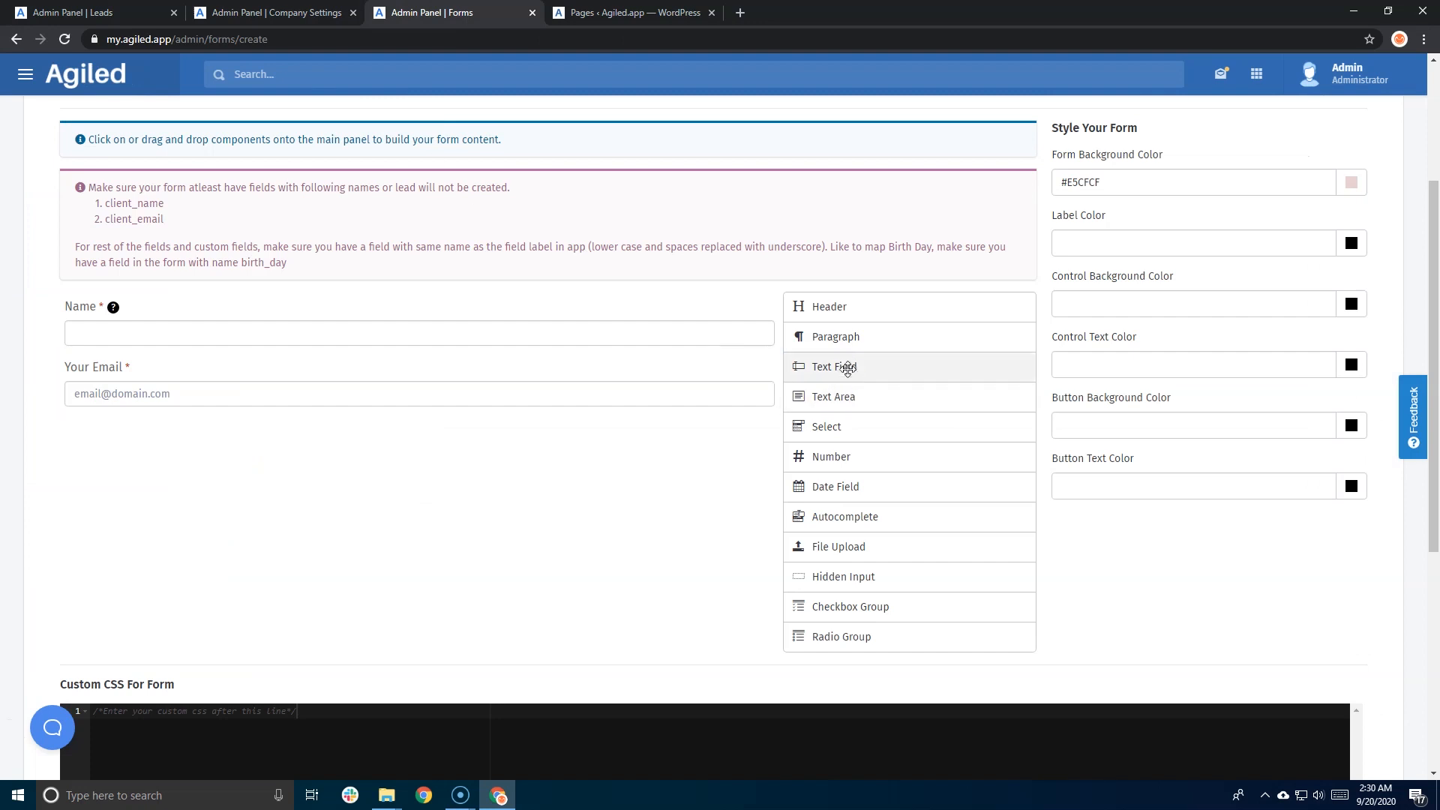
- Add a Text Field below Your Email and label it 'Company Name'
drag(847, 362, 434, 405)
scroll(115, 361, down, 5)
scroll(115, 362, up, 4)
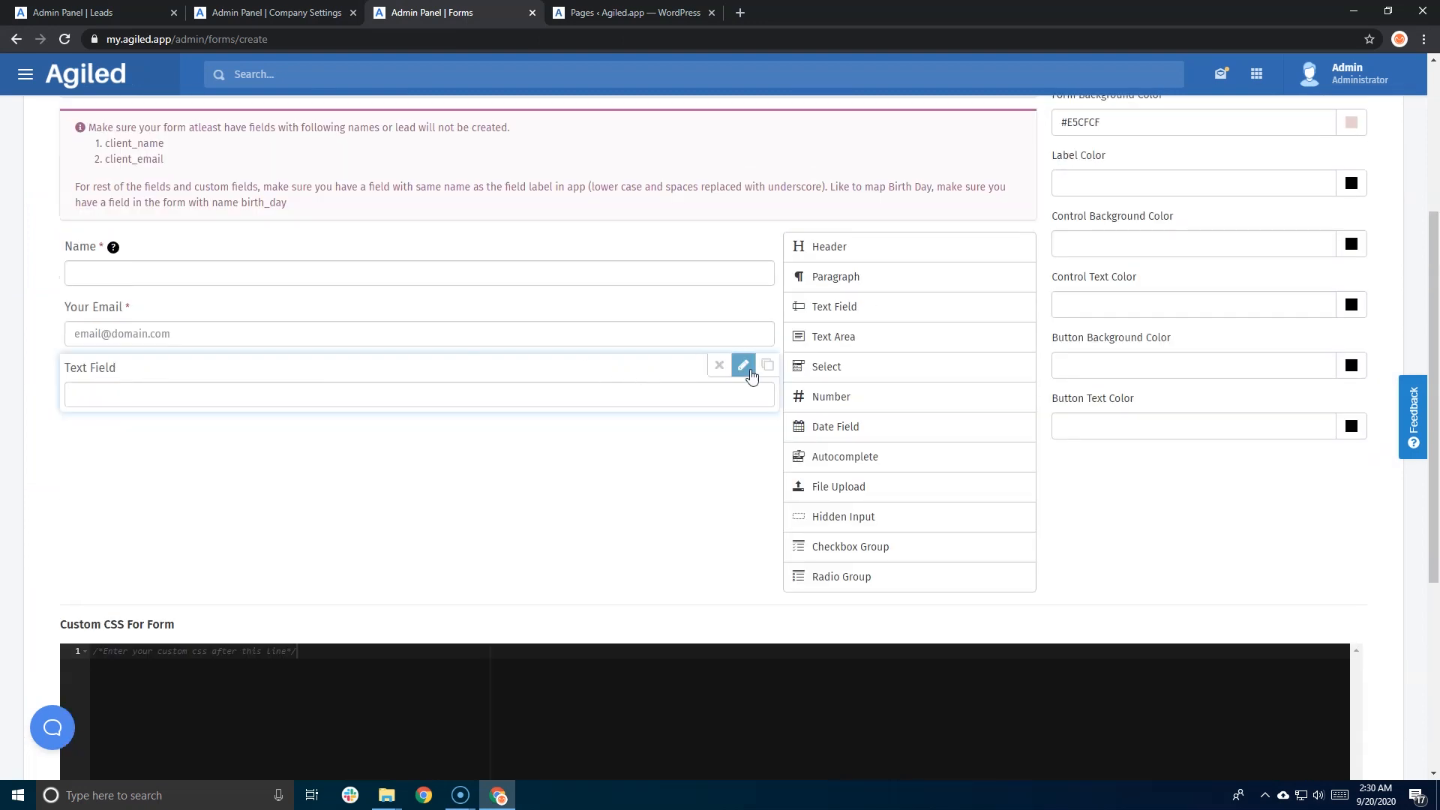
click(743, 366)
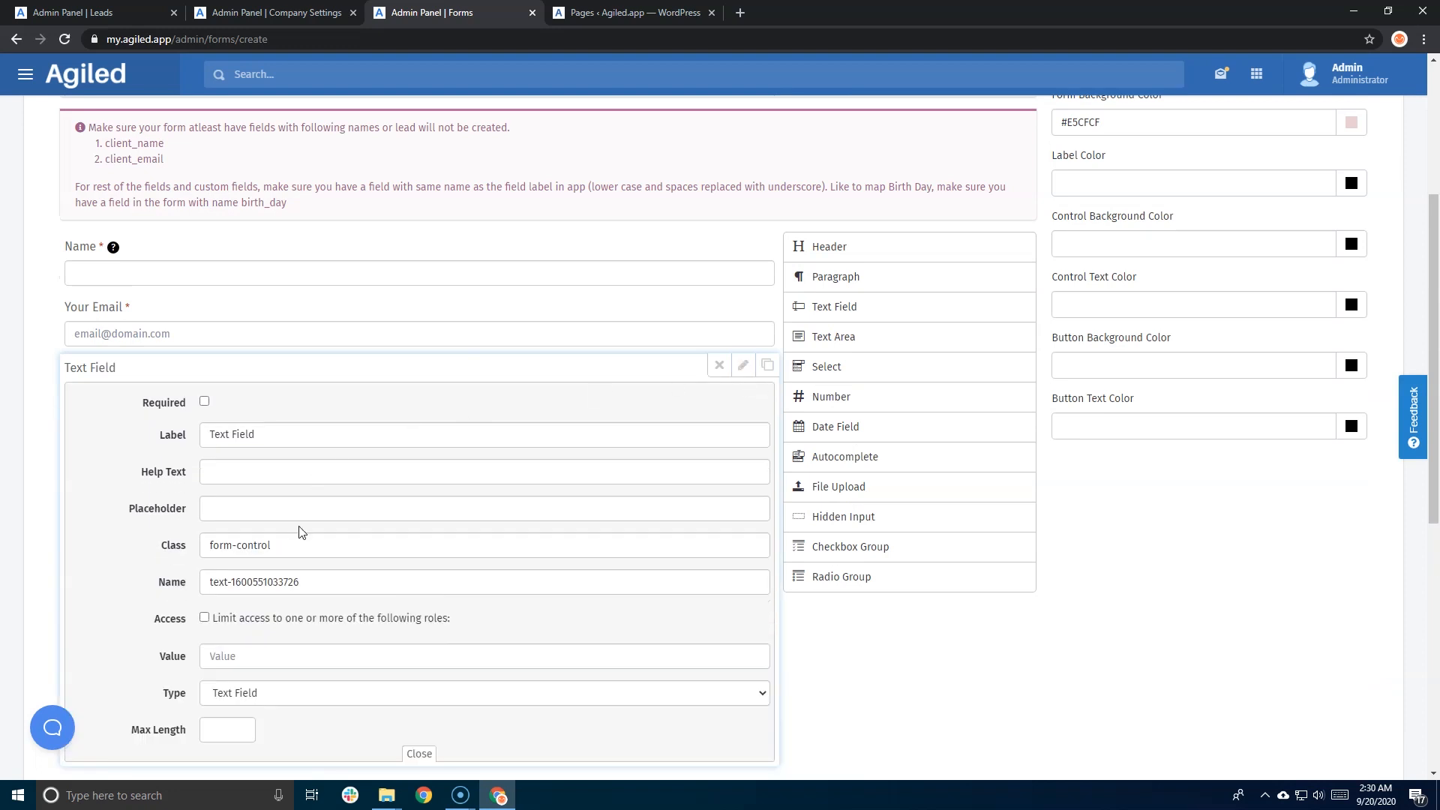
scroll(299, 531, down, 1)
triple_click(291, 360)
text(Co)
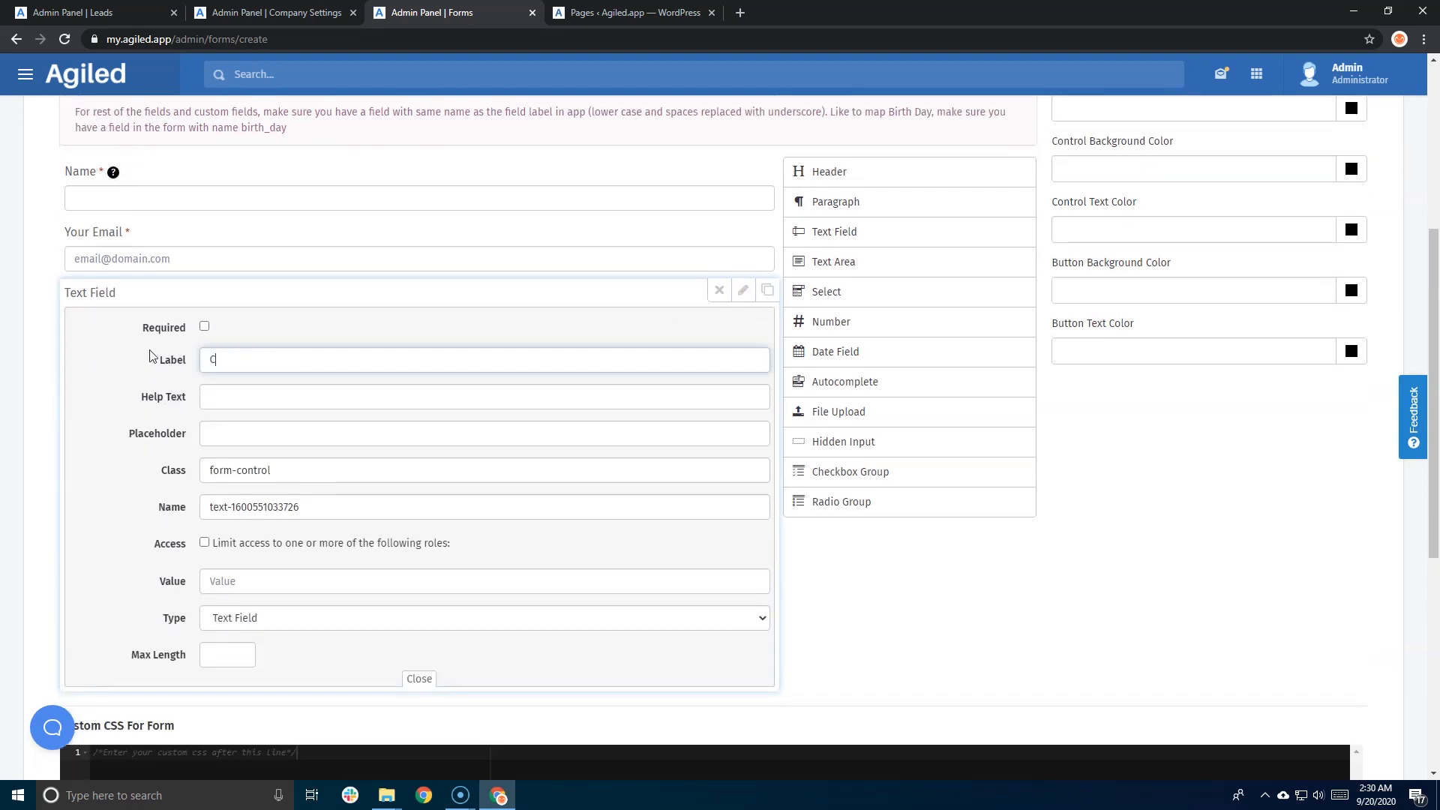
text(ma)
key(BackSpace)
text(pany)
text(Name)
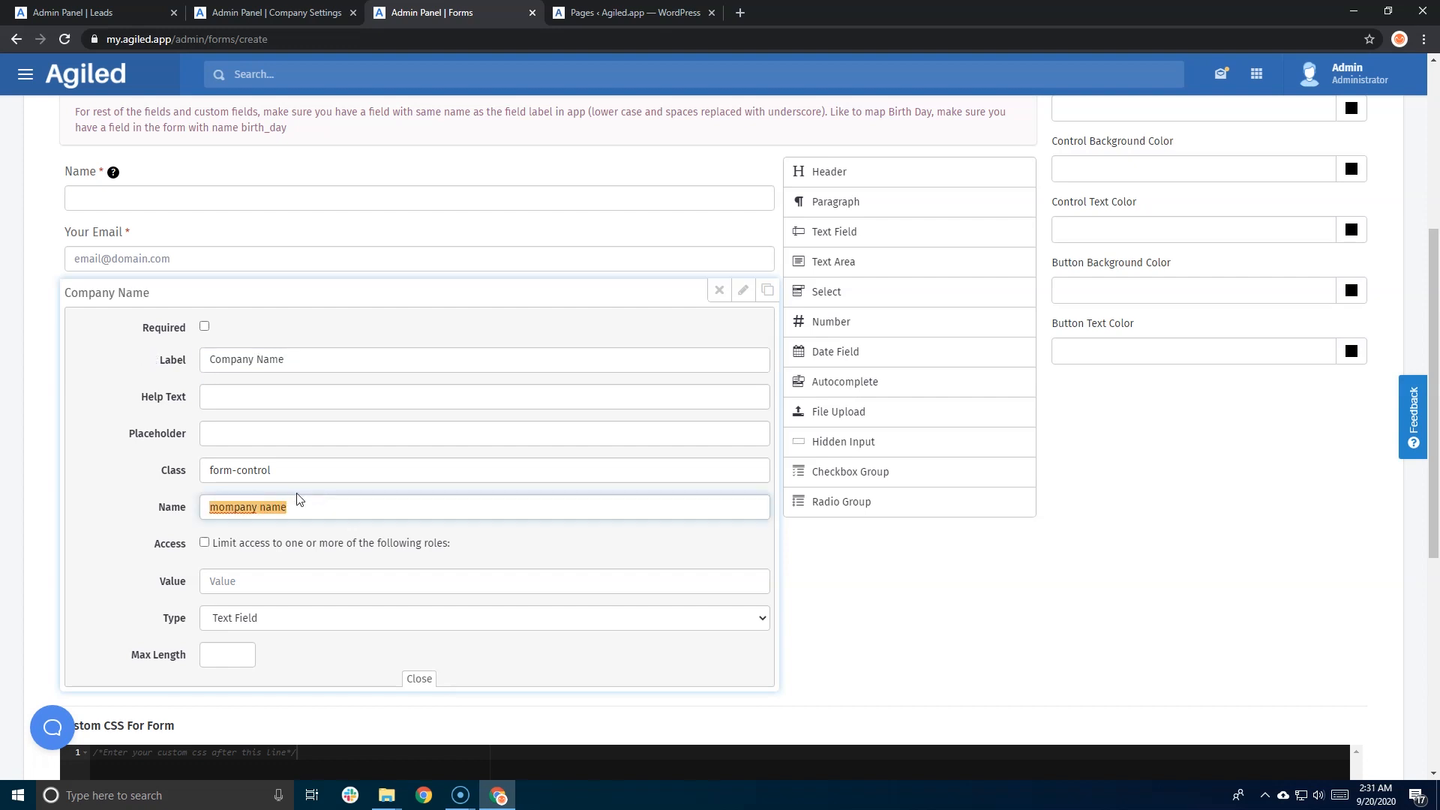
- Set the field name to company_name and close the Company Name settings
key(BackSpace)
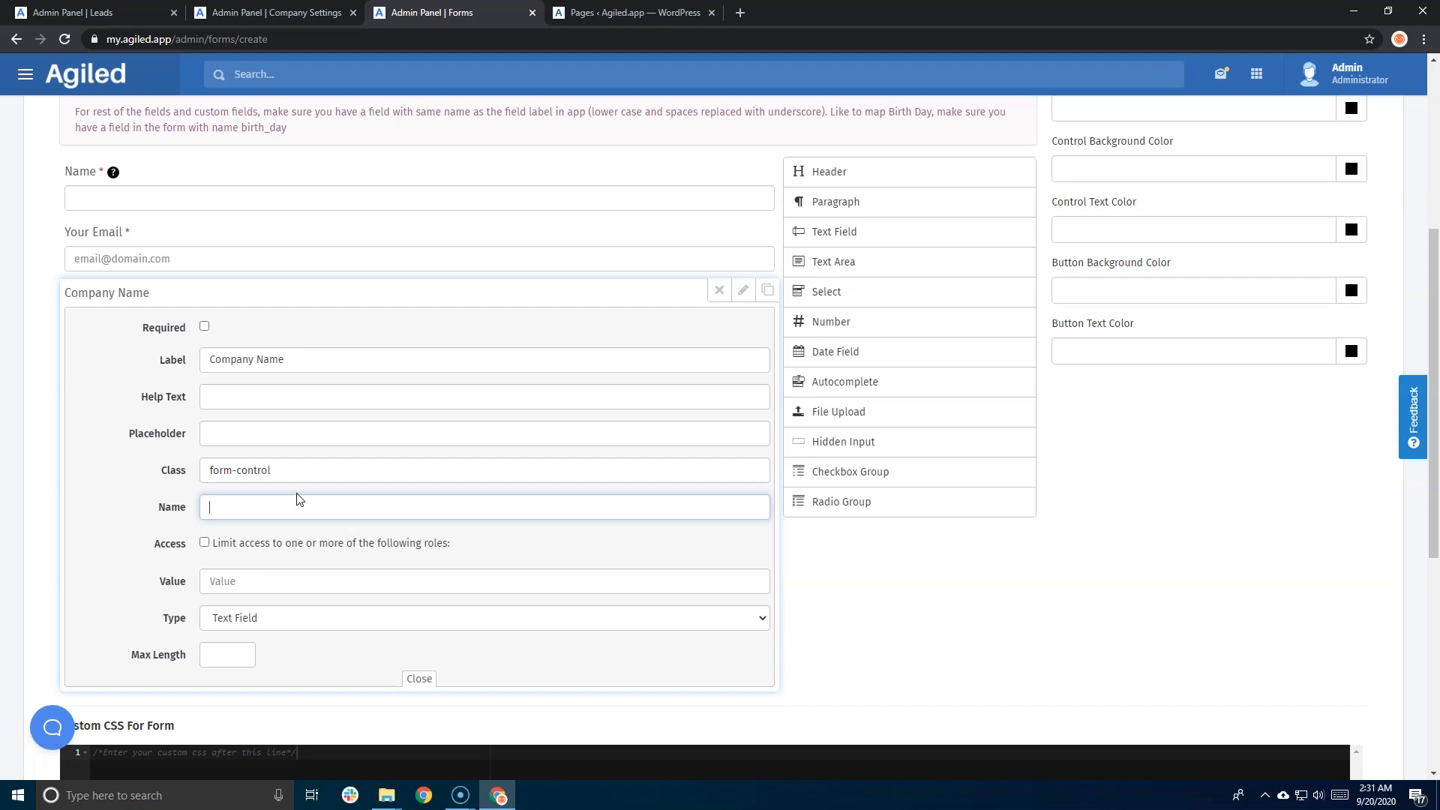
text(company_name)
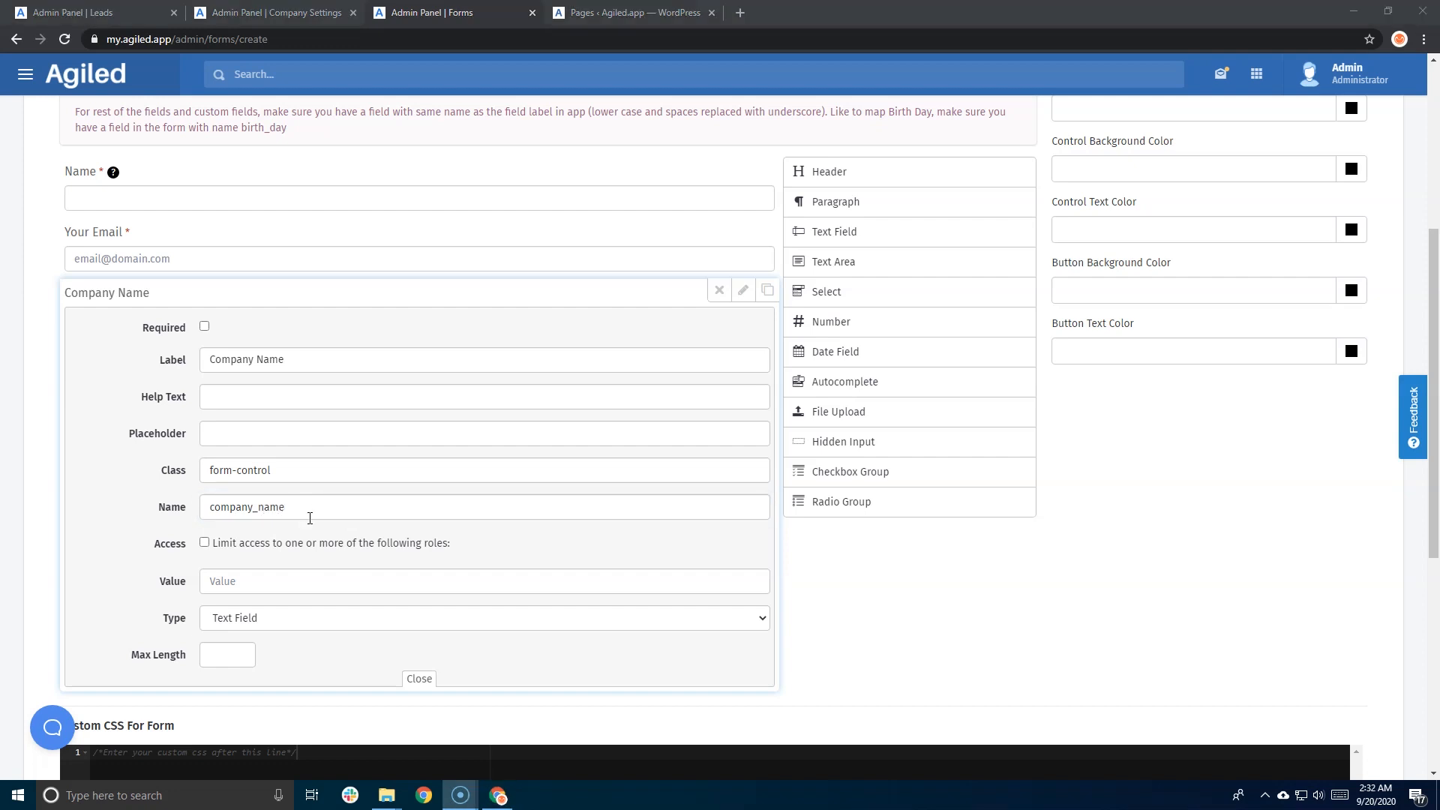
scroll(311, 521, down, 2)
scroll(330, 569, up, 3)
scroll(357, 620, down, 3)
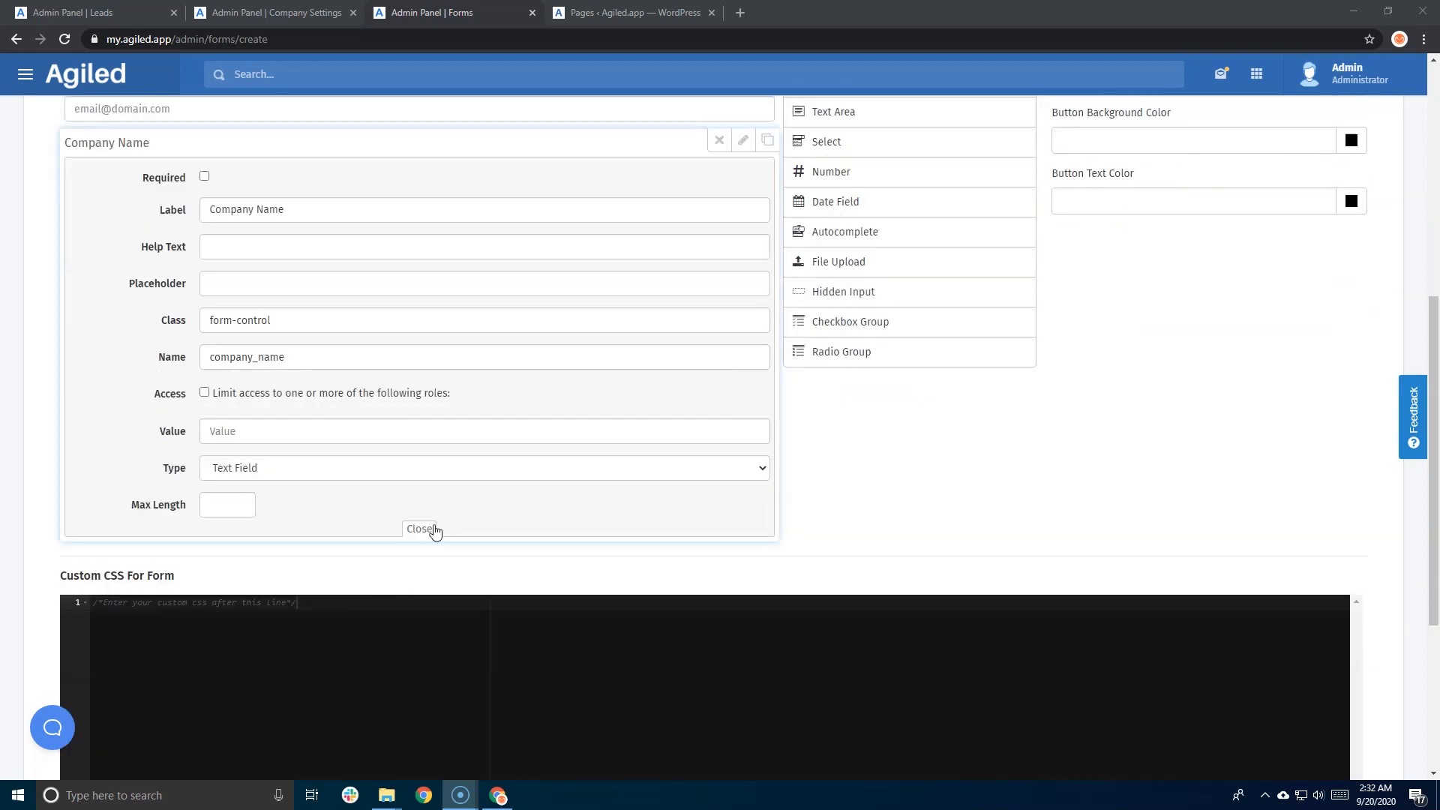
click(421, 530)
scroll(425, 533, up, 7)
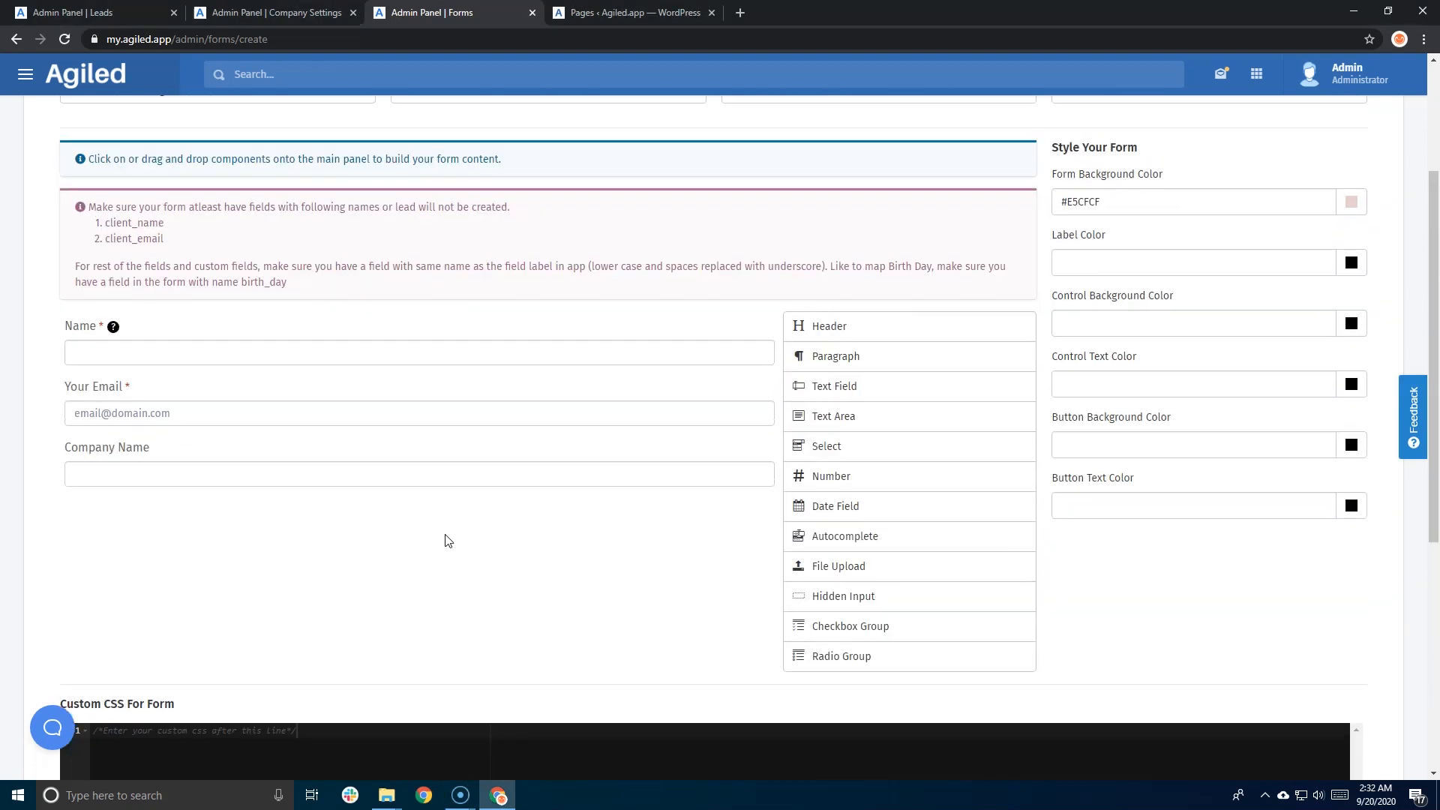
- Set the after-submission action to Show Message with the message 'Congratulations'
click(850, 296)
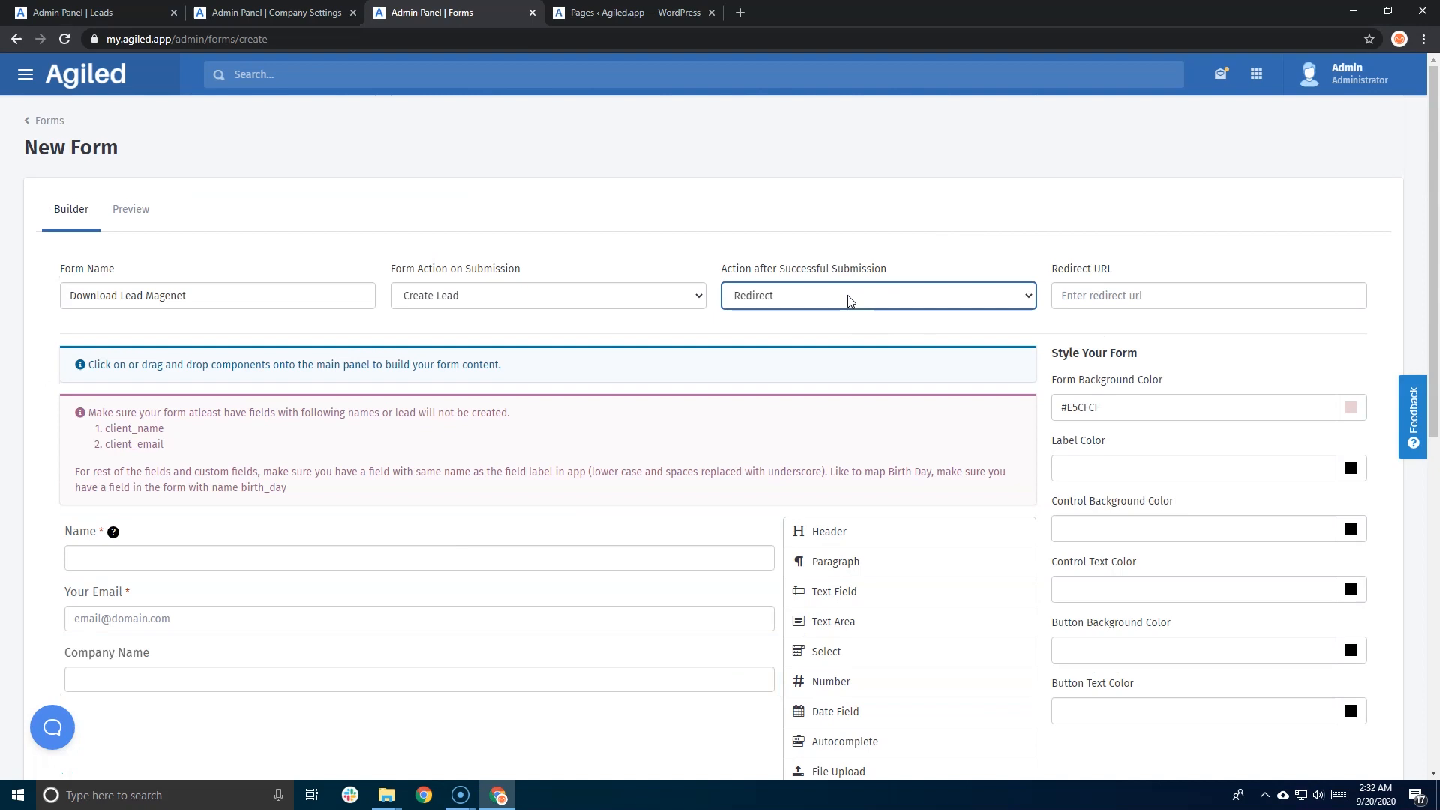
click(823, 315)
click(1090, 294)
text(Congratulations)
scroll(1120, 461, down, 2)
scroll(1119, 461, up, 2)
- Check the form in Preview, then save the form from the Builder and confirm
click(129, 217)
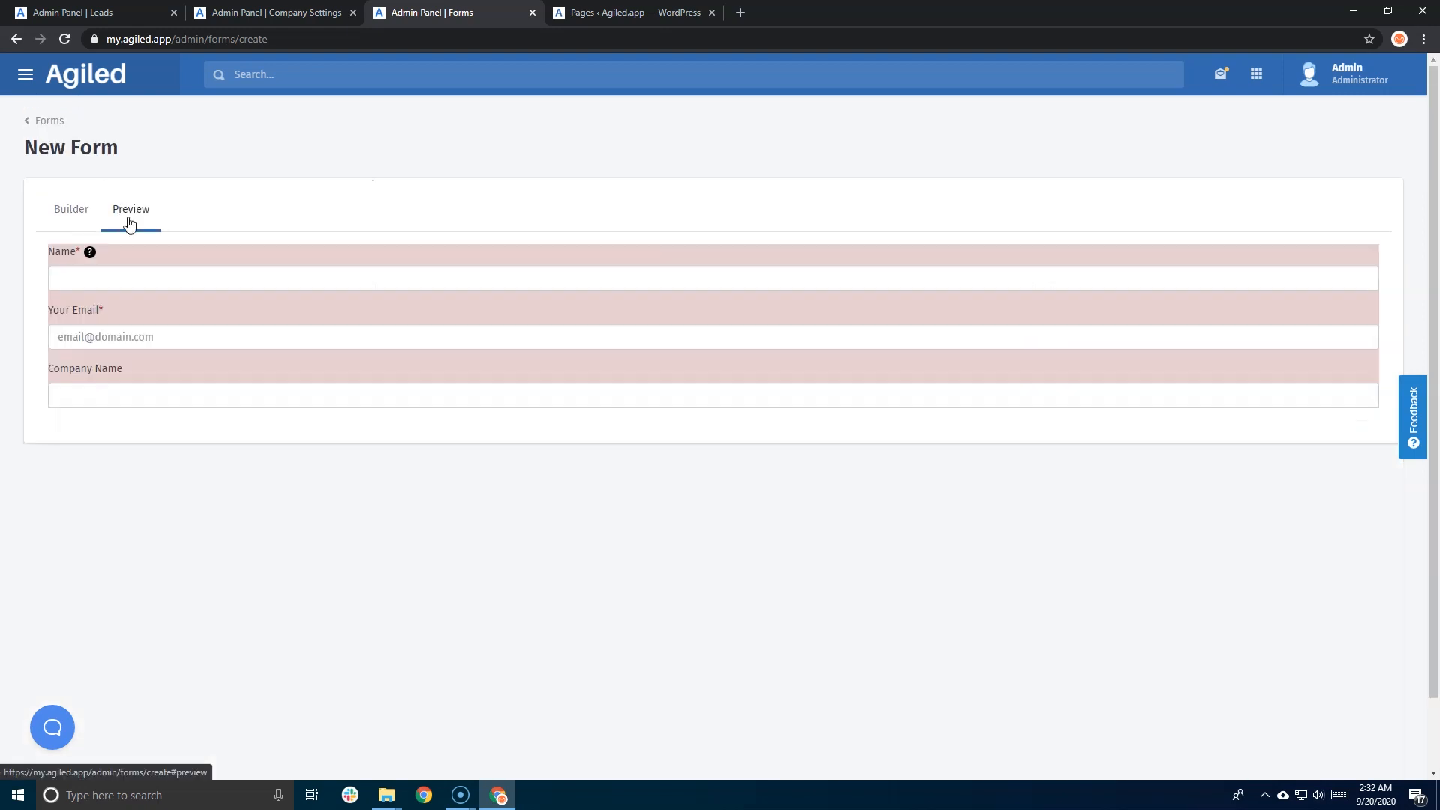
click(71, 213)
scroll(1250, 473, down, 4)
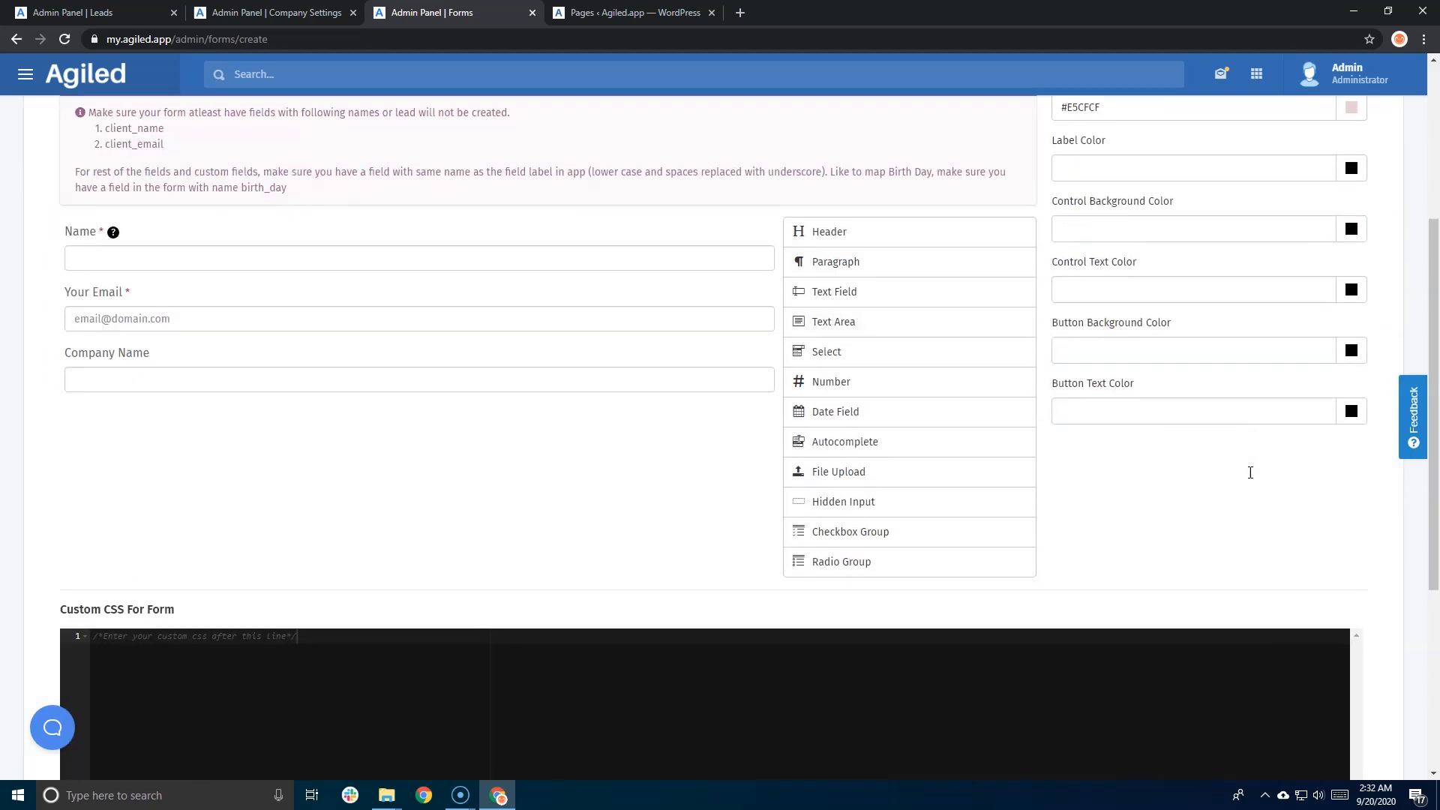
scroll(1250, 473, down, 5)
click(1337, 631)
click(847, 505)
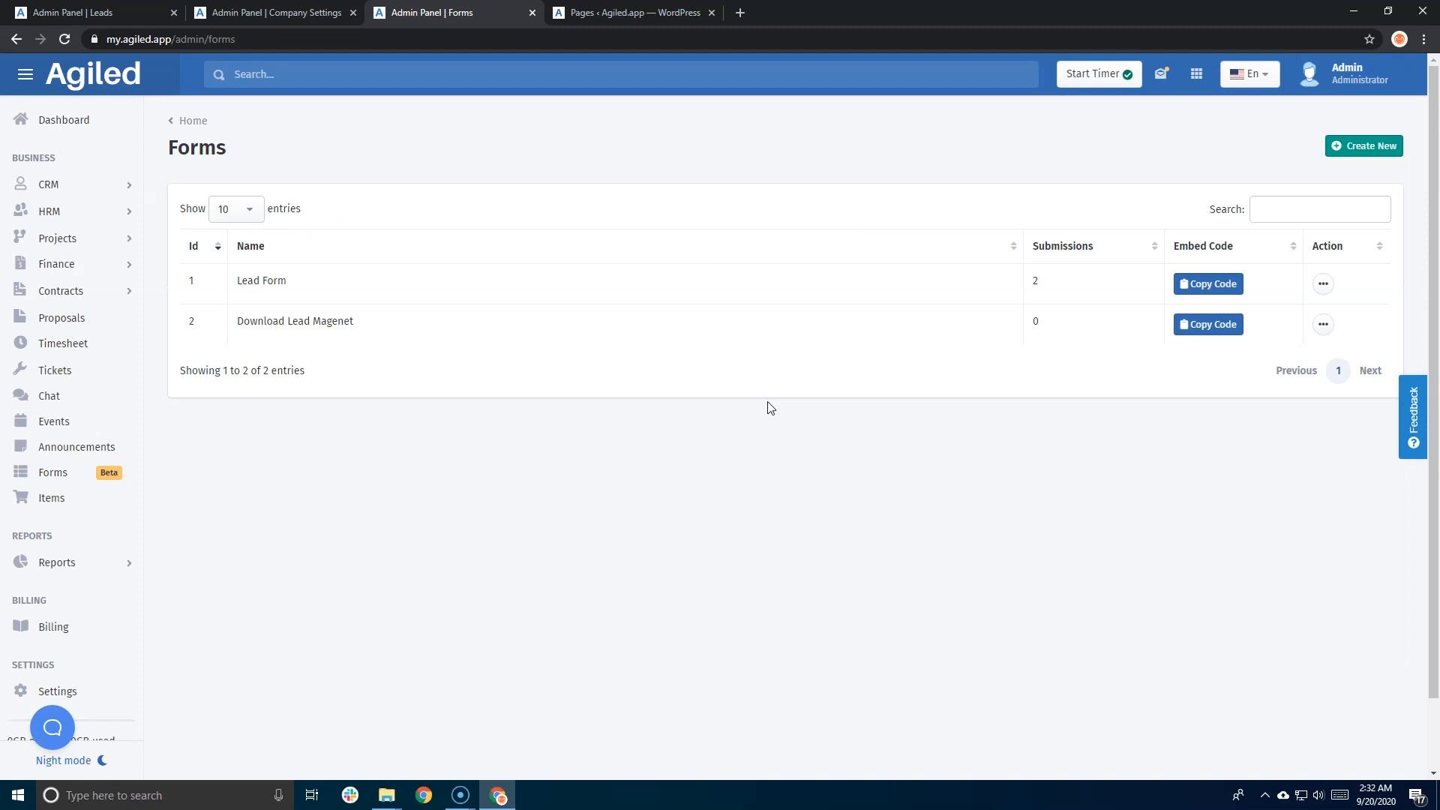
- Open the Download Lead Magenet form's public page in a new tab from its actions menu
click(1323, 324)
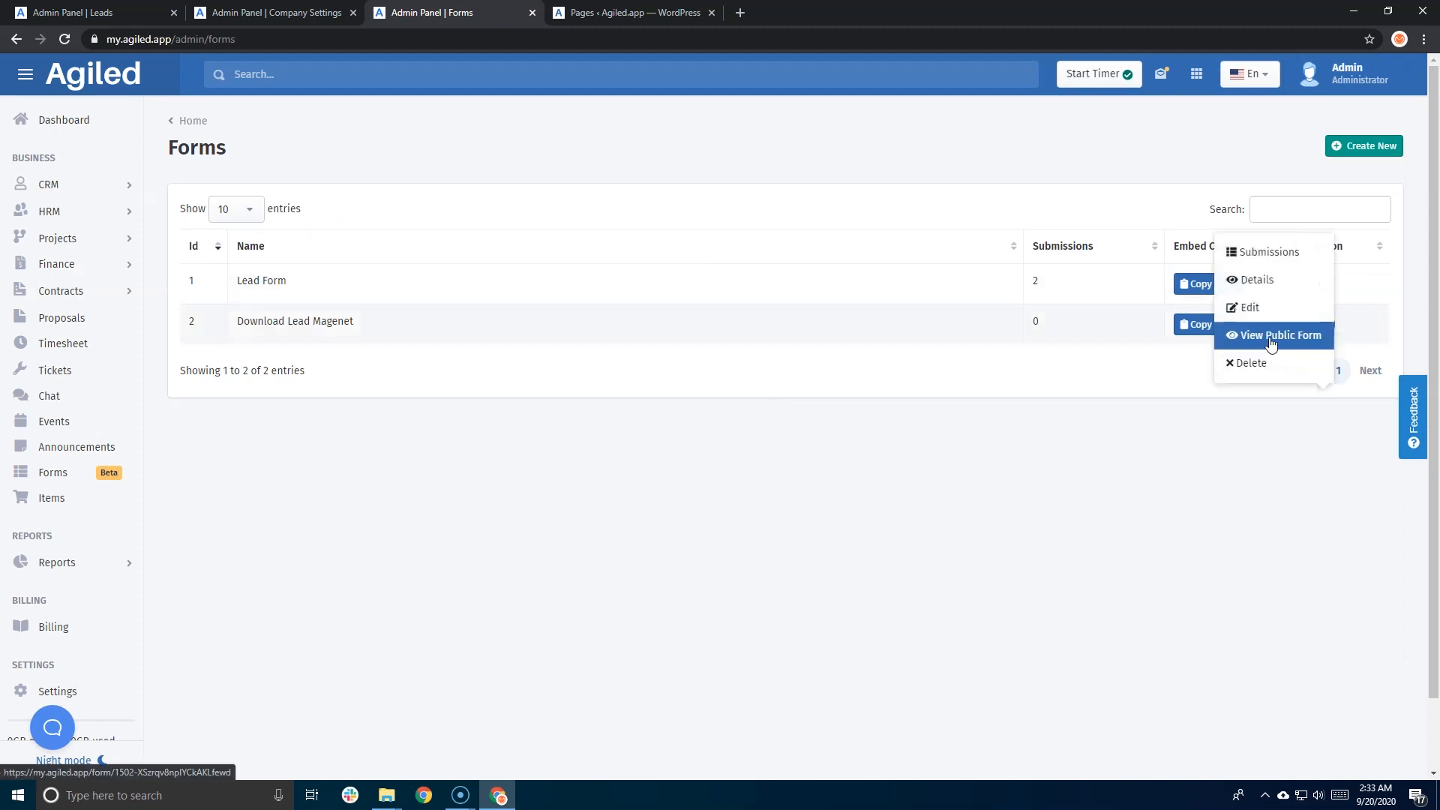
click(1272, 344)
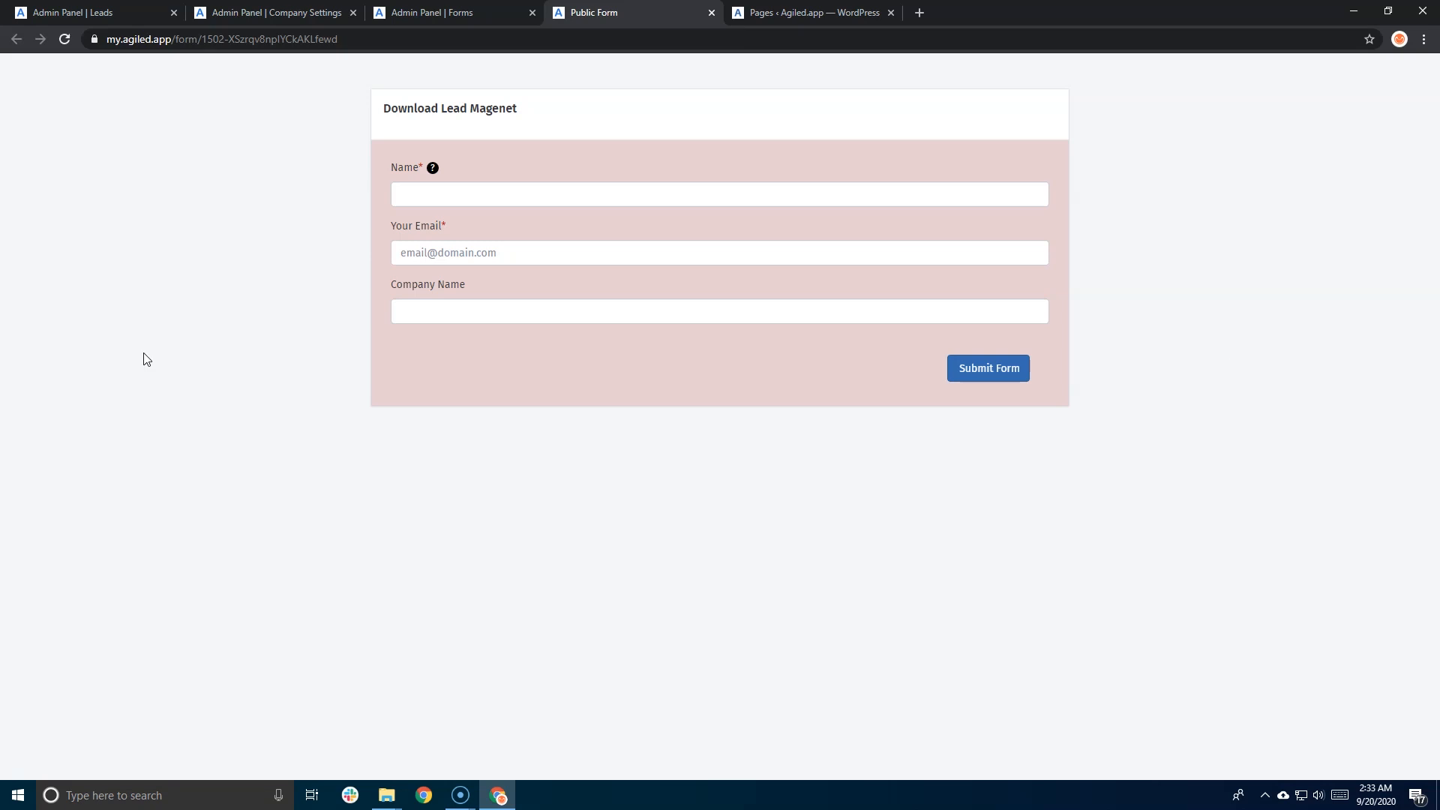
- Replace my.agiled.app with clients.sapidly.com in the form's web address and reload it
drag(169, 38, 104, 50)
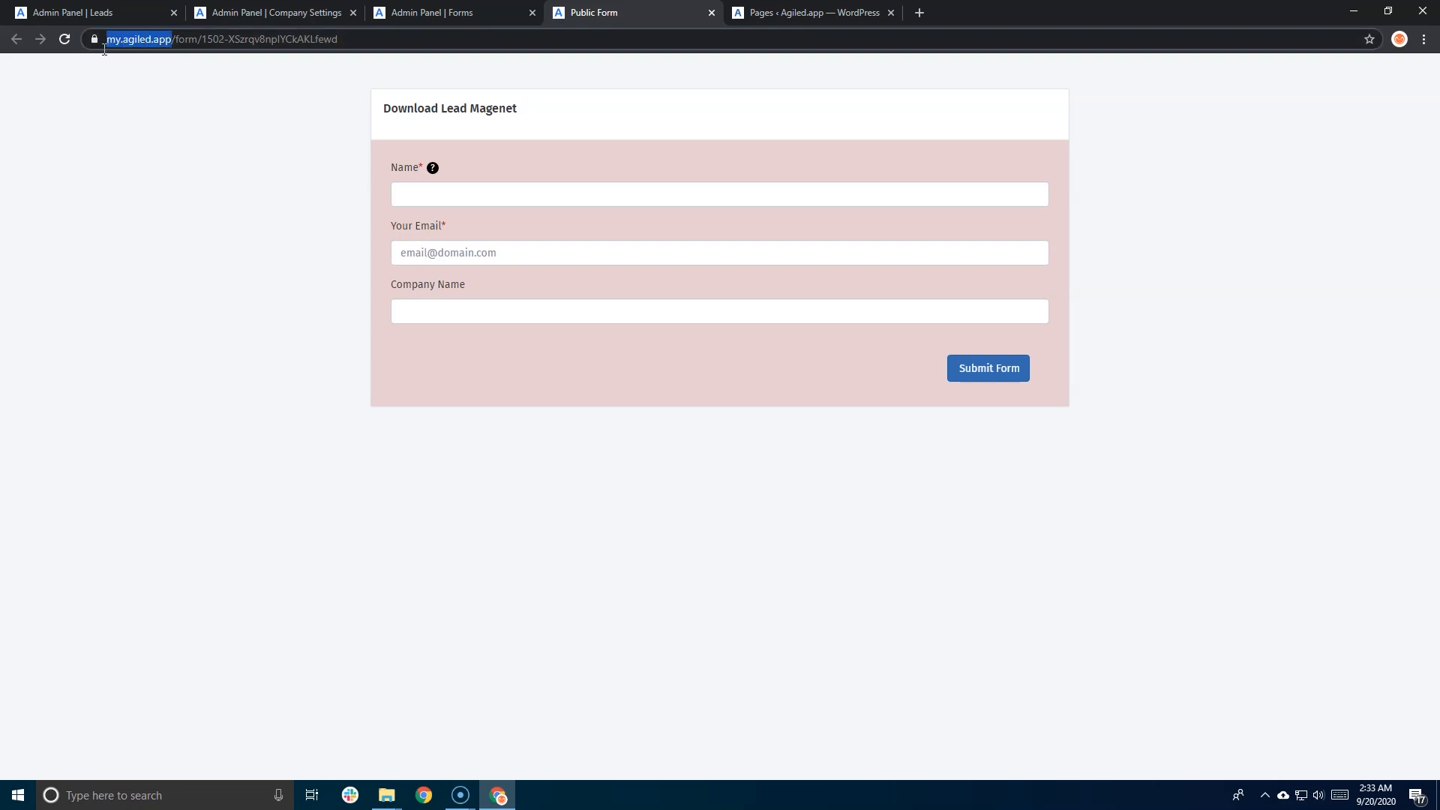
click(164, 39)
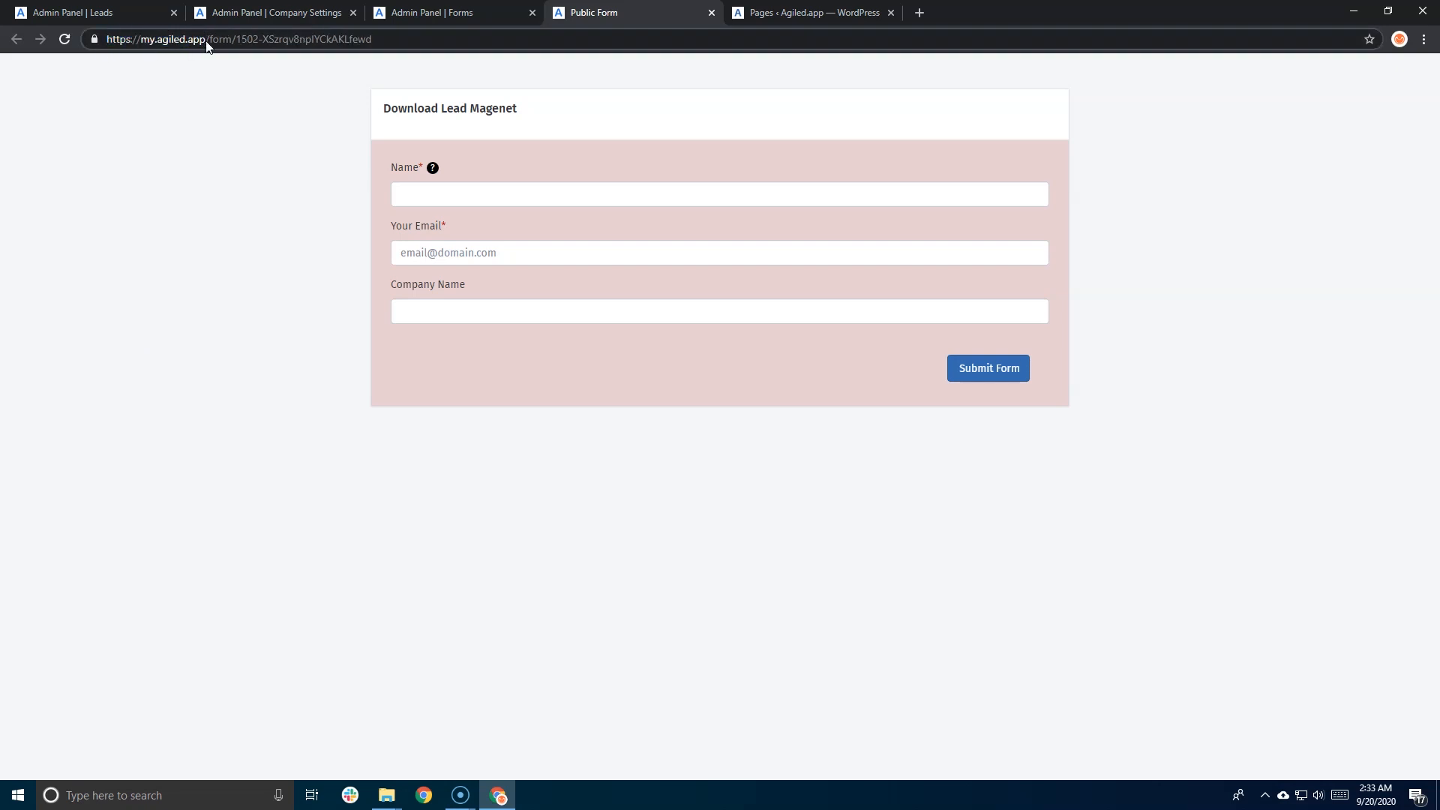
key(BackSpace)
key(BackSpace)
key(BackSpace)
key(BackSpace)
key(BackSpace)
key(BackSpace)
key(BackSpace)
key(BackSpace)
key(BackSpace)
key(BackSpace)
key(BackSpace)
key(BackSpace)
key(BackSpace)
text(clients.sapidly.com)
key(Return)
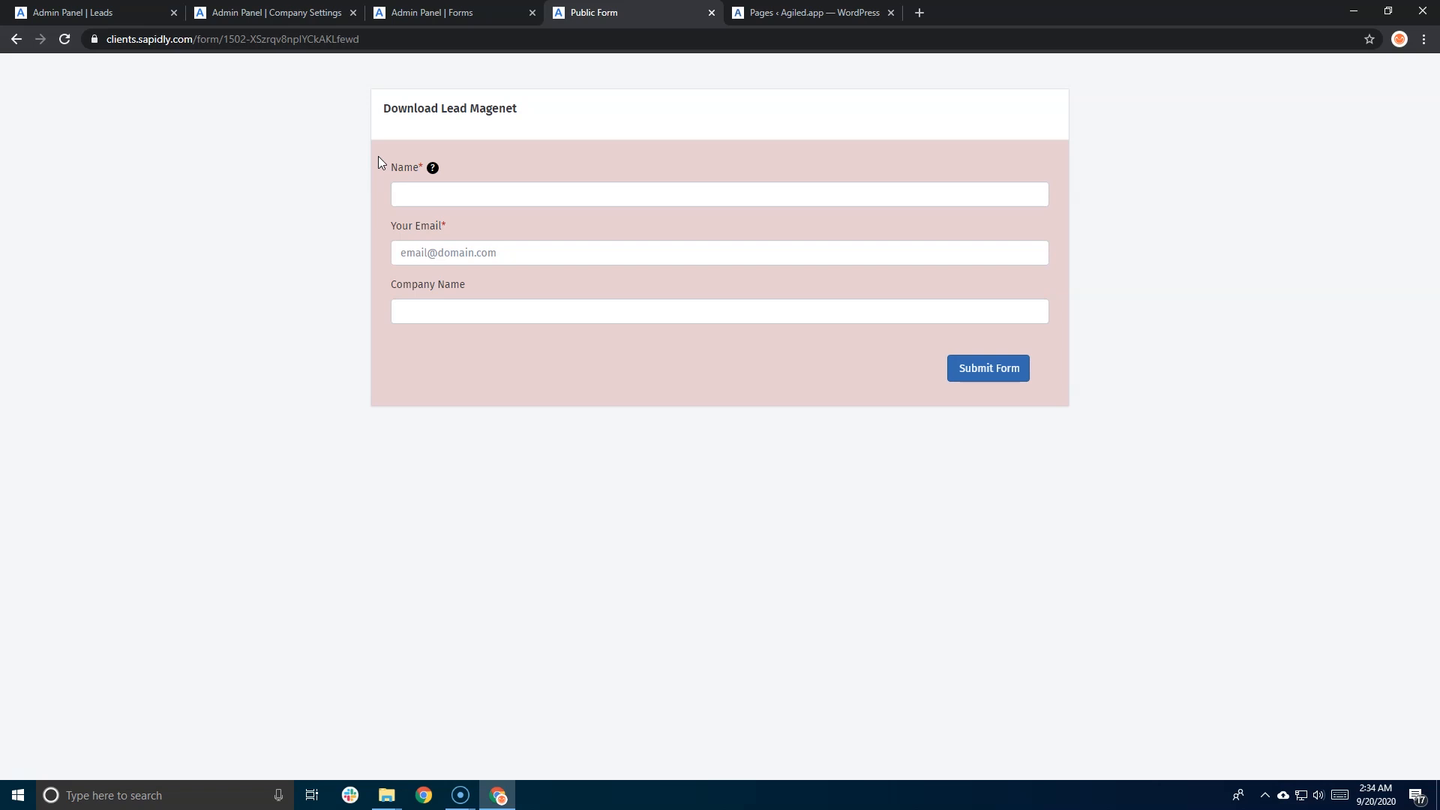
- Enter the contact's full name and e-mail address in the public form
click(404, 192)
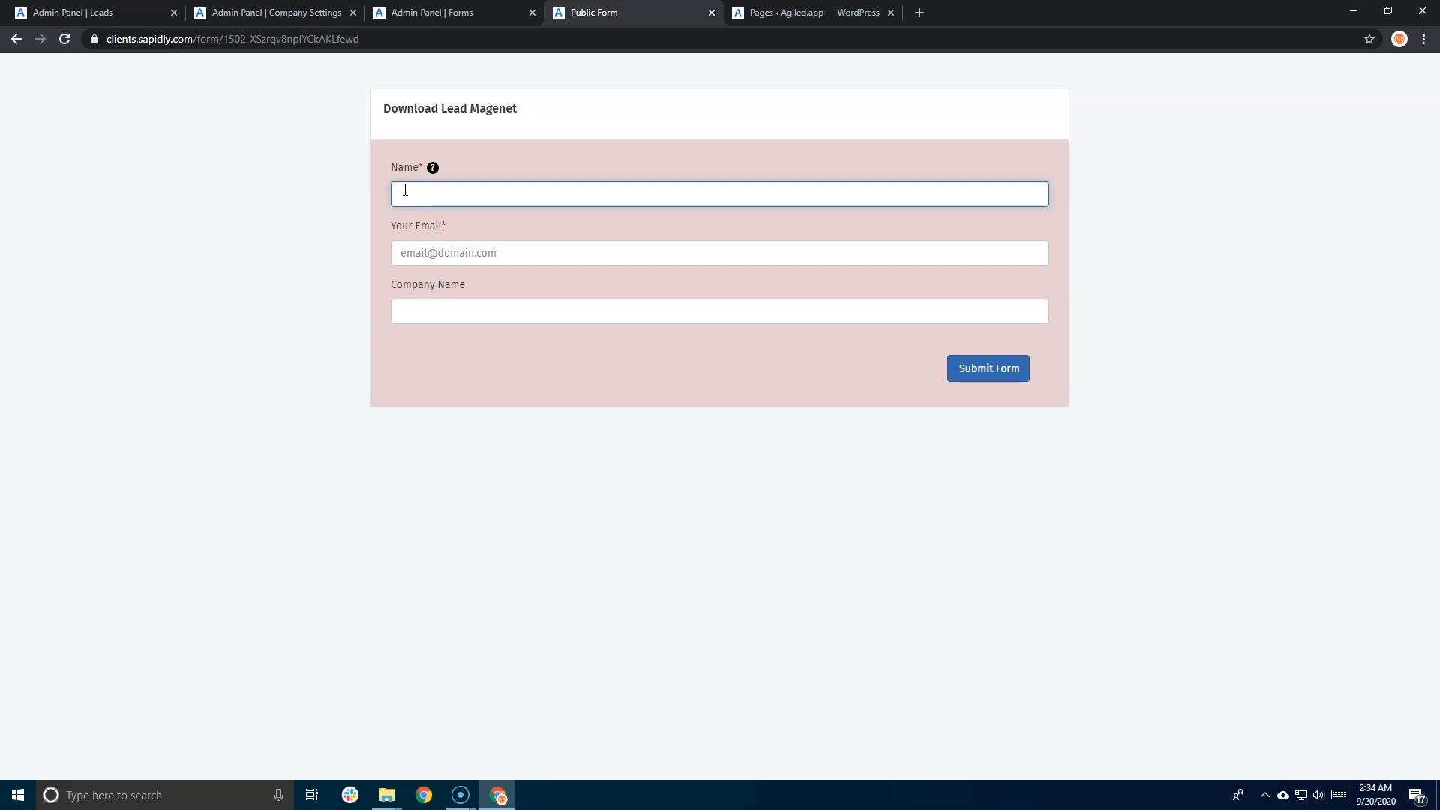
text(John Snow)
key(Tab)
text(johnsnow@g)
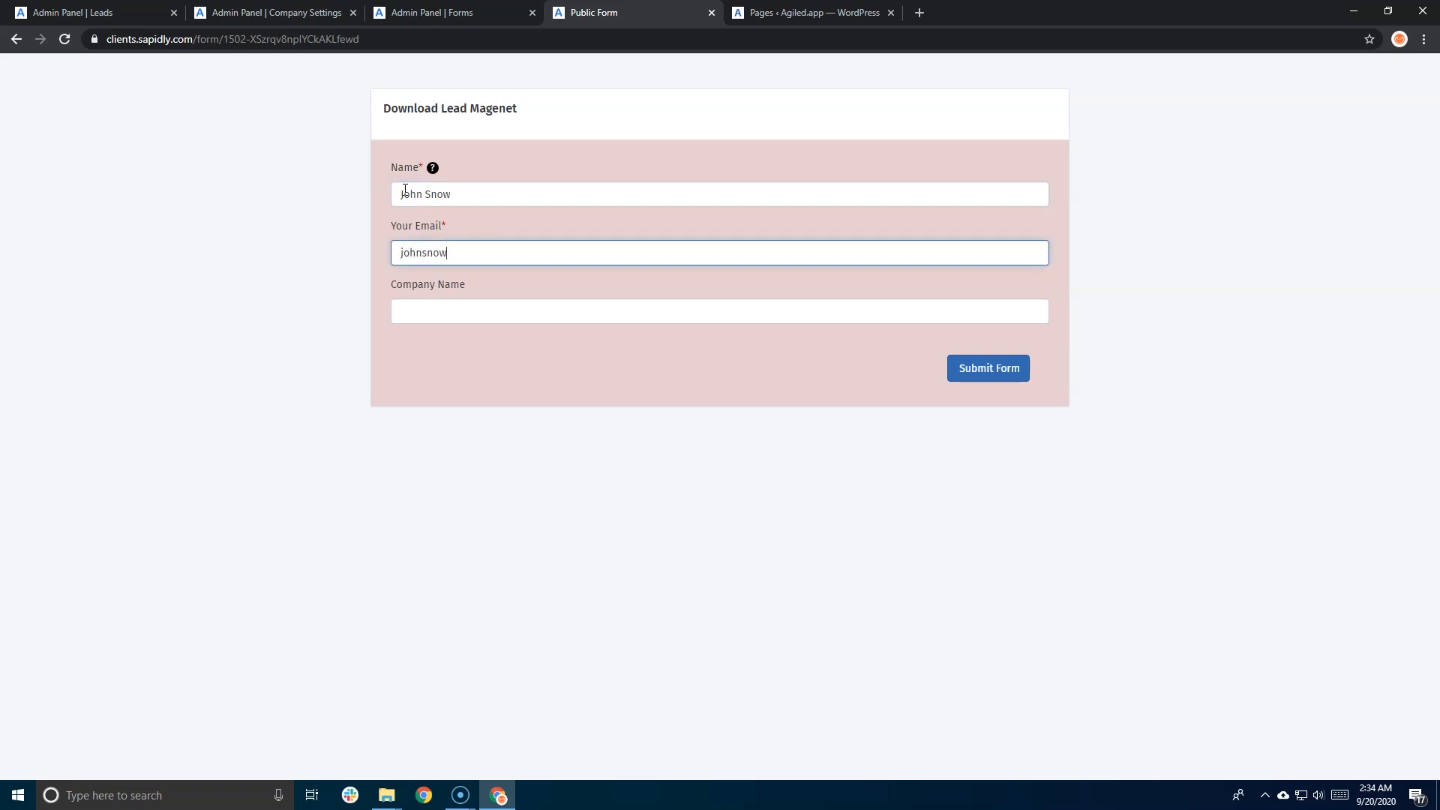
key(BackSpace)
key(BackSpace)
key(BackSpace)
key(BackSpace)
key(BackSpace)
key(BackSpace)
text(@starks.com)
key(Tab)
- Enter company Starks, submit the form and confirm, reaching the Congratulations message
text(Winte)
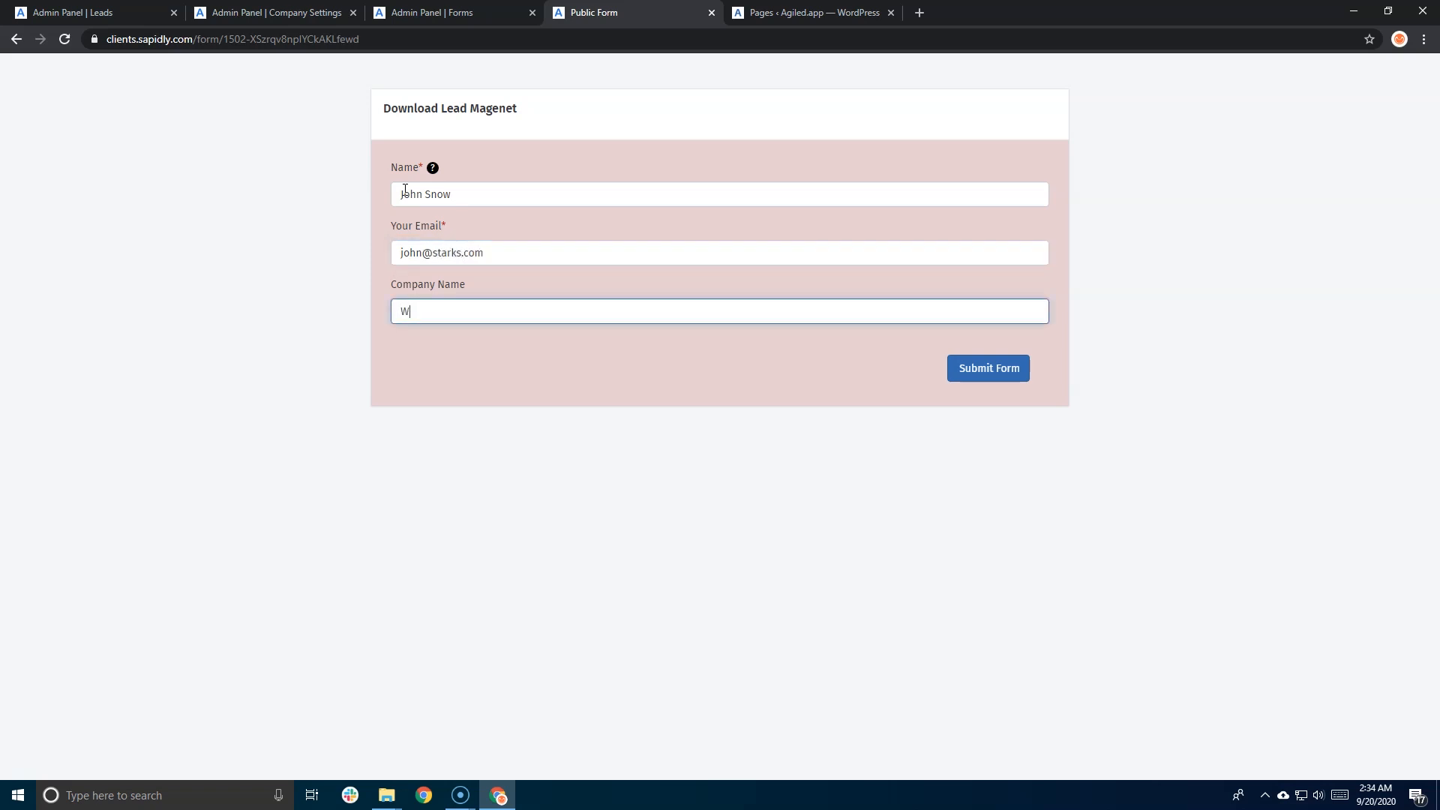
key(BackSpace)
key(BackSpace)
key(BackSpace)
key(BackSpace)
key(BackSpace)
text(Sta)
click(963, 378)
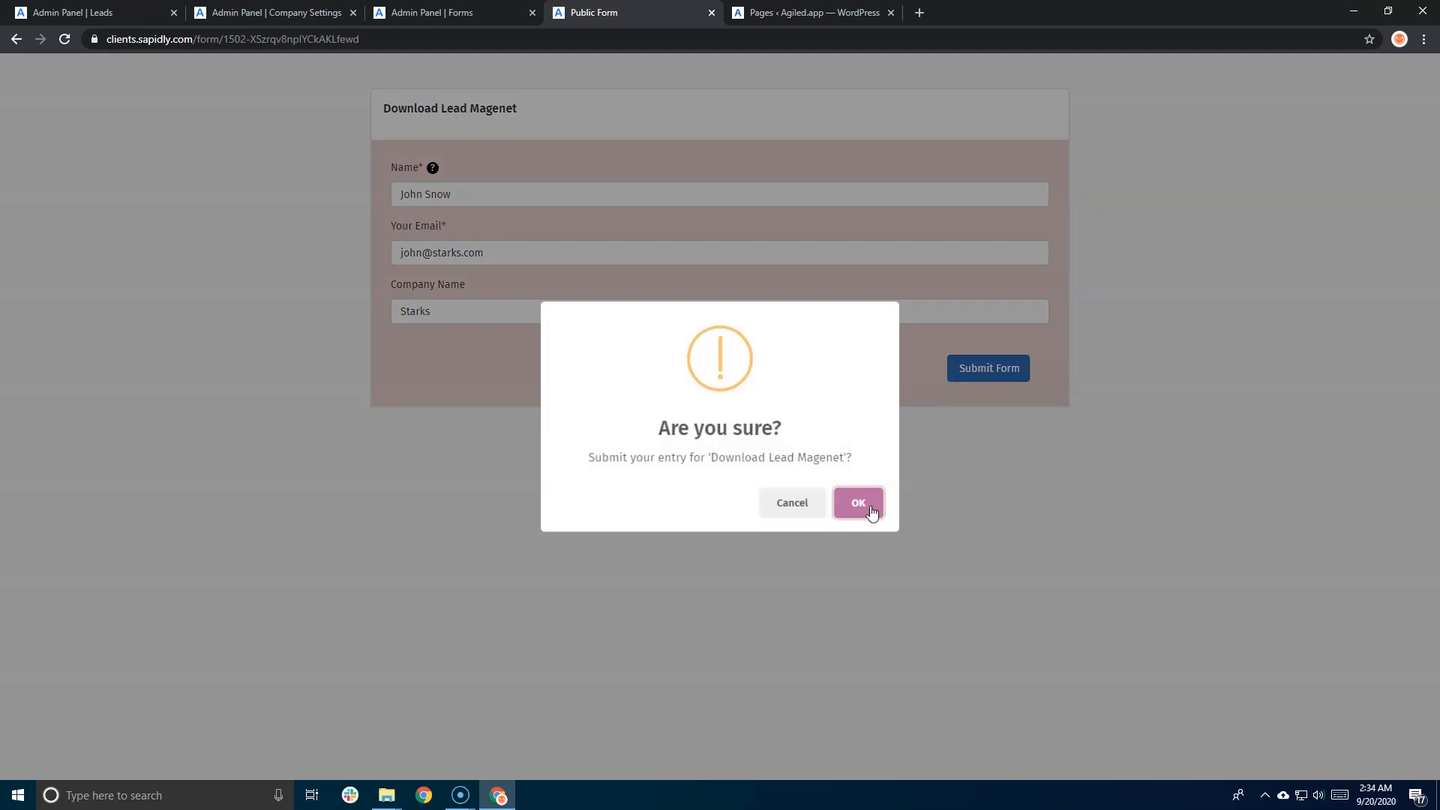
click(862, 503)
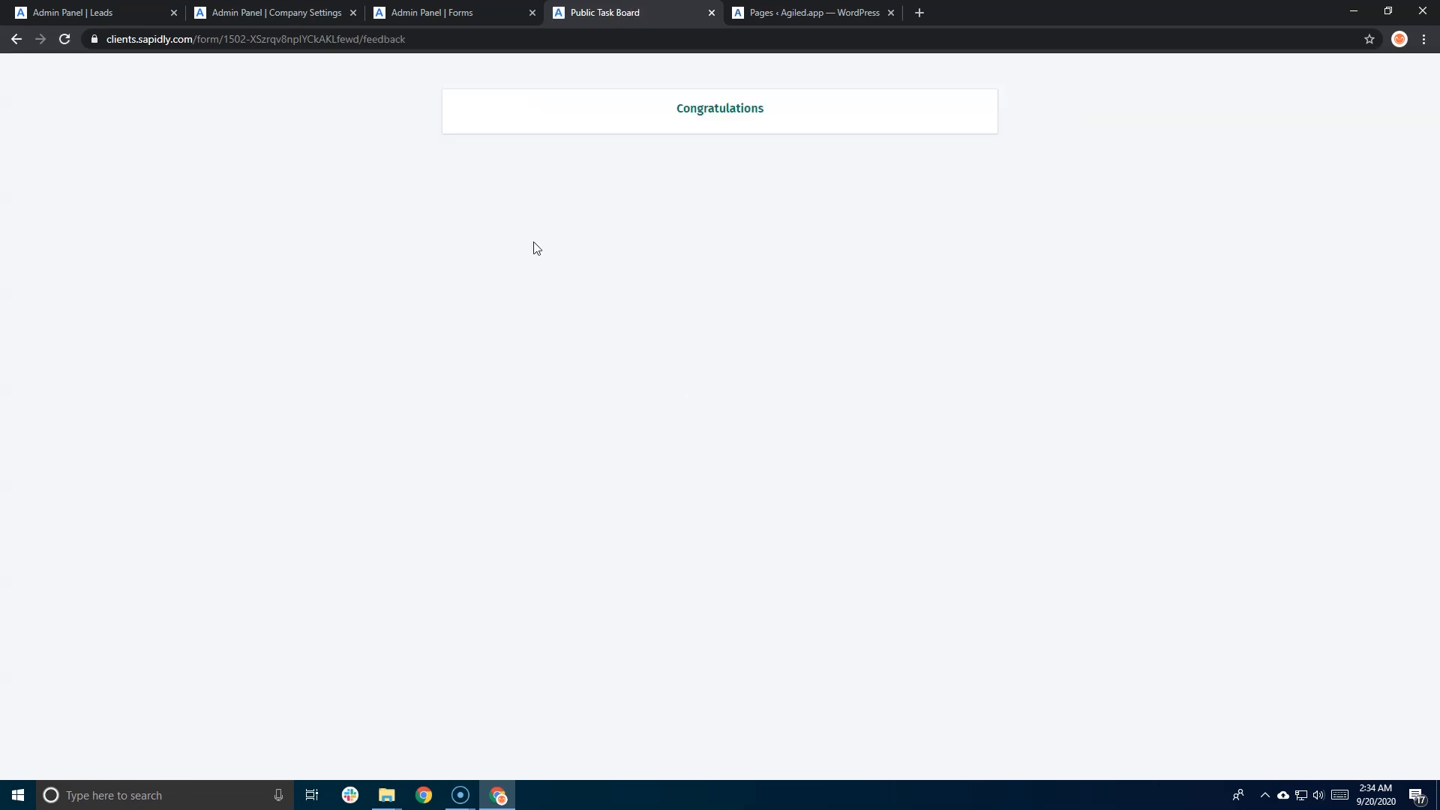
drag(675, 109, 772, 117)
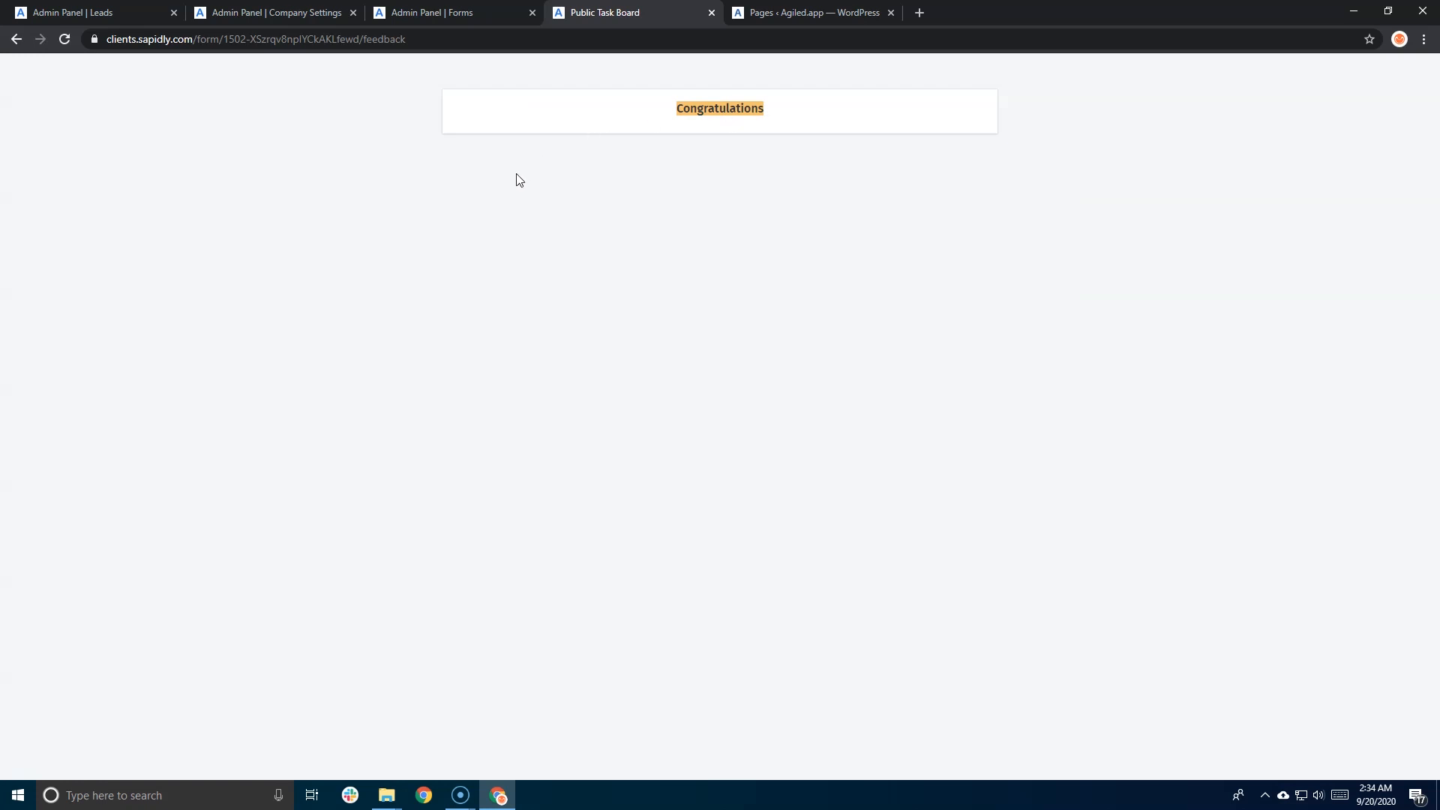
- Open the new Starks lead from CRM > Leads and check its company and empty Job Title
click(88, 12)
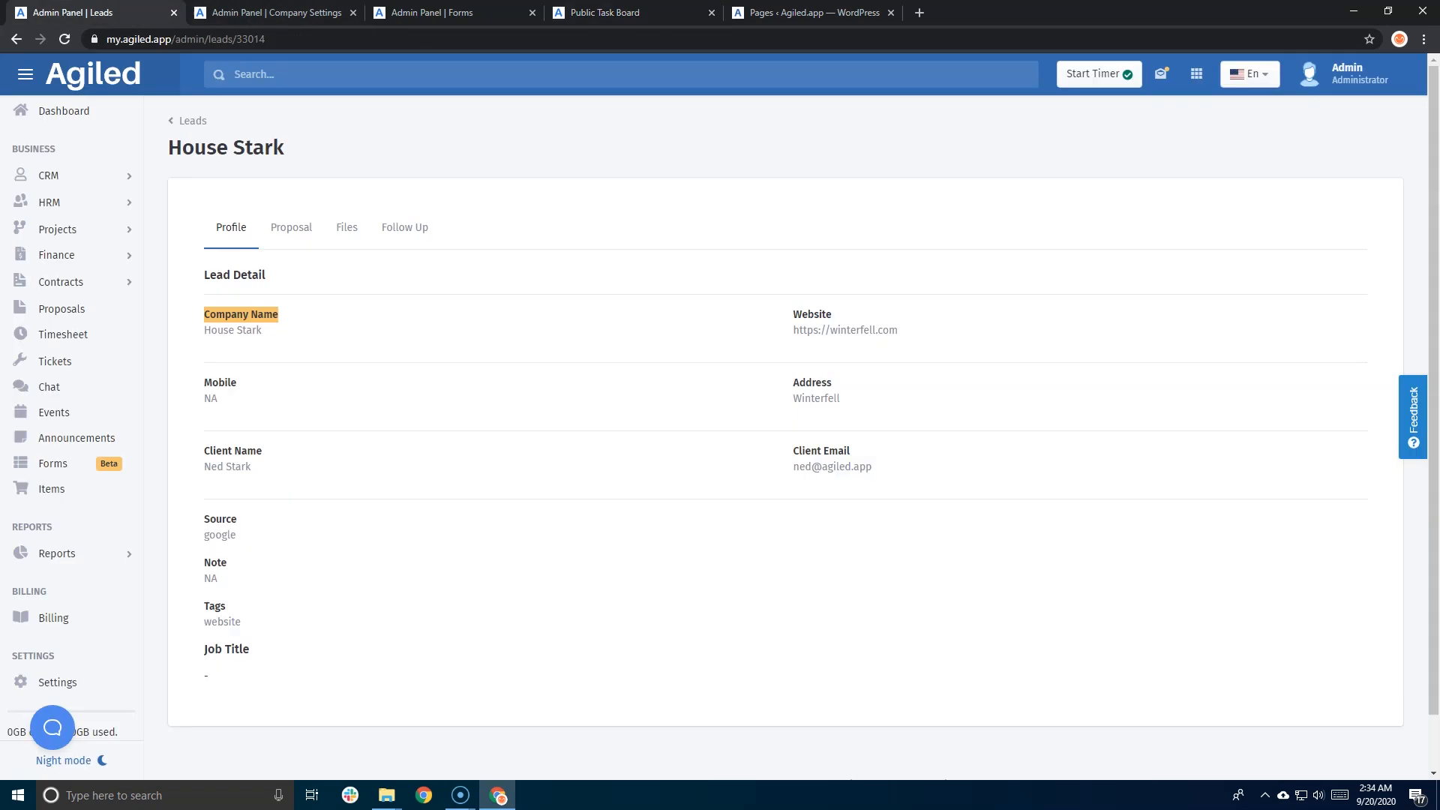
click(90, 178)
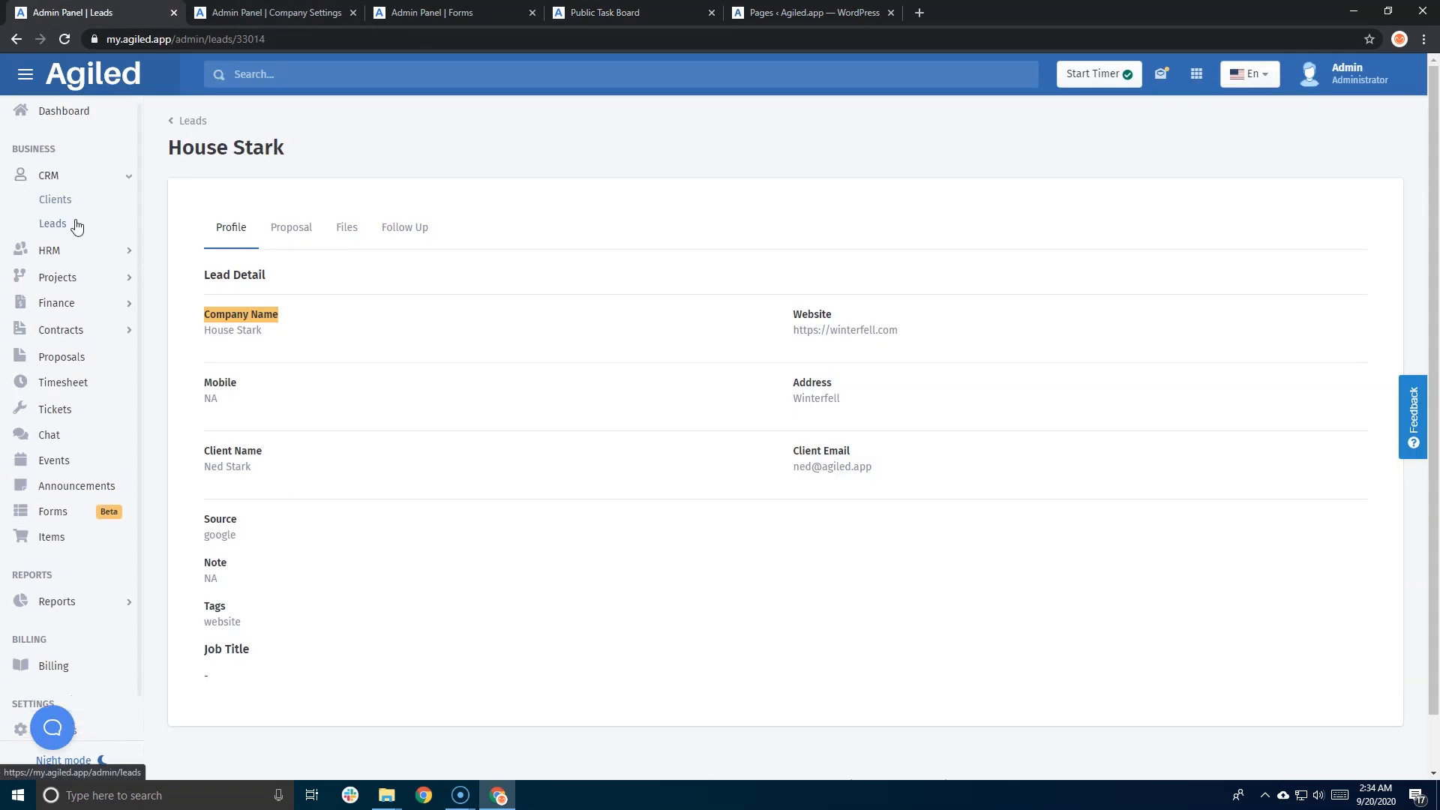
click(78, 223)
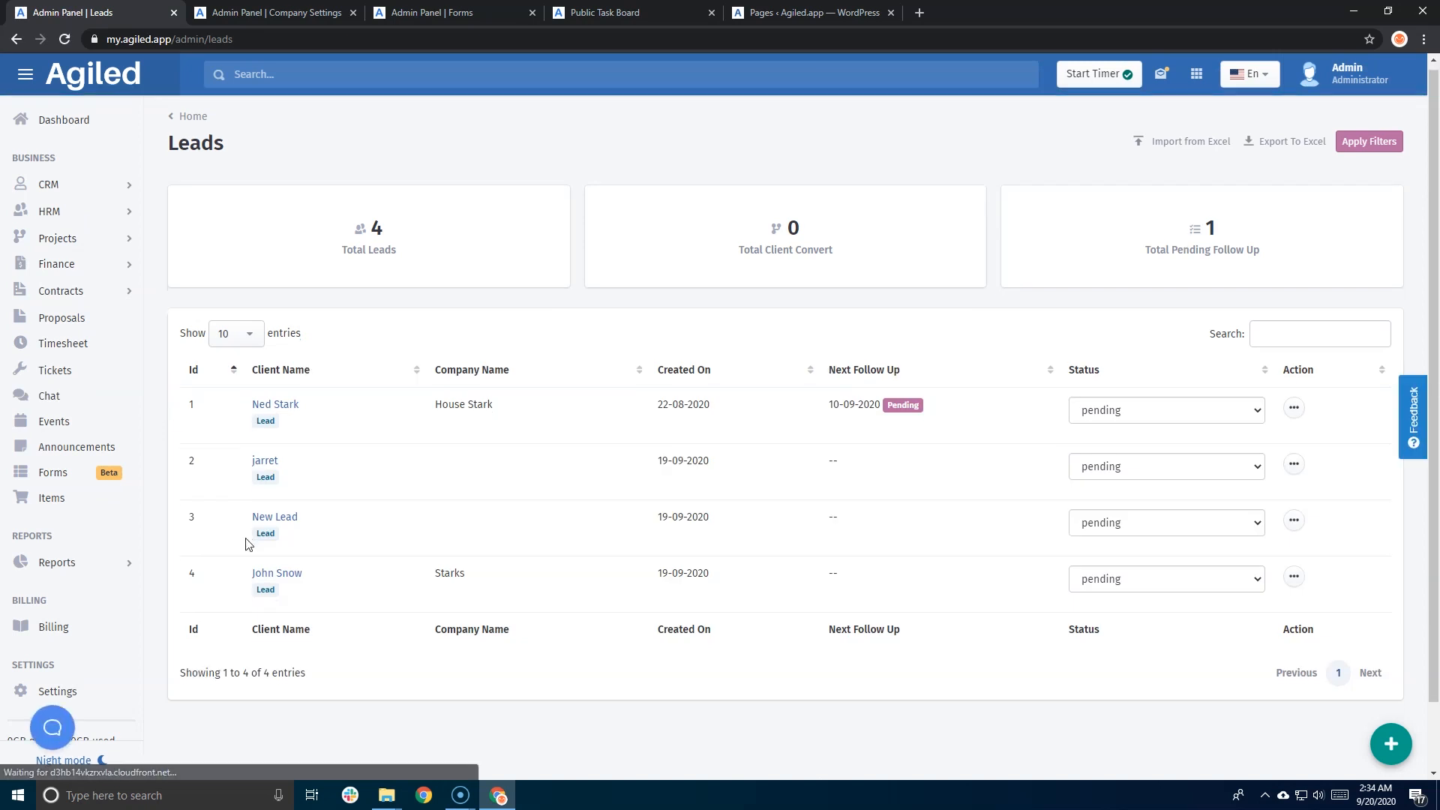
scroll(244, 547, down, 1)
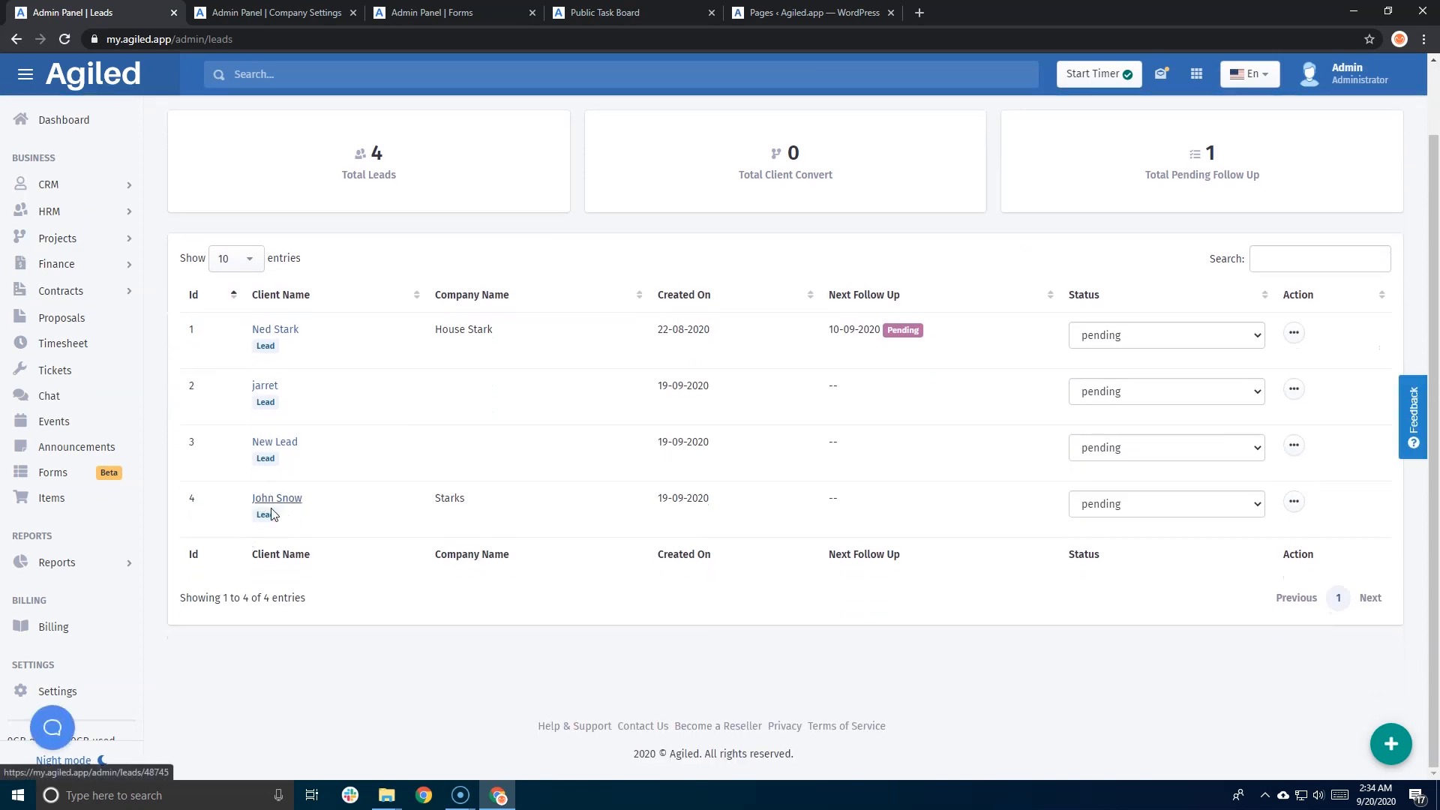
click(283, 506)
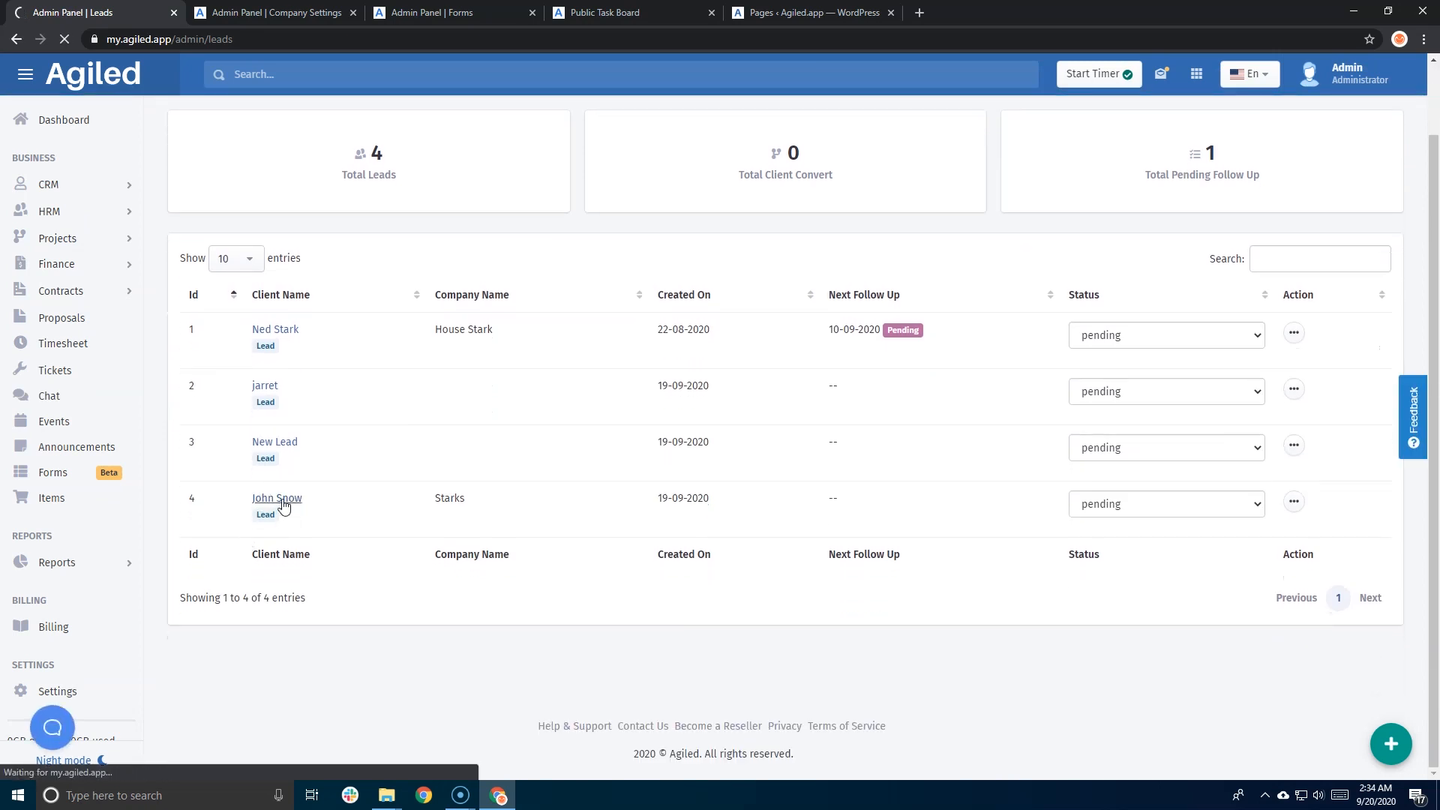
drag(203, 331, 237, 335)
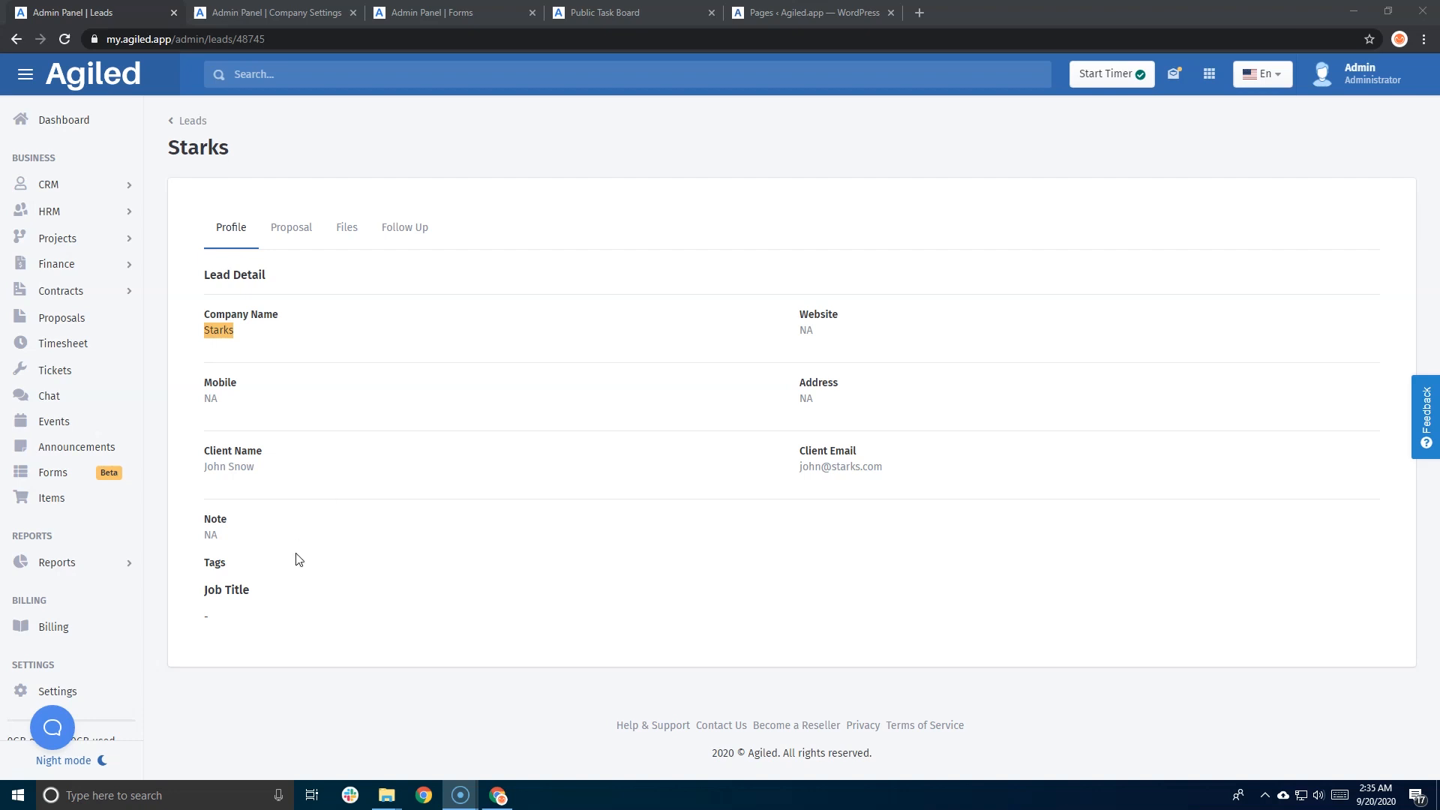
drag(259, 596, 202, 598)
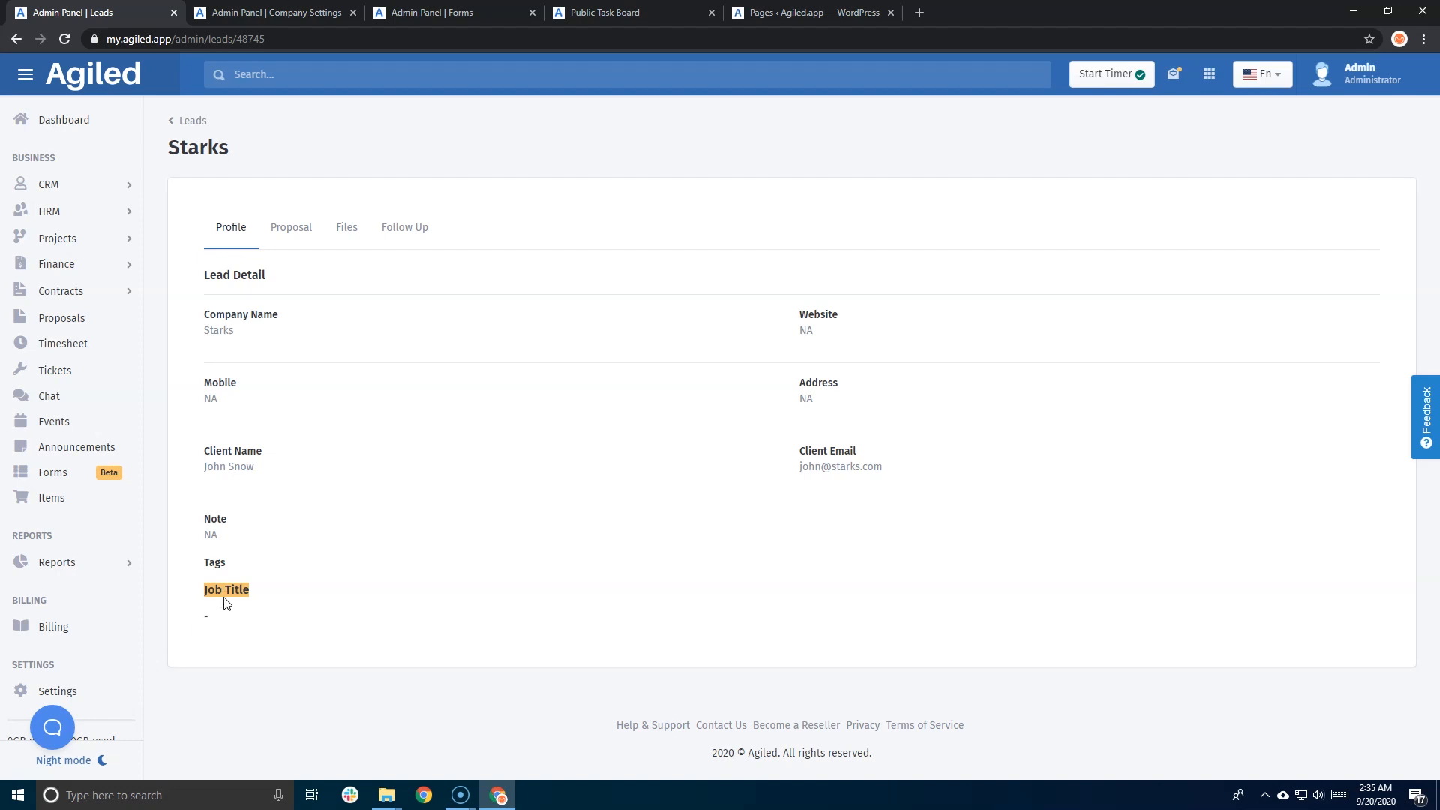
- Go to the Forms list and choose Edit on the Download Lead Magenet form
click(252, 7)
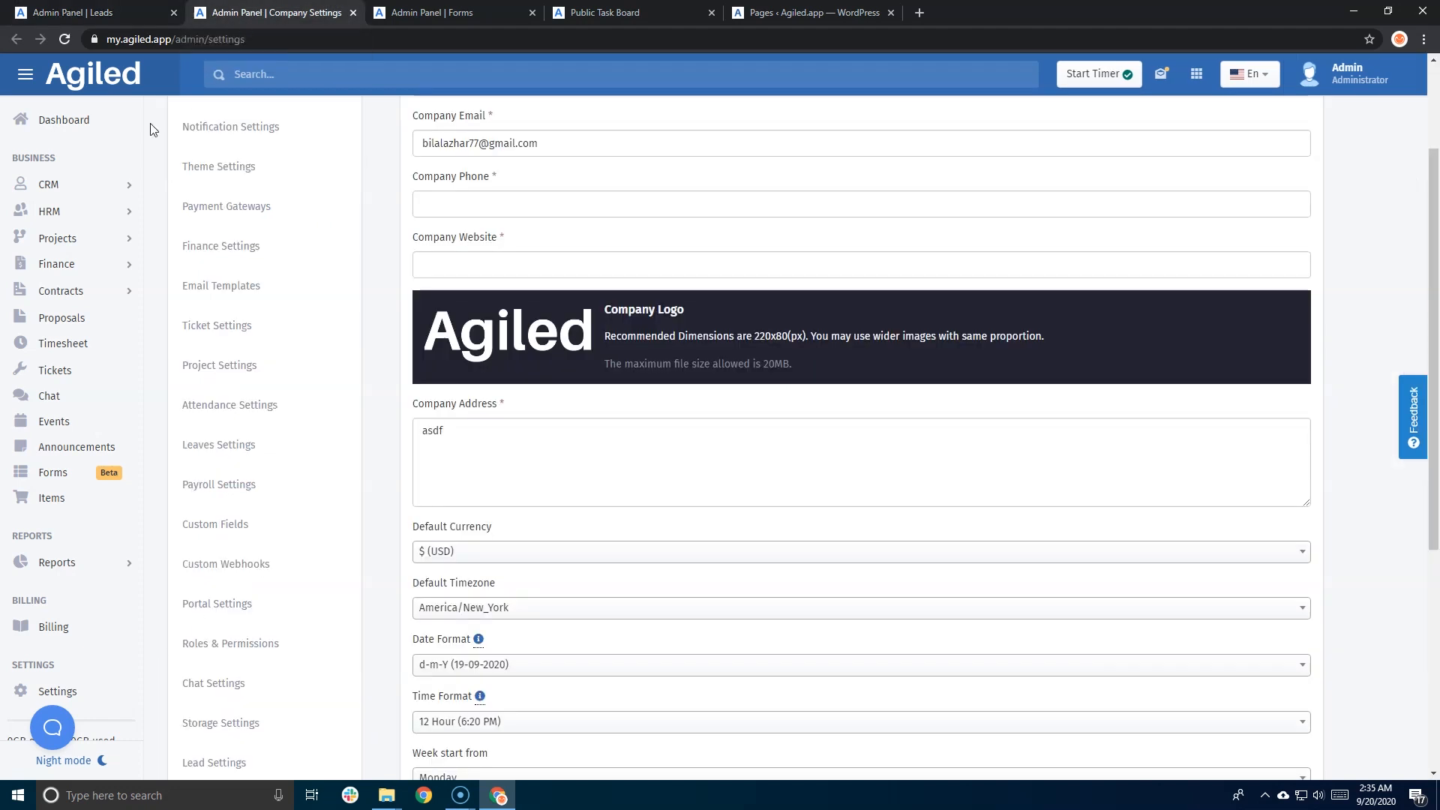
click(64, 480)
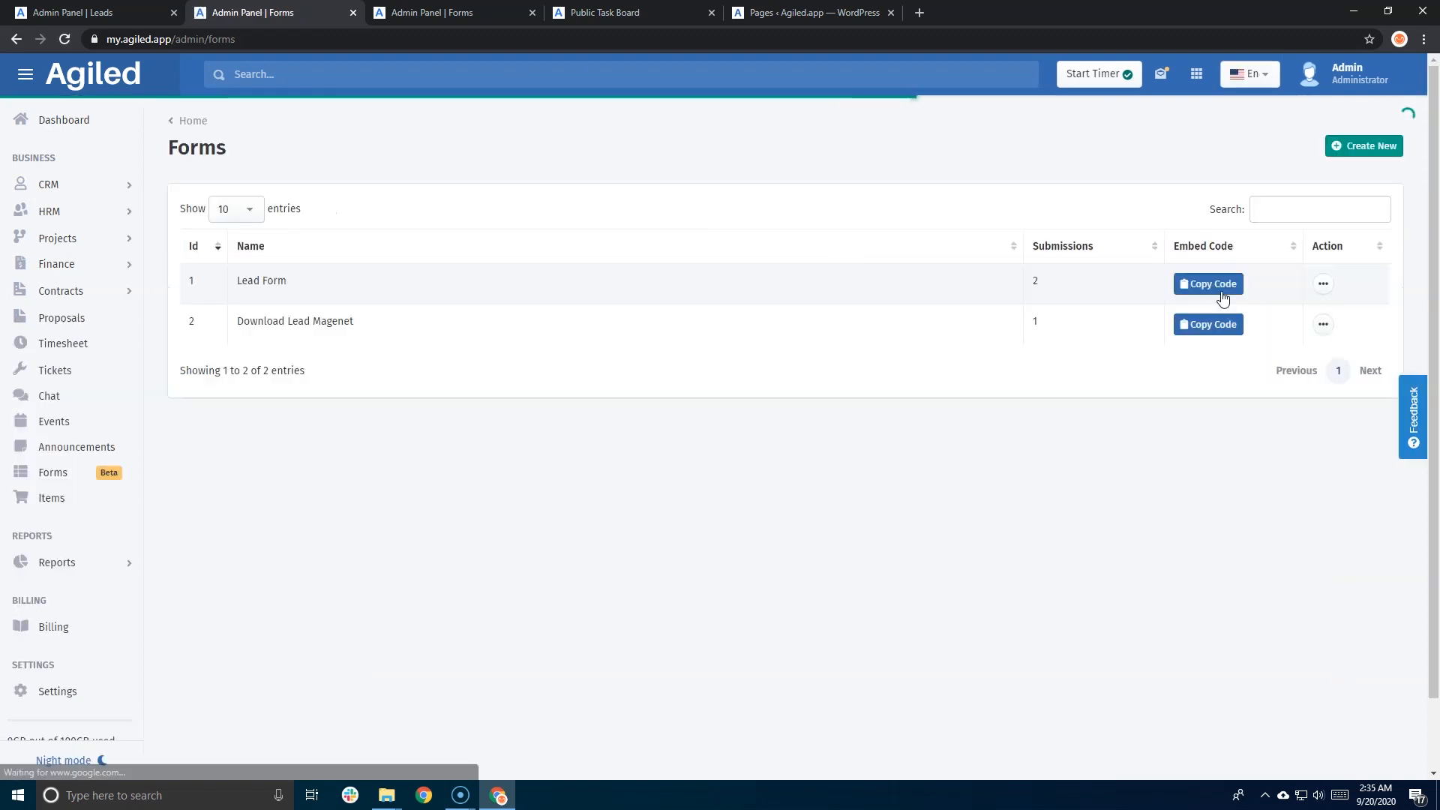
click(1324, 294)
click(1030, 447)
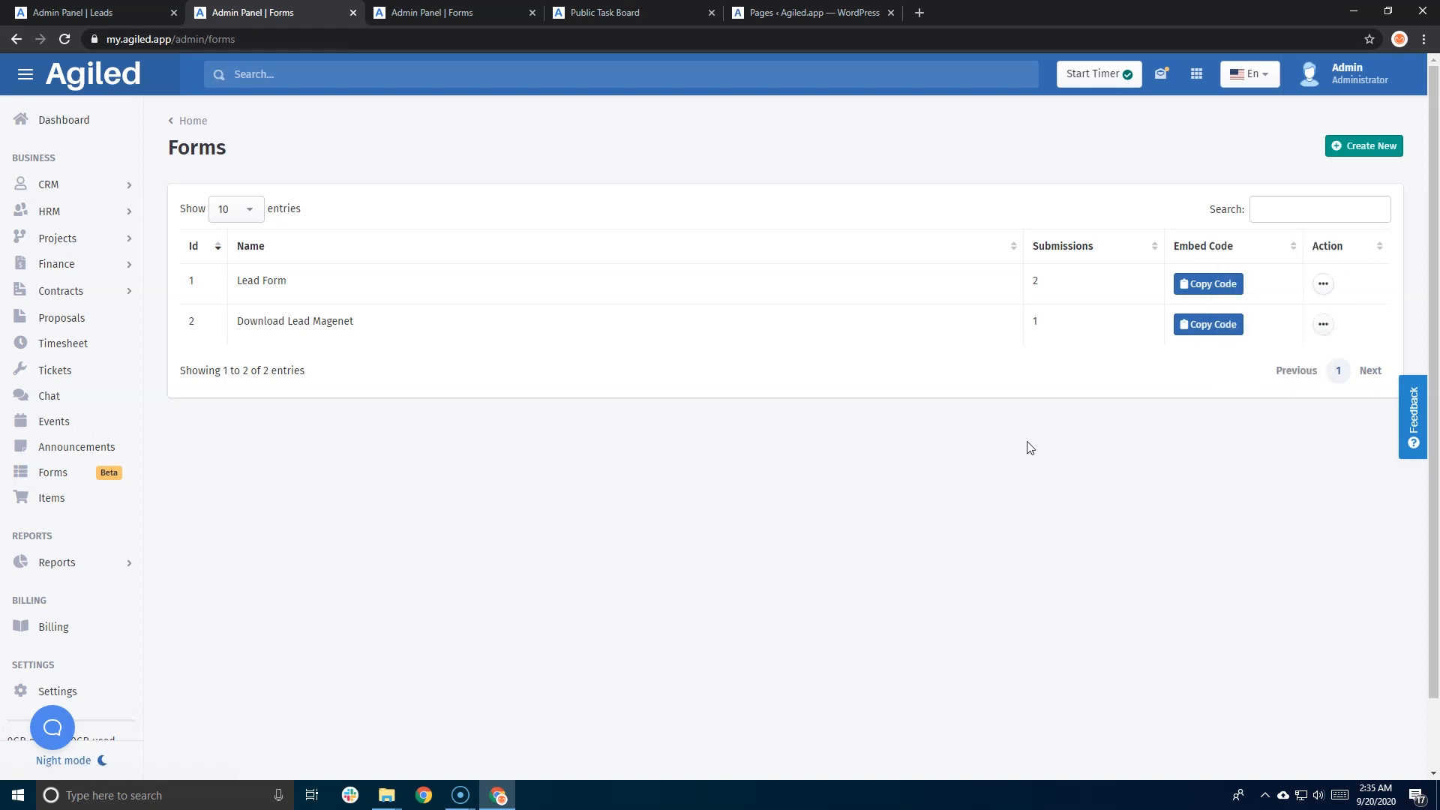
click(1323, 324)
click(1236, 309)
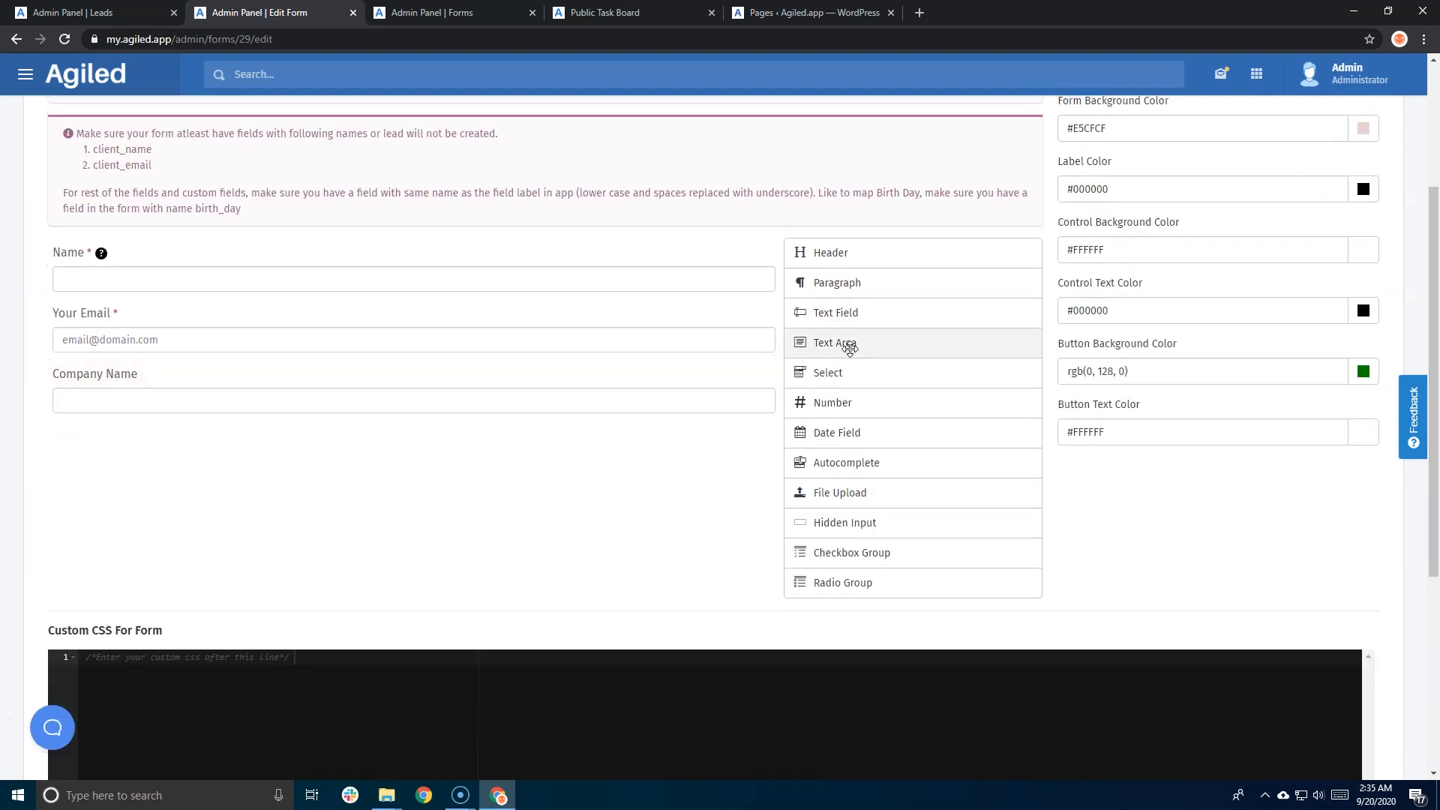
- Add a Text Field labelled 'Job Title' with field name job_title to the form
drag(850, 346, 379, 473)
scroll(405, 435, down, 5)
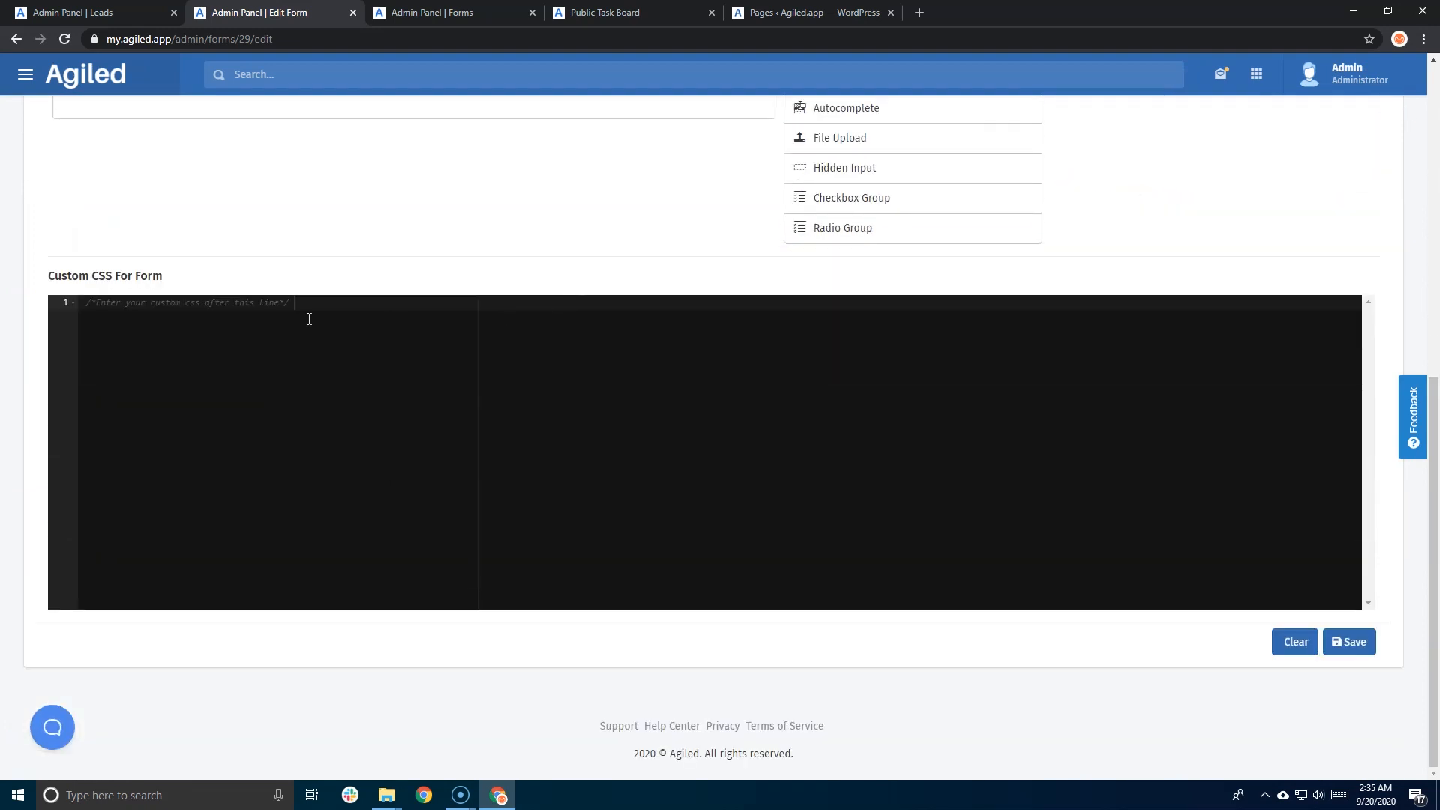
scroll(50, 280, up, 3)
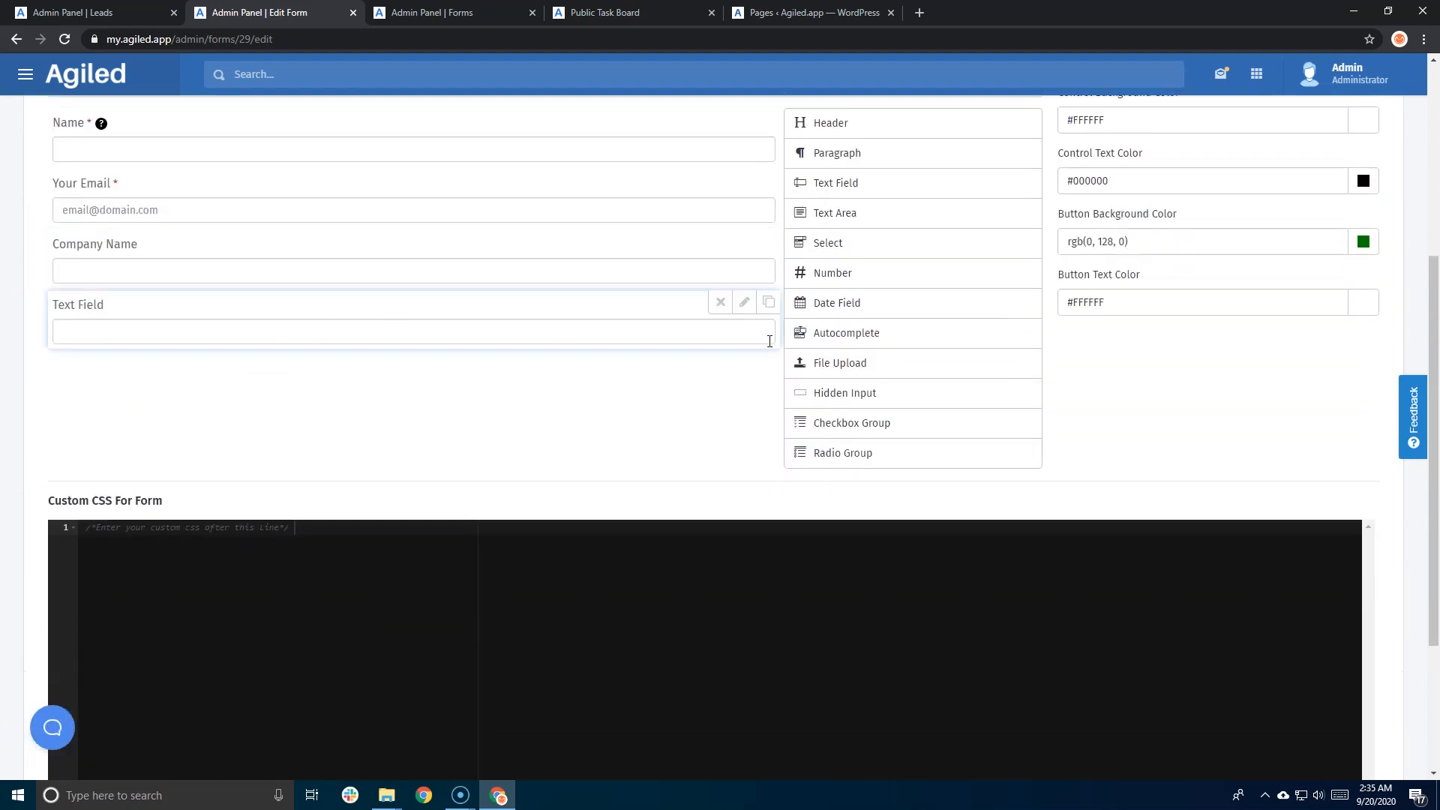
click(743, 303)
drag(246, 371, 182, 375)
text(Job Title)
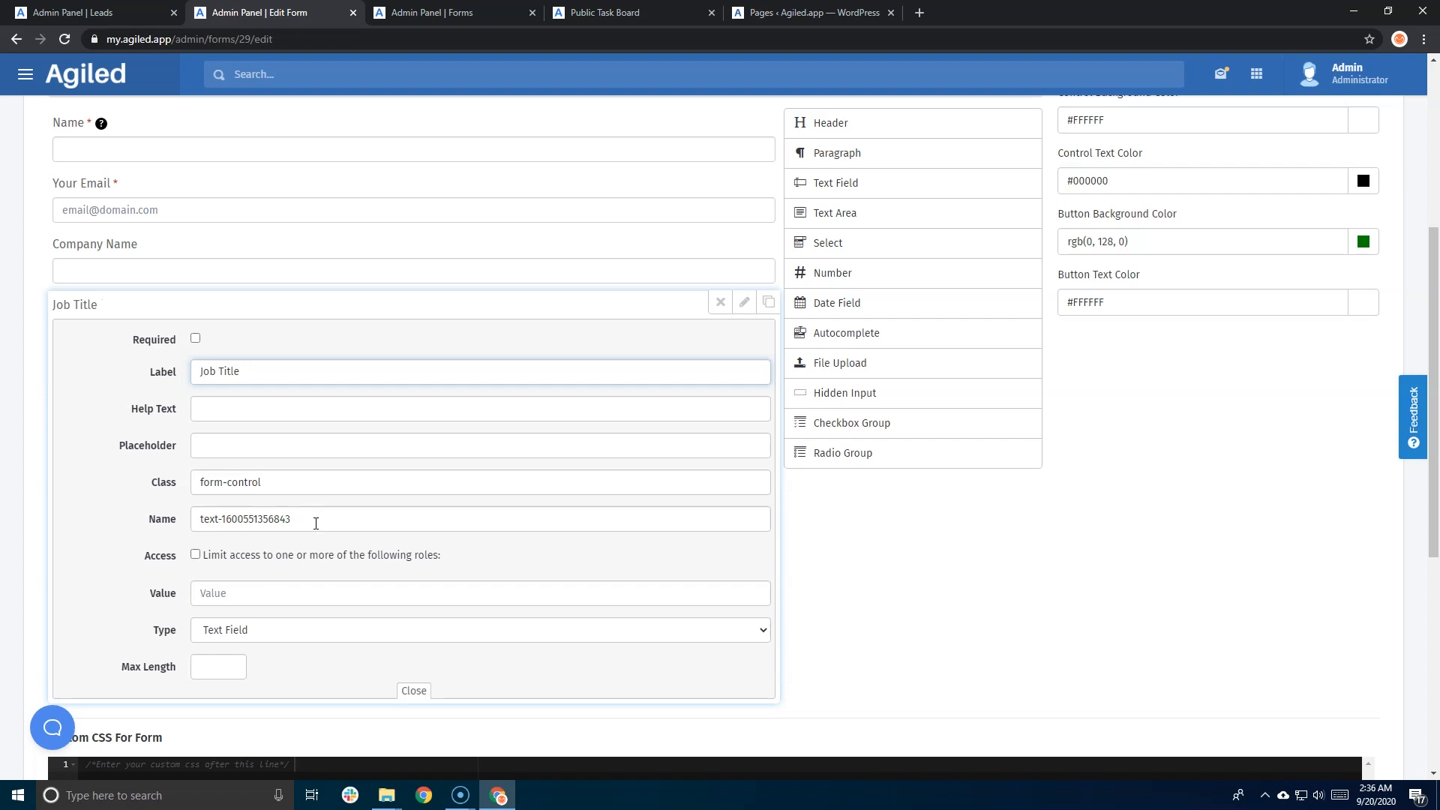
drag(315, 524, 140, 526)
text(job_titl)
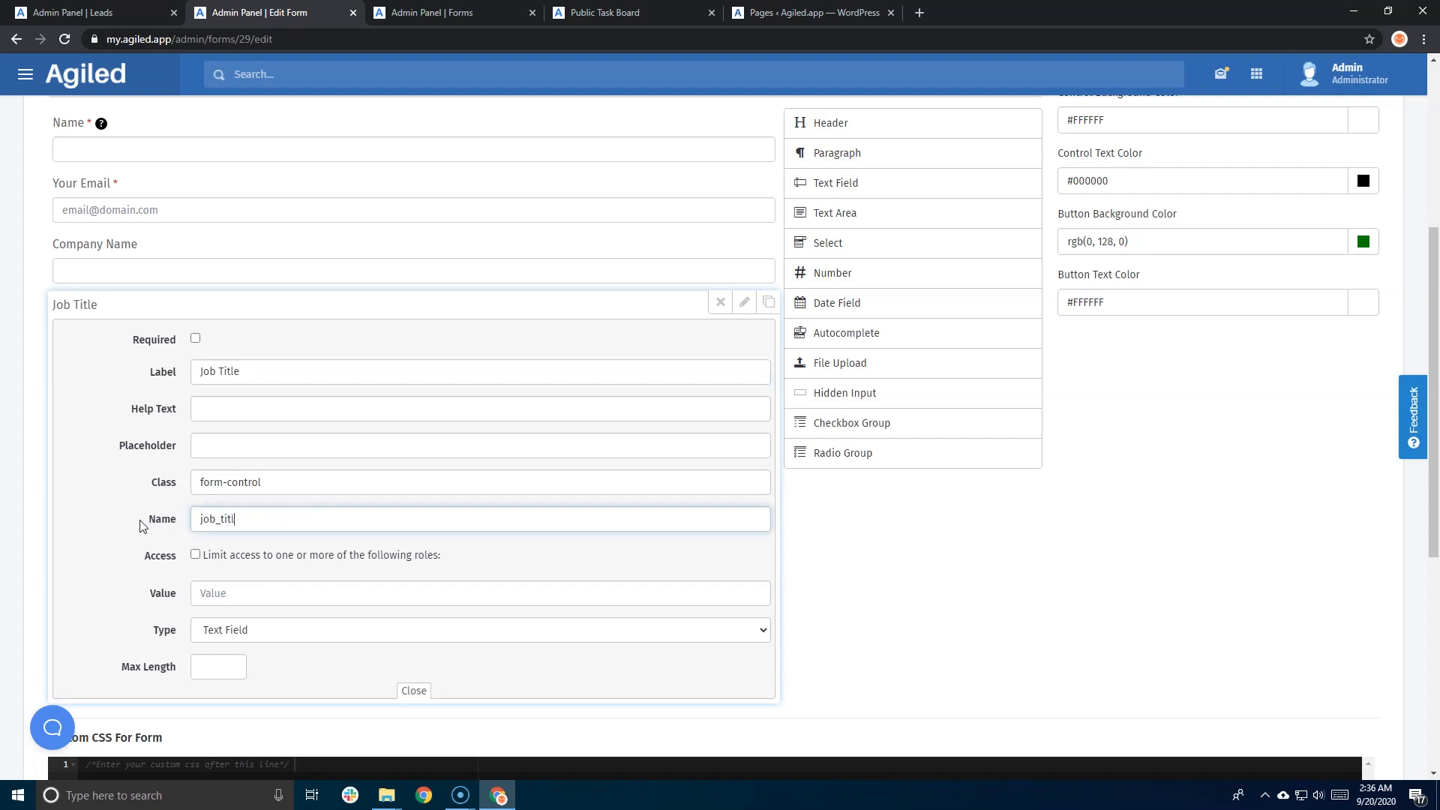
click(413, 693)
- Save the updated Download Lead Magenet form and confirm
scroll(997, 559, up, 5)
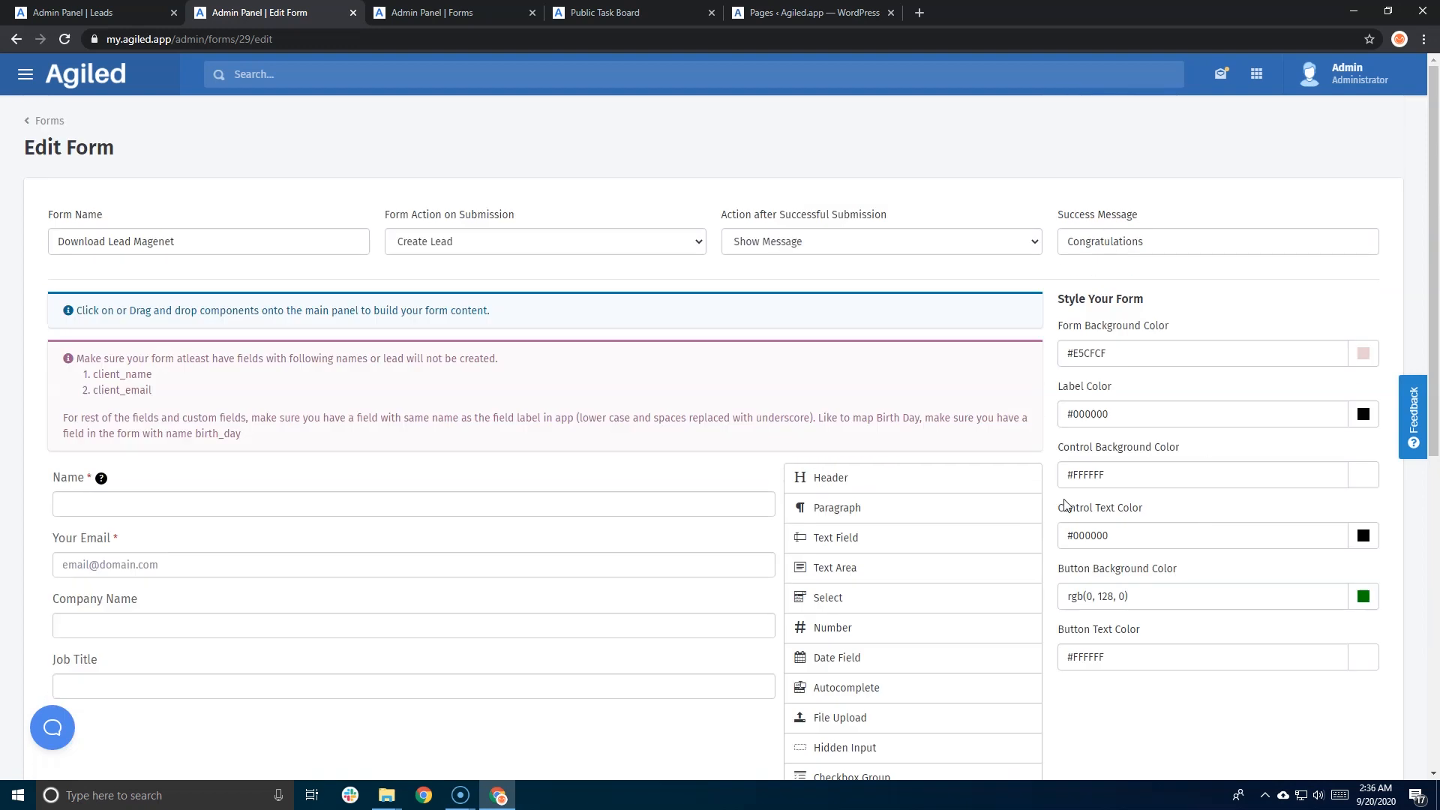
scroll(1065, 503, down, 5)
scroll(1064, 500, down, 3)
click(1349, 642)
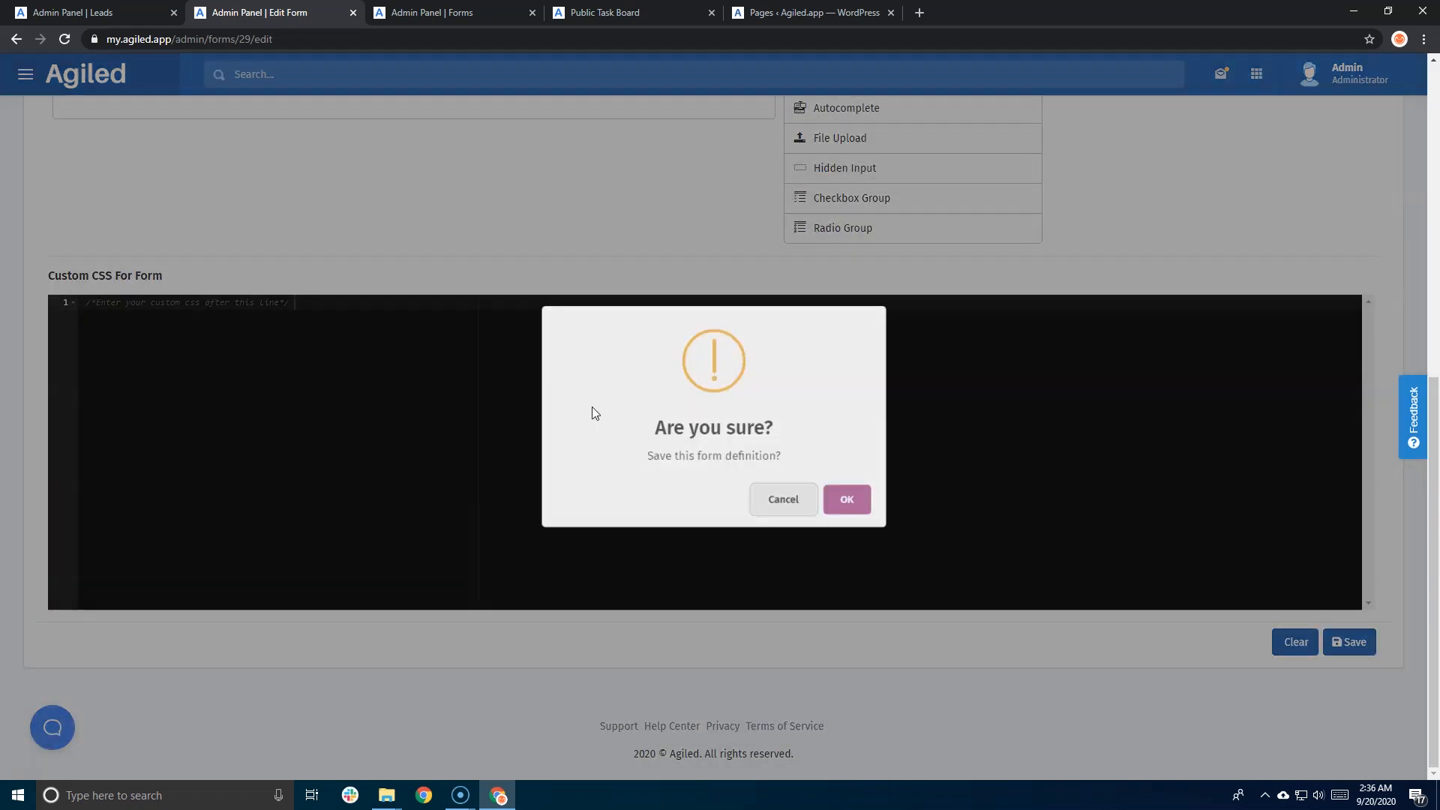
click(852, 507)
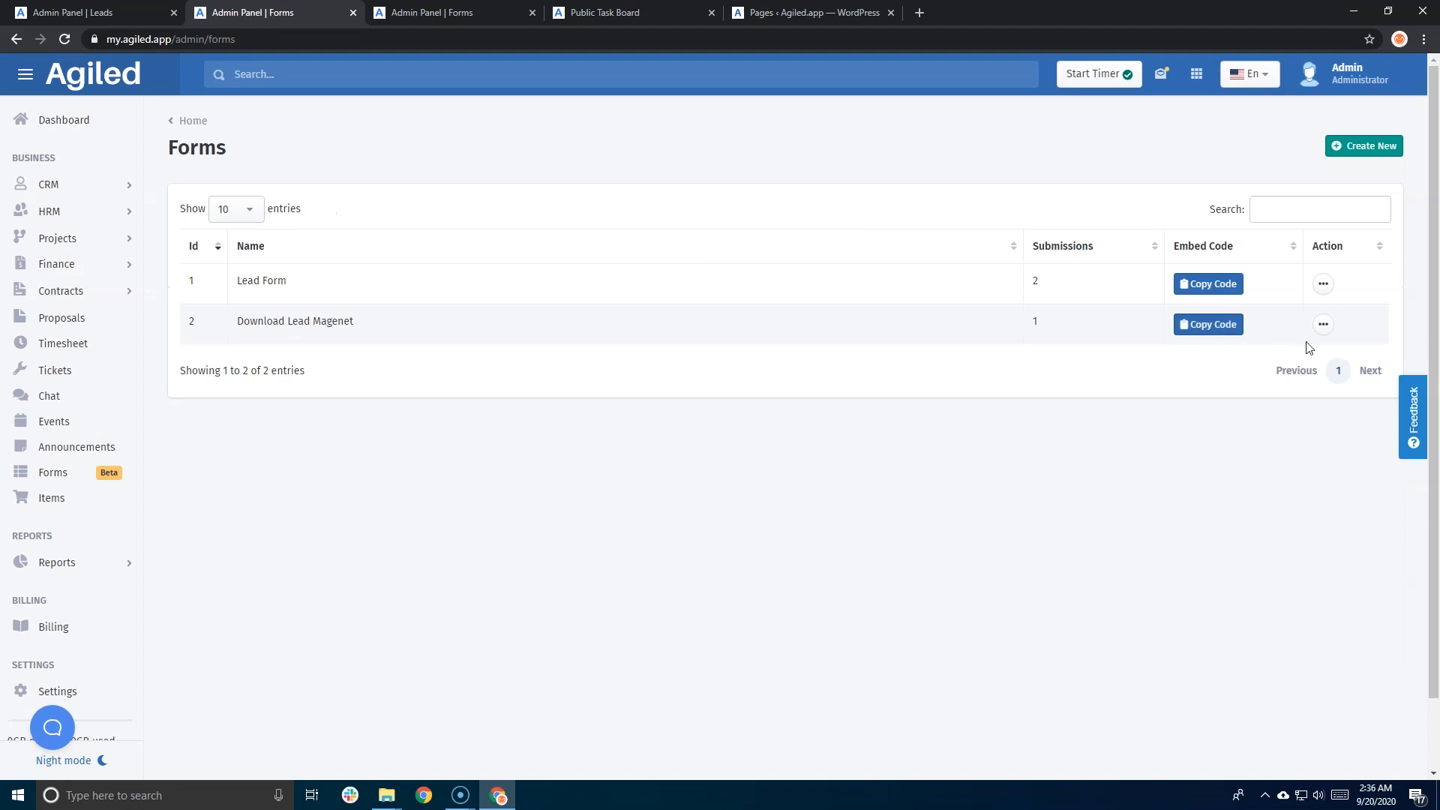
- Open the public form and enter a new contact's first name and e-mail address
click(1323, 324)
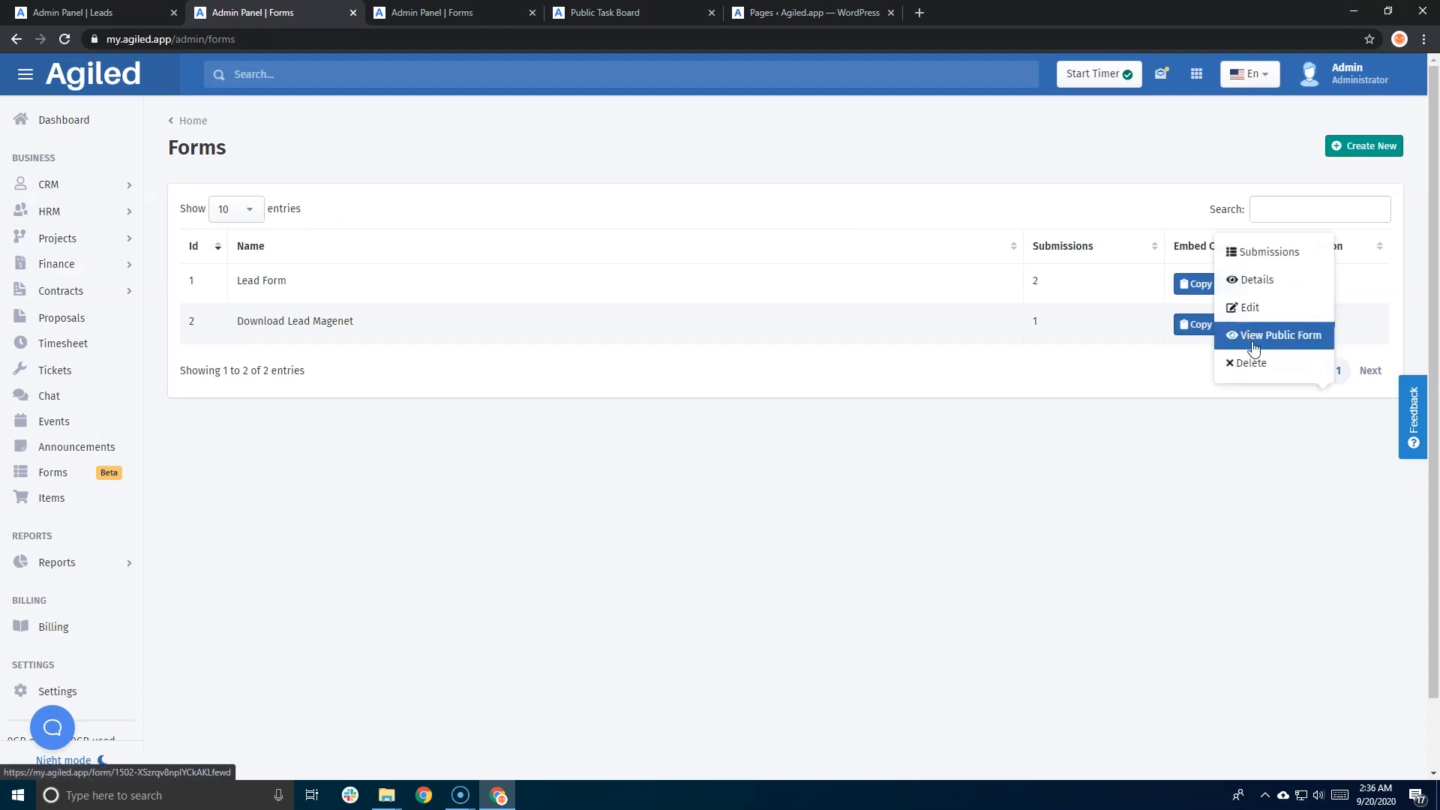
click(1323, 333)
click(476, 189)
text(Sans)
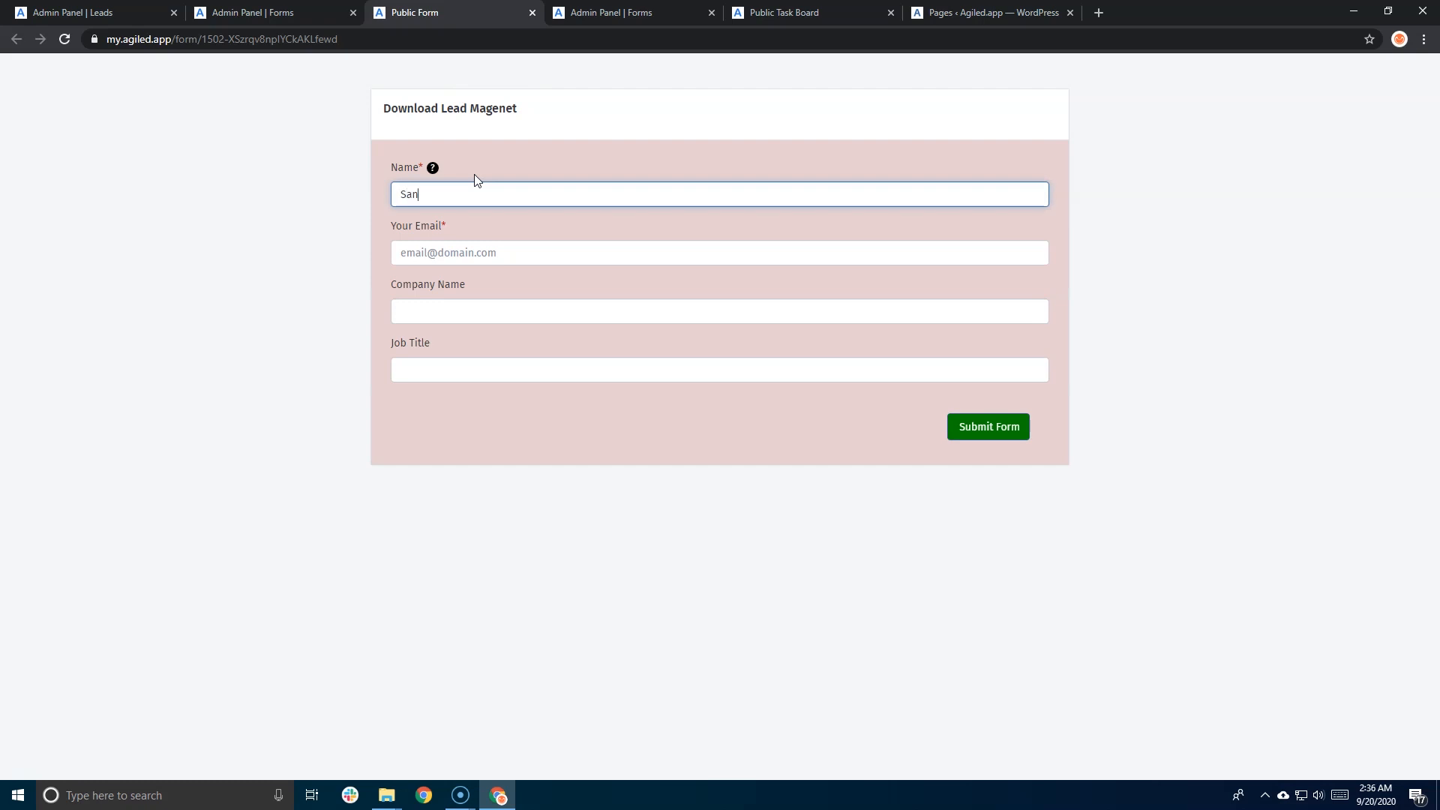
key(BackSpace)
key(BackSpace)
key(BackSpace)
key(BackSpace)
key(BackSpace)
key(BackSpace)
key(BackSpace)
text(Jamie)
key(Tab)
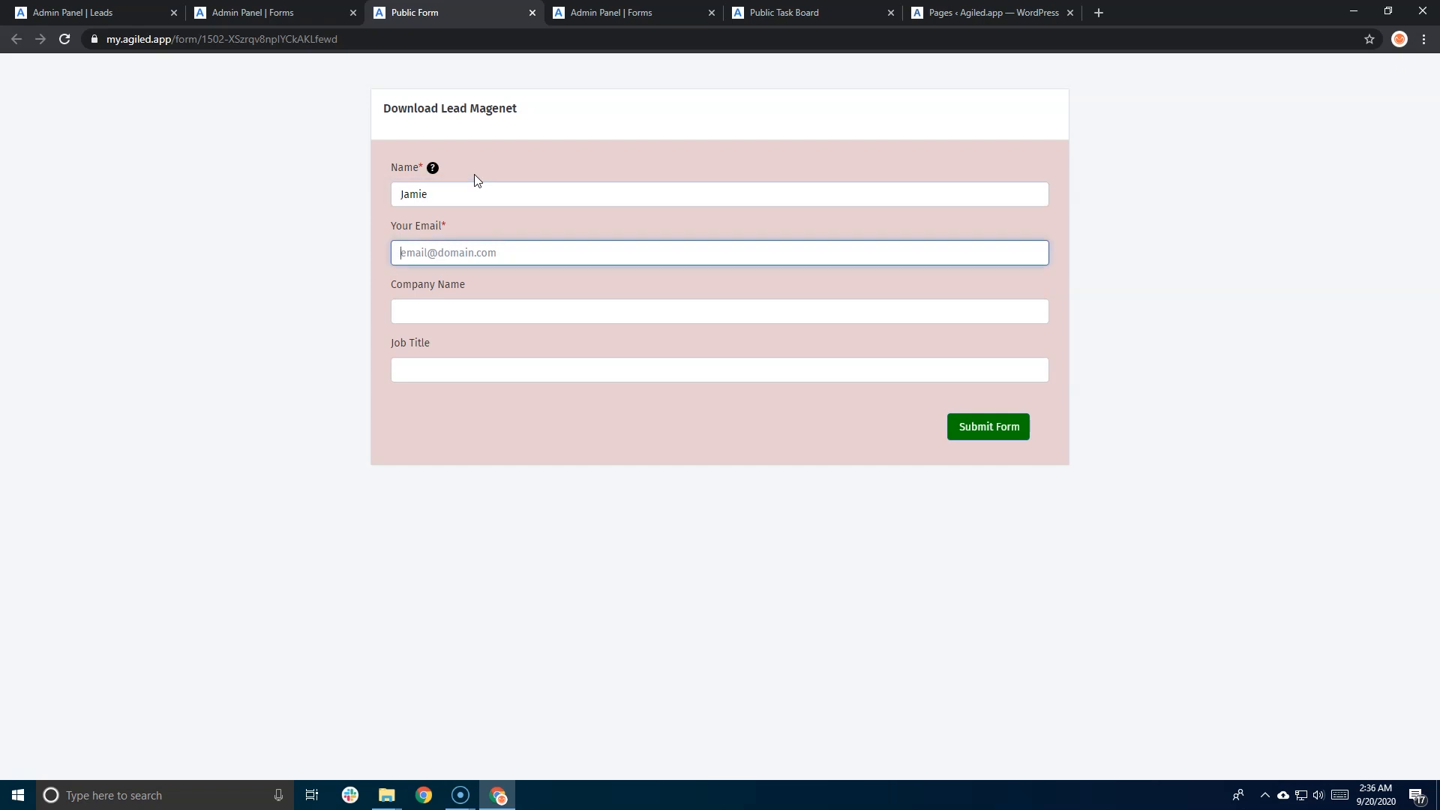
key(Tab)
- Enter company Lanisters and job title Knight, submit and confirm, then return to the admin Forms tab
text(Lanisters)
key(Tab)
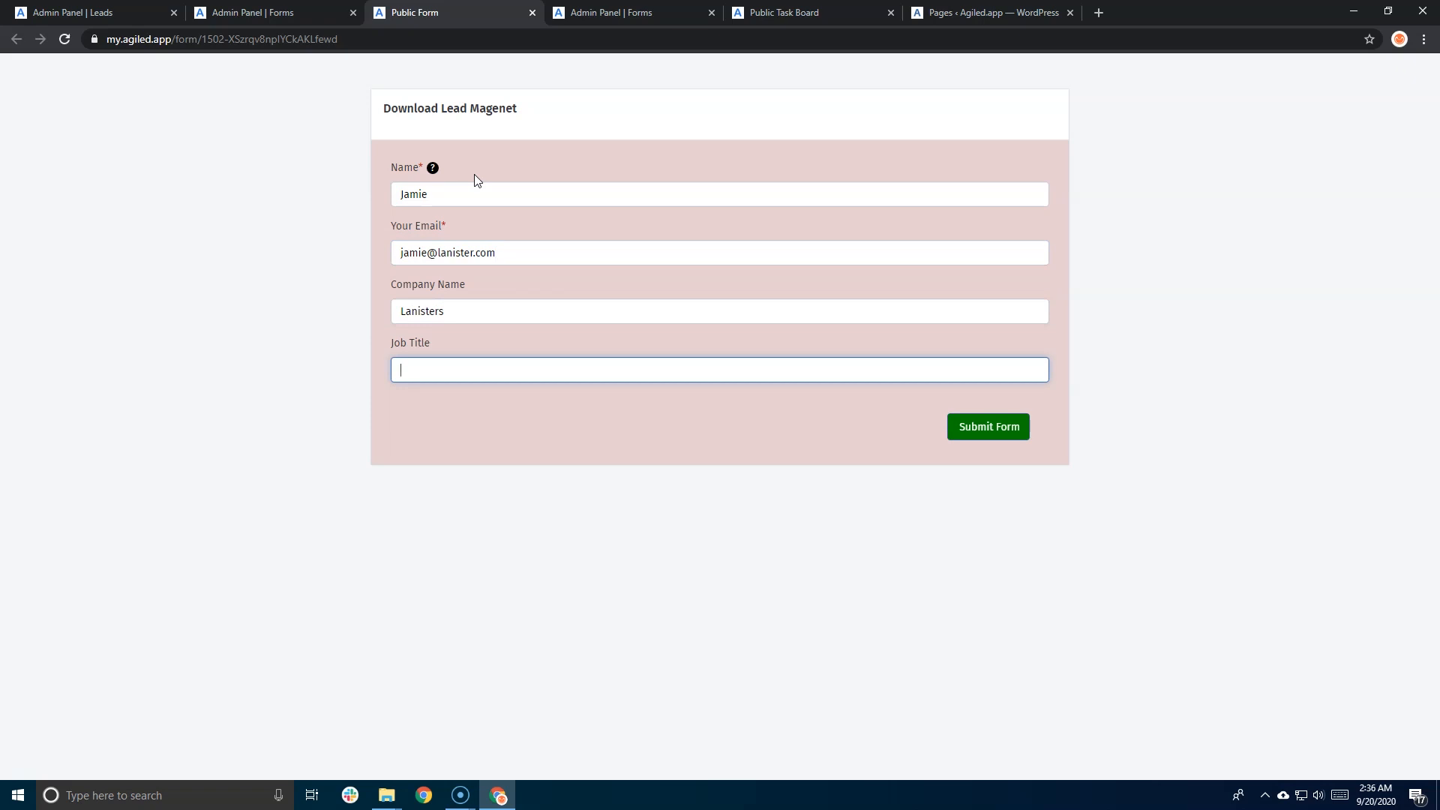
text(Knight)
click(983, 425)
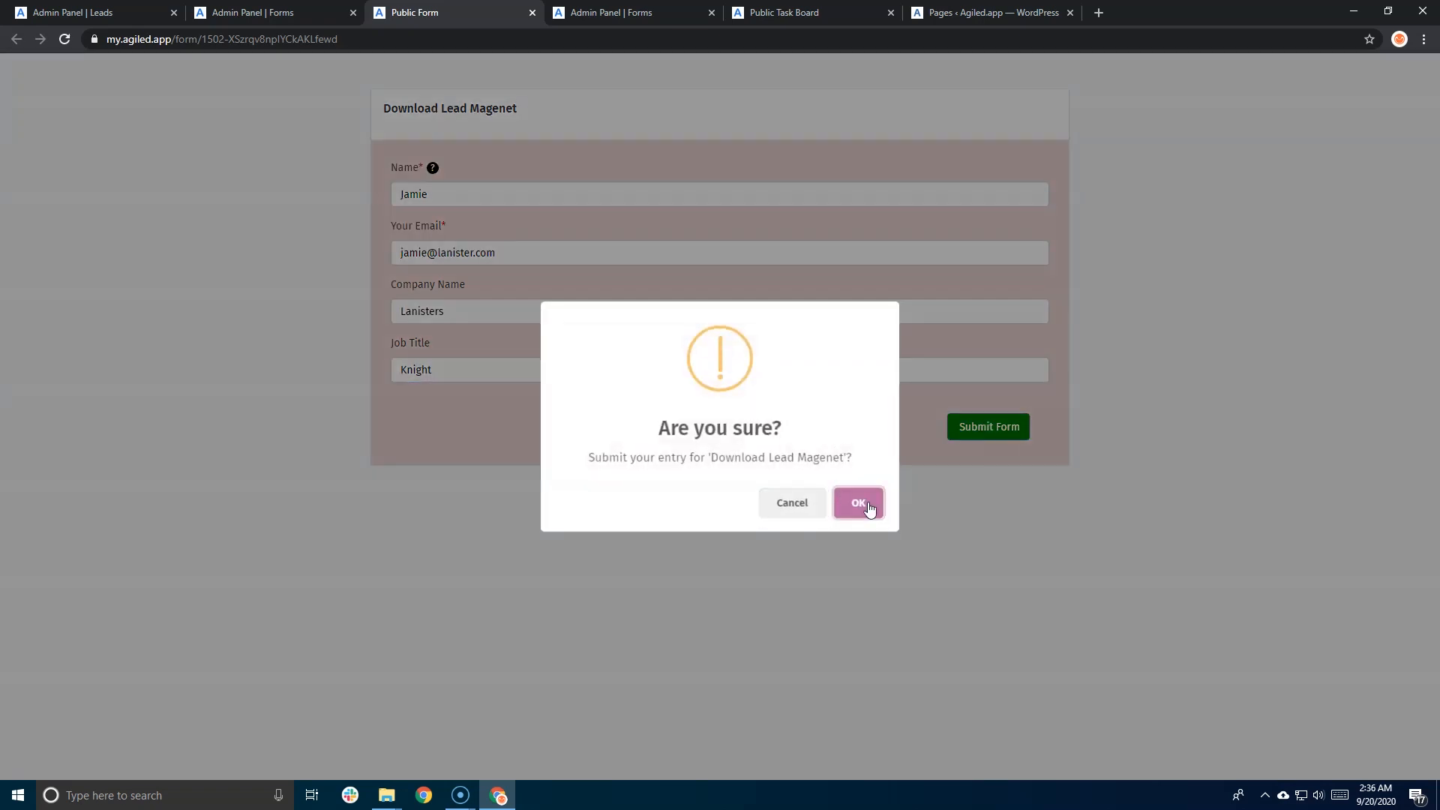
click(860, 503)
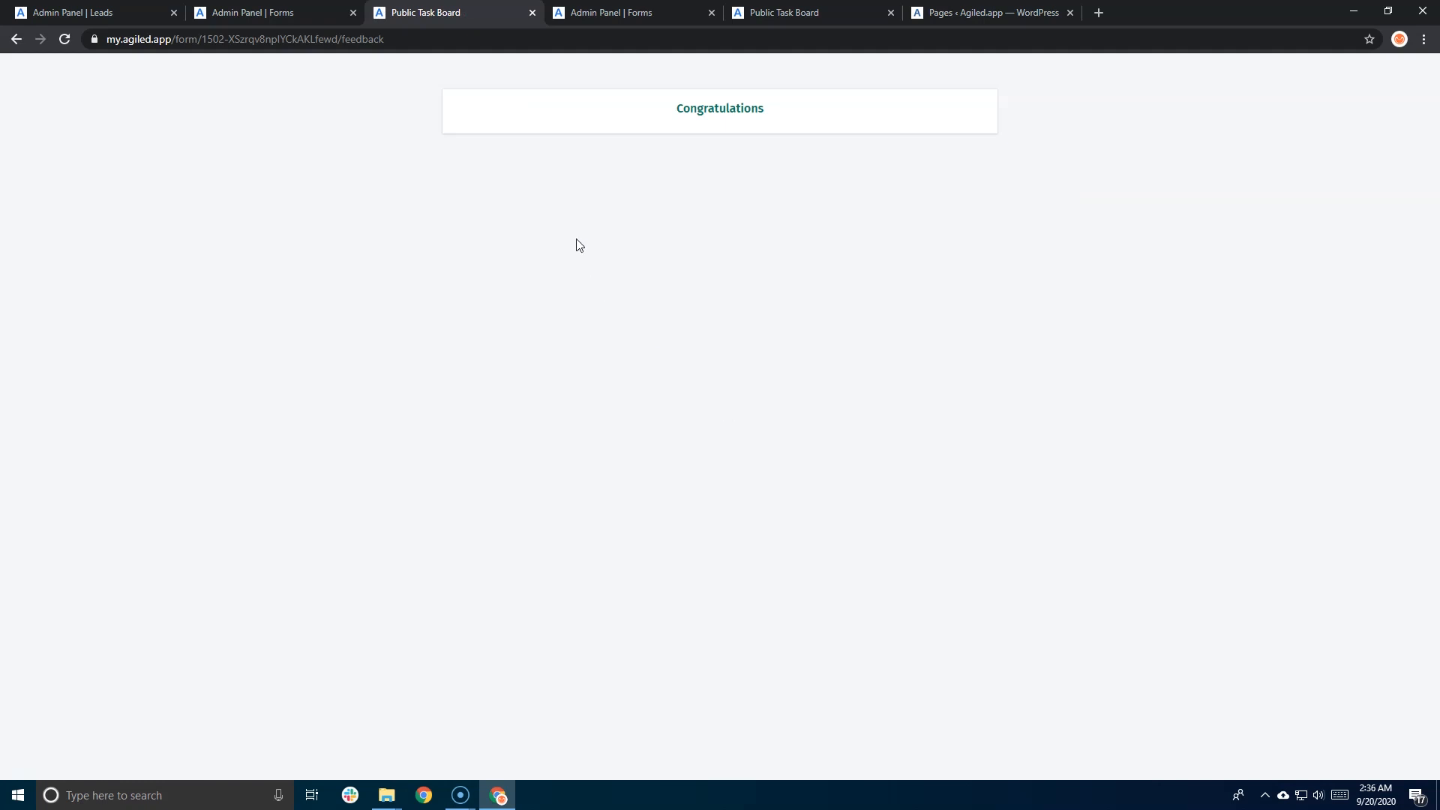
click(260, 13)
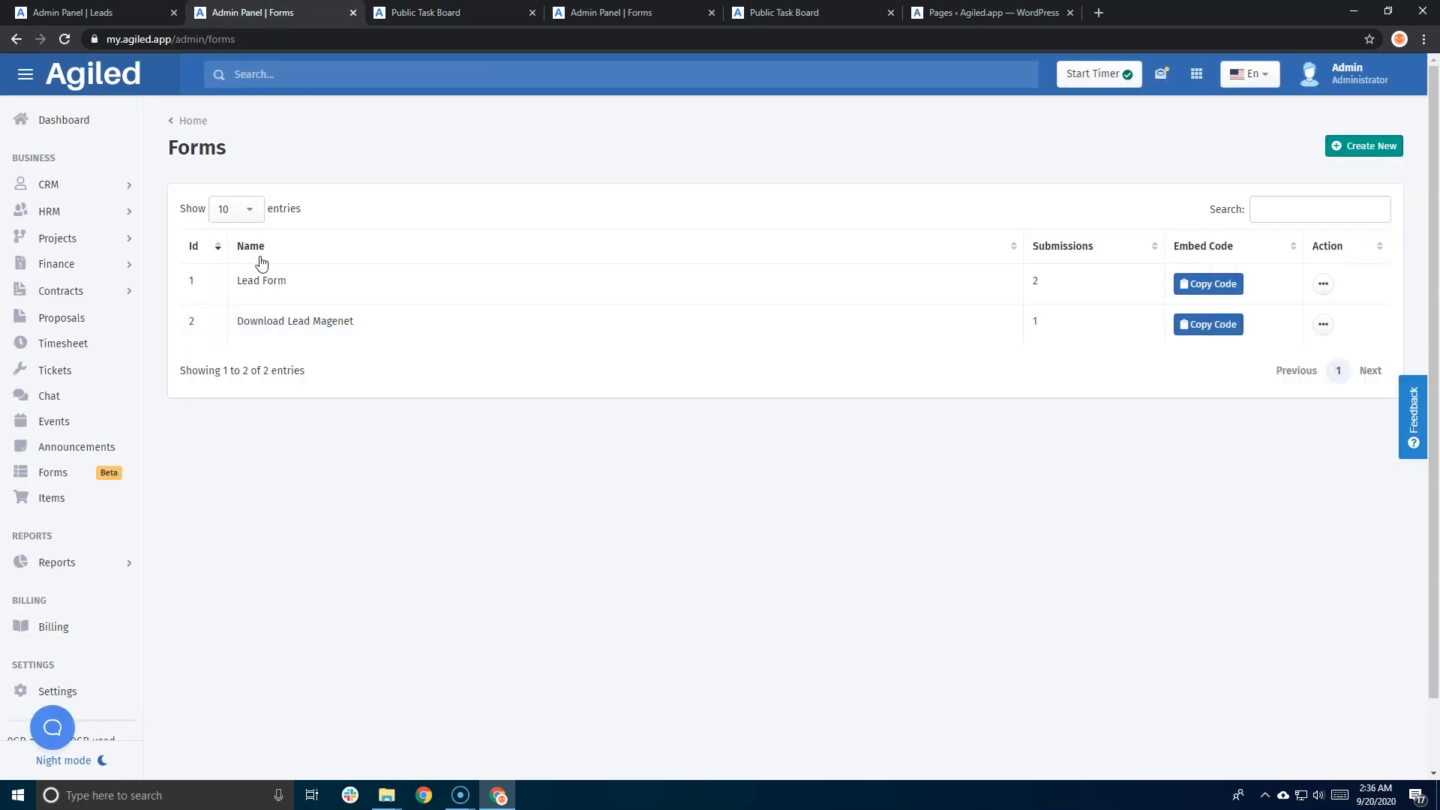
- Open the Lanisters lead from the leads list, check its Knight job title, then open Forms
click(74, 15)
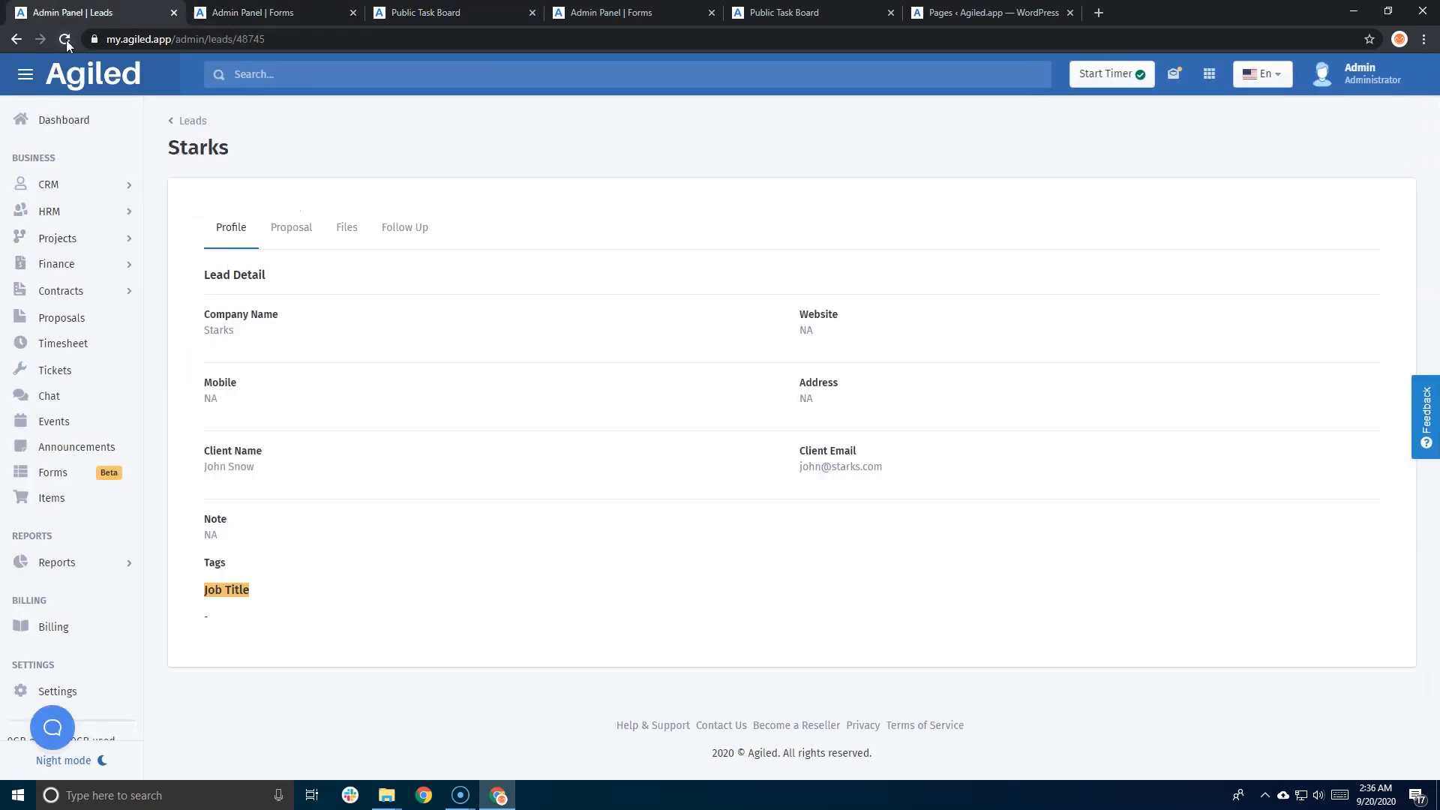
click(190, 123)
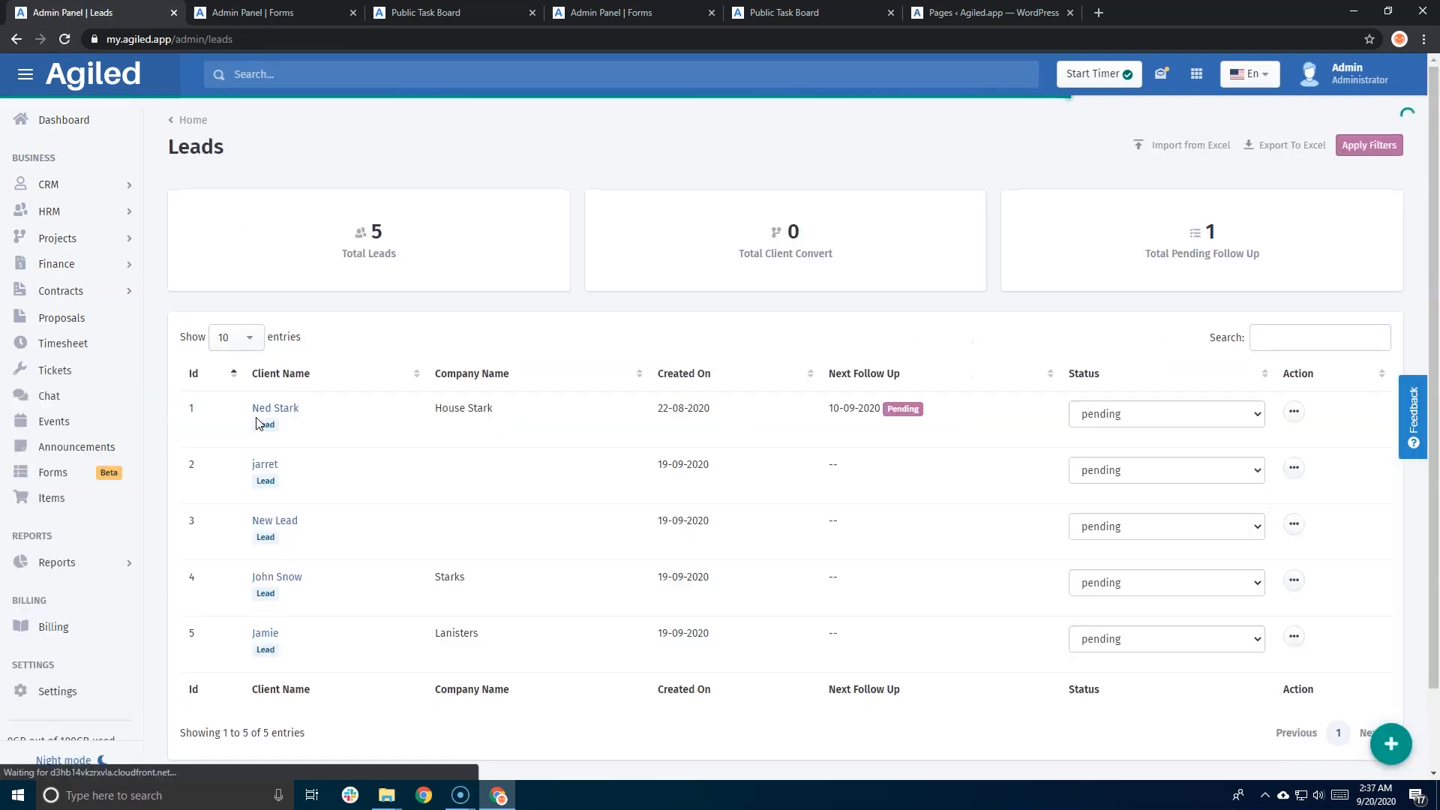
scroll(257, 420, down, 1)
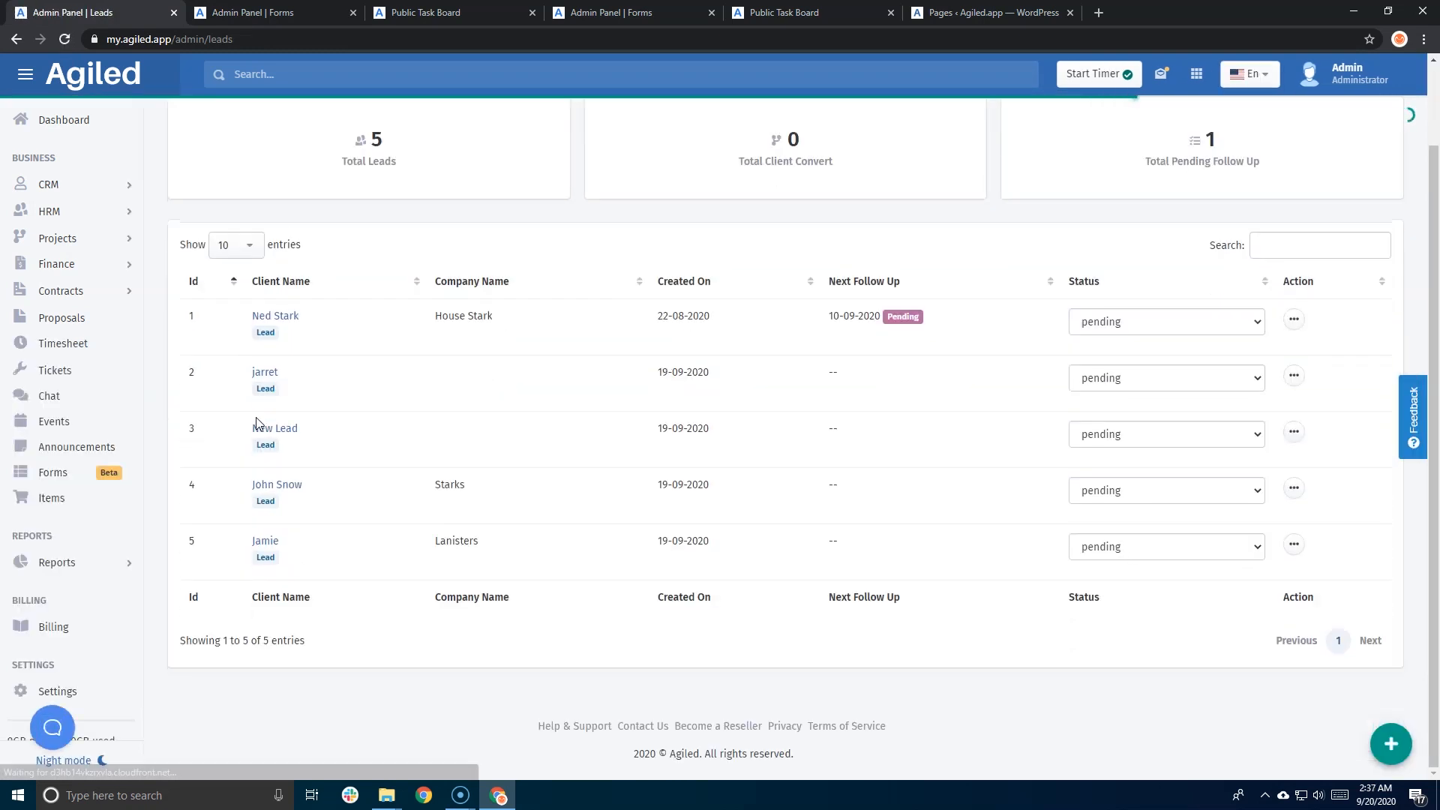
click(262, 544)
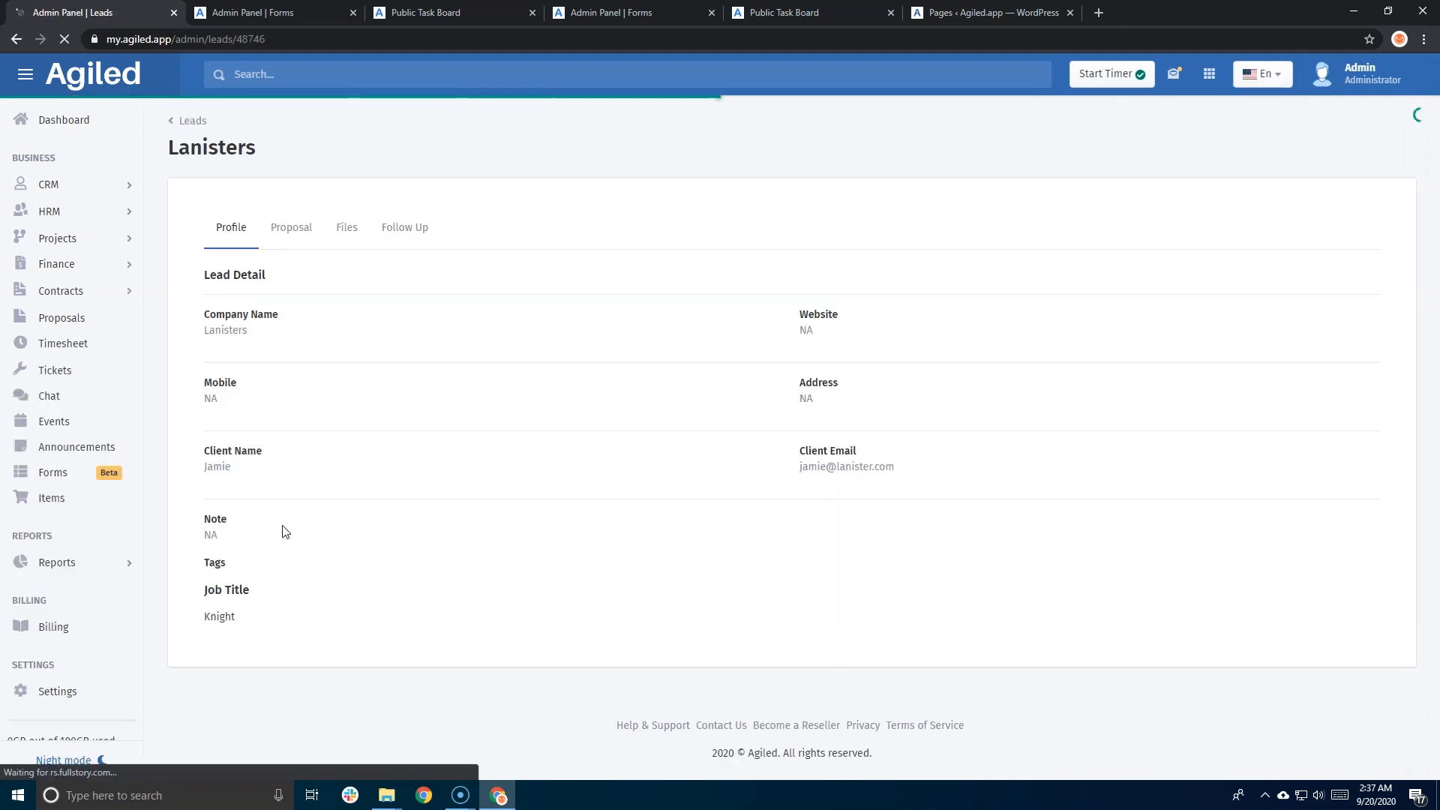
drag(205, 617, 235, 623)
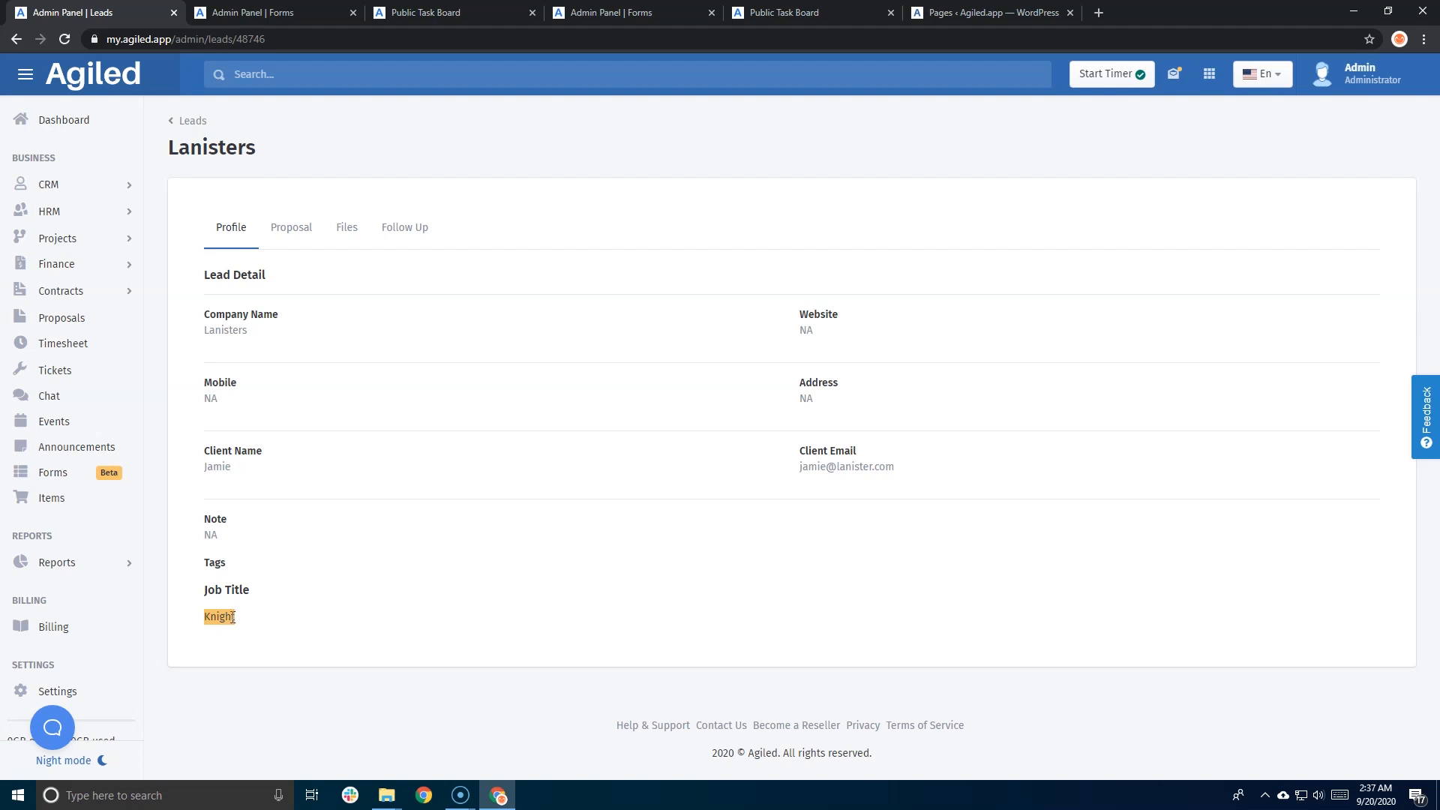
click(228, 617)
drag(237, 621, 201, 621)
click(66, 473)
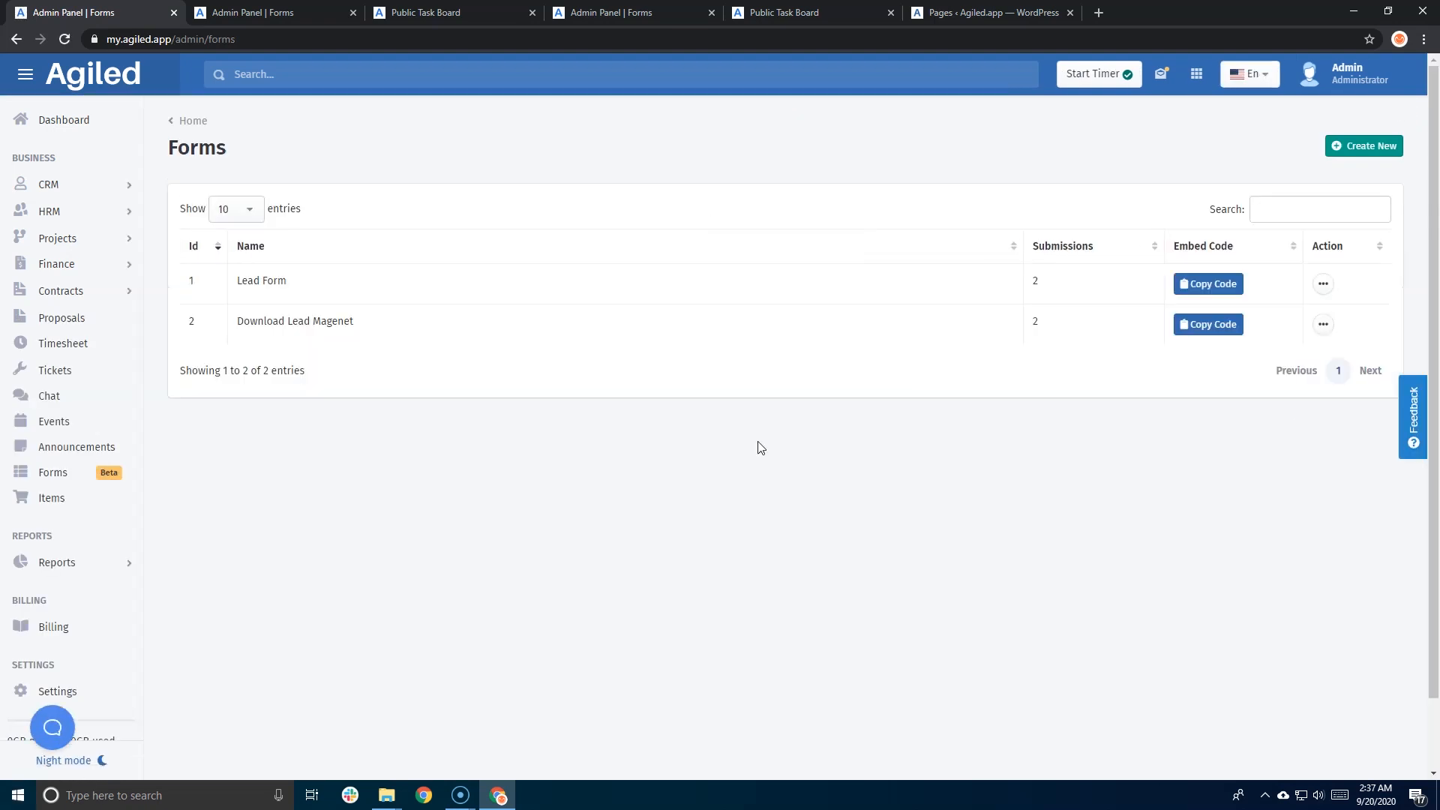
- Review Download Lead Magenet's submissions and entry 1's details, then go back via the Forms breadcrumb
click(1323, 324)
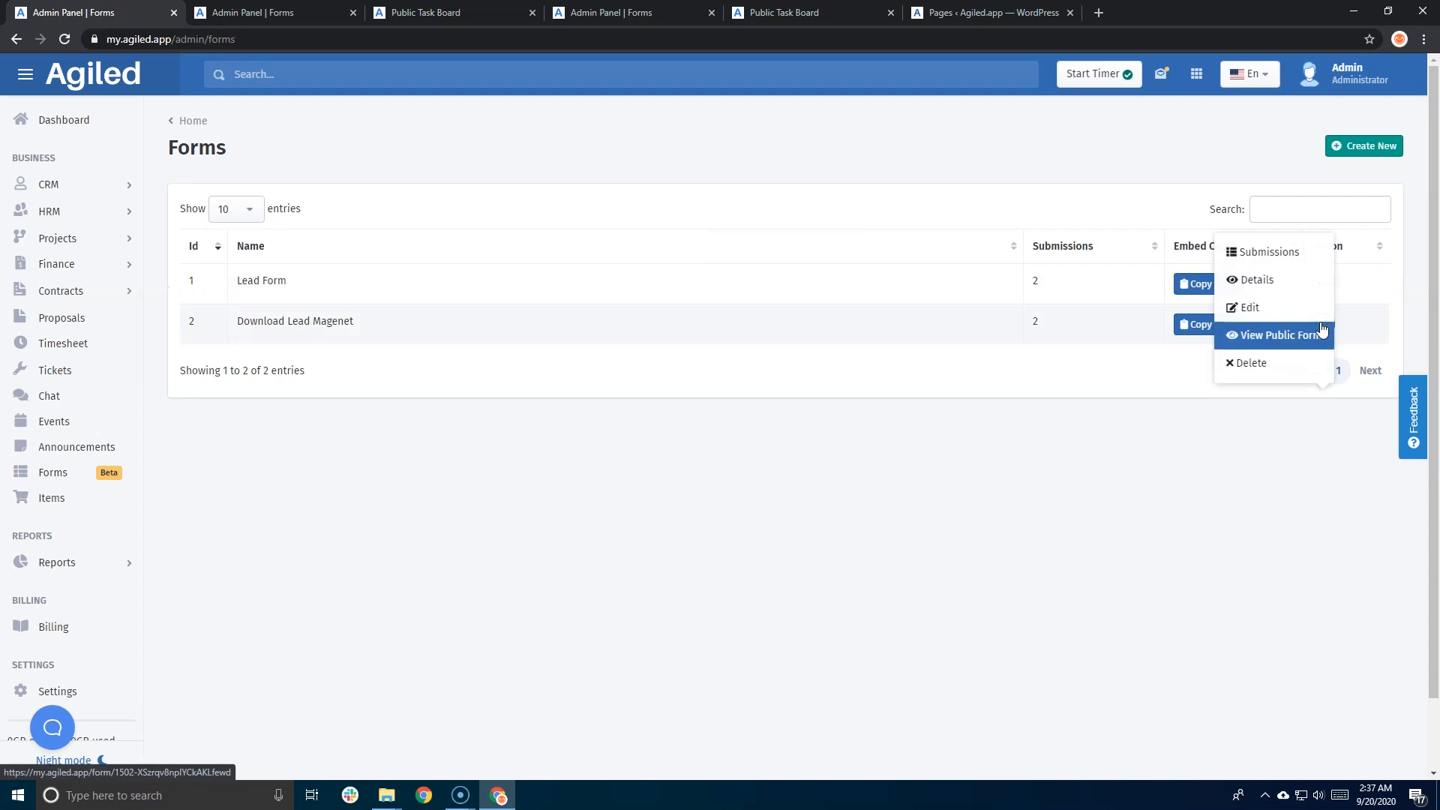
click(1249, 263)
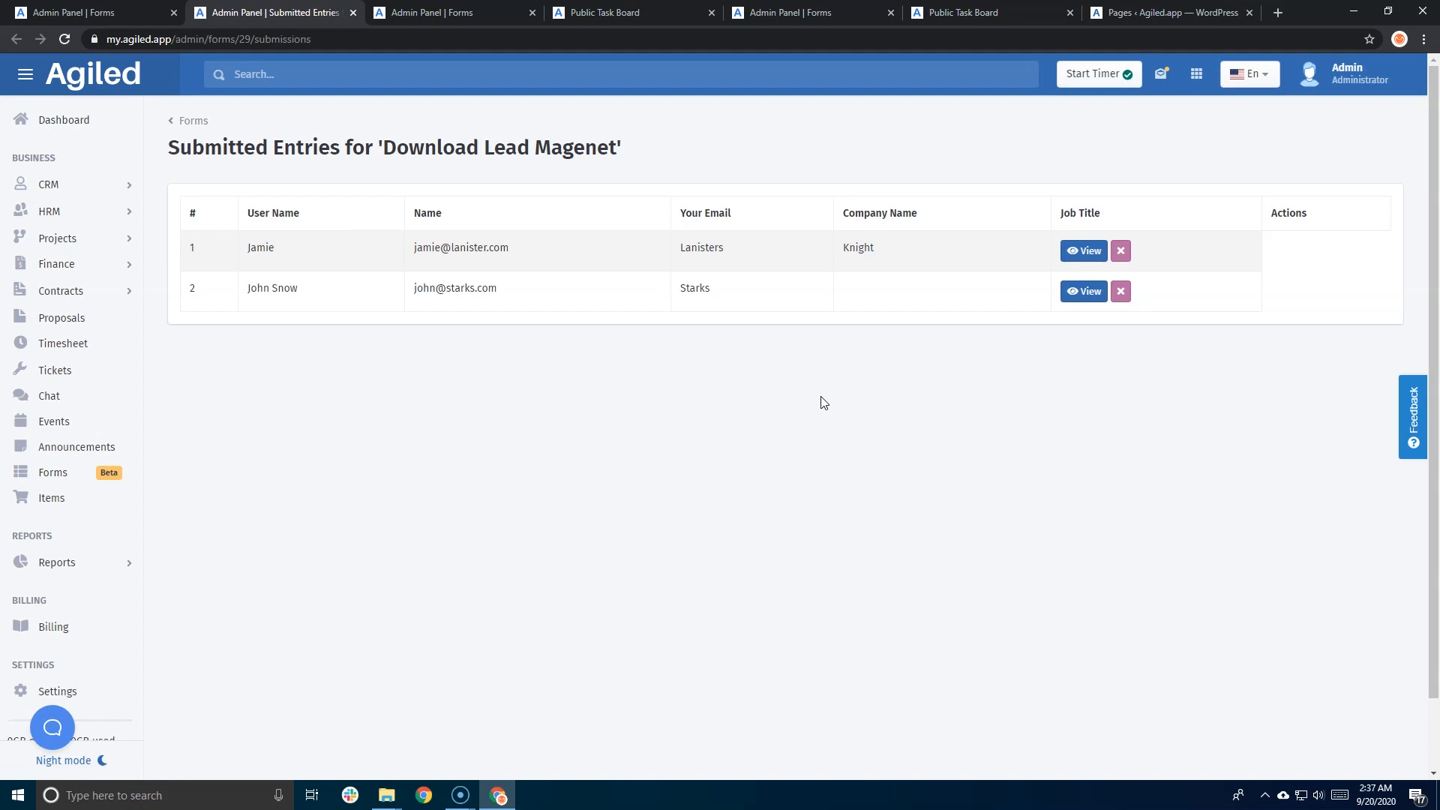
drag(241, 217, 964, 209)
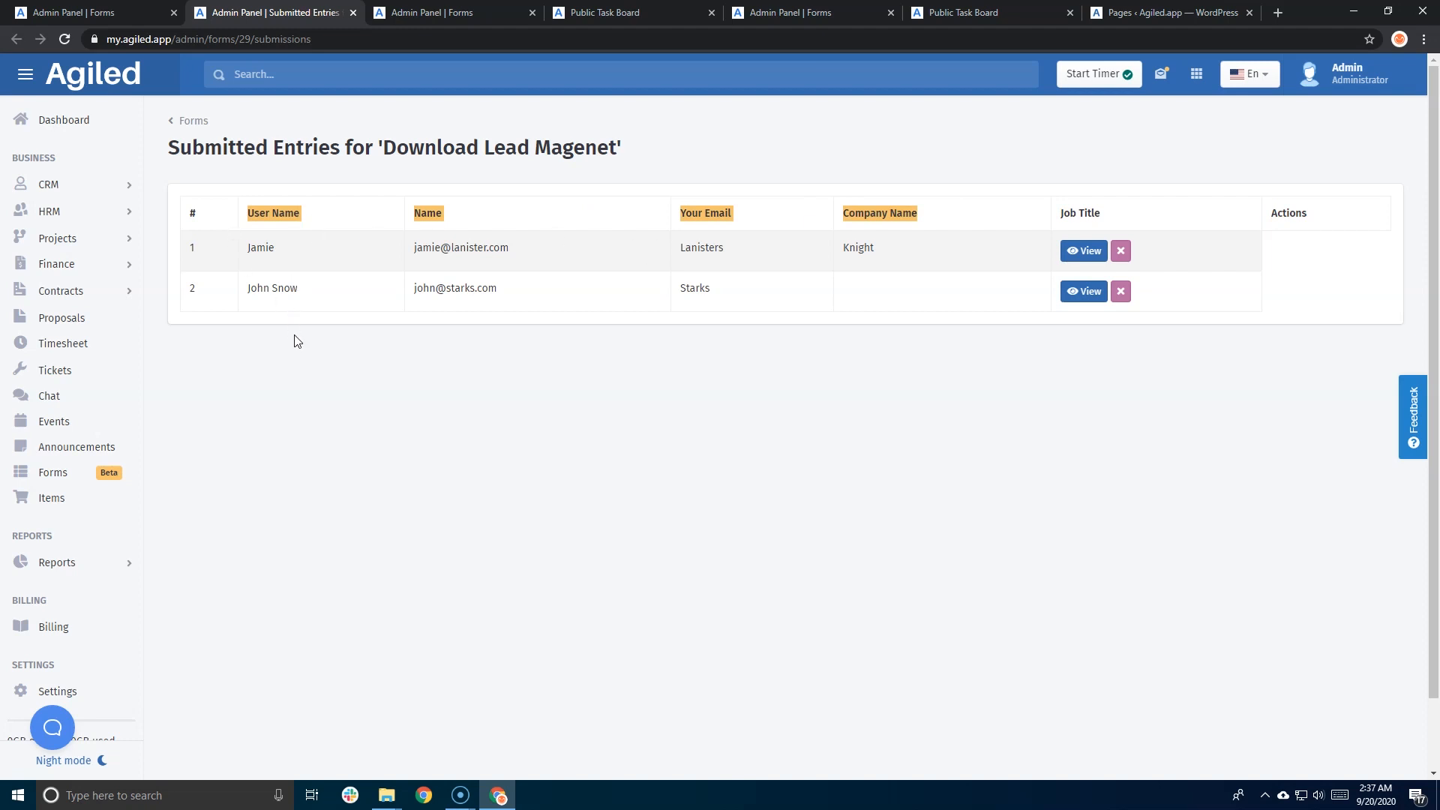
click(767, 266)
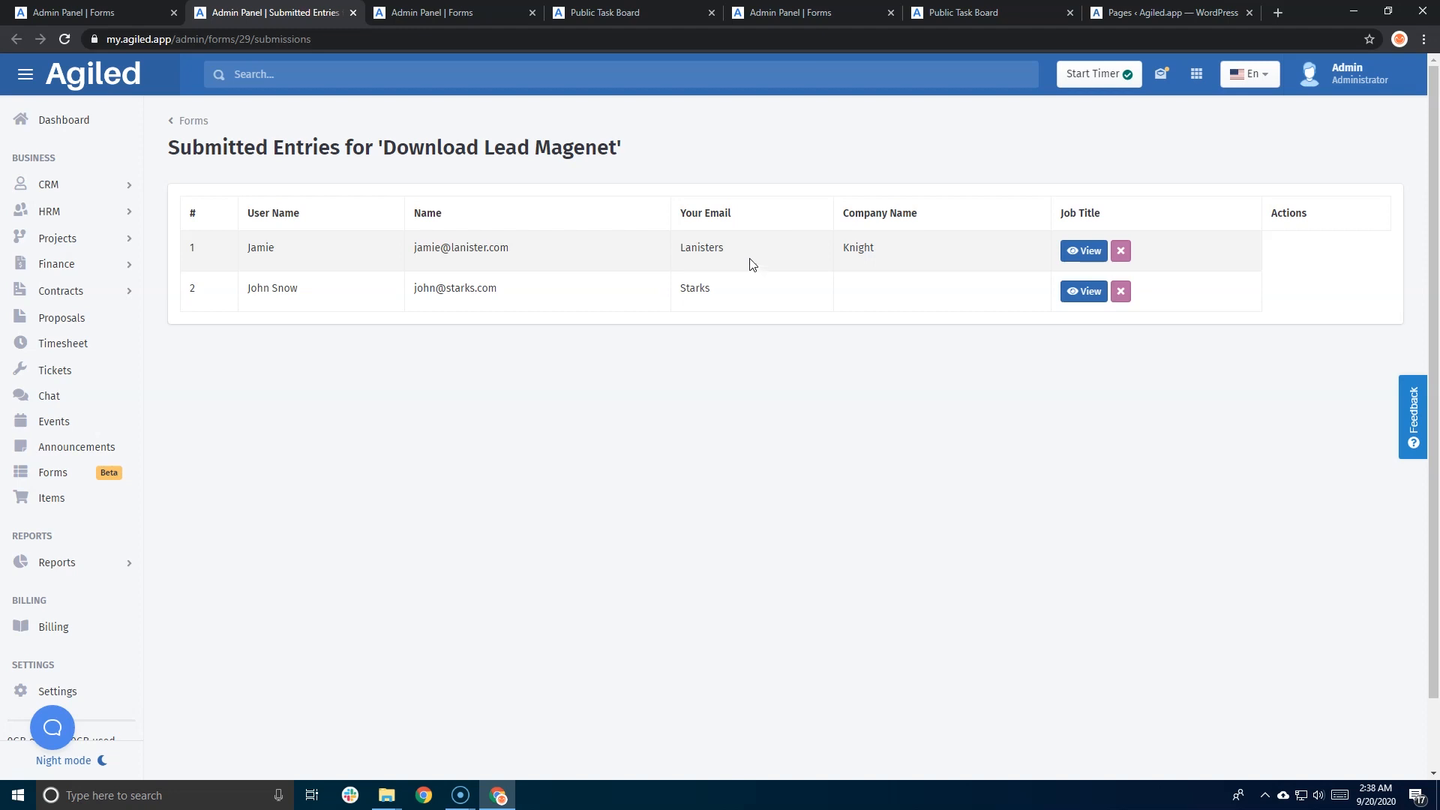
click(1081, 252)
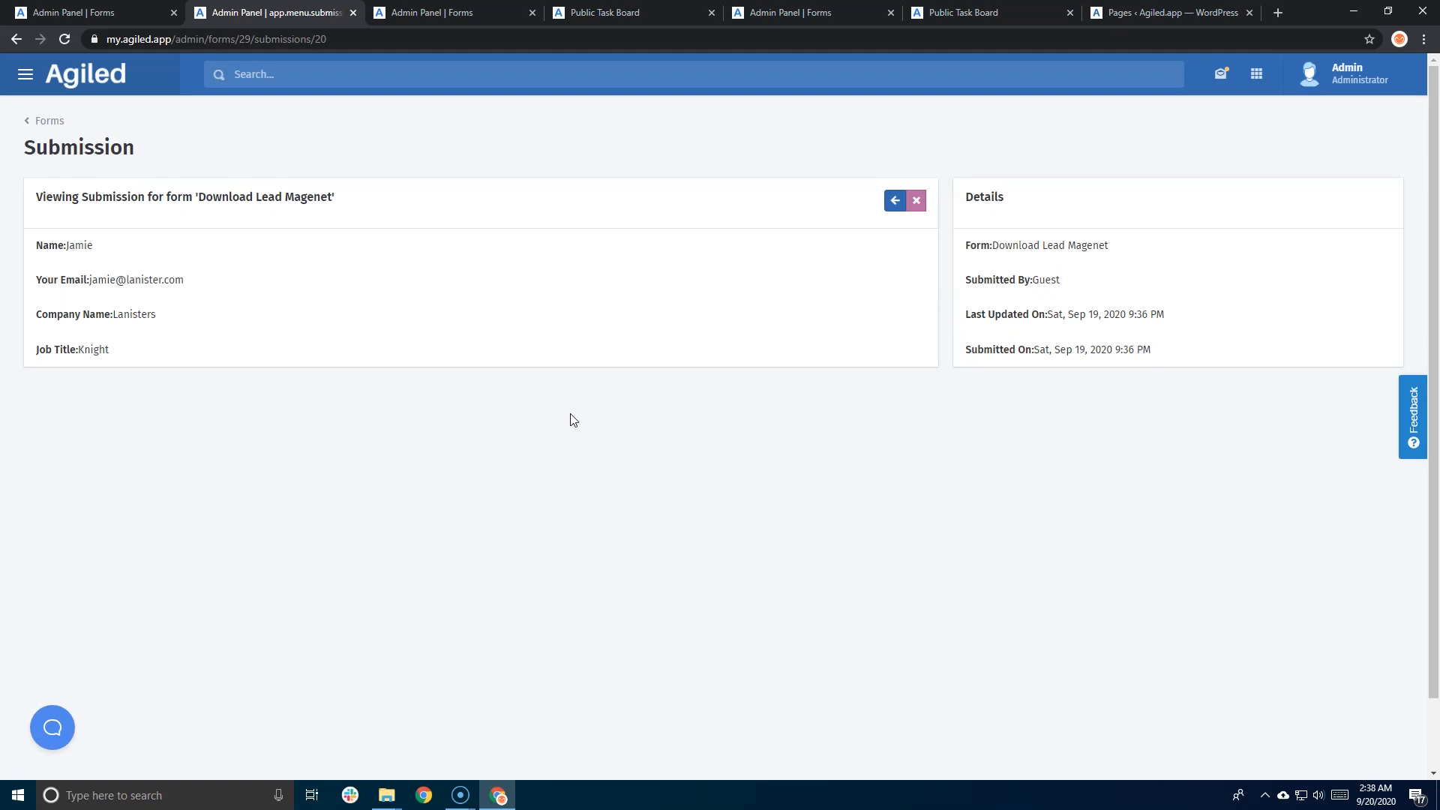
click(48, 122)
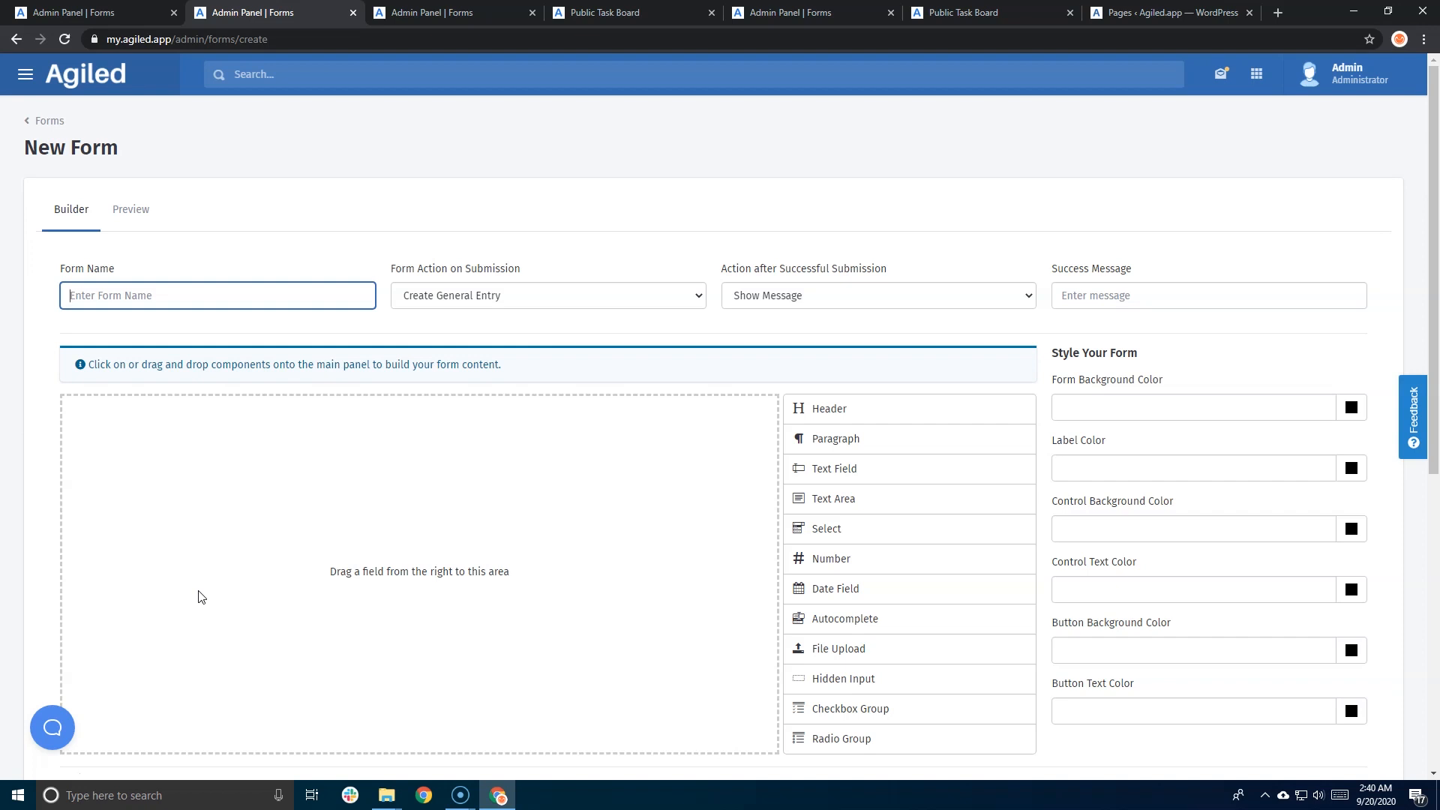
- Add a File Upload field to the form and label it 'Project Requirements'
scroll(501, 421, down, 4)
scroll(500, 423, up, 2)
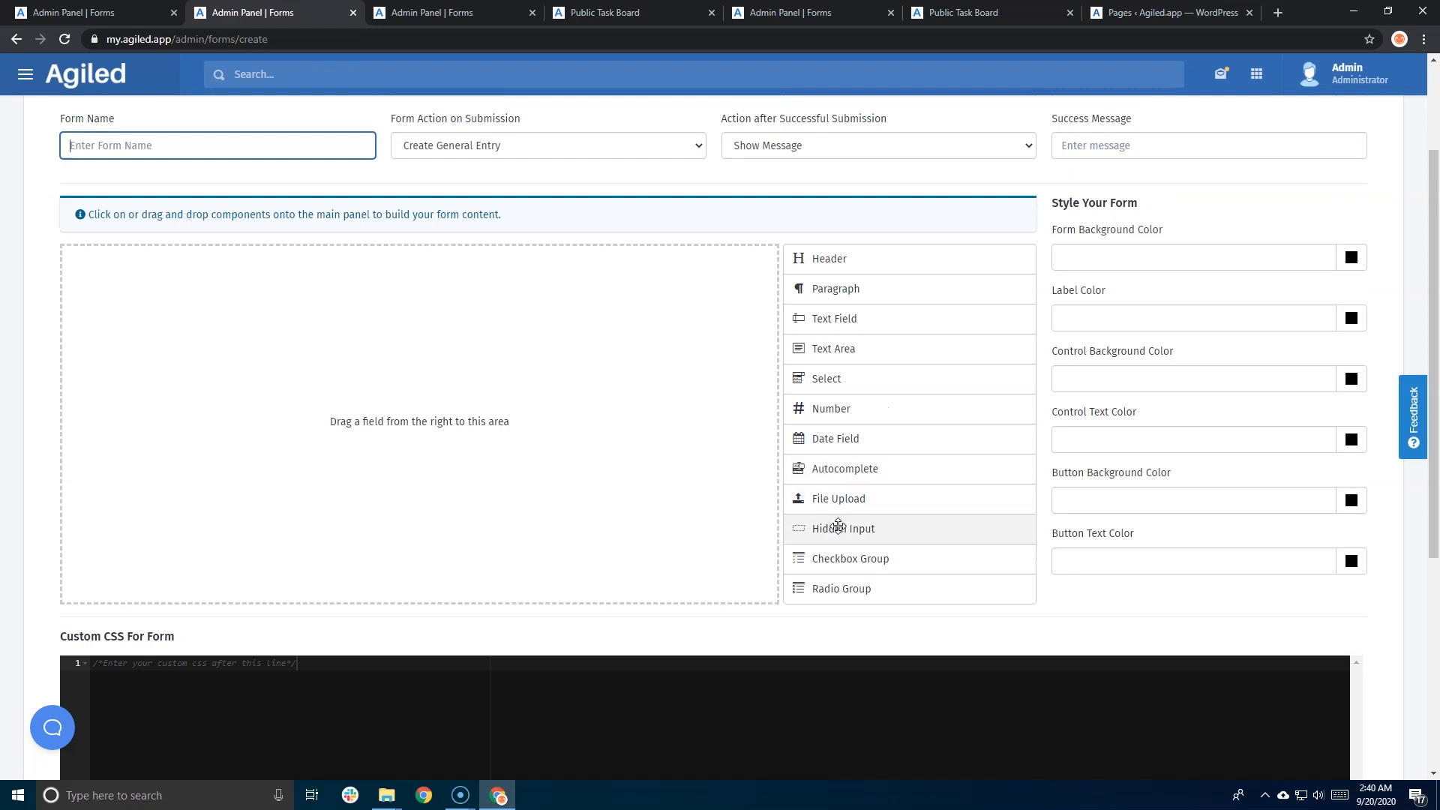
drag(845, 499, 382, 395)
scroll(402, 428, down, 2)
scroll(402, 428, up, 5)
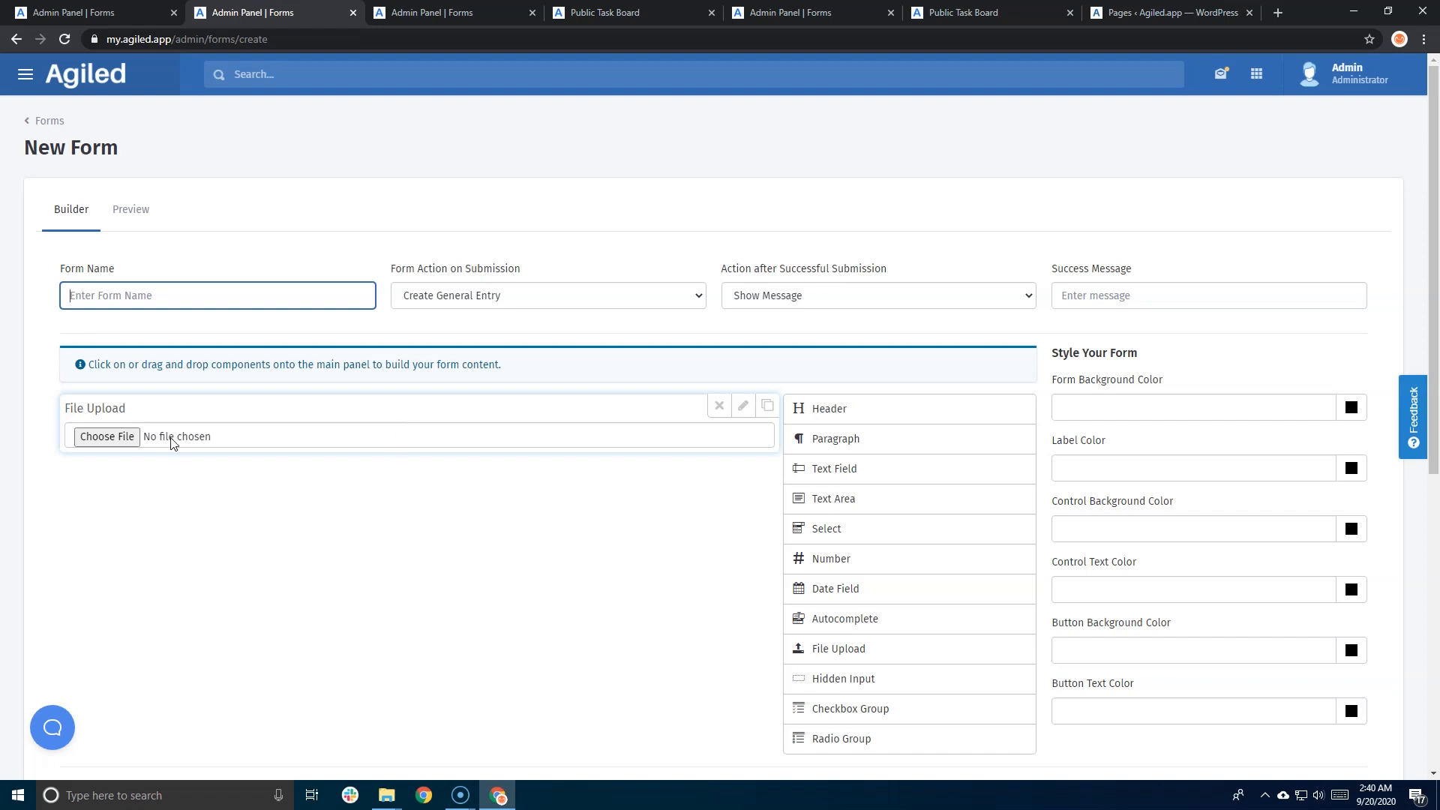
click(743, 408)
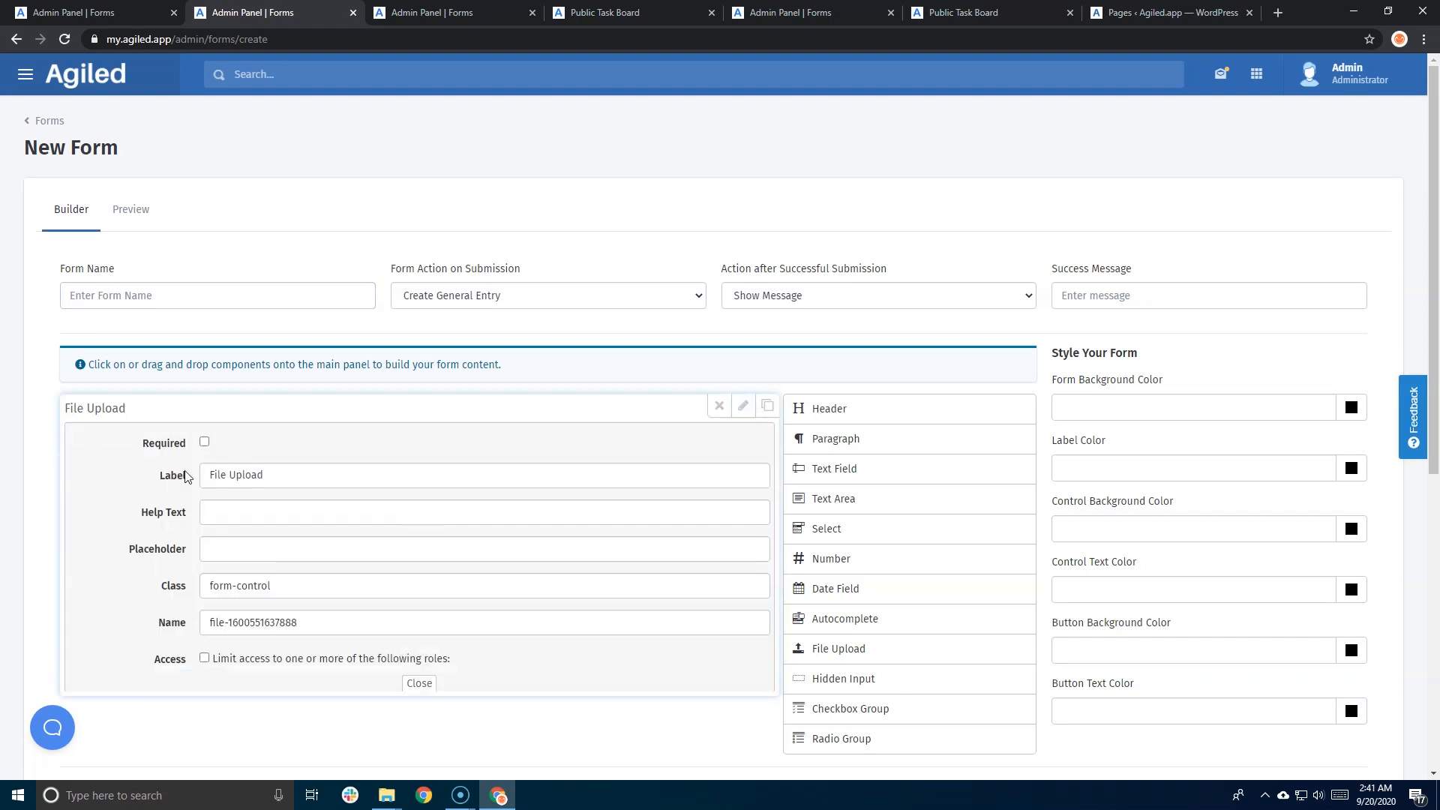
drag(280, 475, 169, 480)
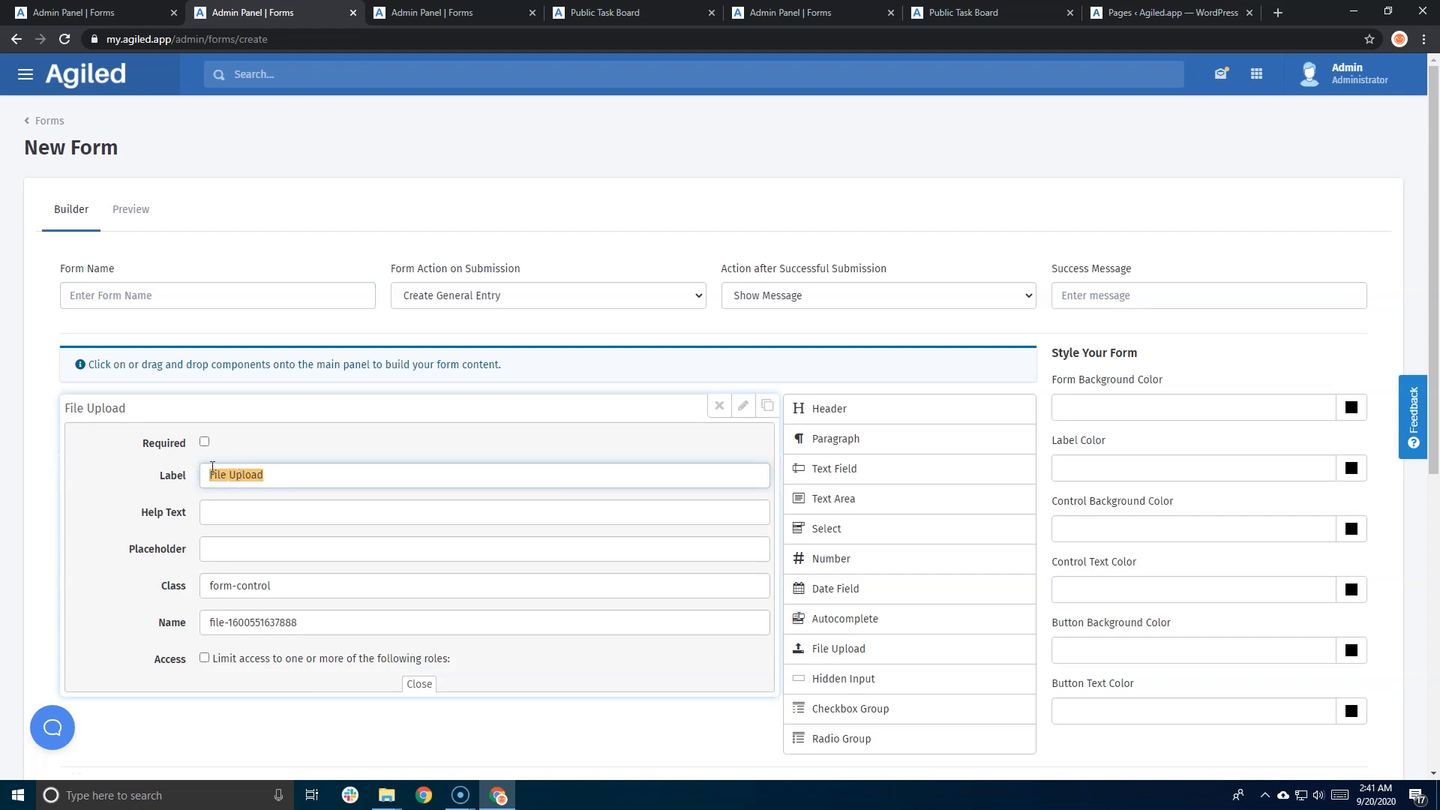
text(Project)
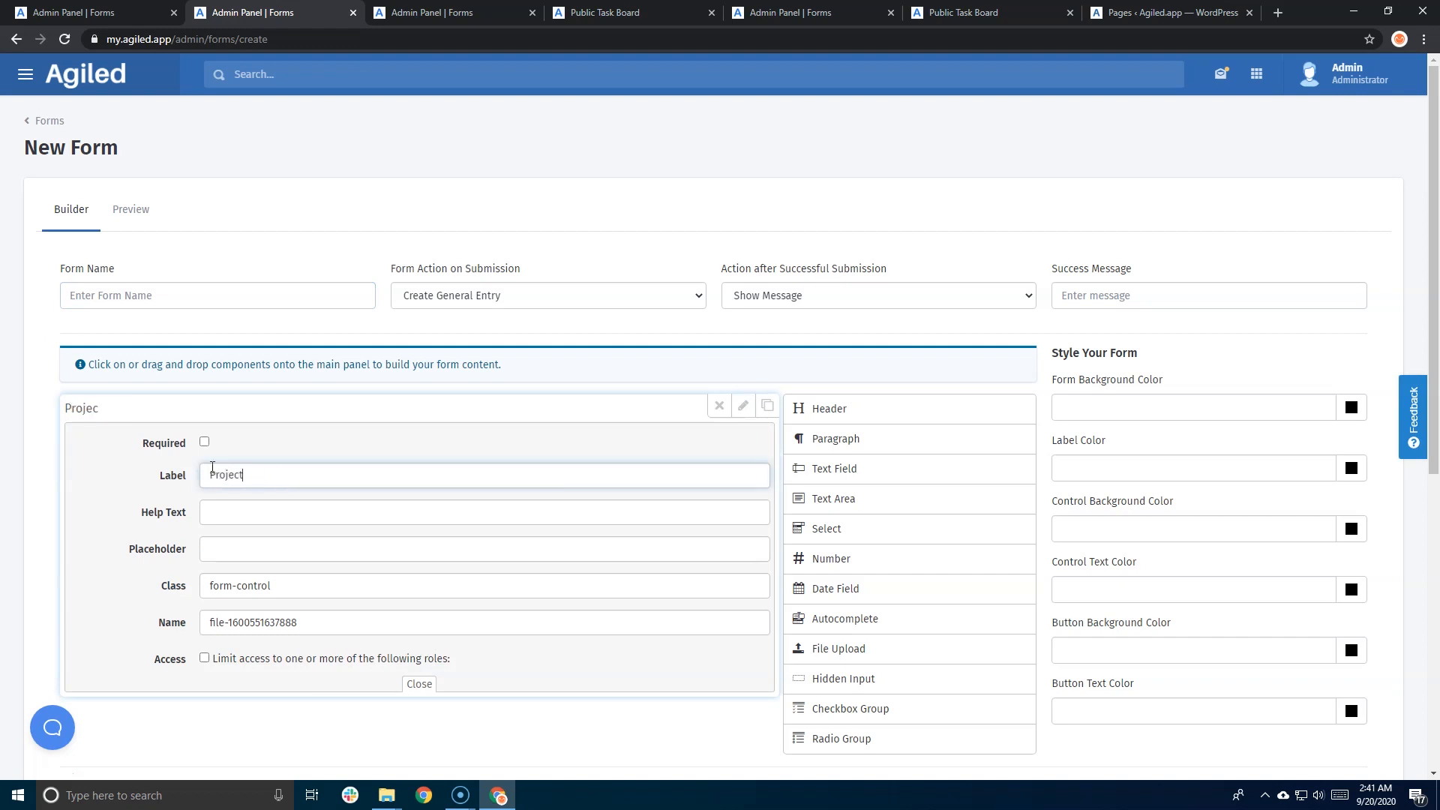
text( Requirements)
scroll(540, 466, down, 1)
click(742, 330)
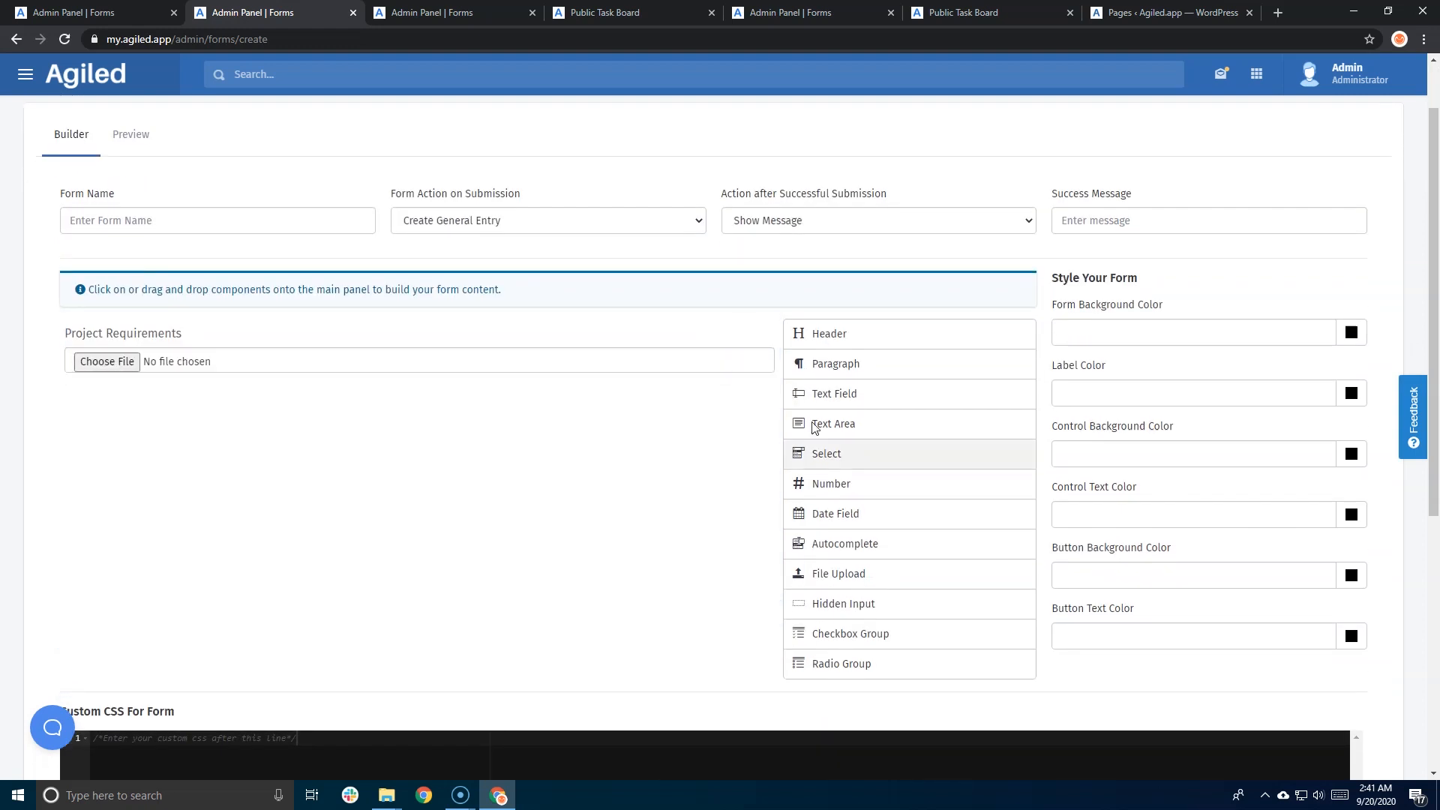
- Add a Select dropdown below Project Requirements, keeping its default Option 1
drag(855, 457, 453, 465)
scroll(456, 471, down, 3)
scroll(274, 344, up, 2)
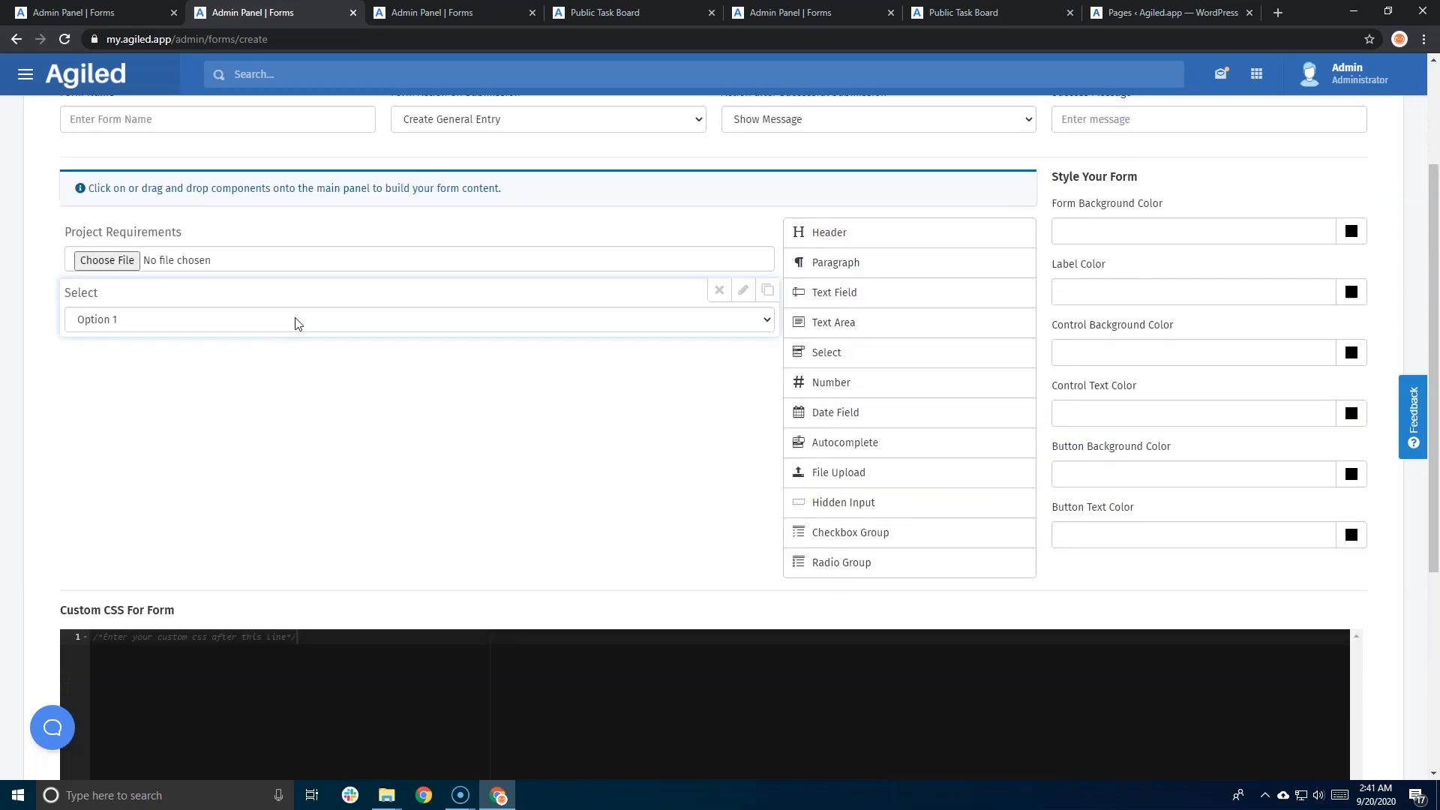
click(742, 291)
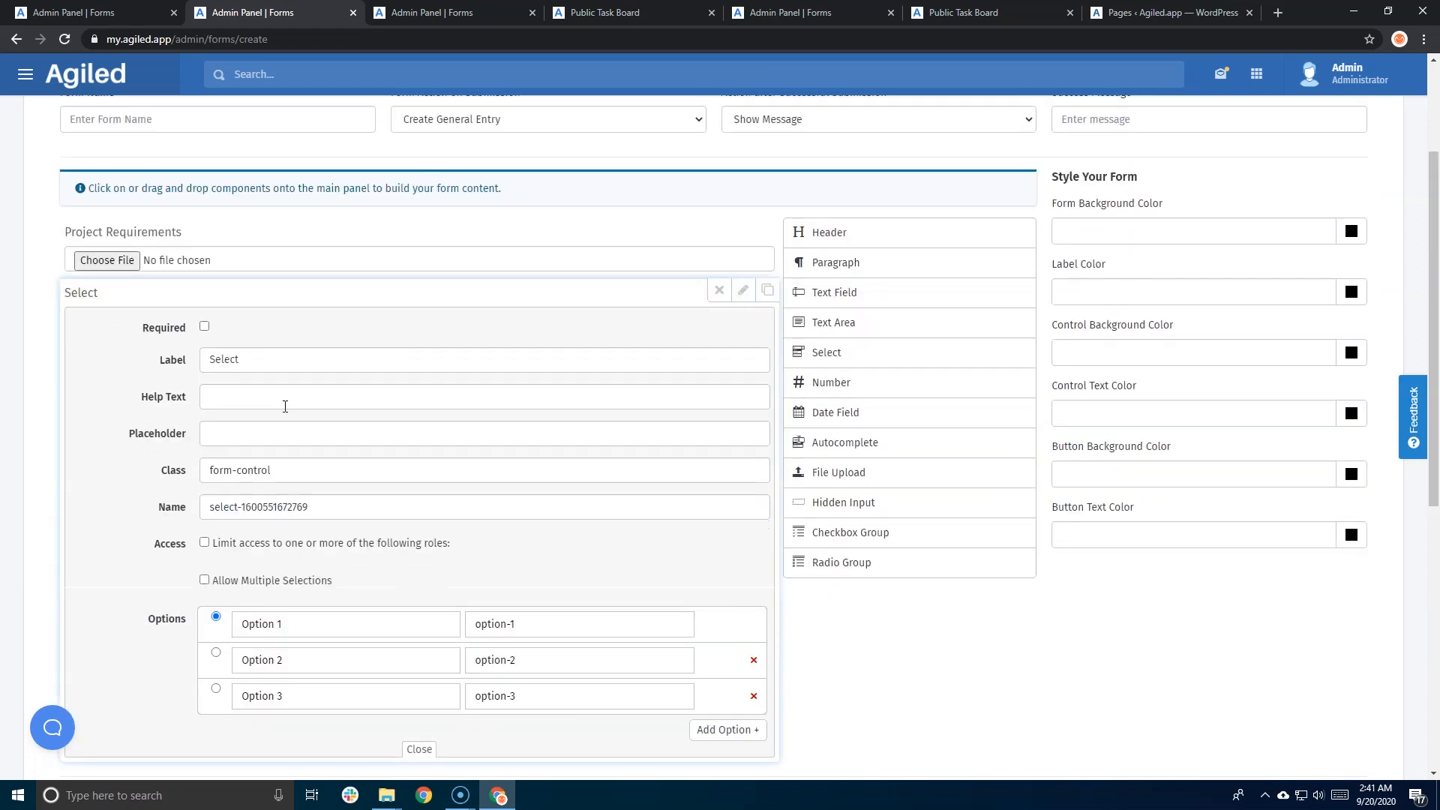
triple_click(273, 478)
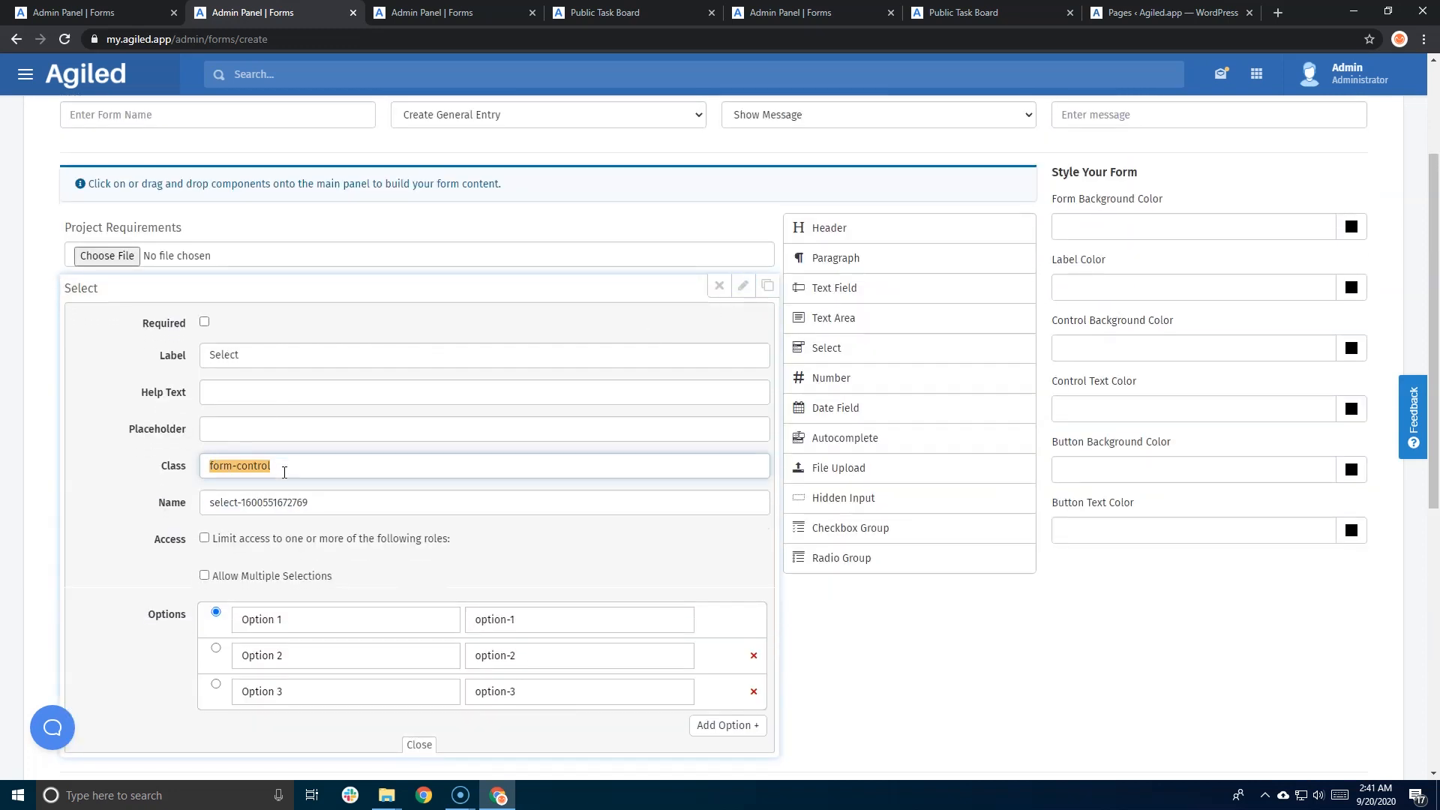
scroll(343, 572, down, 1)
triple_click(239, 554)
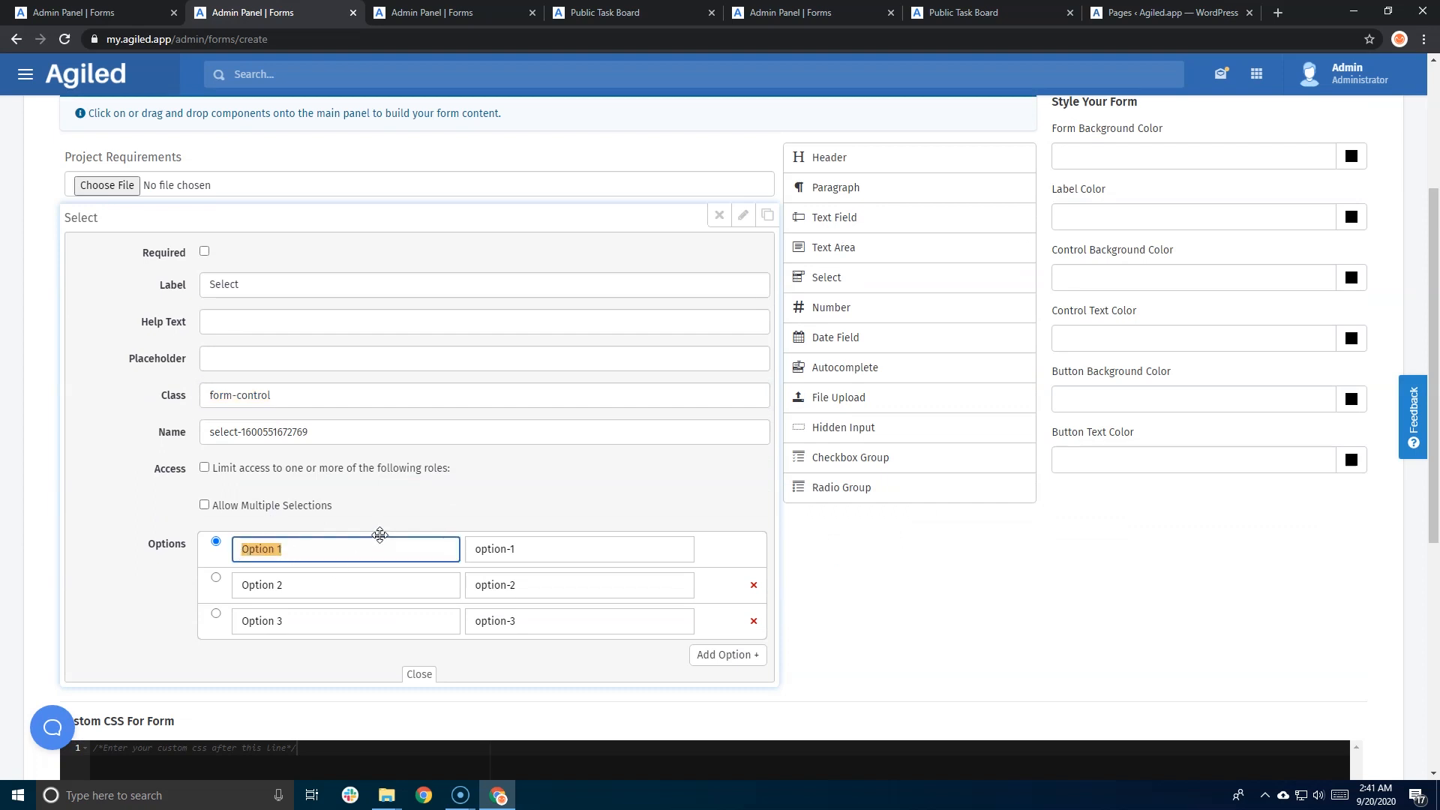
click(118, 591)
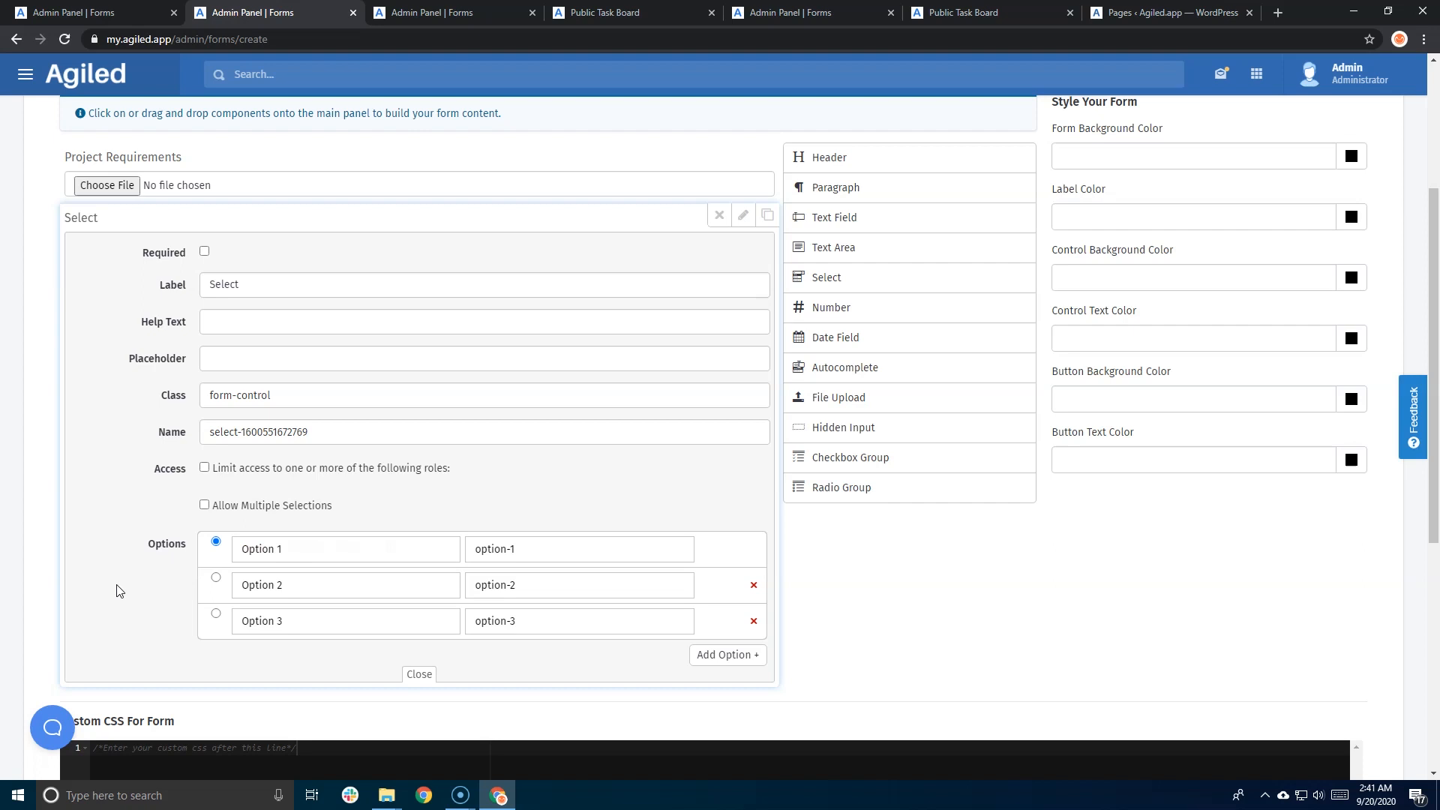
scroll(118, 591, up, 3)
click(738, 440)
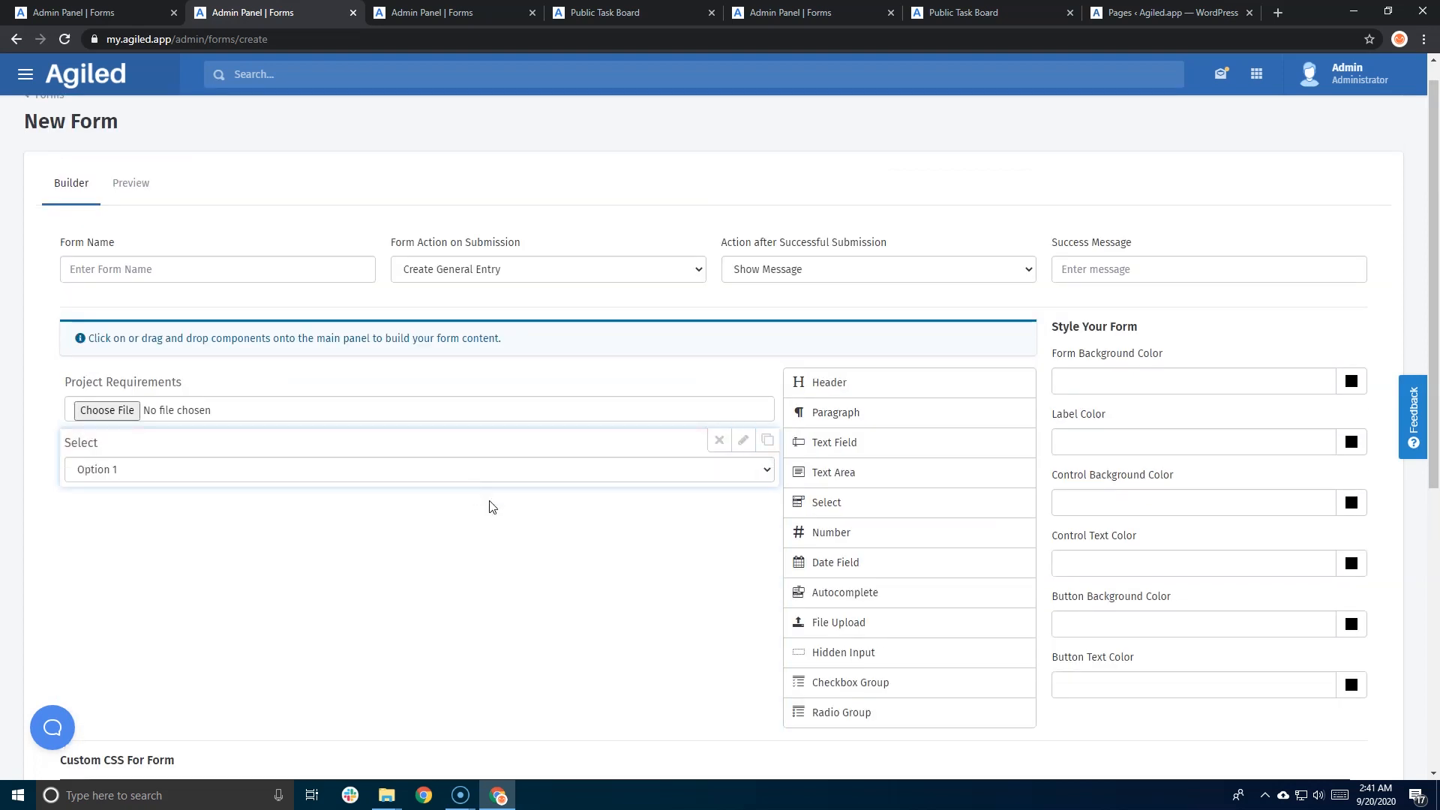
- Add a Checkbox Group field beneath the Select dropdown
scroll(791, 600, down, 1)
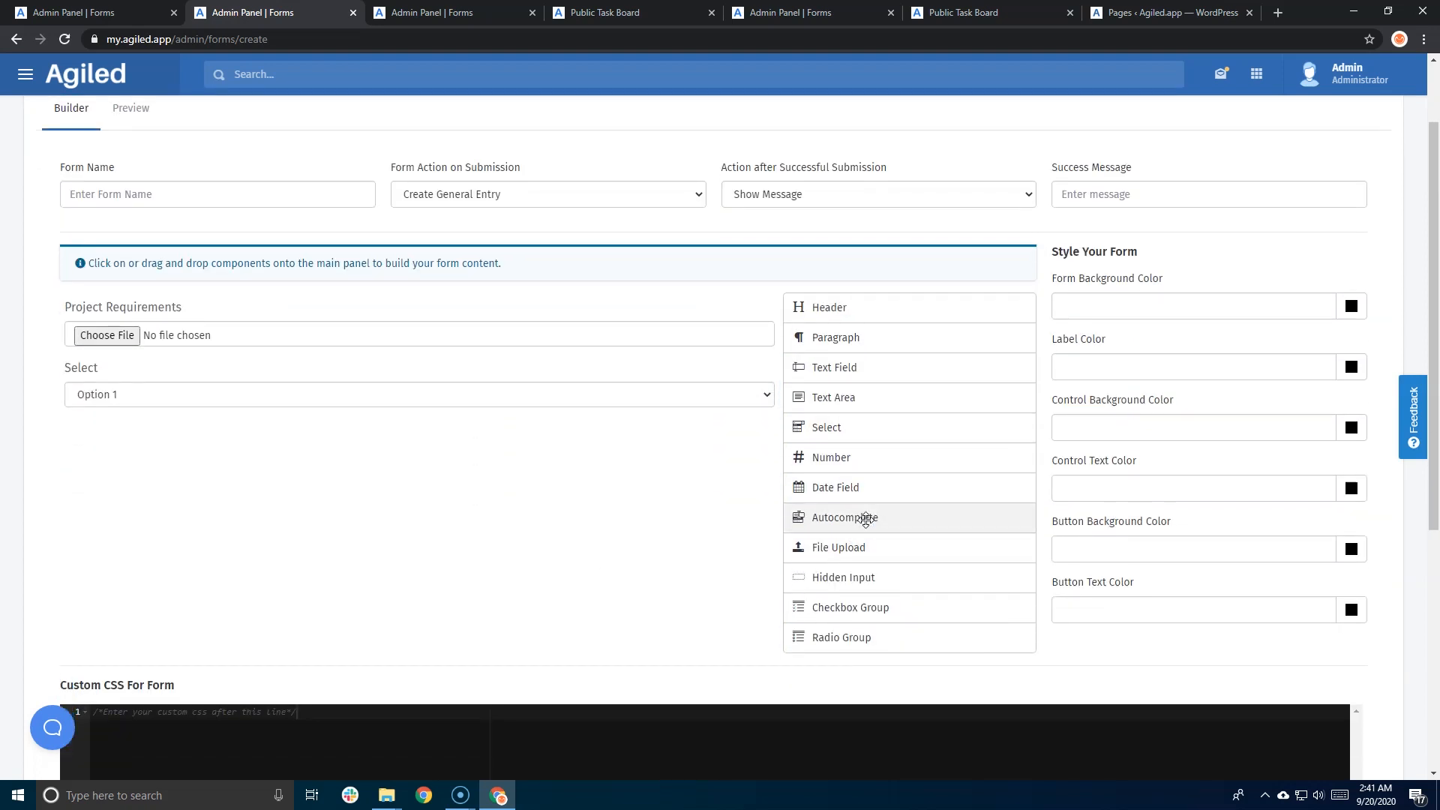
drag(839, 606, 405, 478)
scroll(405, 478, down, 4)
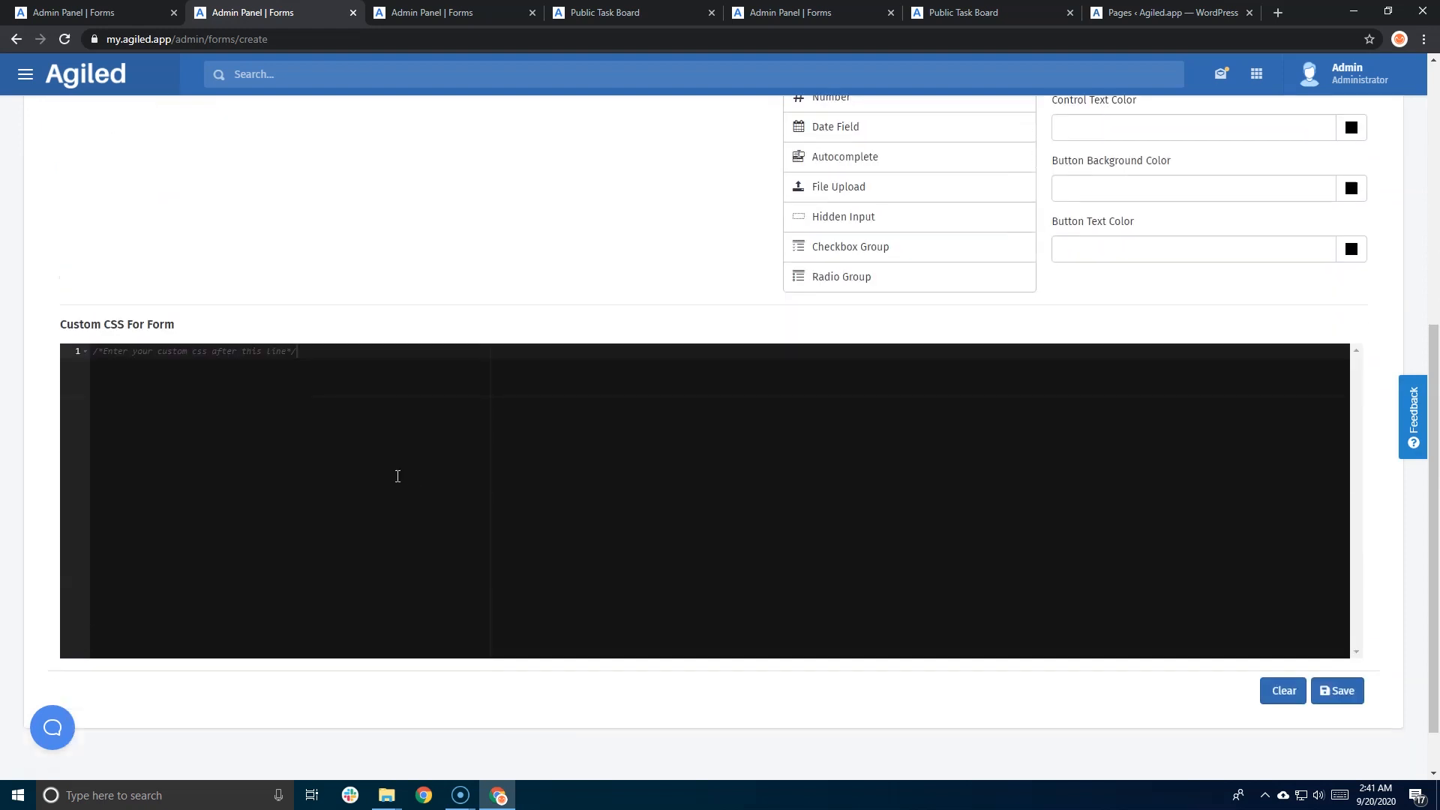
scroll(300, 465, up, 4)
scroll(262, 450, up, 2)
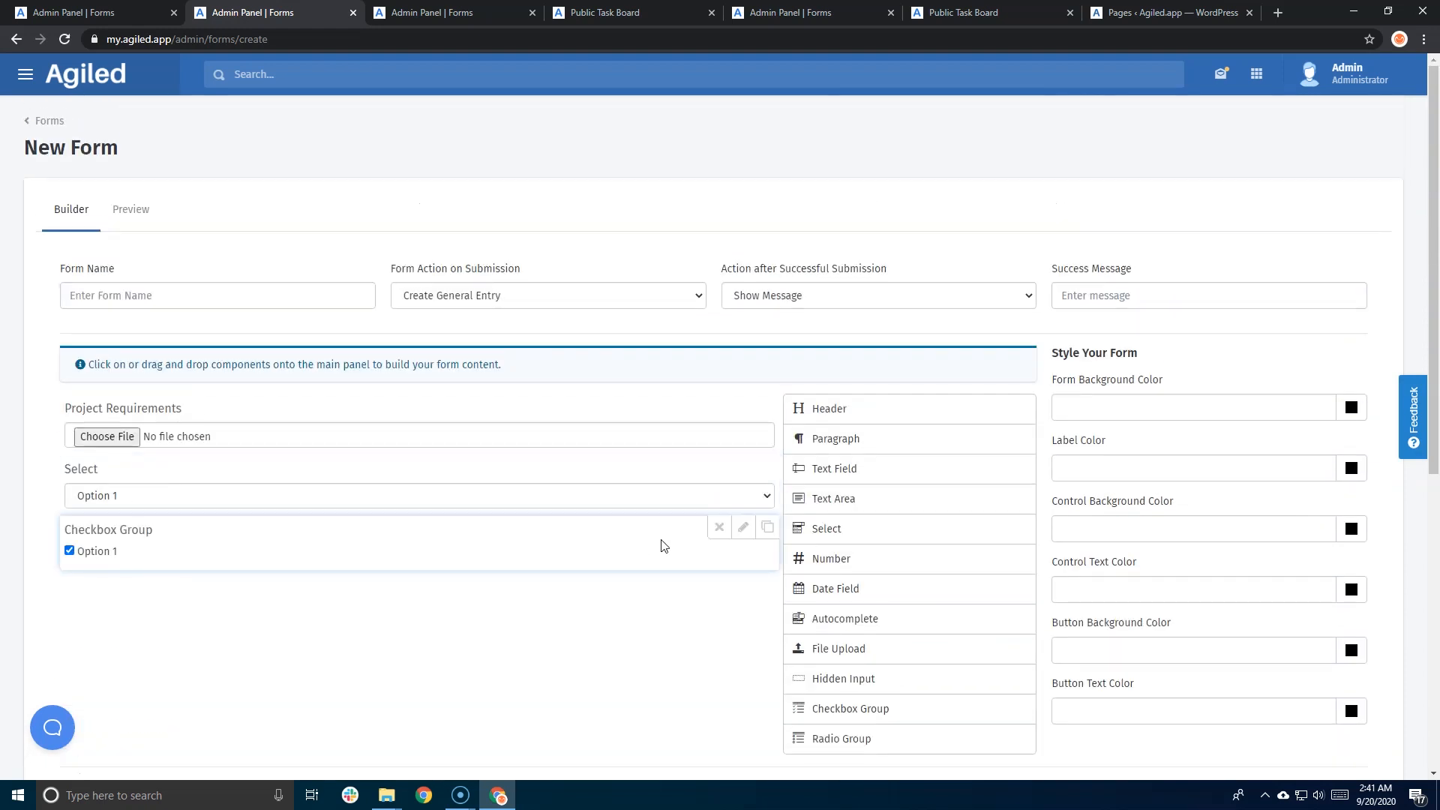
- Relabel the checkbox group as 'Products'
click(742, 528)
drag(299, 595, 165, 595)
key(BackSpace)
text(Proje)
text(cts)
key(BackSpace)
key(BackSpace)
key(BackSpace)
key(BackSpace)
key(BackSpace)
key(BackSpace)
key(BackSpace)
key(BackSpace)
text(Products)
- Change the first checkbox option to SEO
scroll(551, 573, down, 2)
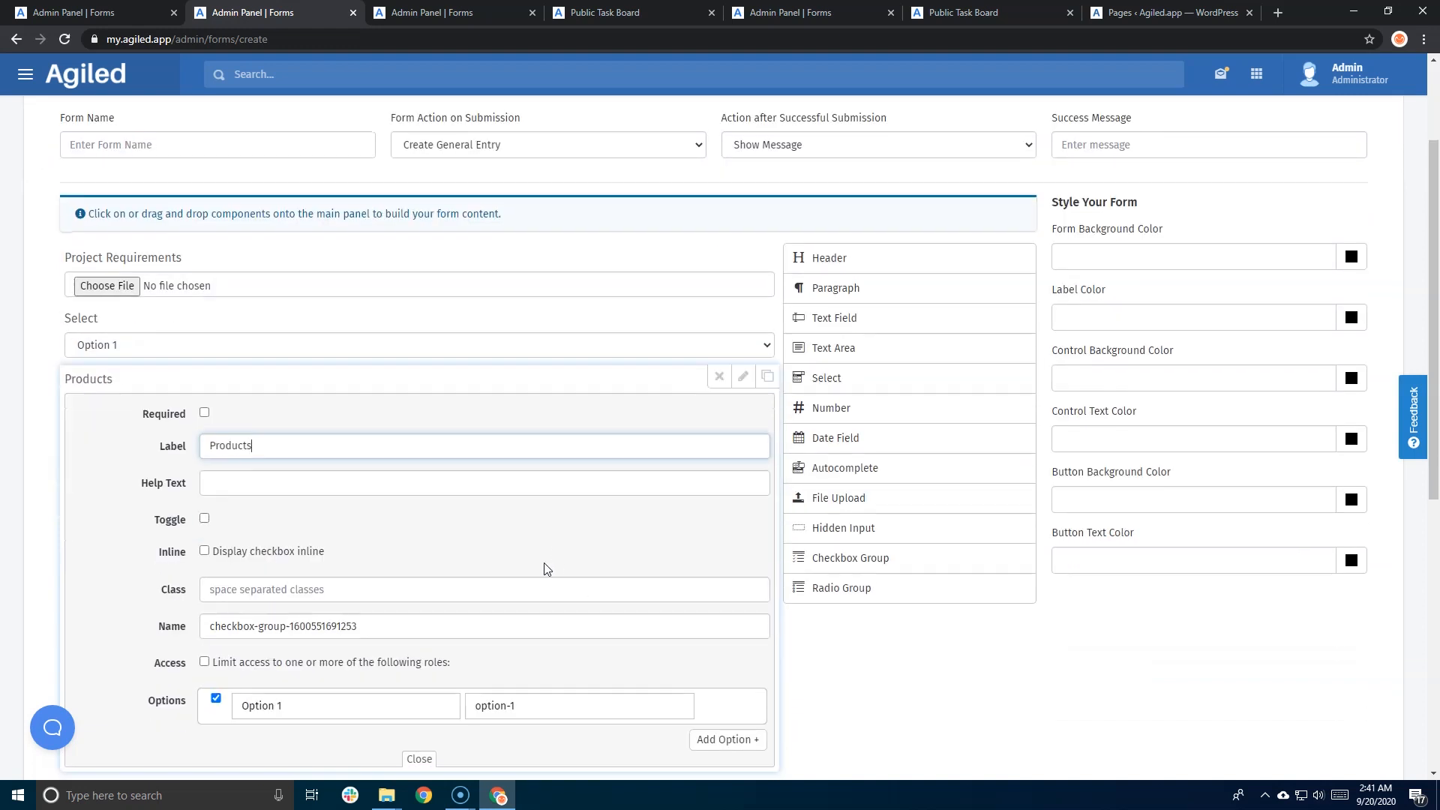
scroll(545, 569, down, 2)
drag(304, 556, 180, 558)
text(T)
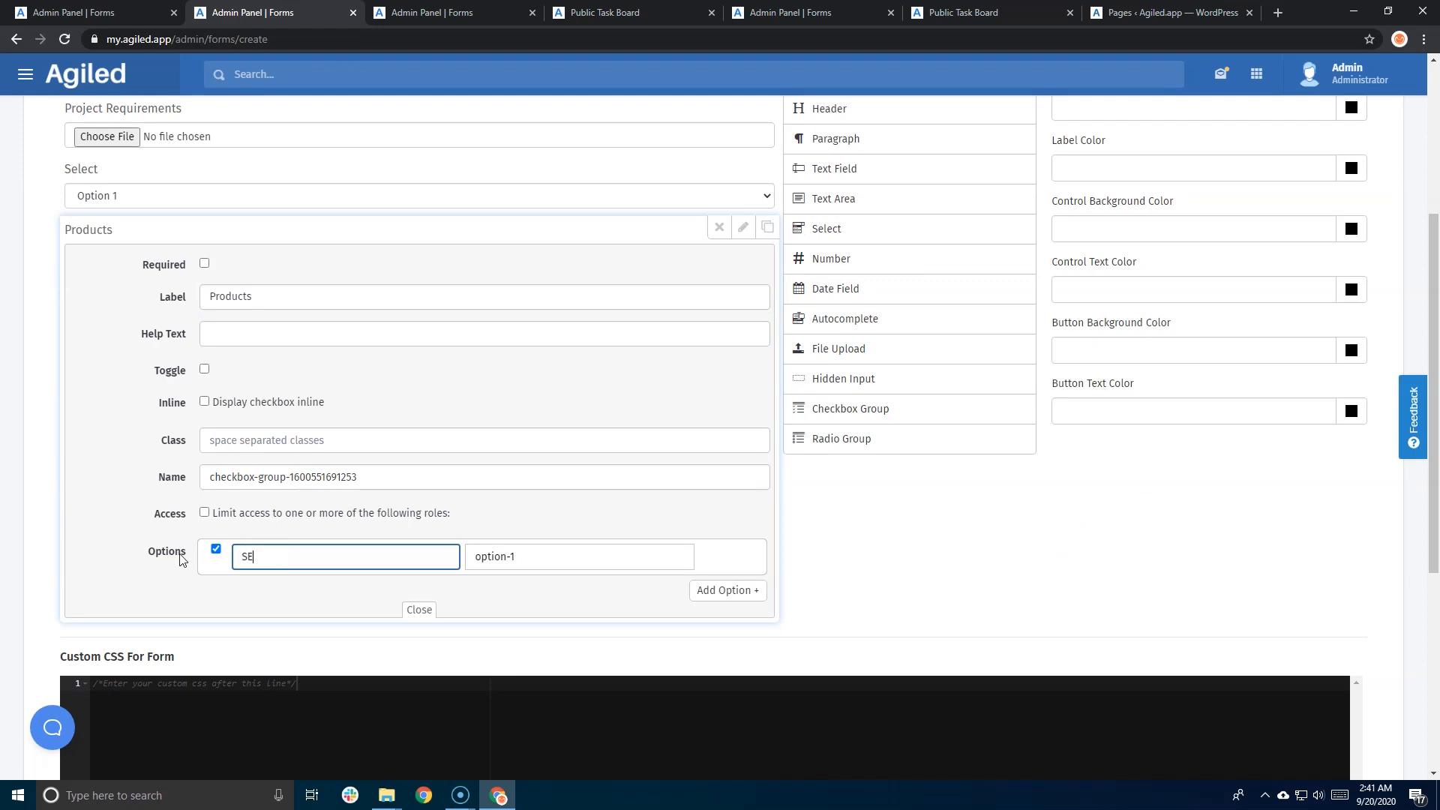
text(EO)
drag(534, 555, 426, 565)
text(S)
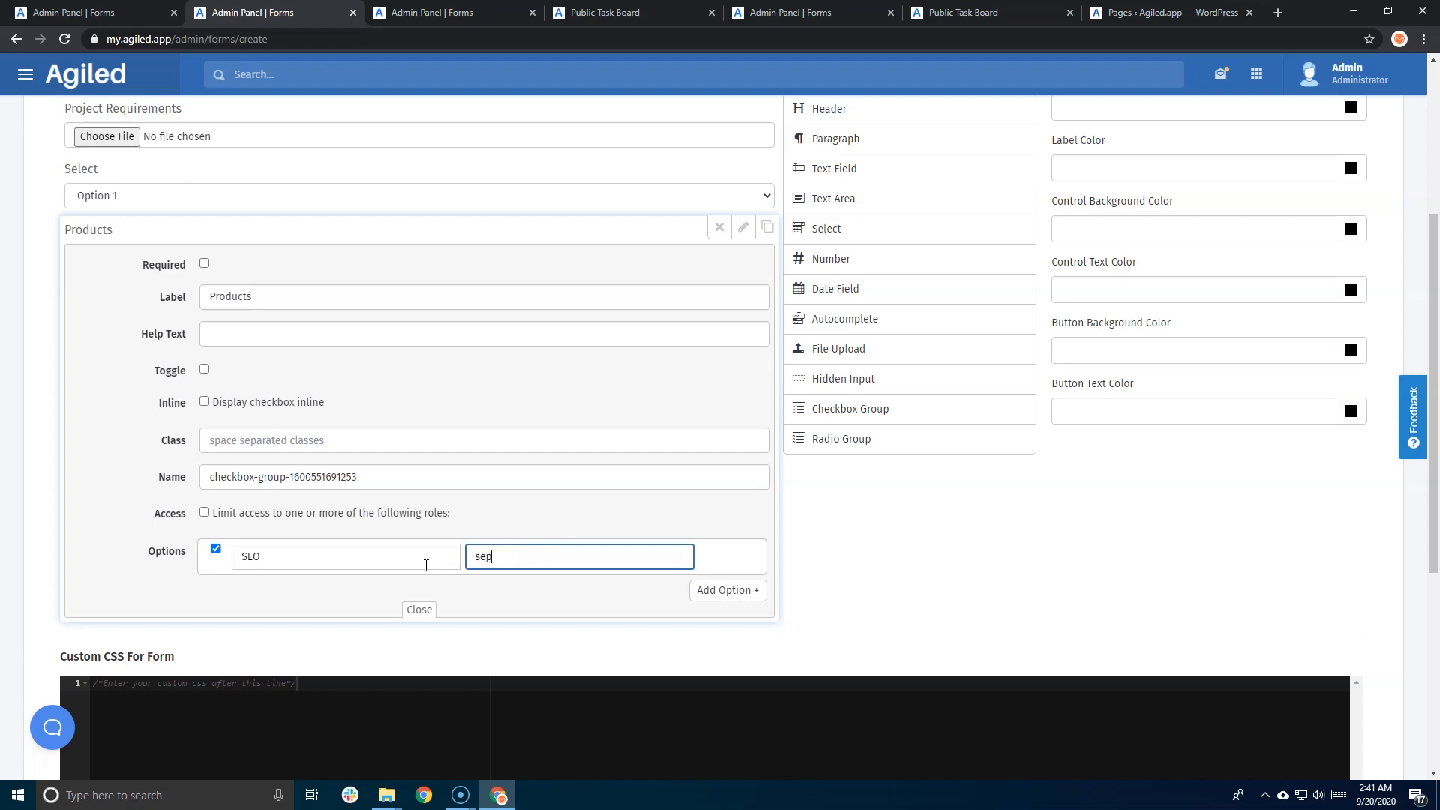
- Add options 'Content Marketintg' (content-marketing) and 'Fb Ads' (fb-ads) to Products
click(707, 590)
click(272, 593)
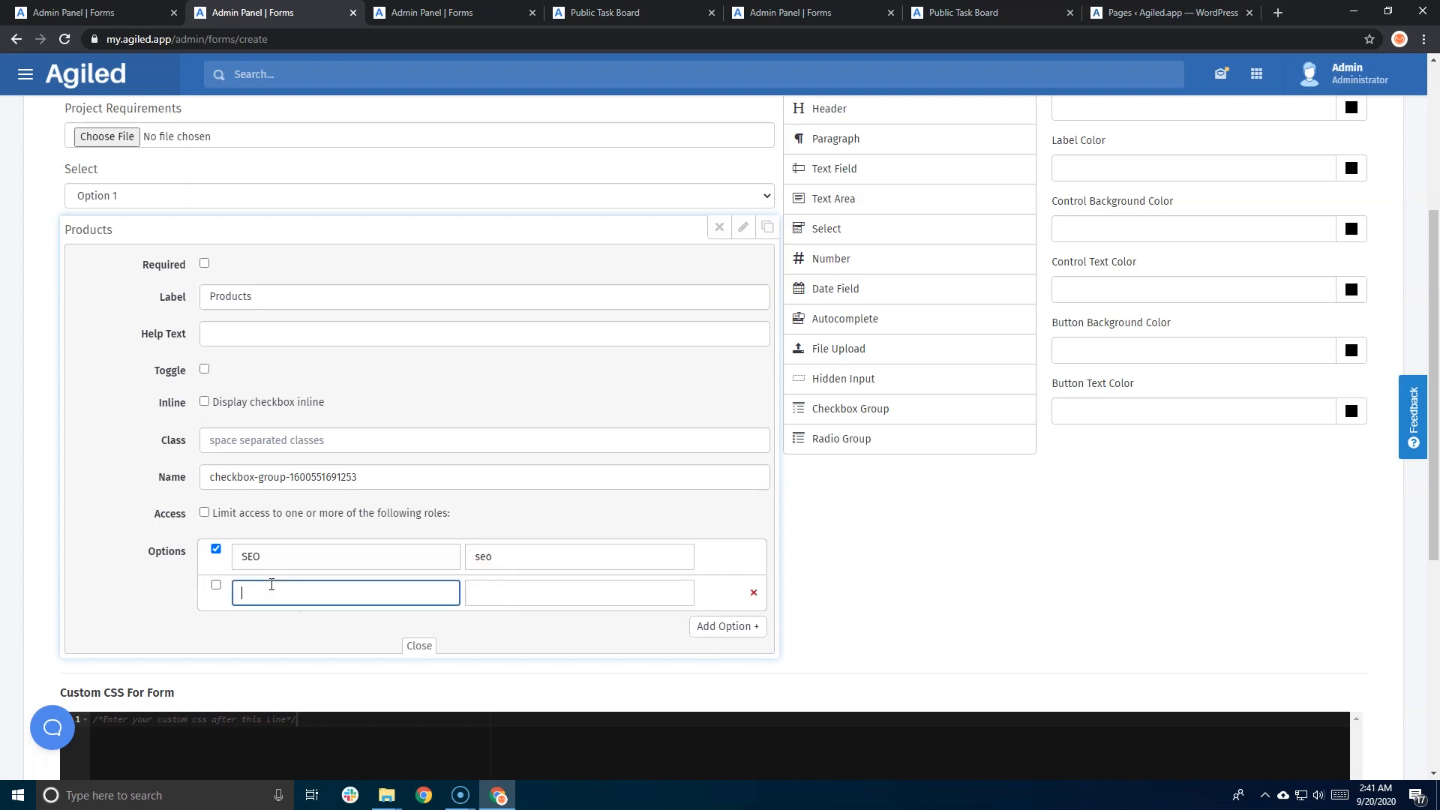
text(Content Marketintg)
click(542, 593)
text(content-marketing)
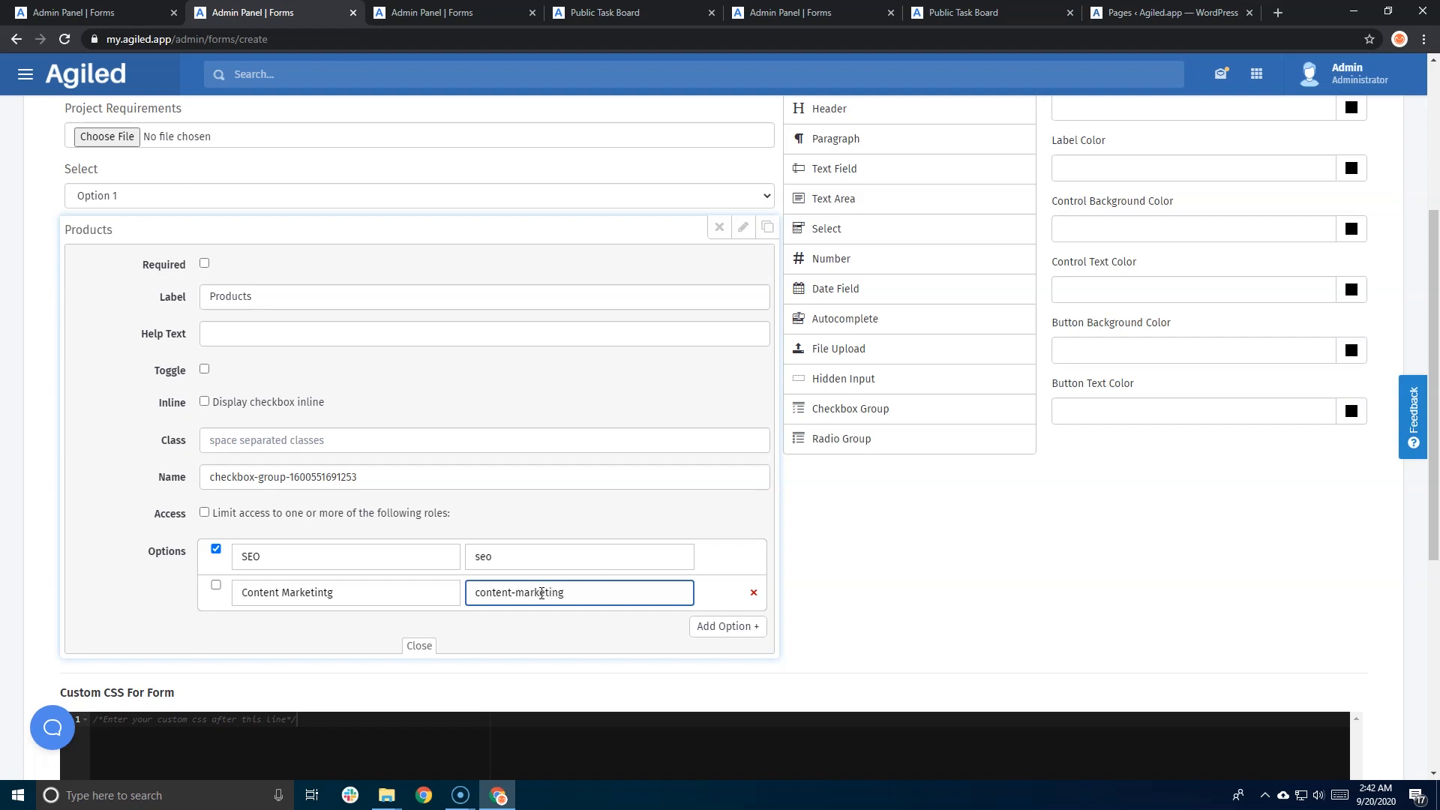
click(711, 626)
click(300, 636)
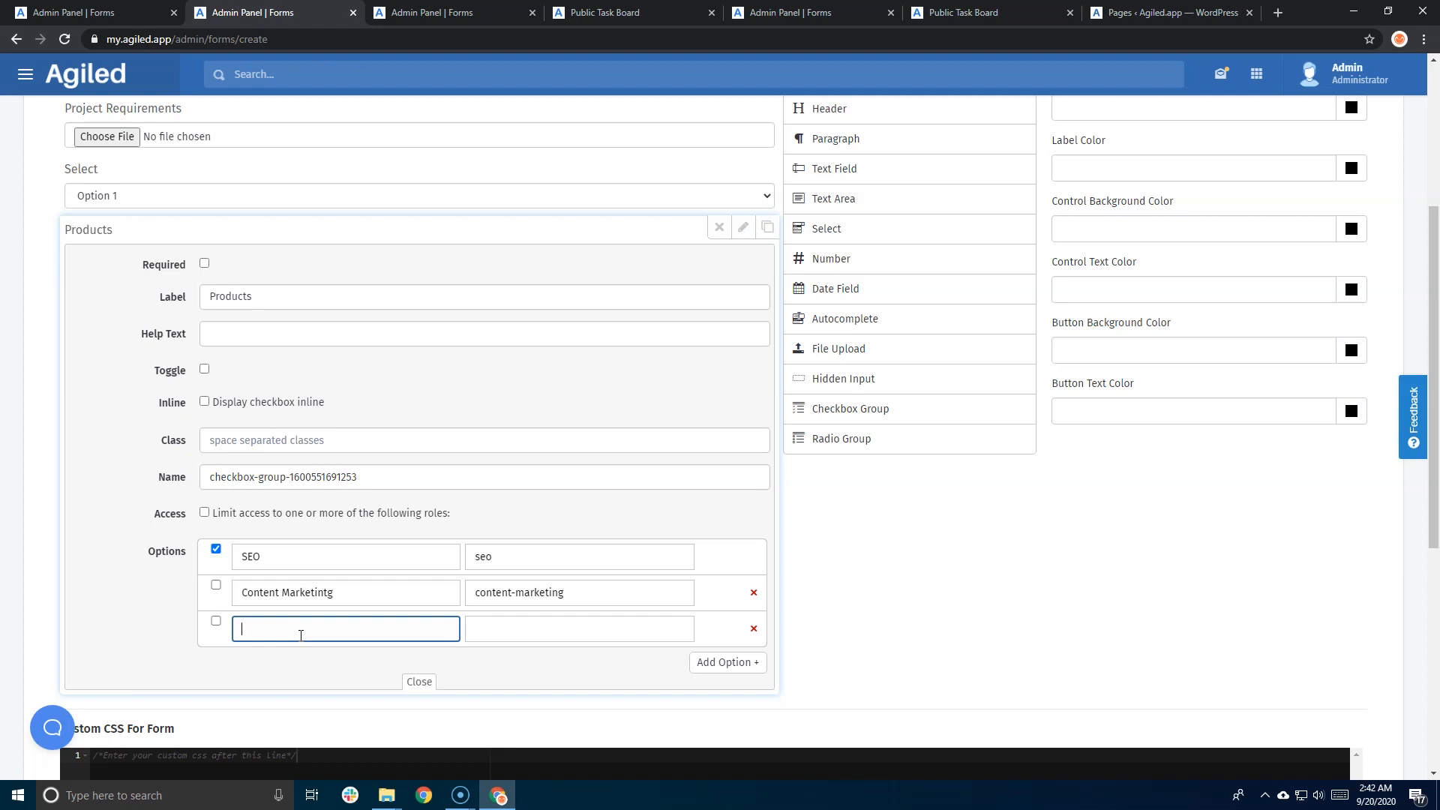
text(Fb Ads)
click(489, 627)
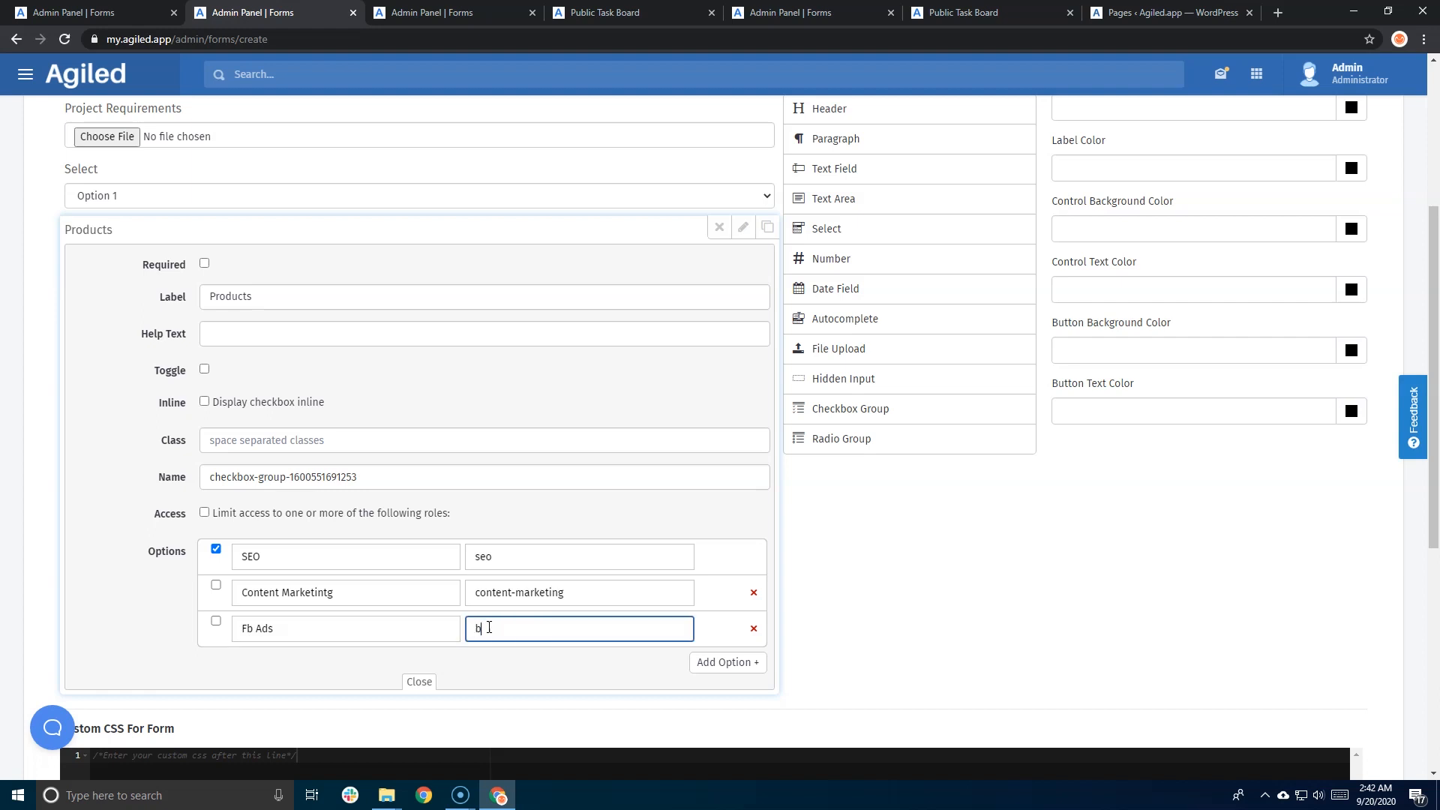
text(fb-ads)
scroll(489, 627, down, 1)
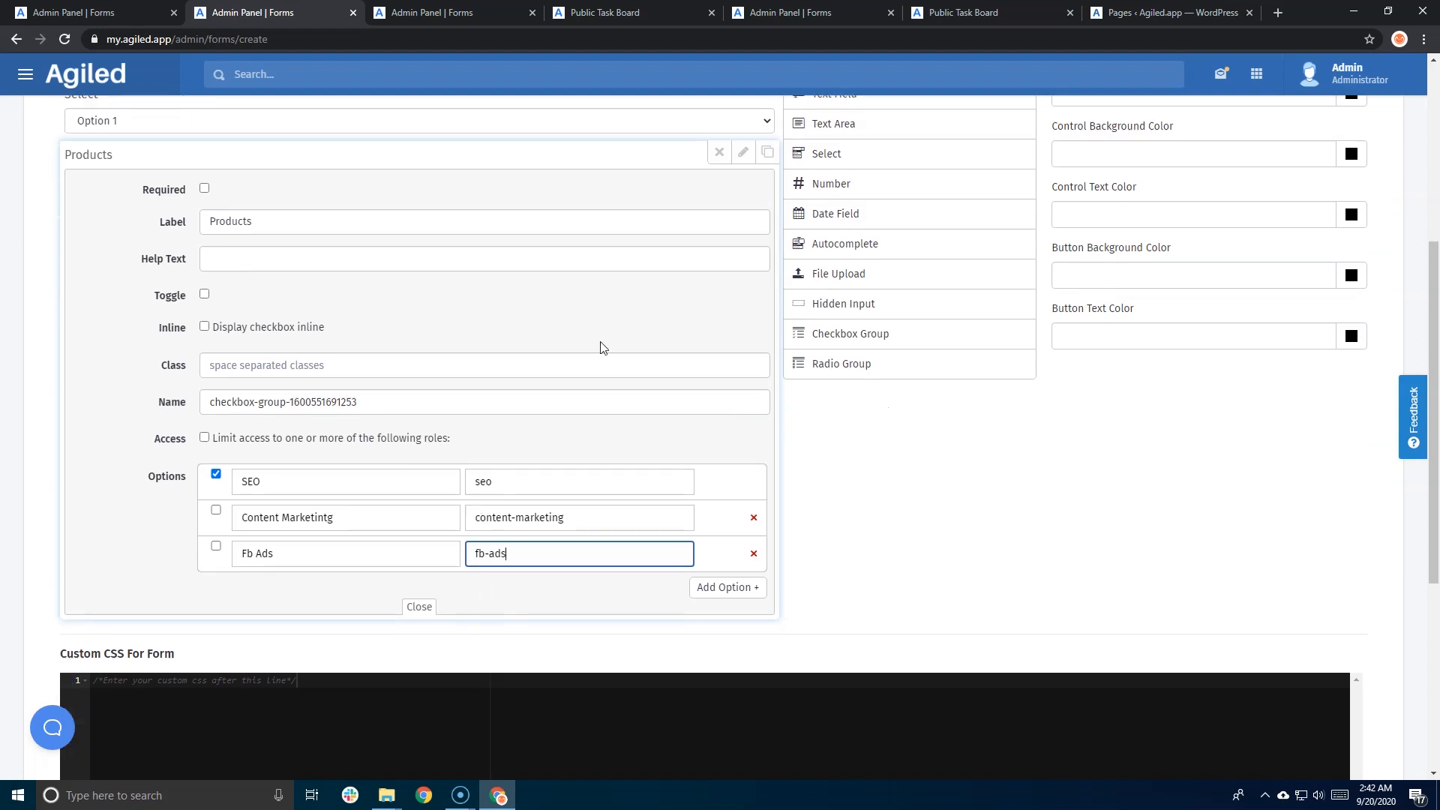
scroll(525, 360, up, 2)
click(743, 304)
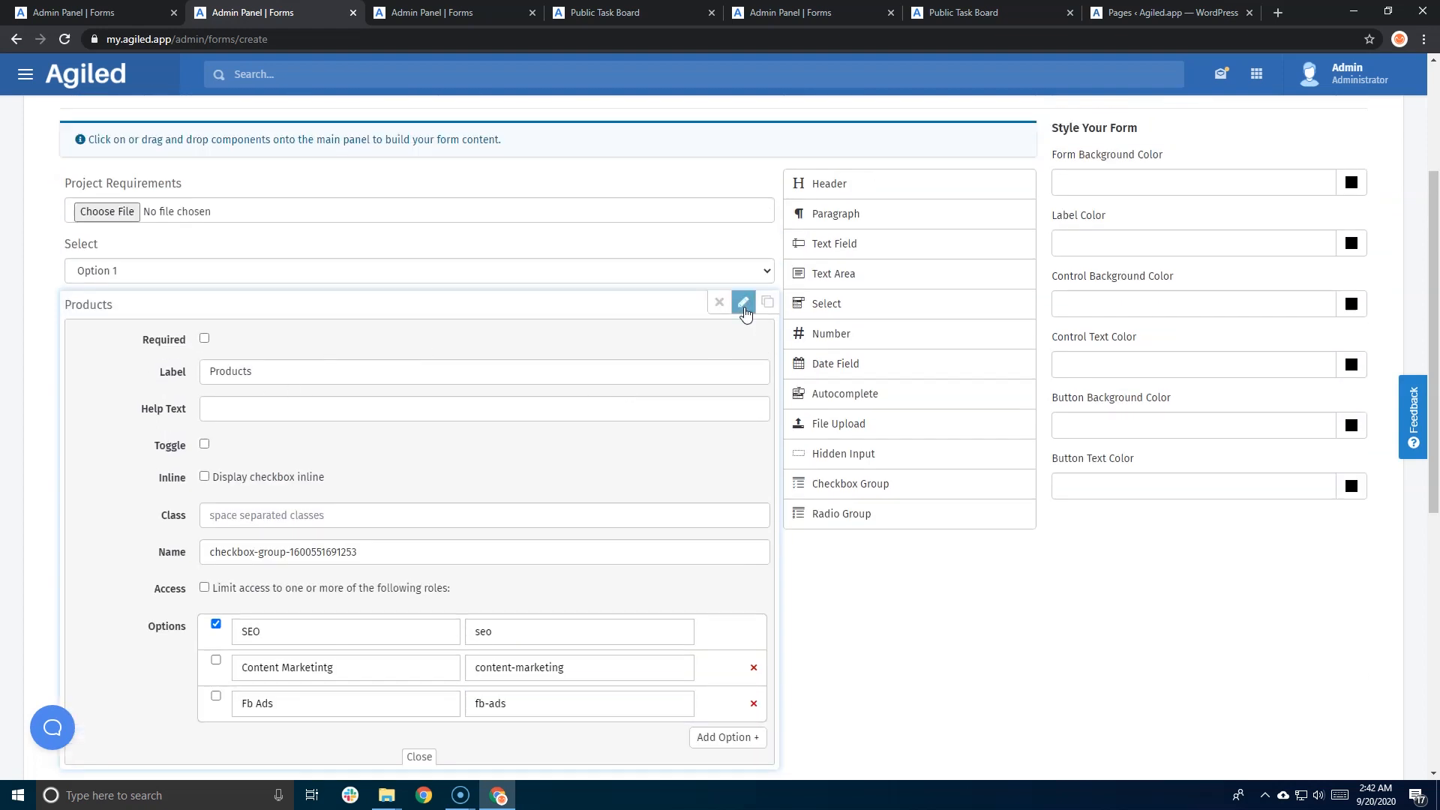
- Preview the form and try ticking the Products checkboxes
click(132, 211)
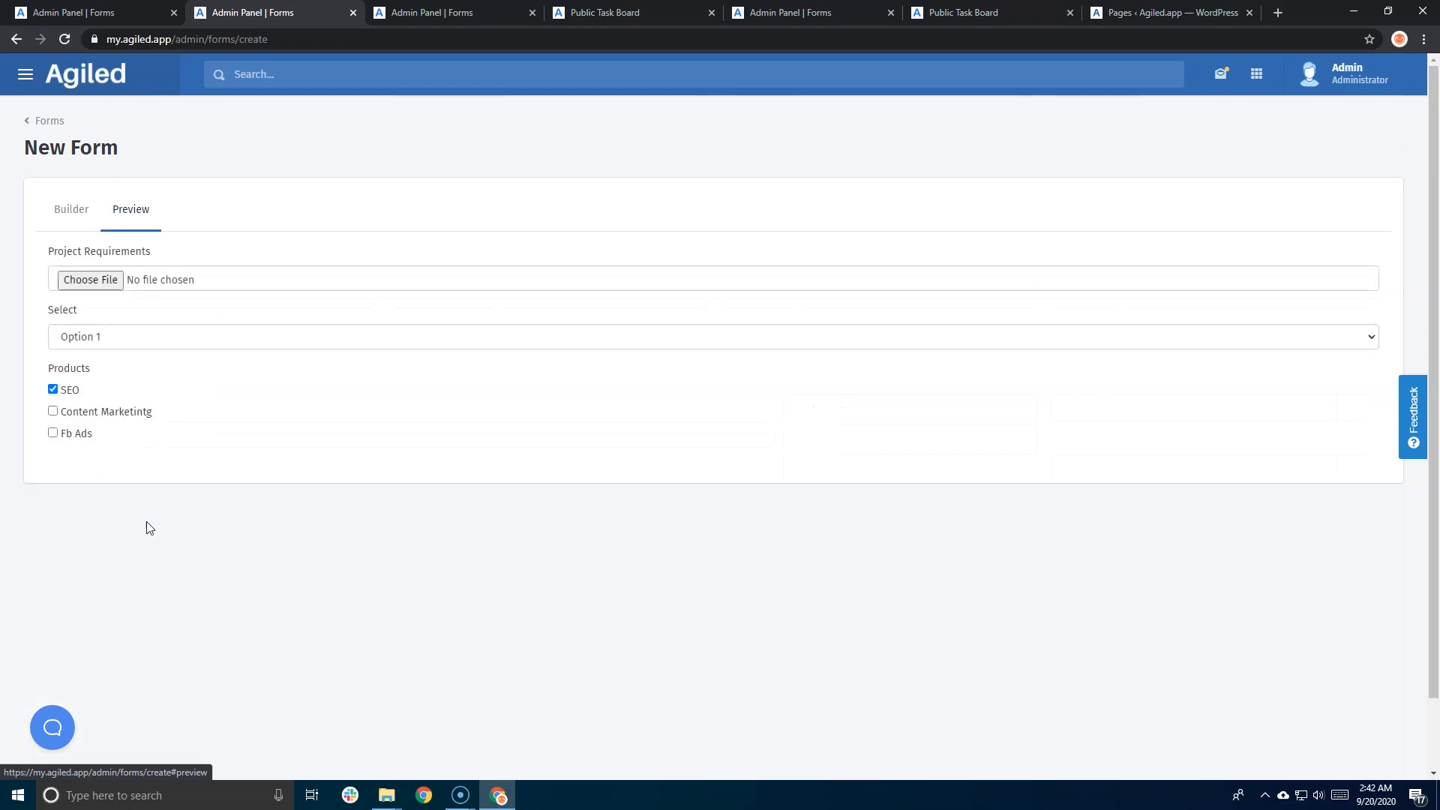
click(53, 410)
click(53, 433)
click(52, 389)
click(72, 210)
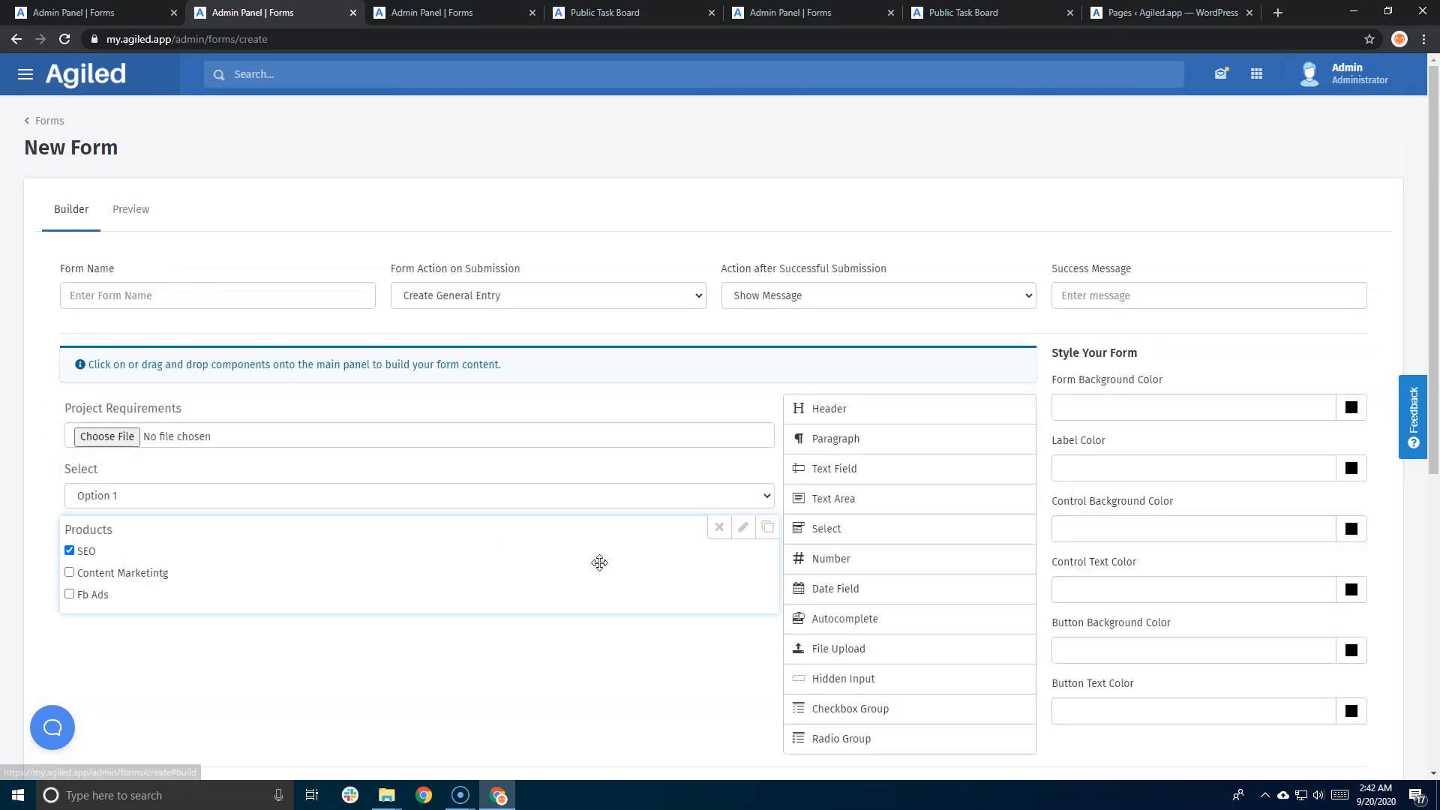
- Add a radio group under Products labelled 'Choose One of them'
scroll(622, 600, down, 2)
drag(866, 584, 525, 502)
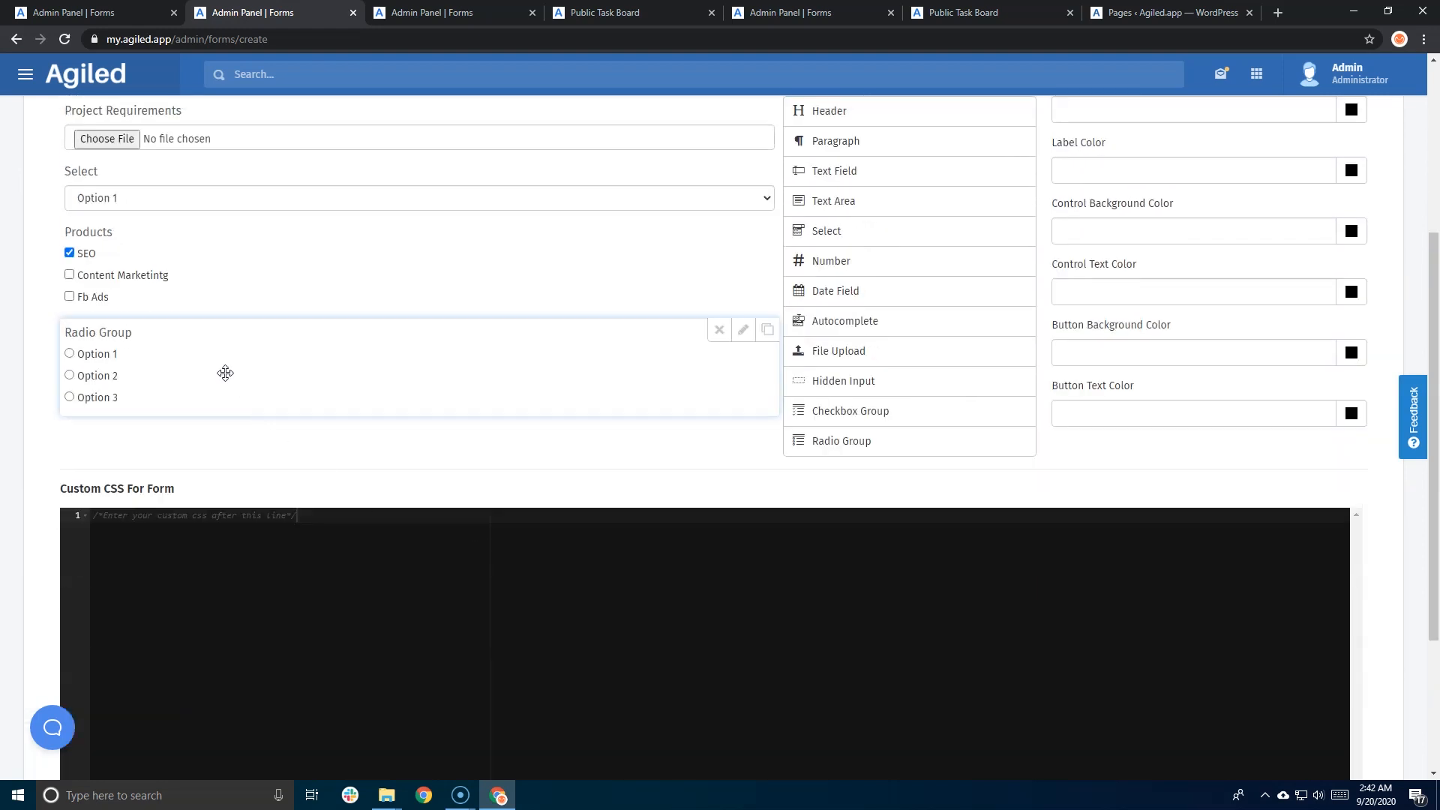
click(742, 330)
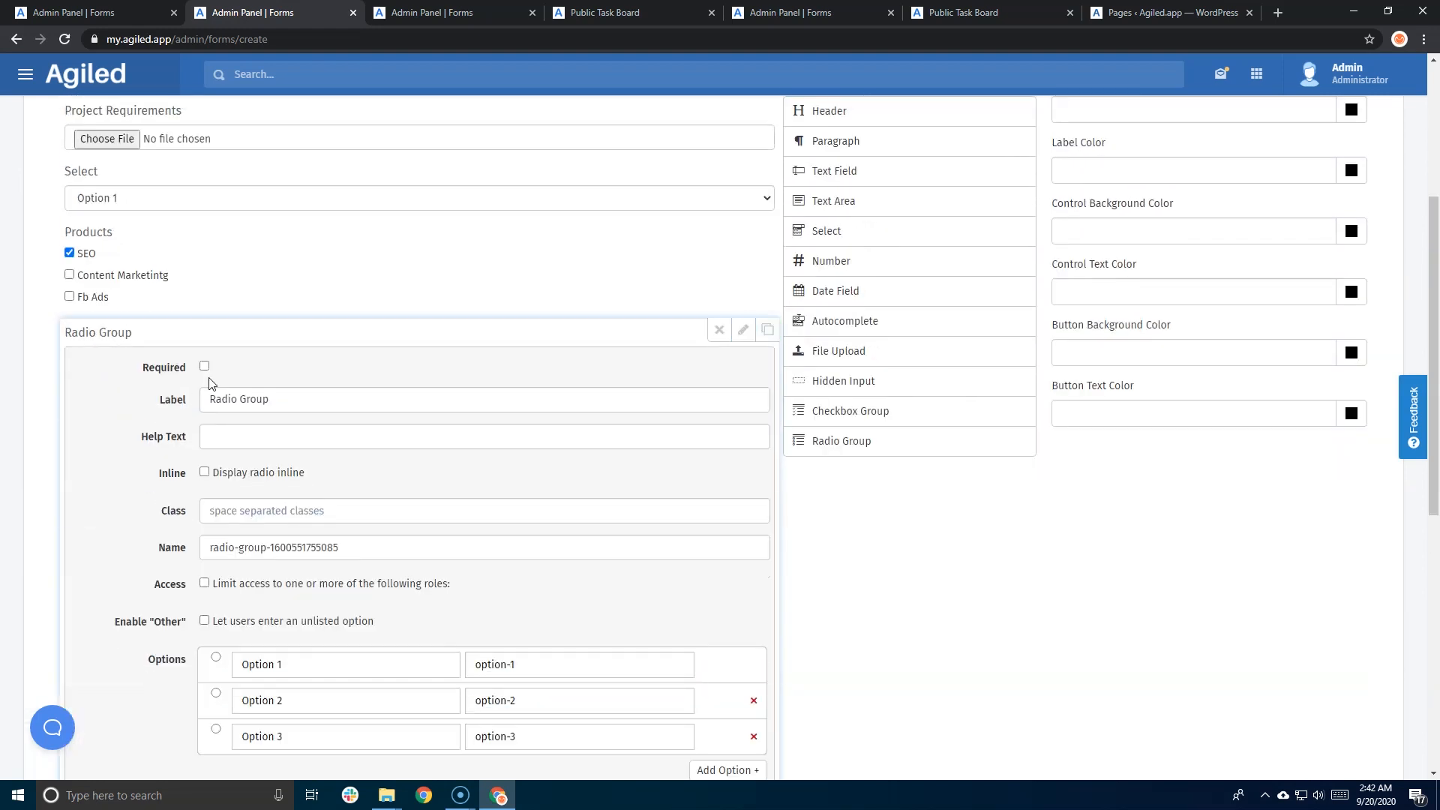
triple_click(252, 390)
text(Choose One of them)
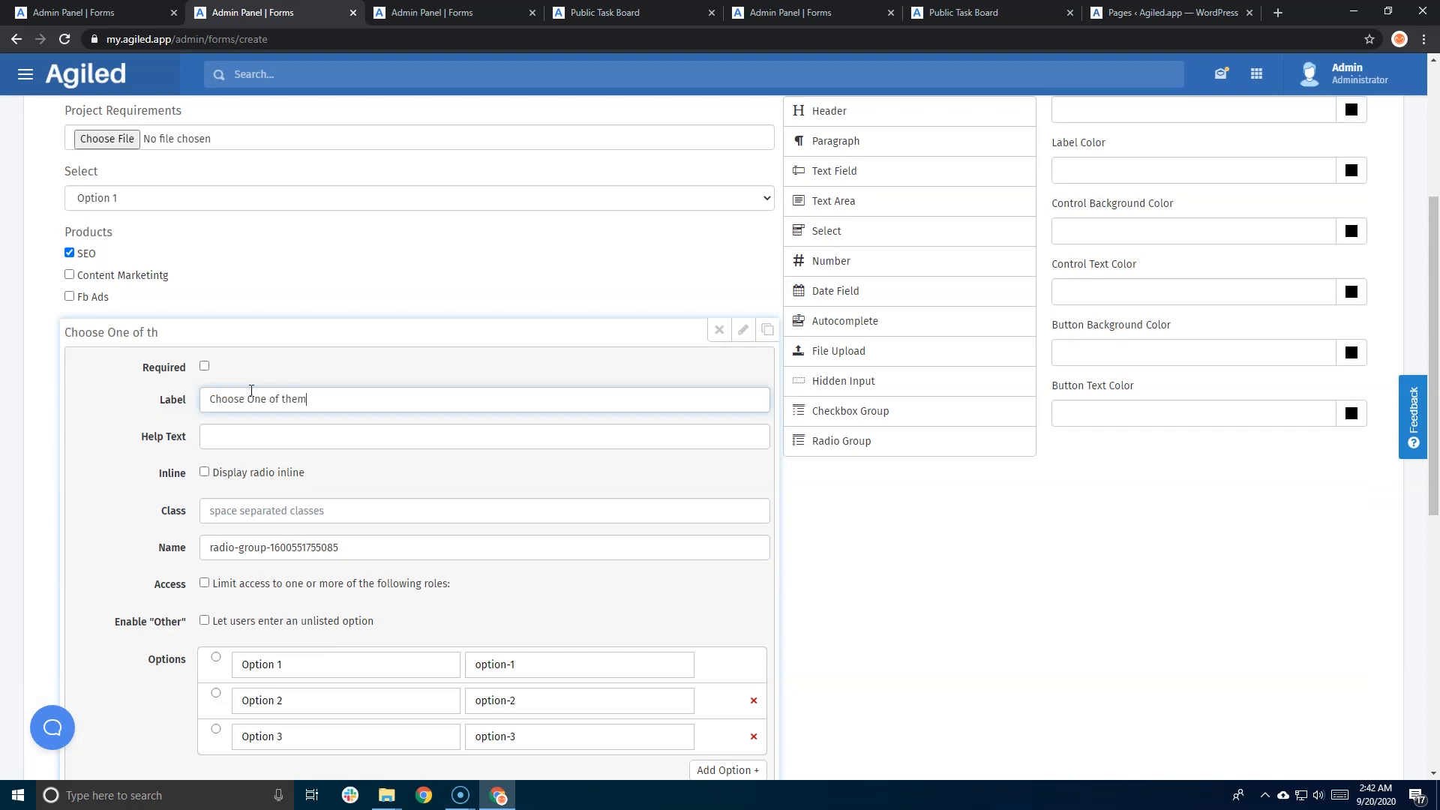
scroll(252, 390, down, 3)
click(319, 437)
click(105, 492)
scroll(150, 568, up, 3)
scroll(150, 568, down, 3)
click(419, 565)
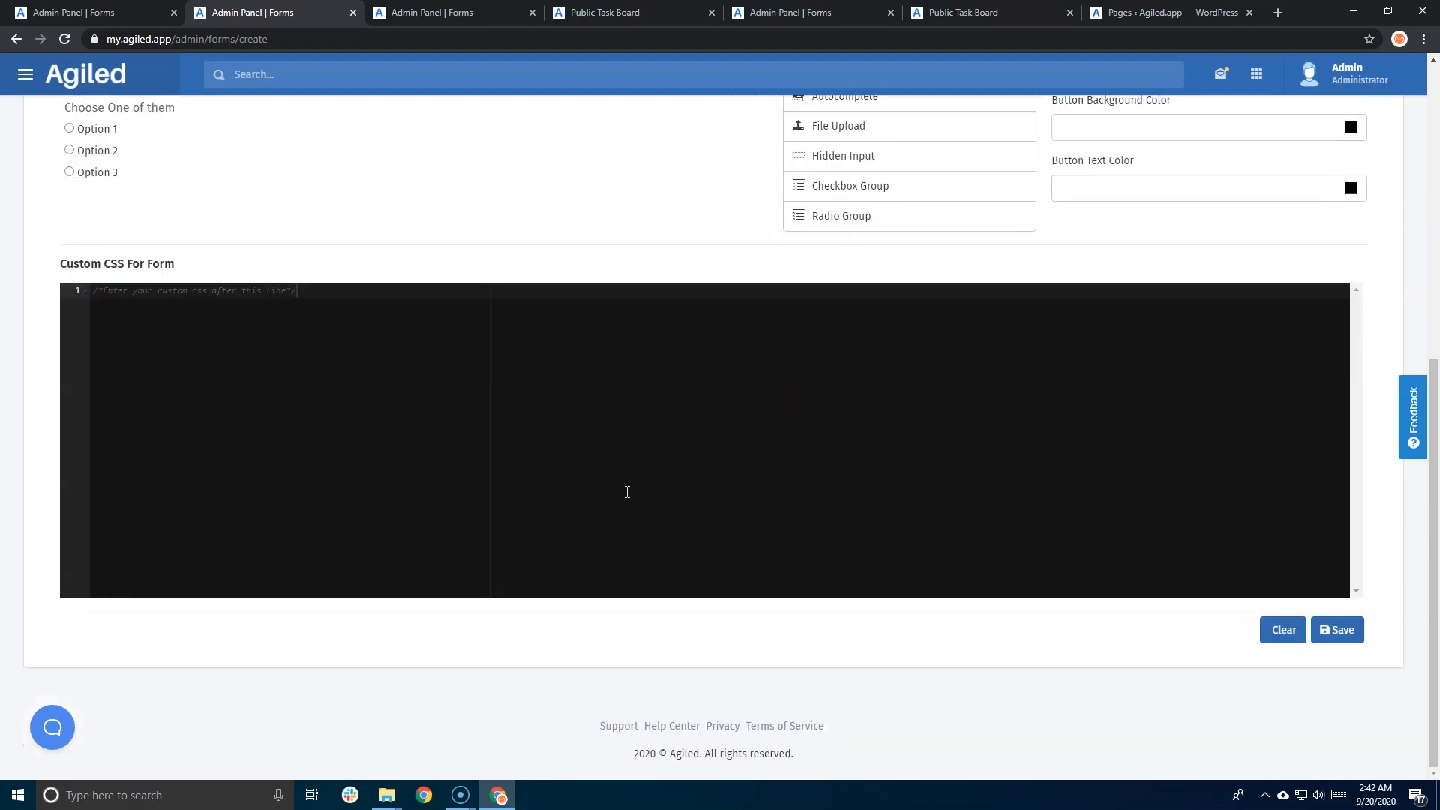
scroll(626, 492, up, 3)
scroll(824, 431, up, 2)
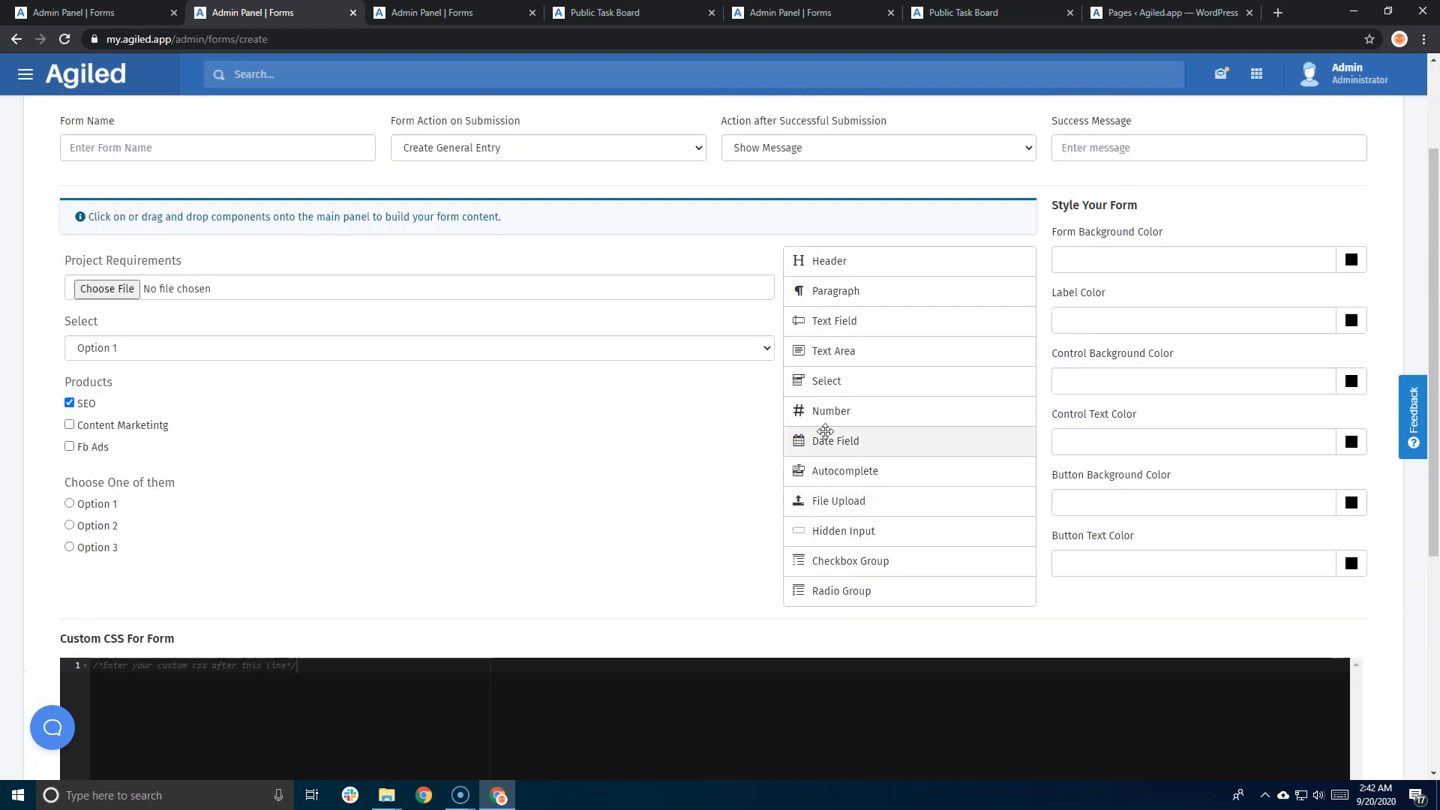
- Place a Date Field and an Autocomplete field below Products, leaving Autocomplete's settings unchanged
drag(825, 443, 356, 489)
scroll(754, 553, down, 5)
scroll(754, 553, up, 5)
drag(821, 448, 218, 447)
scroll(209, 380, down, 5)
scroll(209, 379, up, 3)
click(279, 319)
click(742, 290)
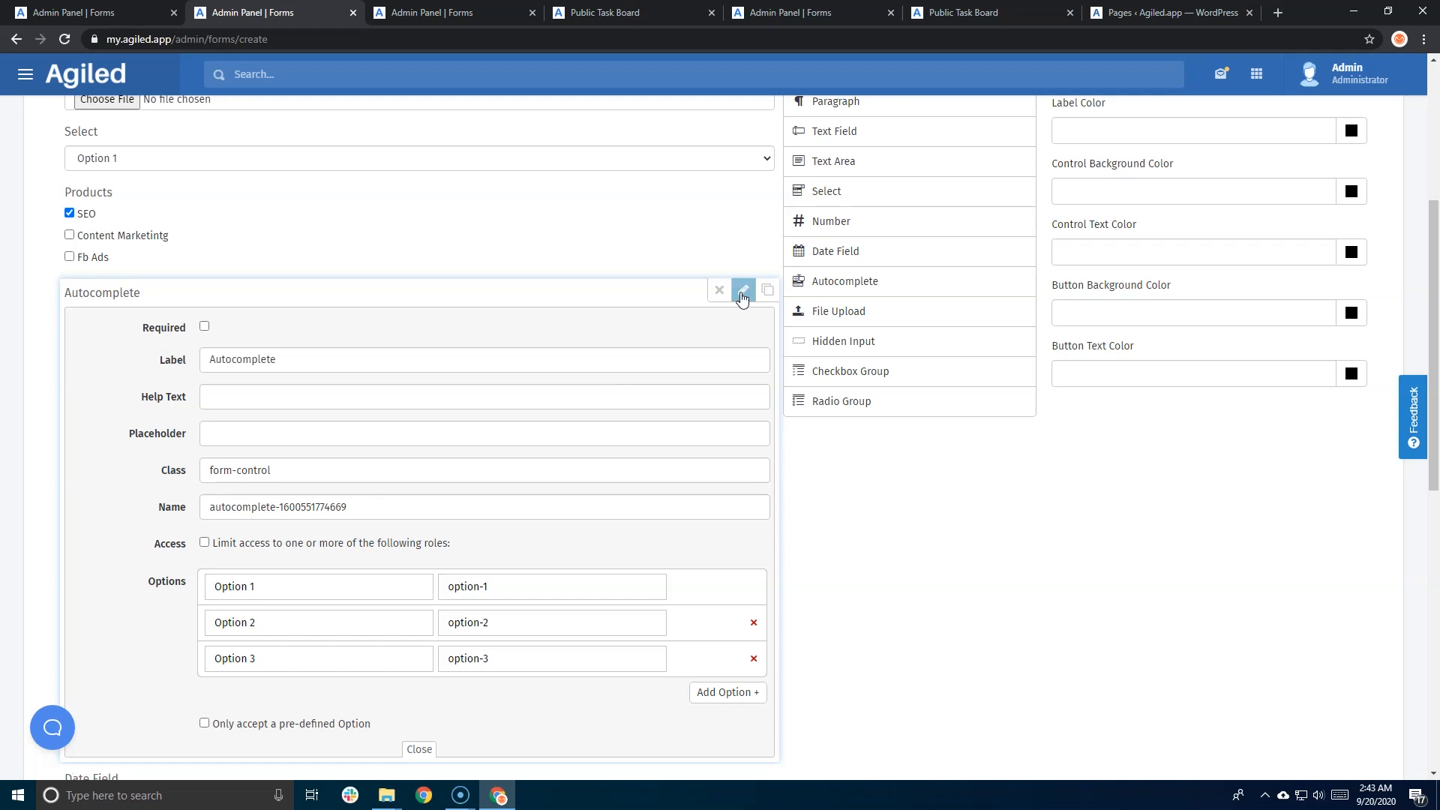
click(415, 360)
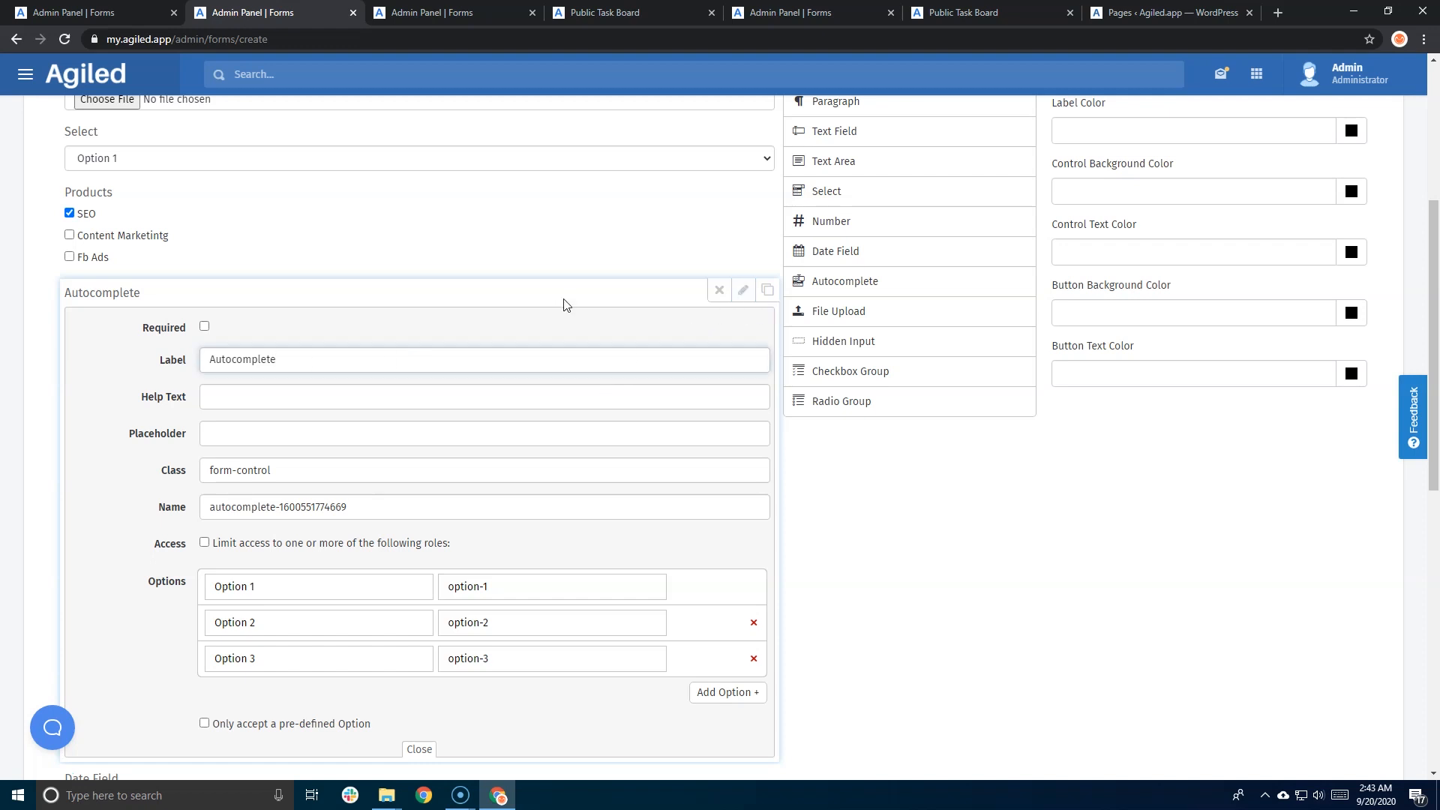
click(743, 290)
scroll(392, 525, down, 1)
scroll(393, 501, up, 5)
- Save the form as 'Form Example' with Create General Entry and success message 'Success'
click(129, 298)
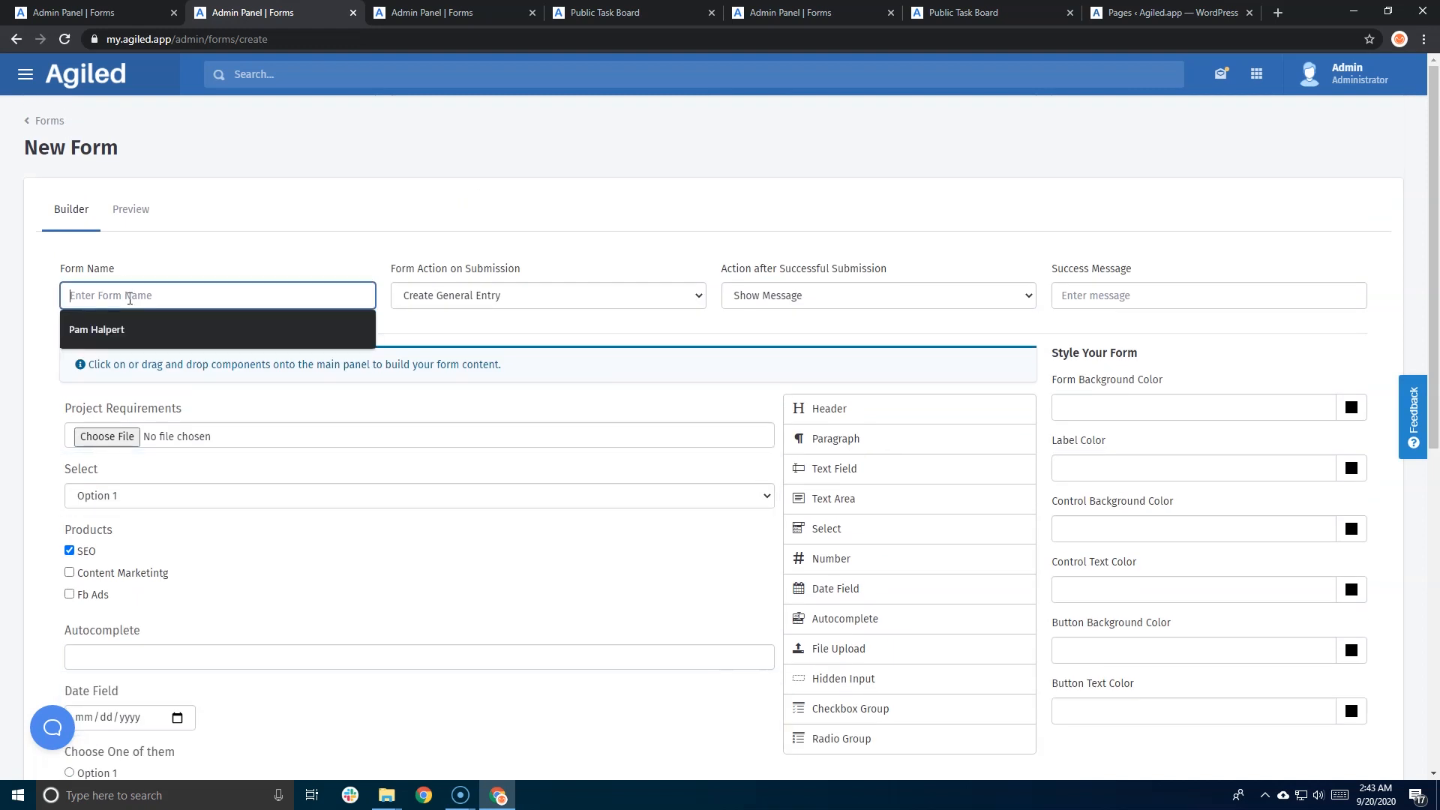
text(Form)
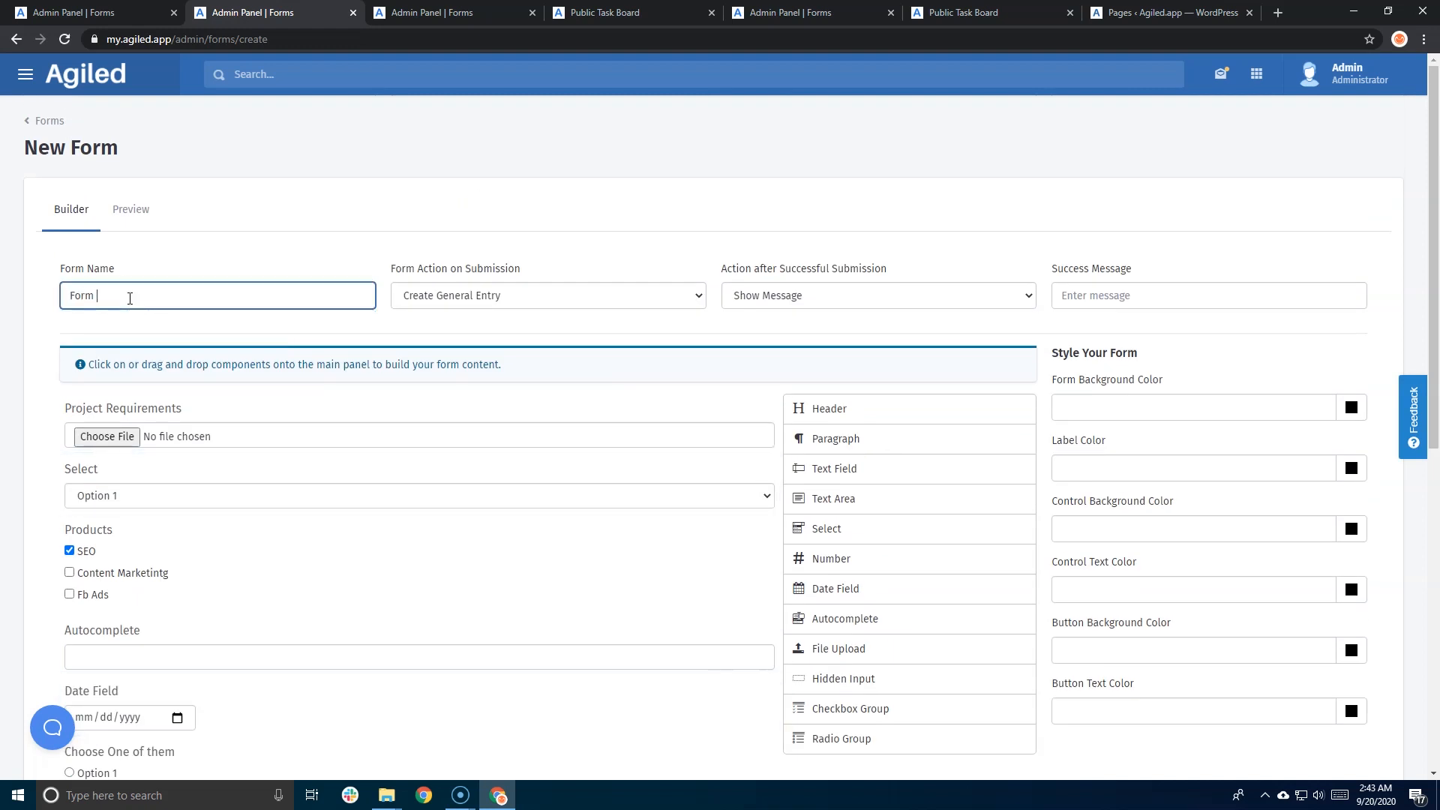
text( Example)
click(443, 303)
click(443, 300)
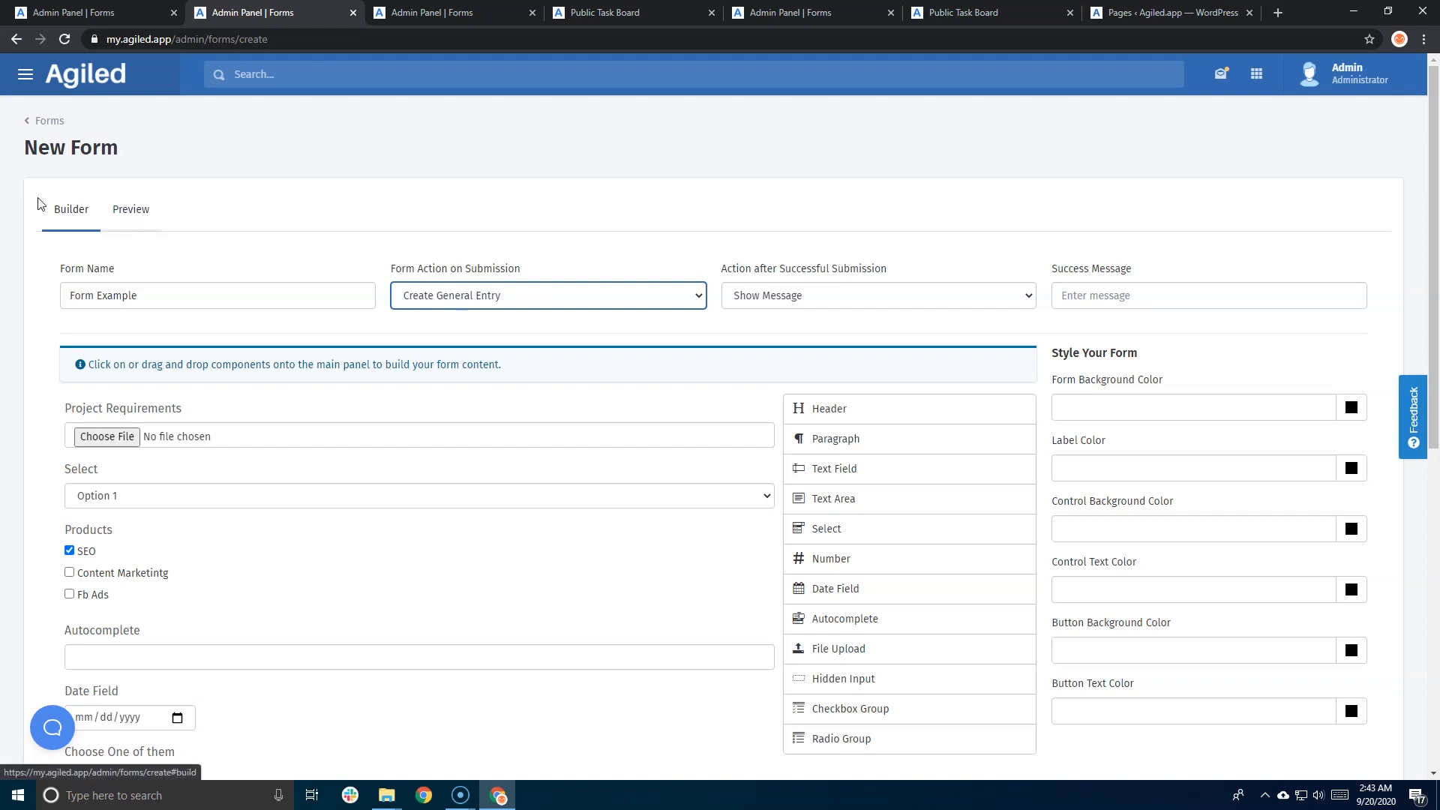
click(1124, 300)
text(Success)
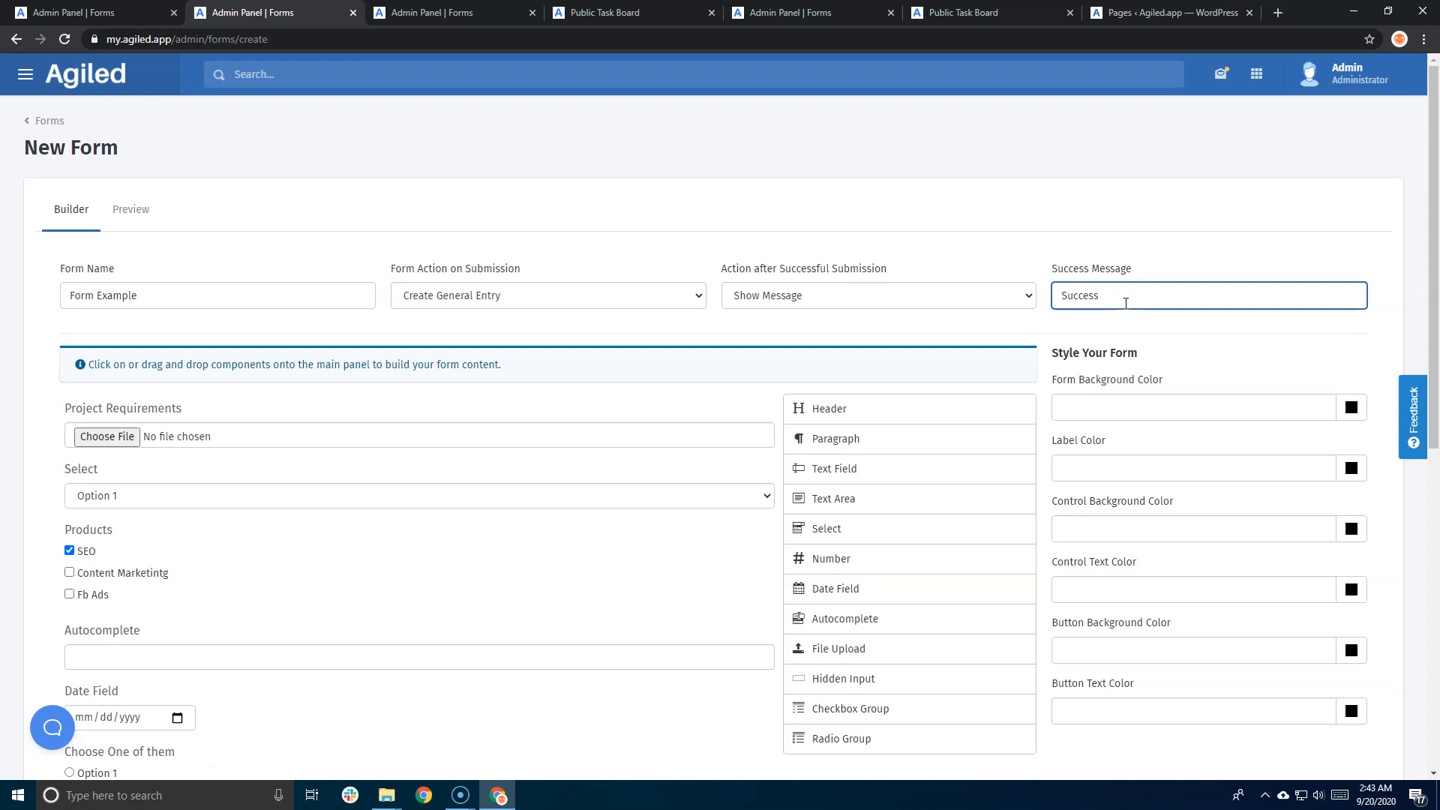
scroll(1163, 376, down, 8)
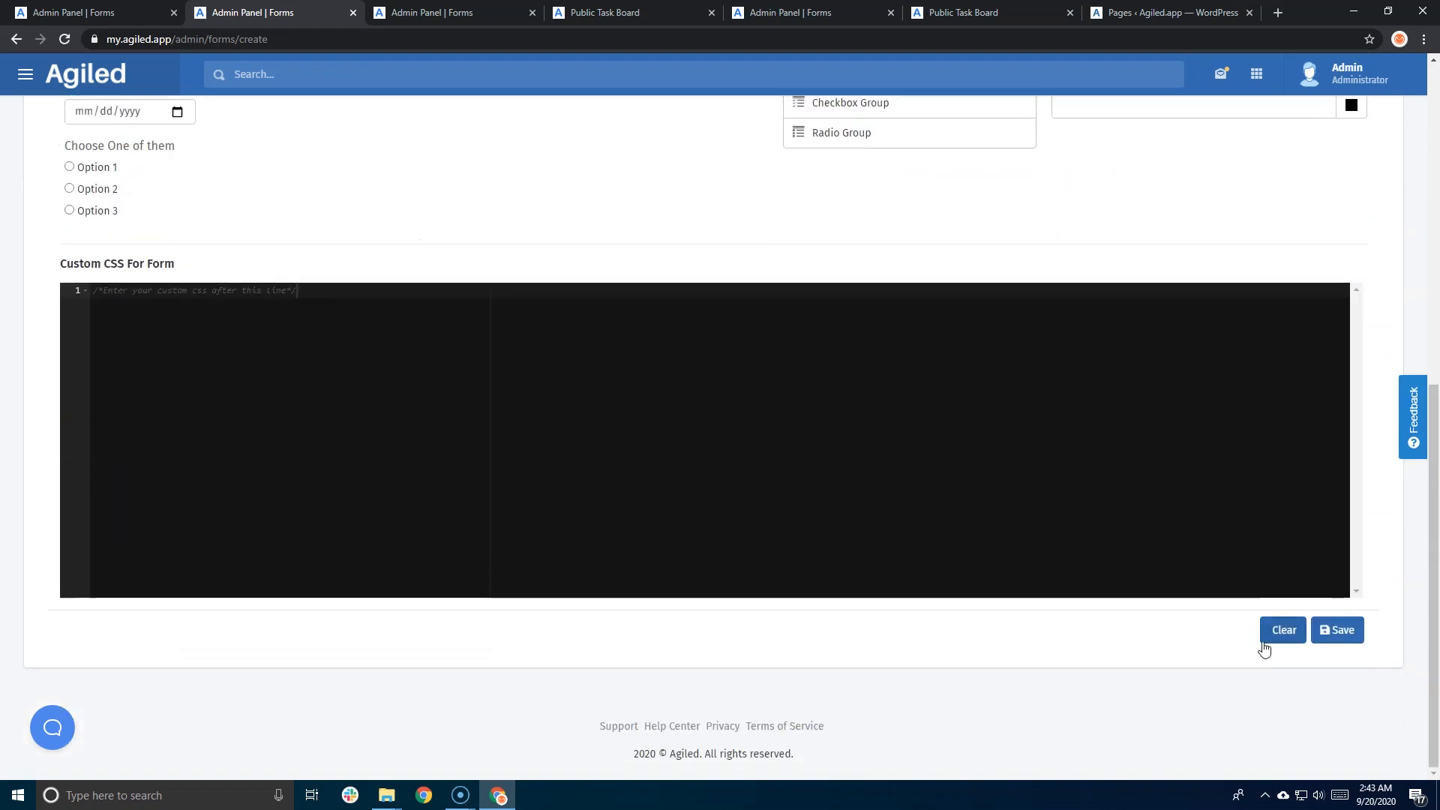
click(1337, 630)
click(838, 504)
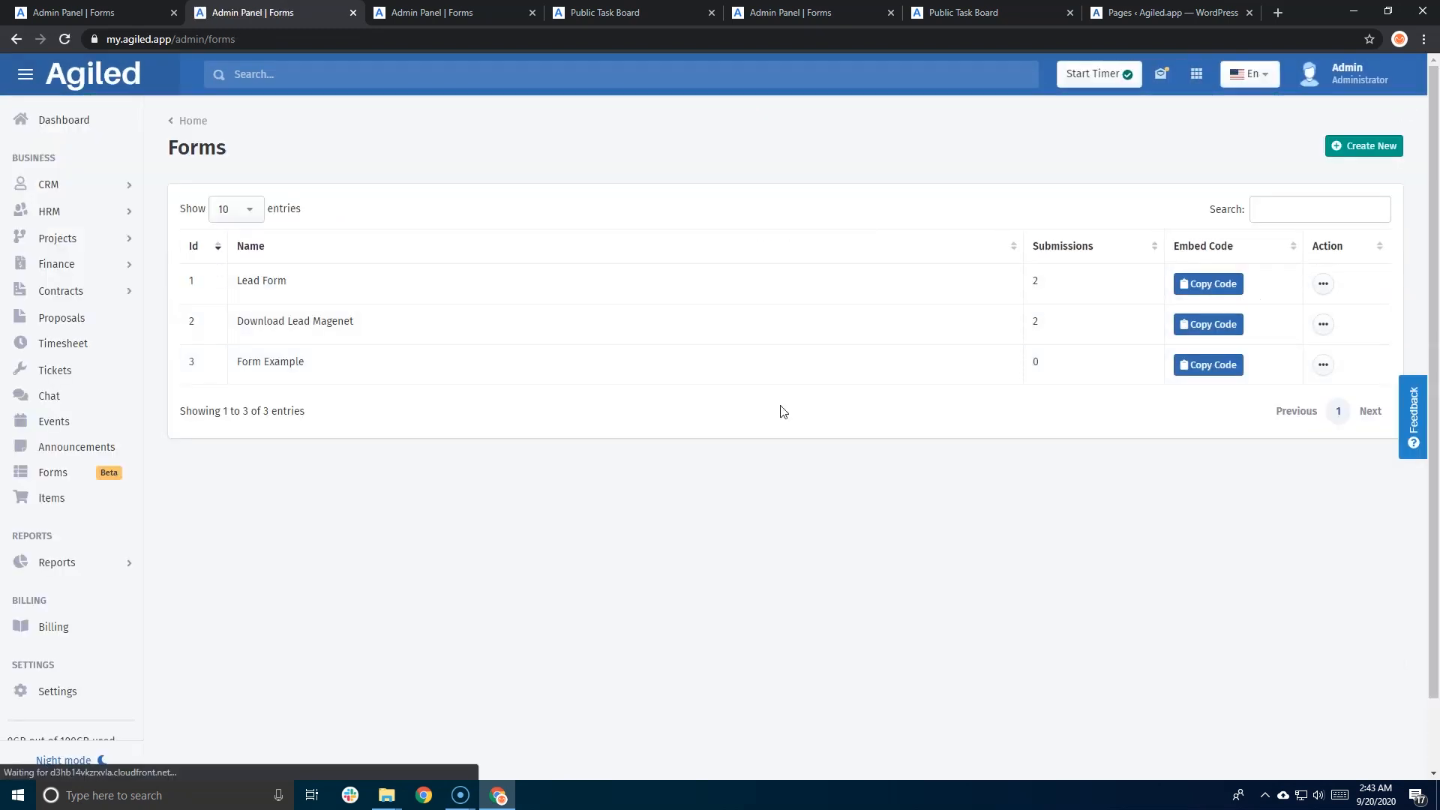
- Open the public Form Example and attach file 3.pdf as Project Requirements
click(1324, 366)
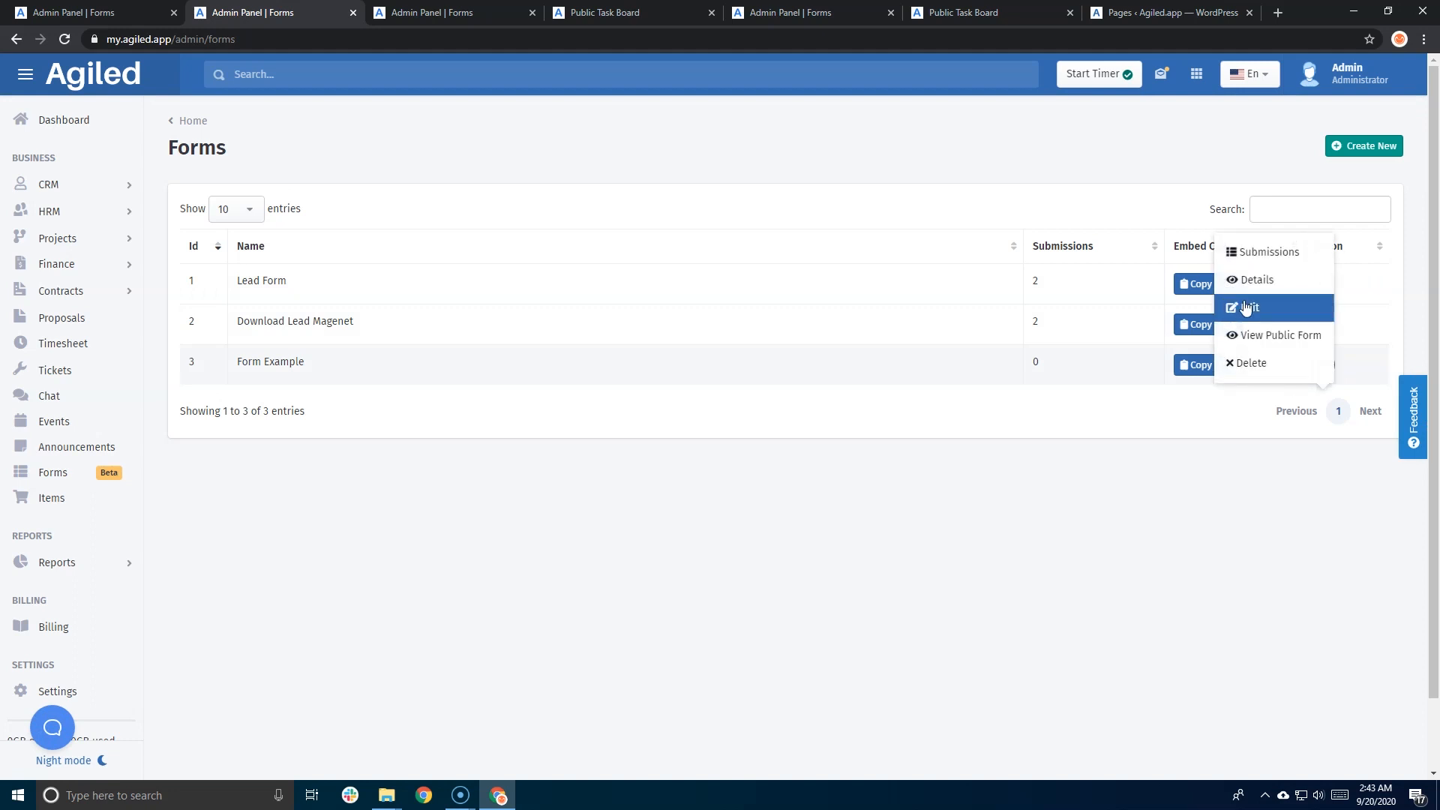
click(1251, 335)
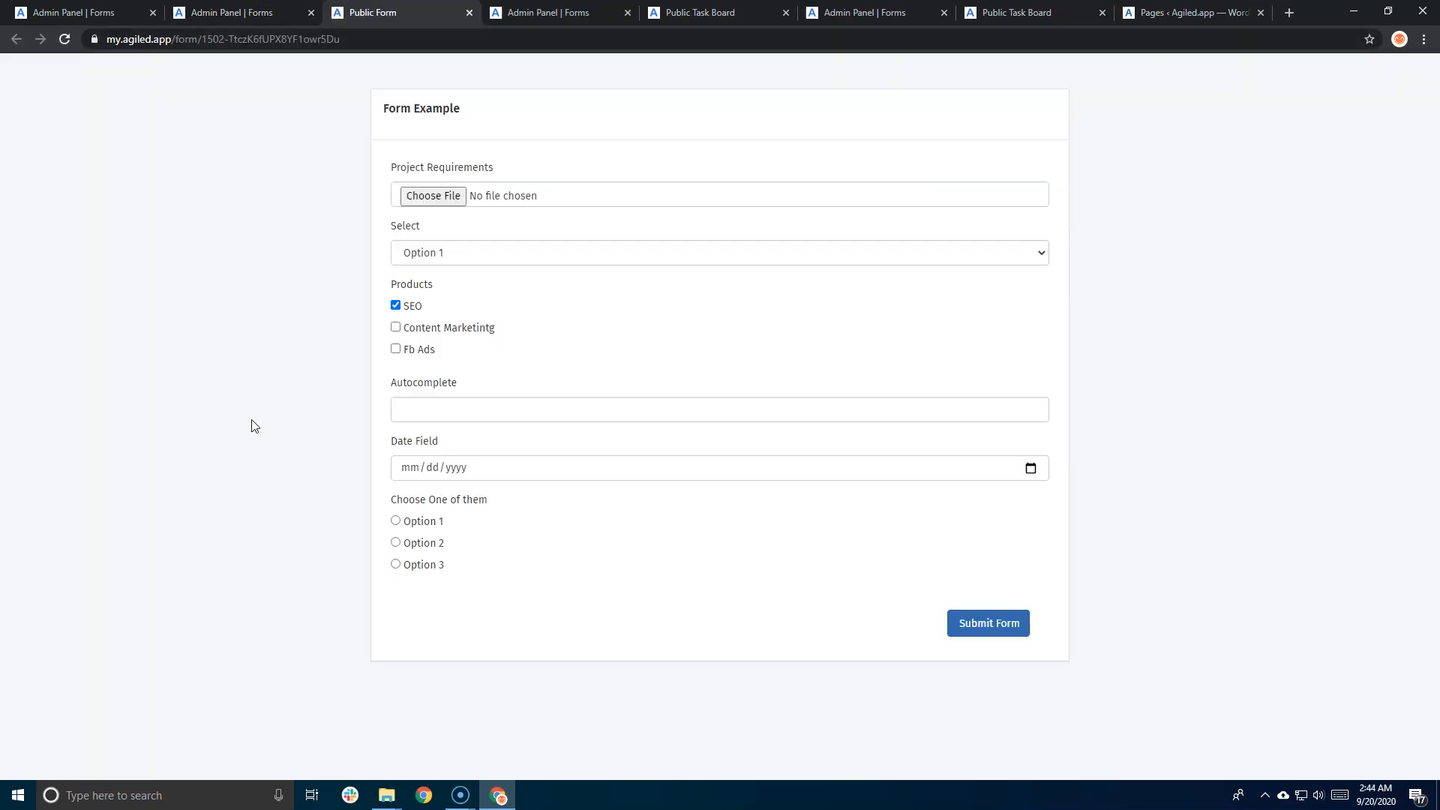
click(439, 195)
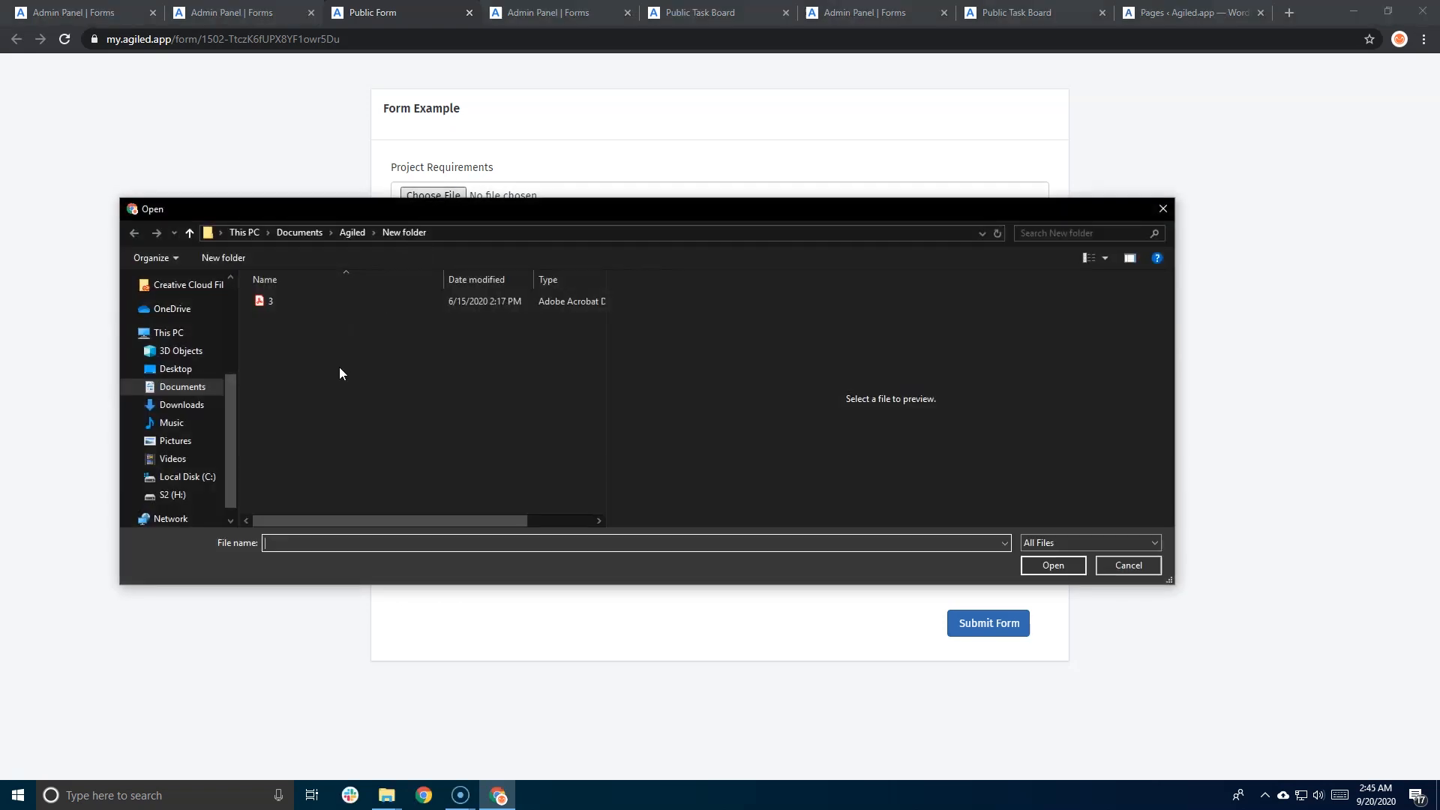
click(281, 305)
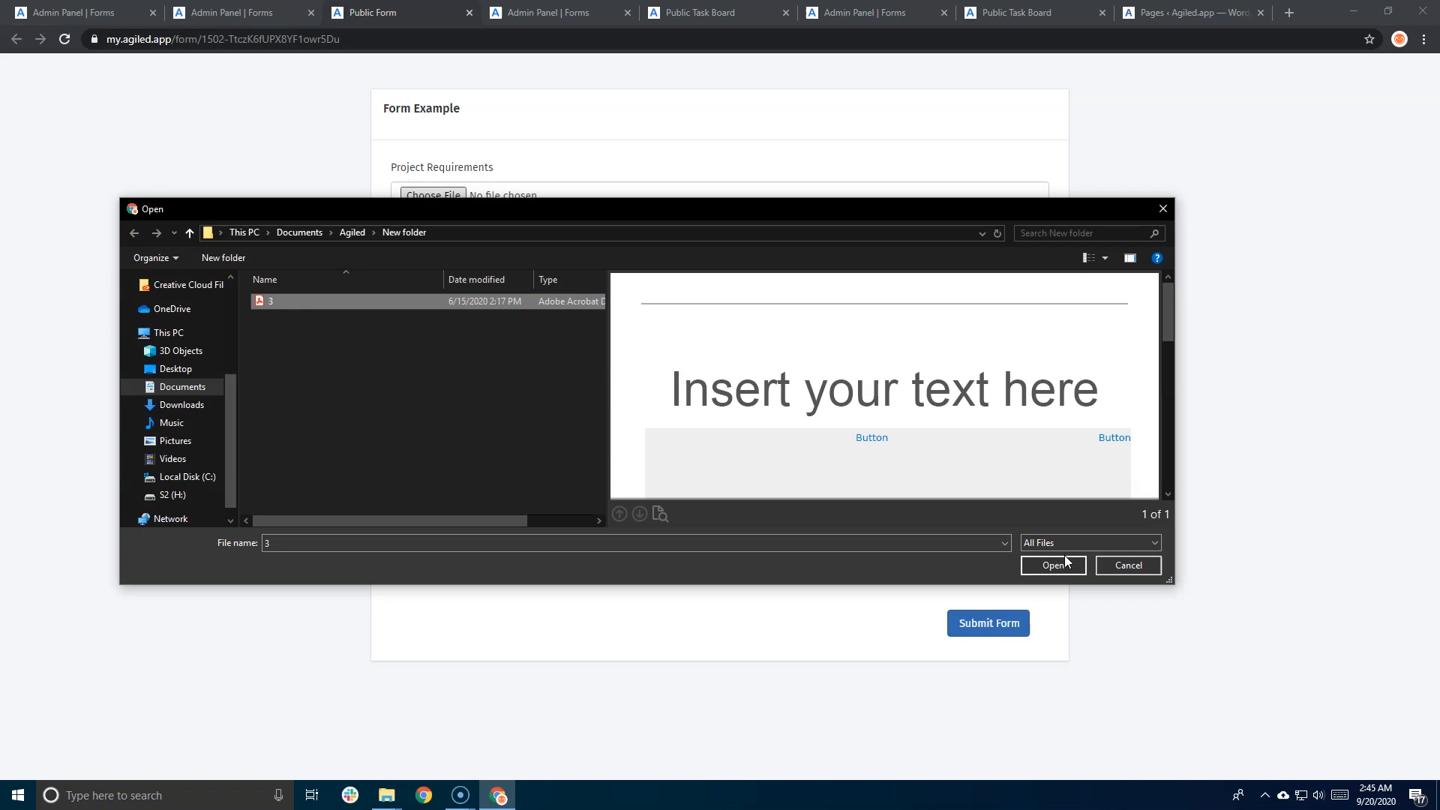
click(1053, 564)
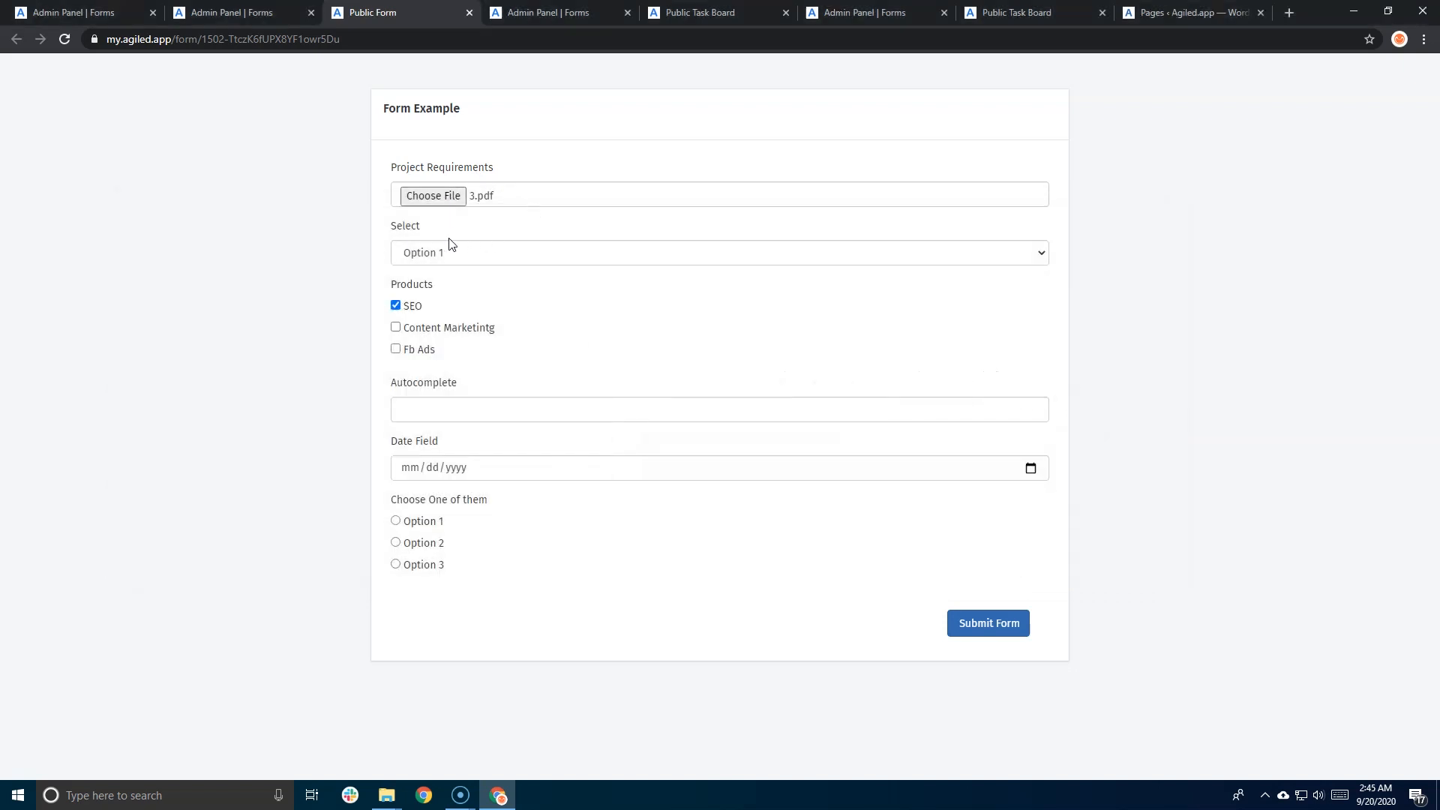
- Choose Option 3 in the Select field and leave SEO and Fb Ads ticked
click(422, 260)
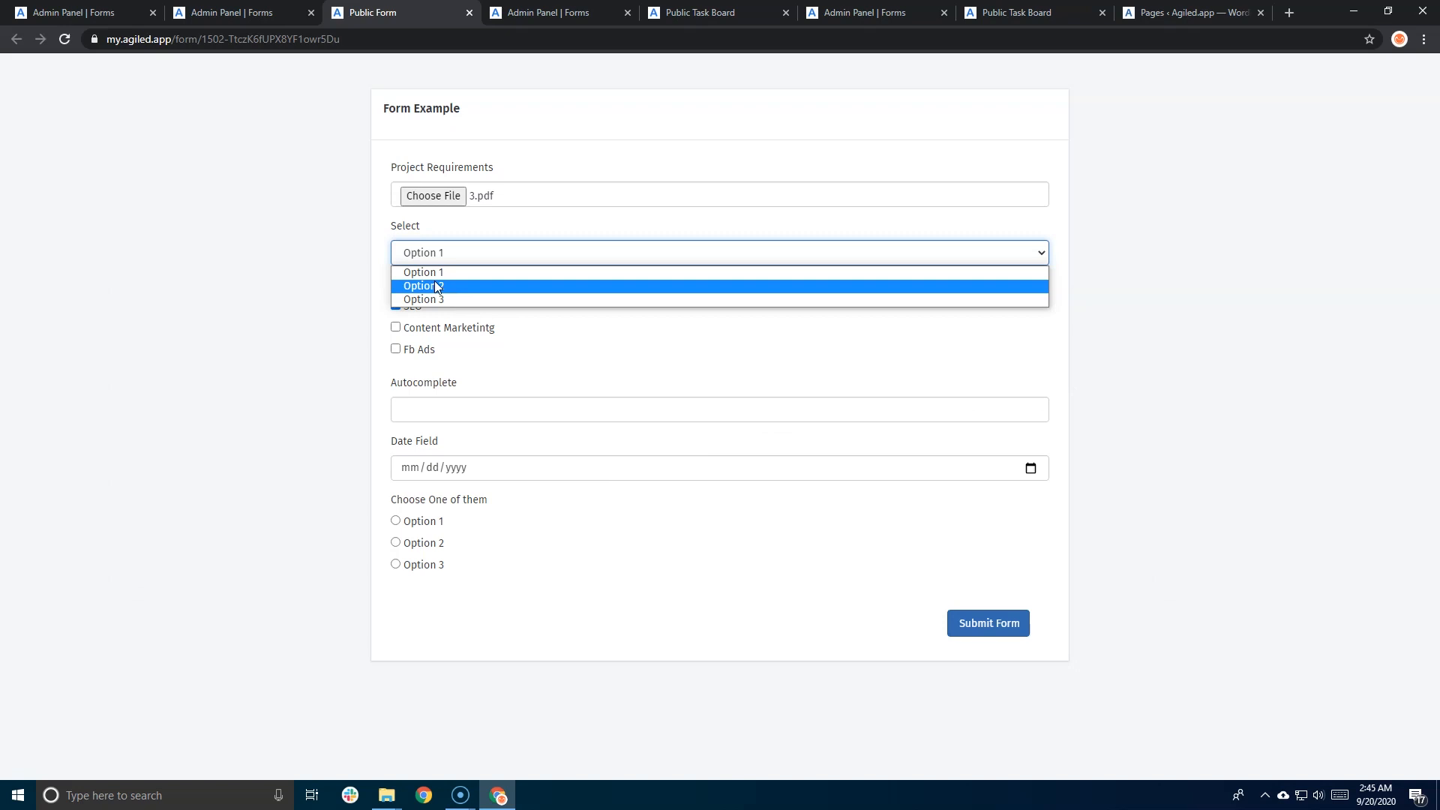
click(434, 286)
click(449, 258)
click(445, 287)
click(459, 259)
click(439, 297)
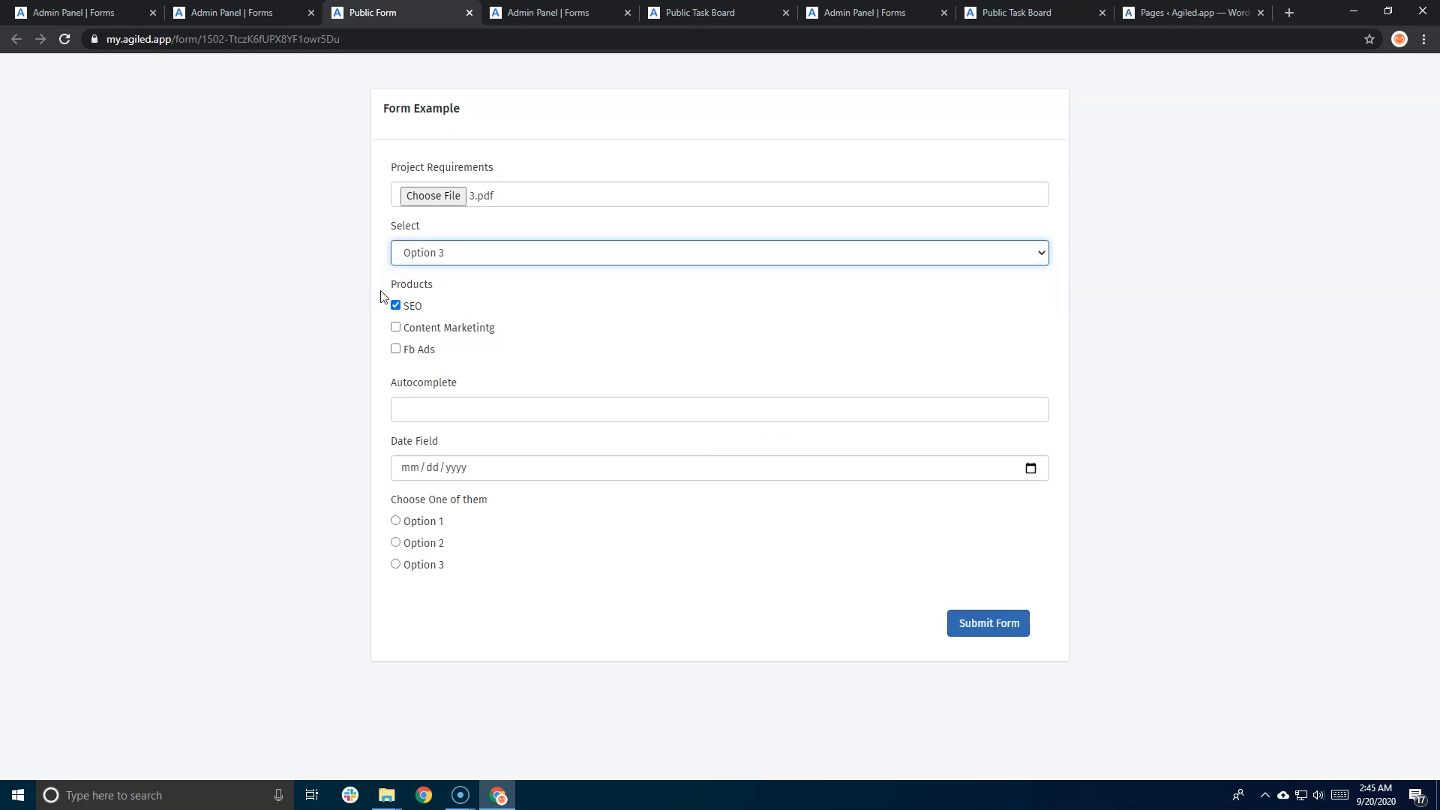
click(396, 328)
click(395, 348)
click(395, 328)
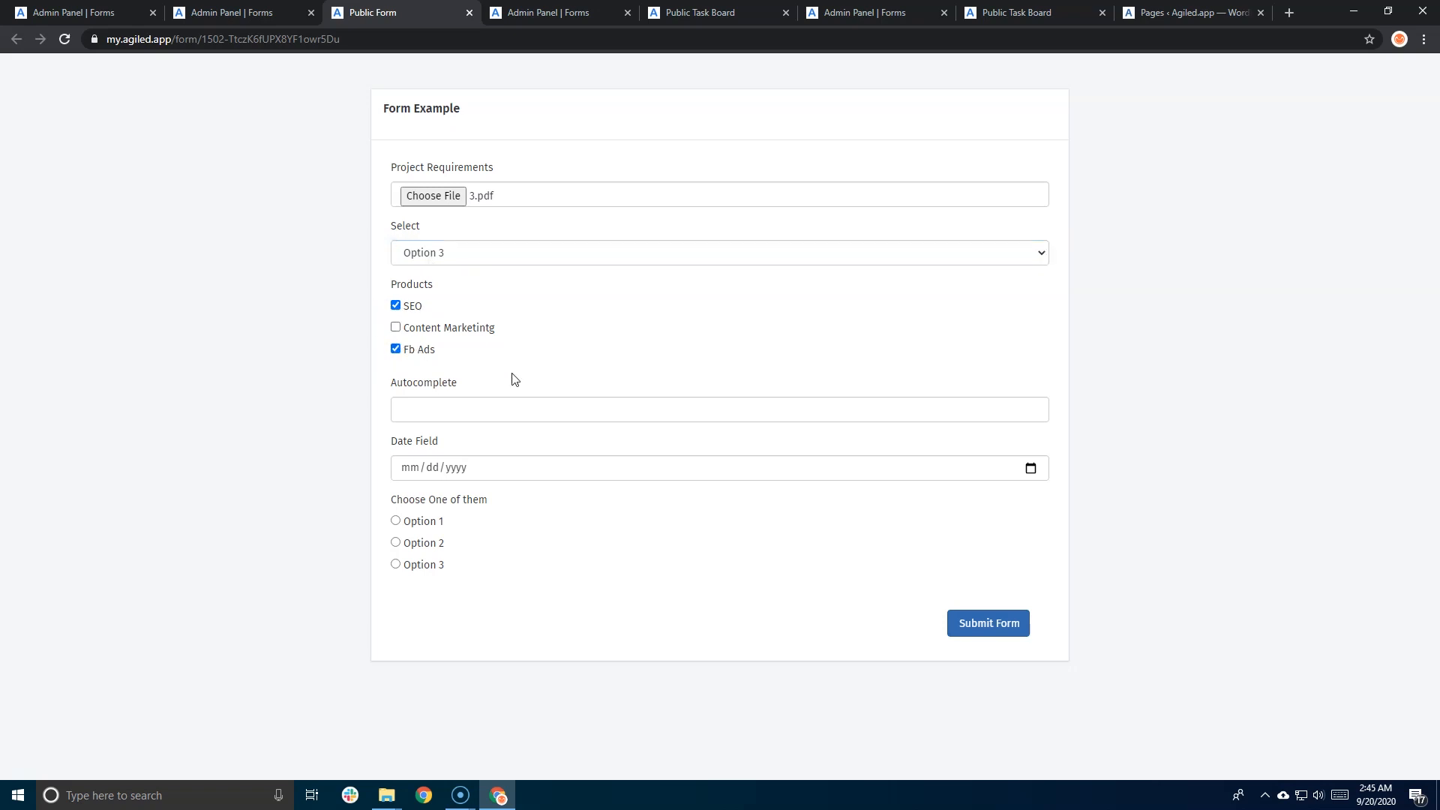
- Fill the Autocomplete field with Option 2
click(587, 405)
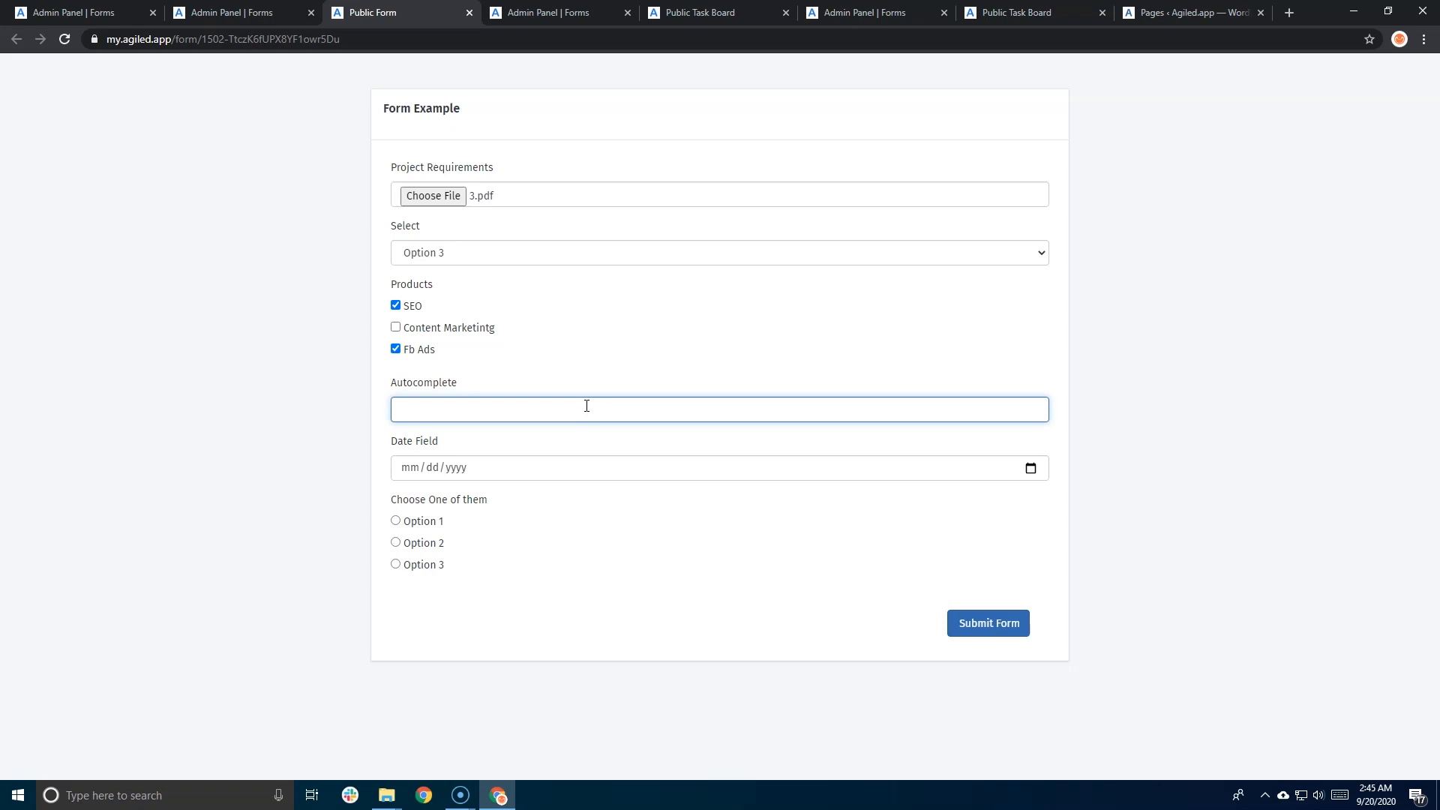
text(o)
key(BackSpace)
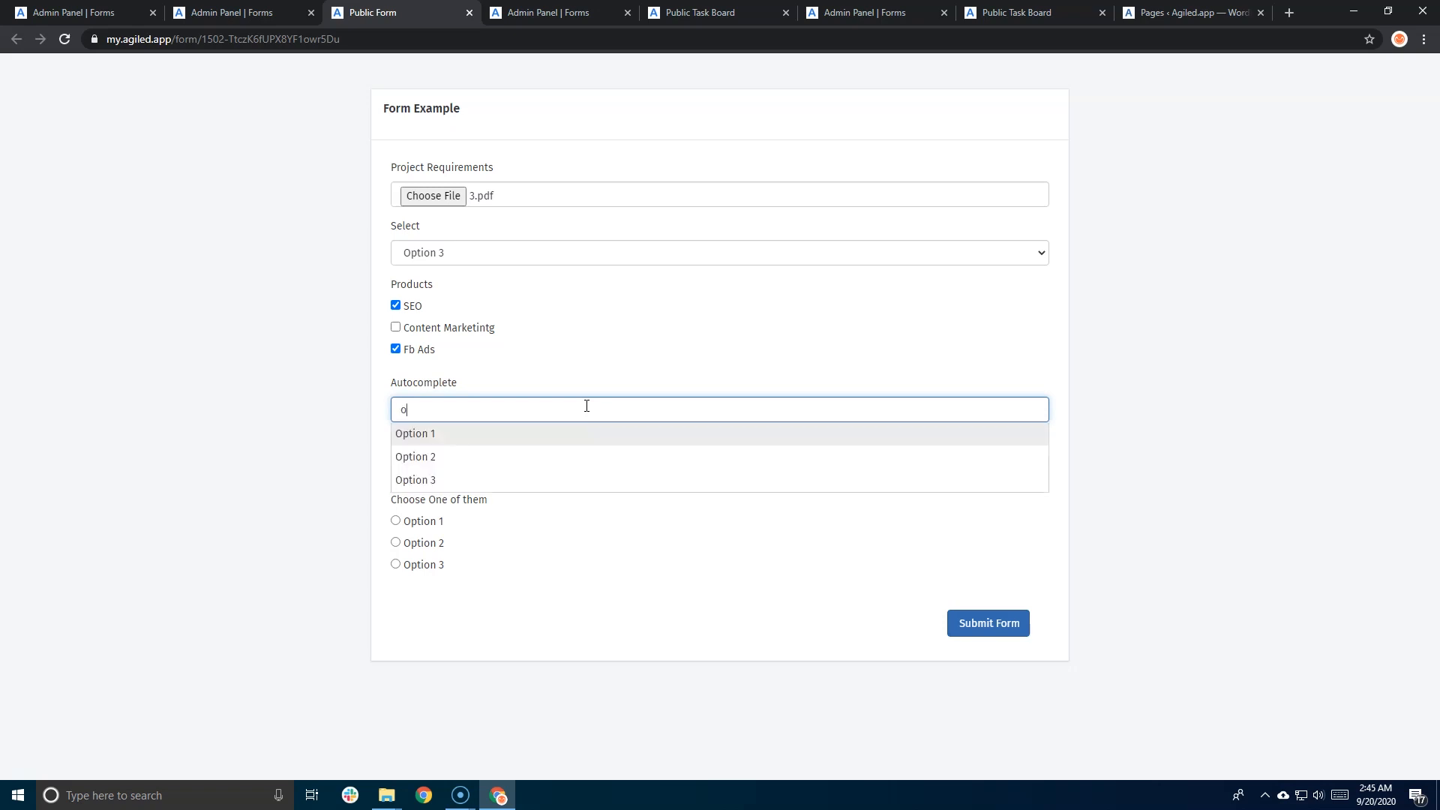
key(Down)
key(Down)
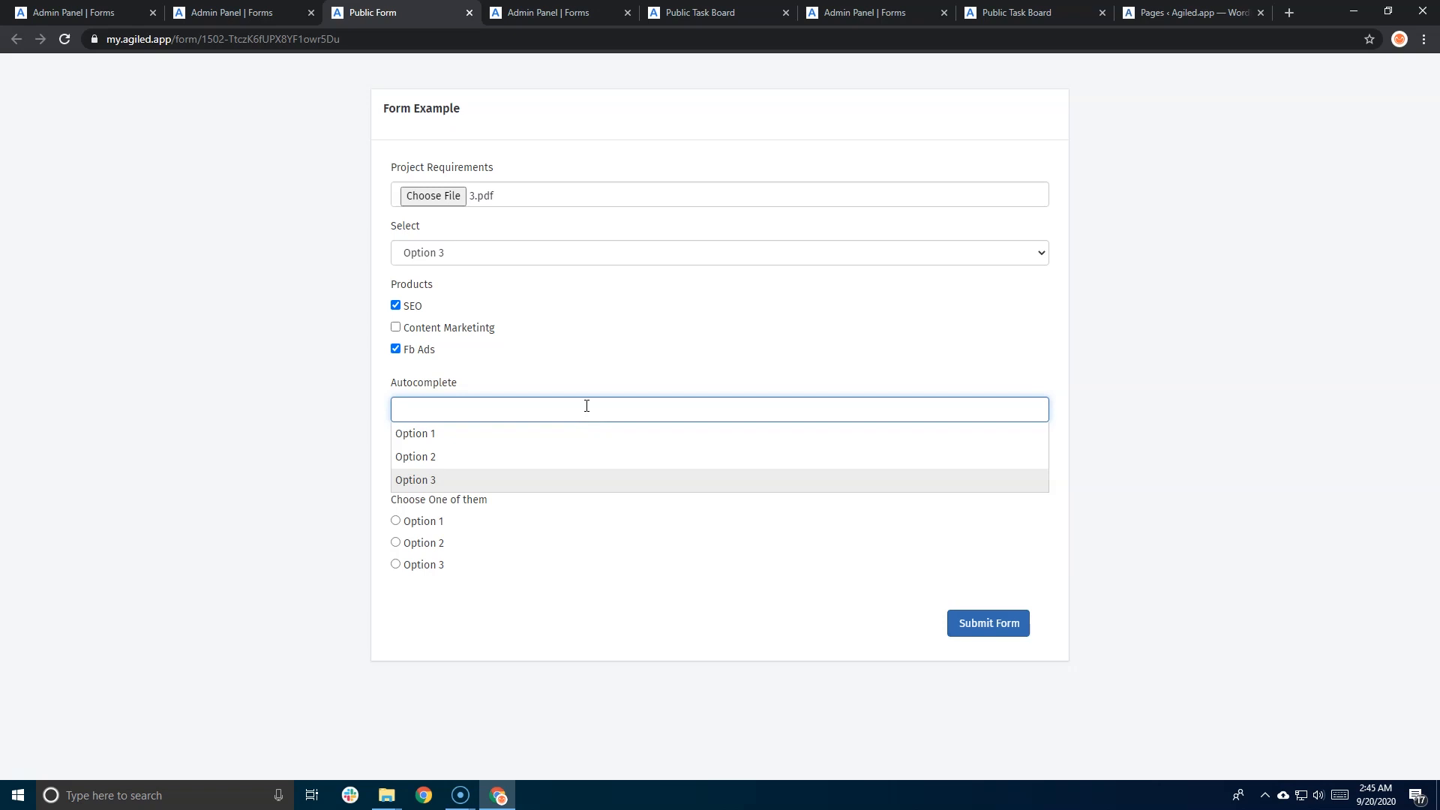
key(Up)
key(Return)
text(asdf)
key(BackSpace)
key(BackSpace)
key(BackSpace)
key(BackSpace)
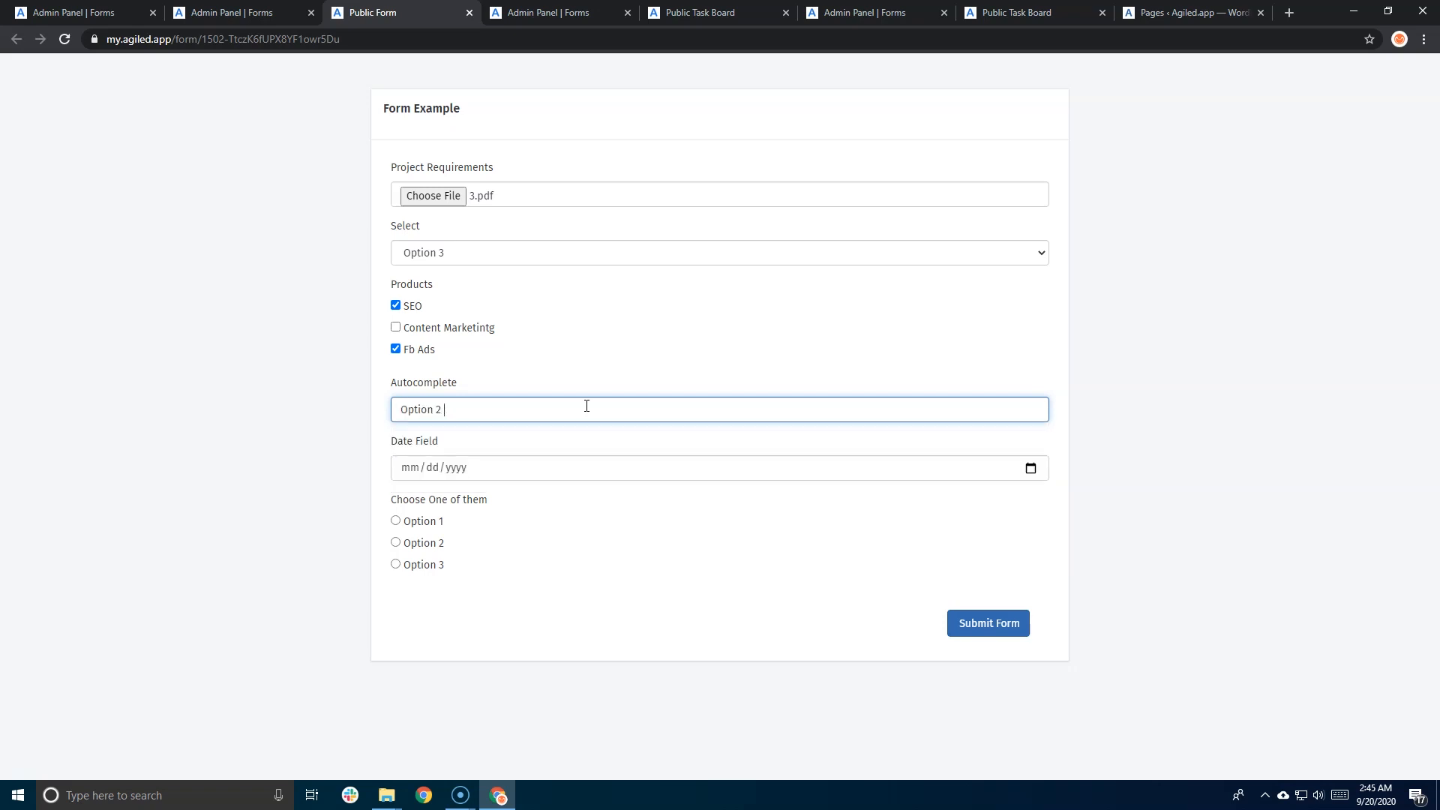
text(is)
- Set the date to 09/17/2020, pick Option 2 in Choose One of them, and submit
click(1032, 469)
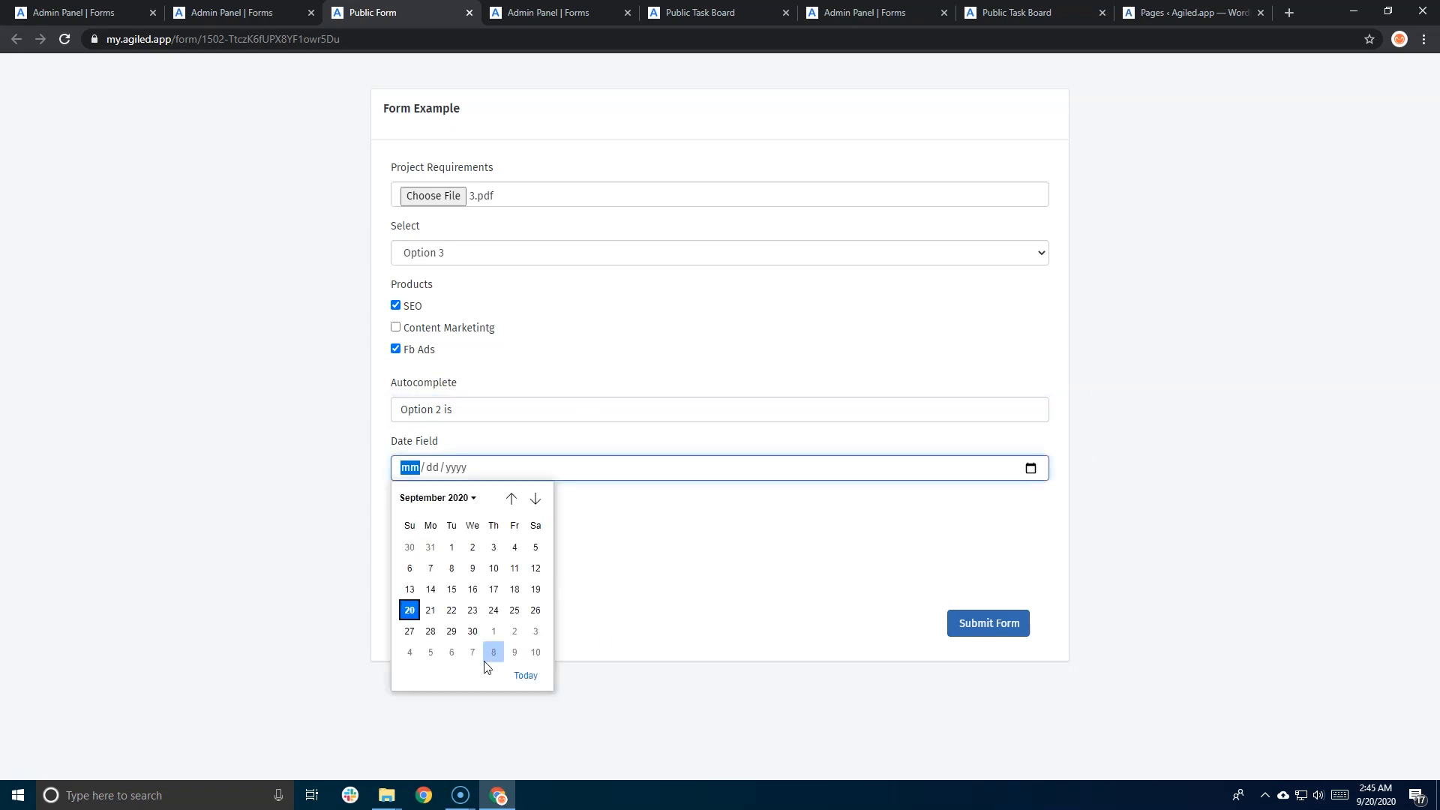
click(494, 589)
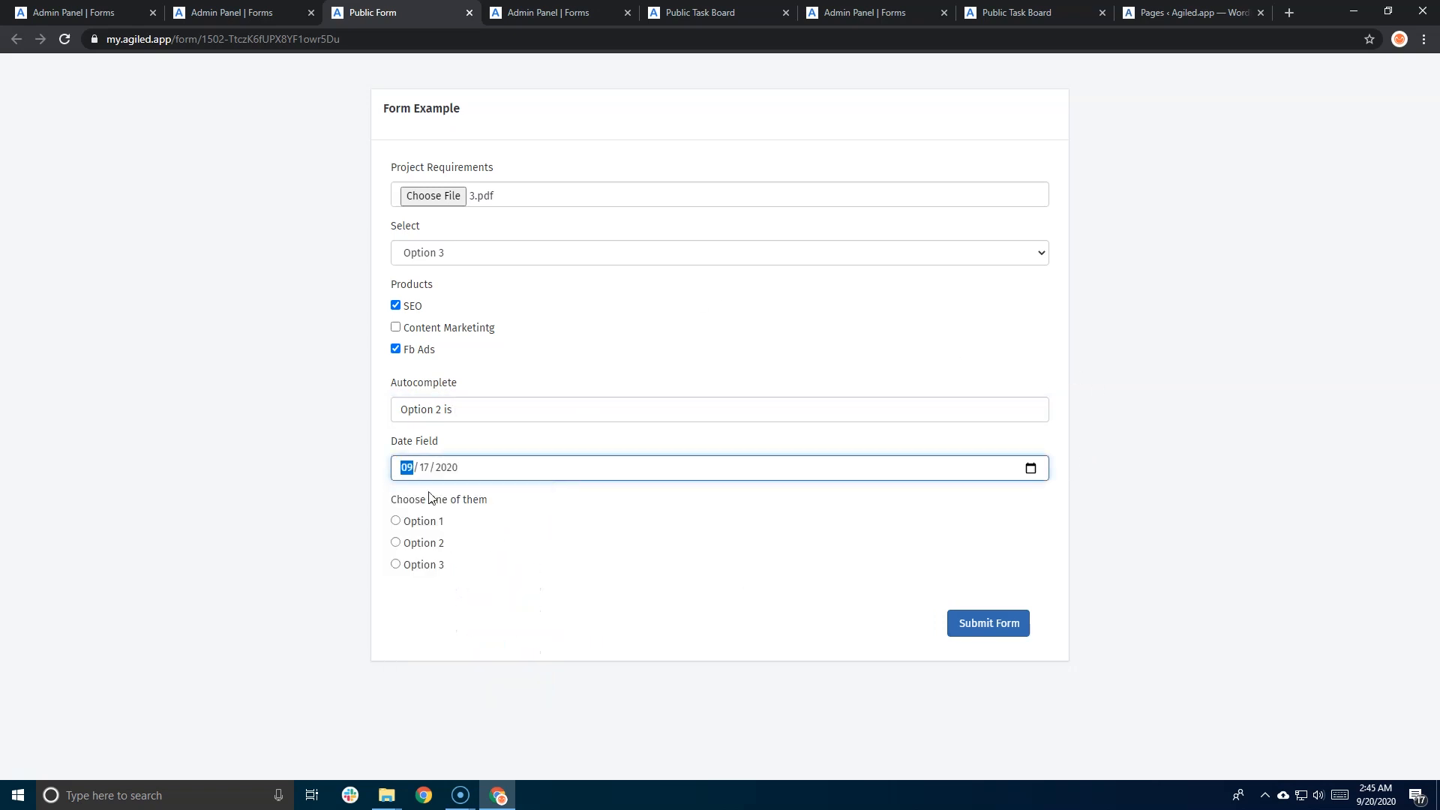
click(397, 523)
click(399, 544)
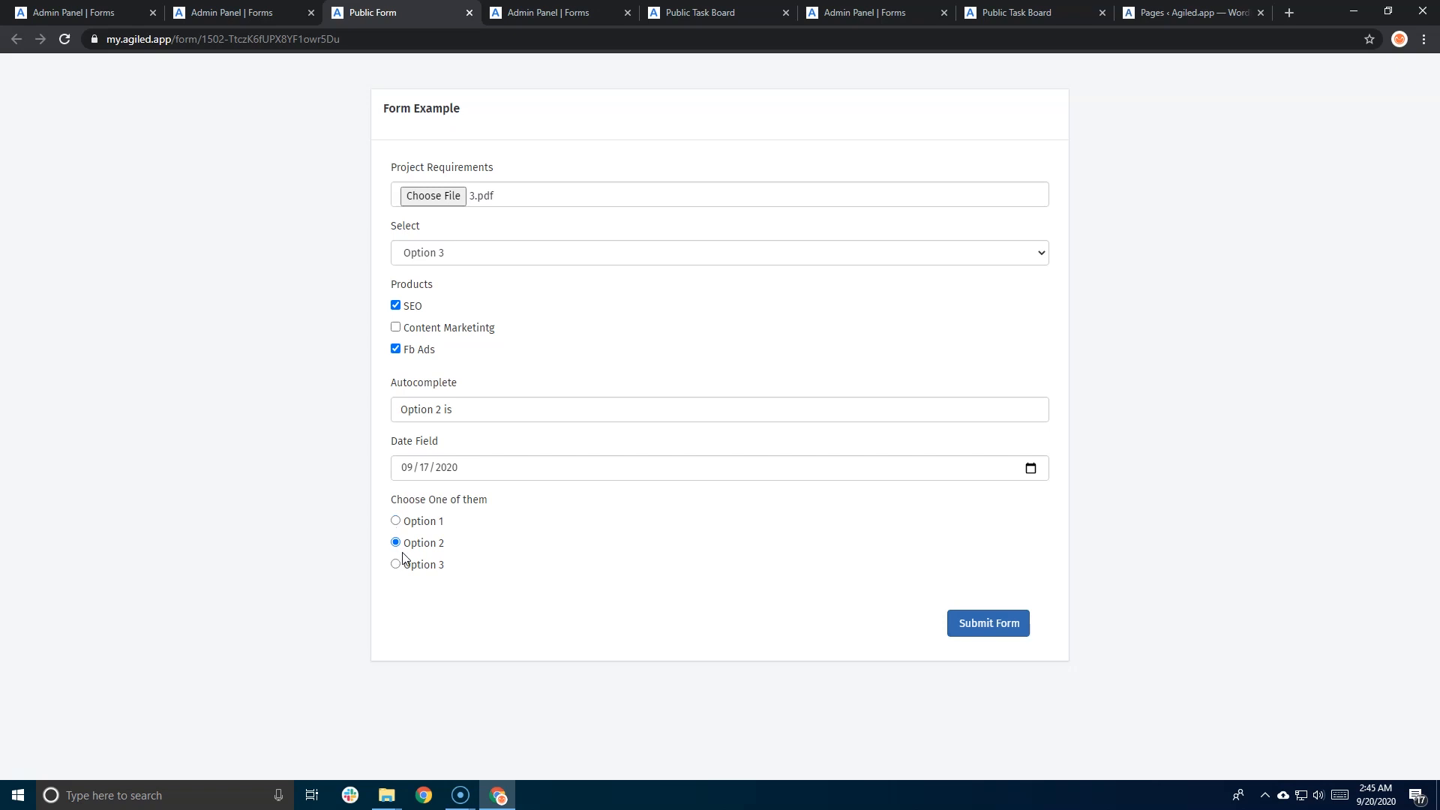
click(999, 632)
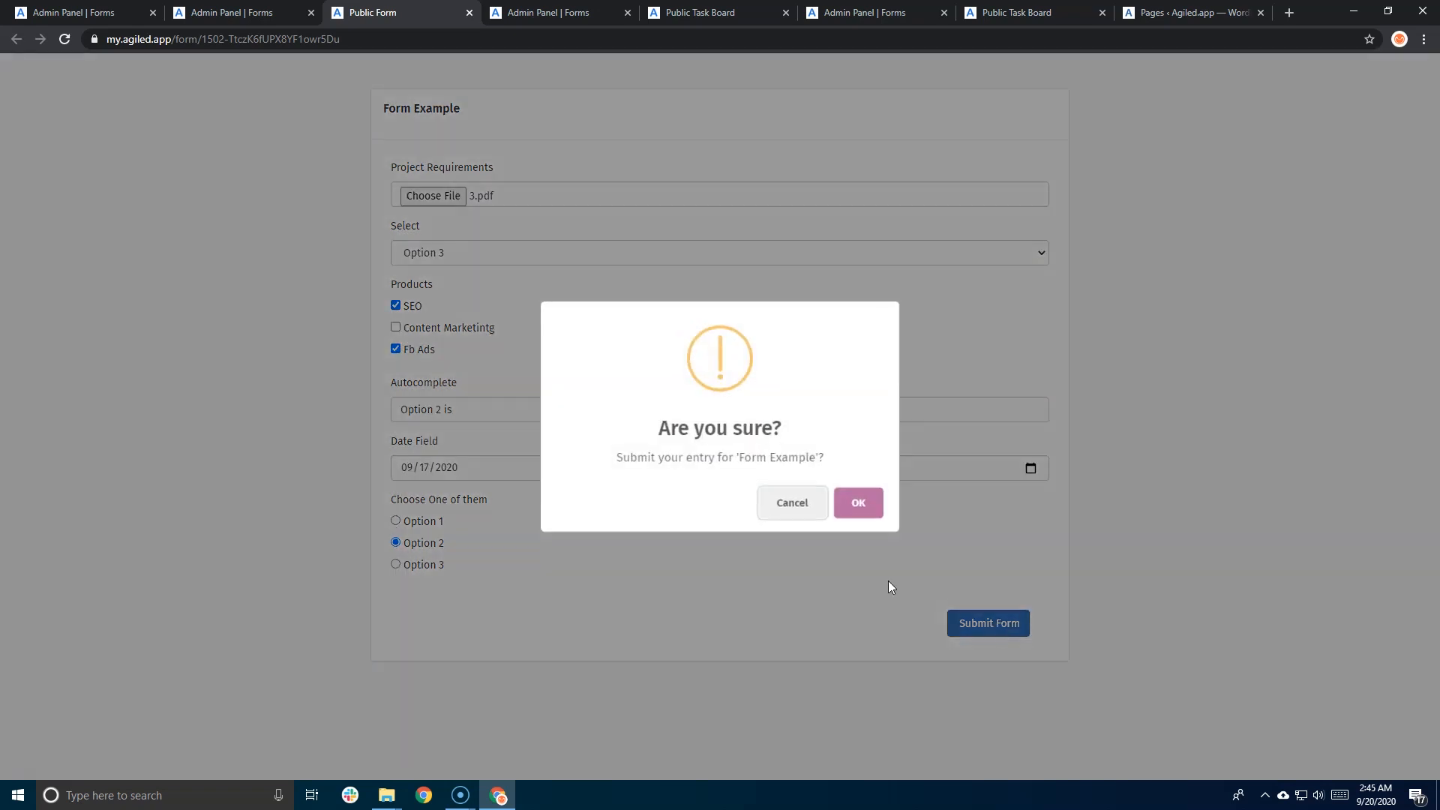
click(857, 504)
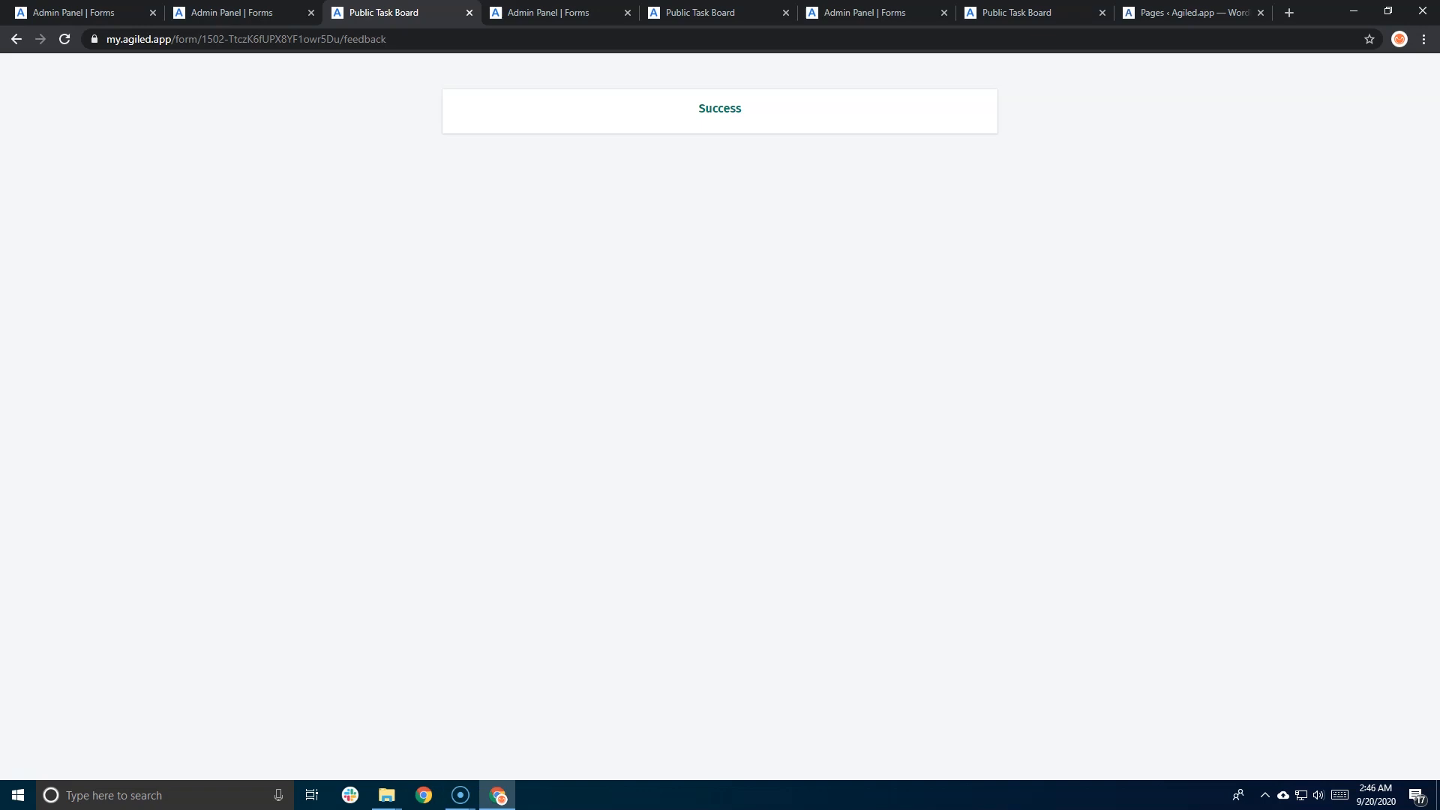
click(274, 13)
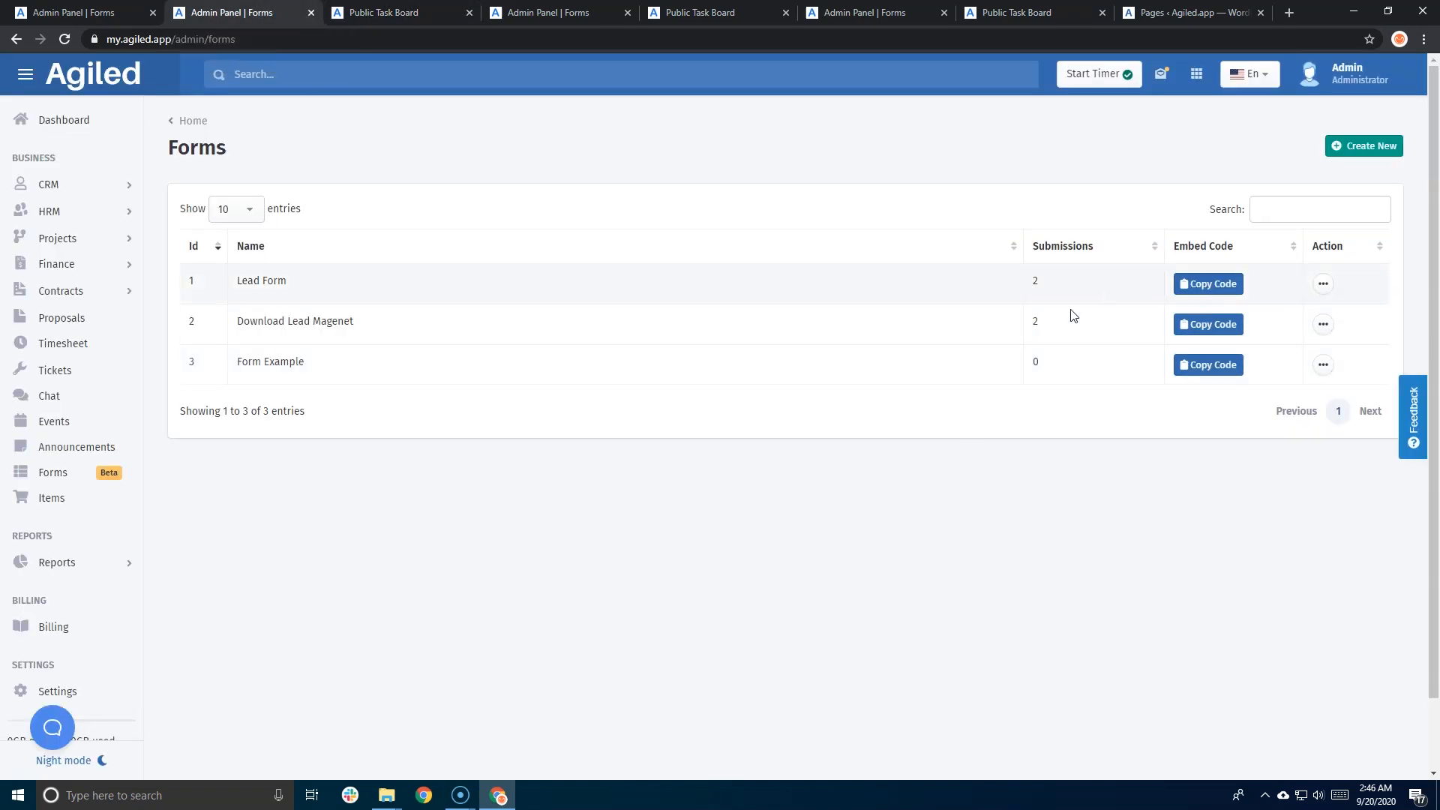
- Review Form Example's submitted entry values and view its uploaded PDF
click(1321, 366)
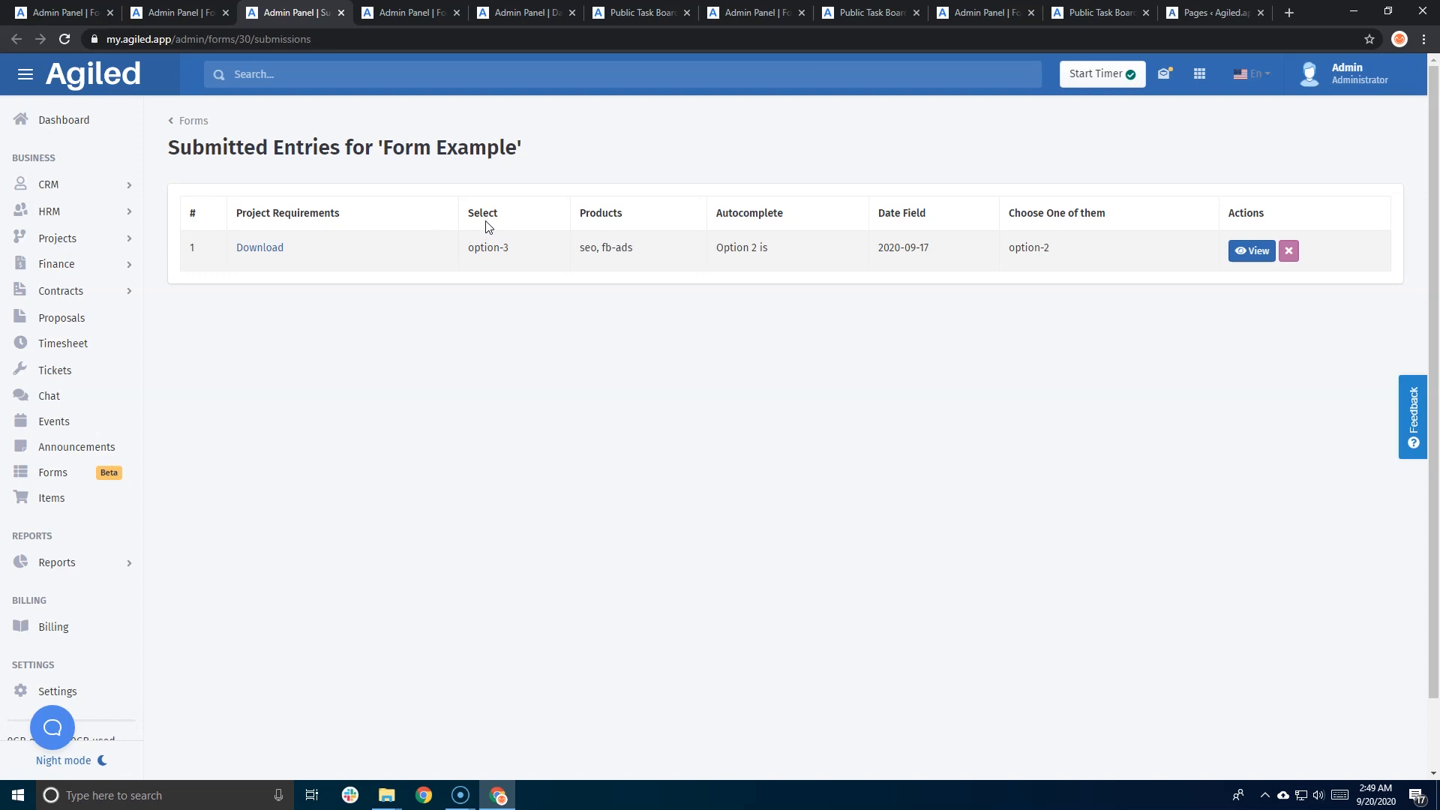
drag(474, 247, 508, 249)
drag(635, 252, 579, 258)
drag(773, 254, 714, 255)
drag(876, 252, 939, 255)
drag(1034, 248, 1079, 256)
click(278, 257)
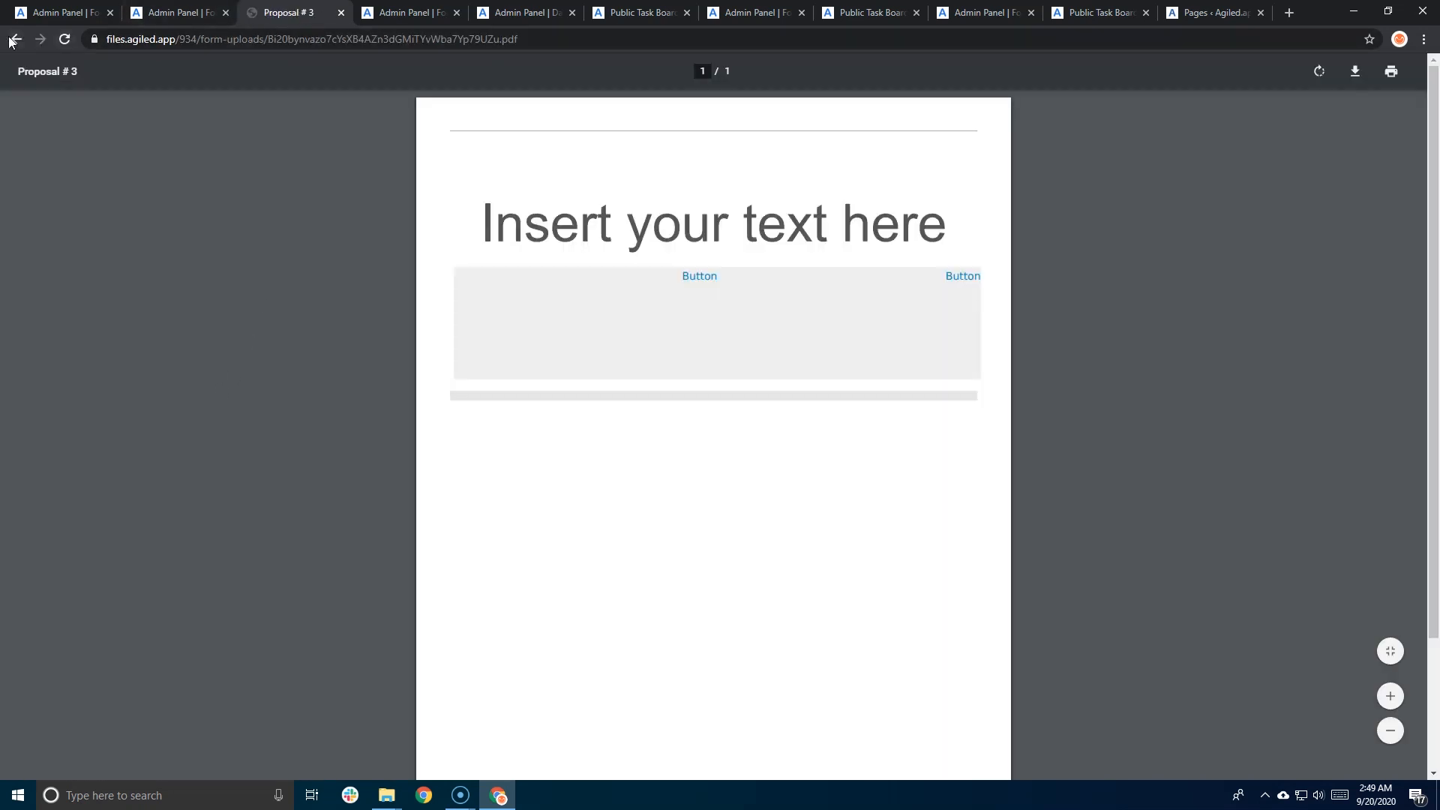
click(15, 39)
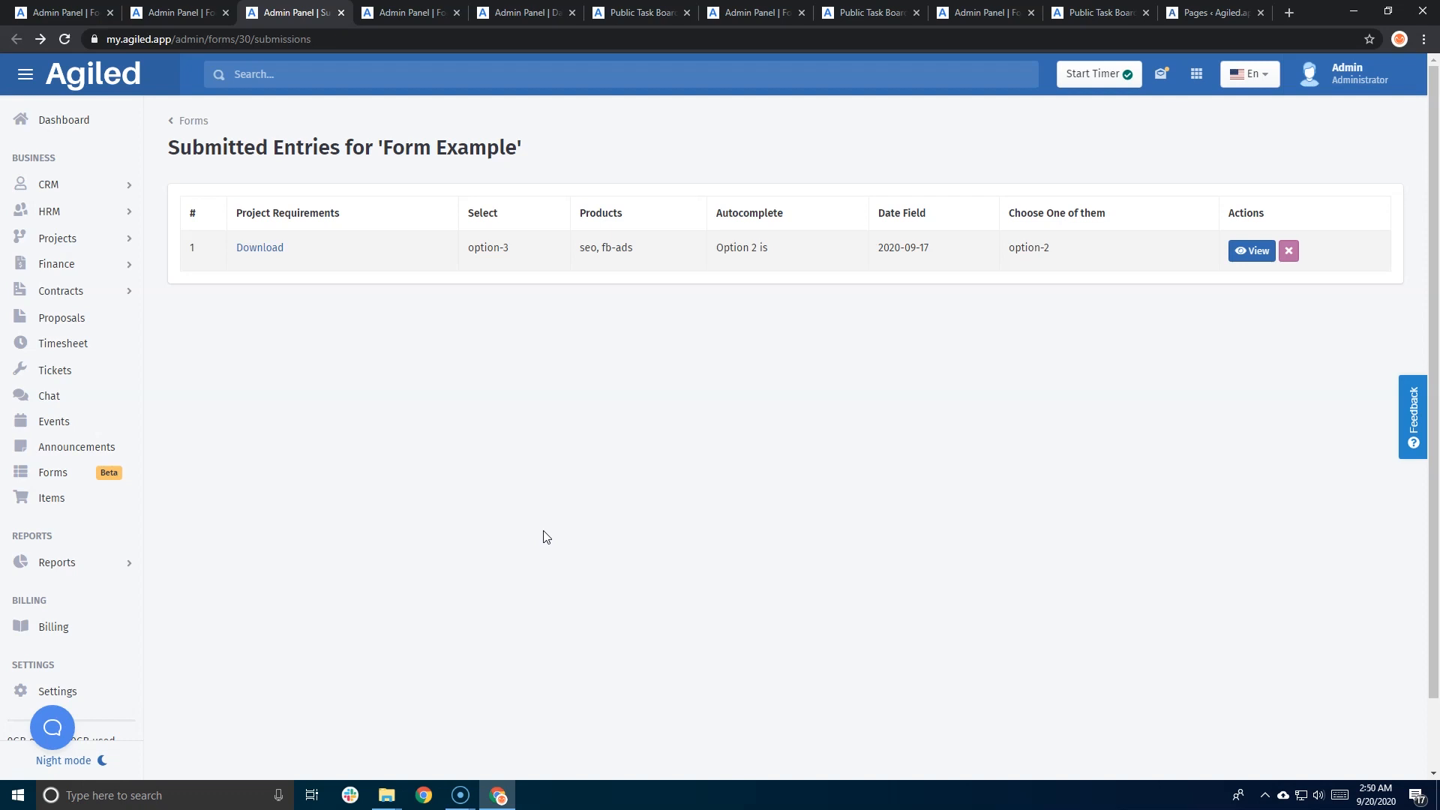
- Copy the Lead Form embed code and open the Forms Example page in WordPress
click(105, 477)
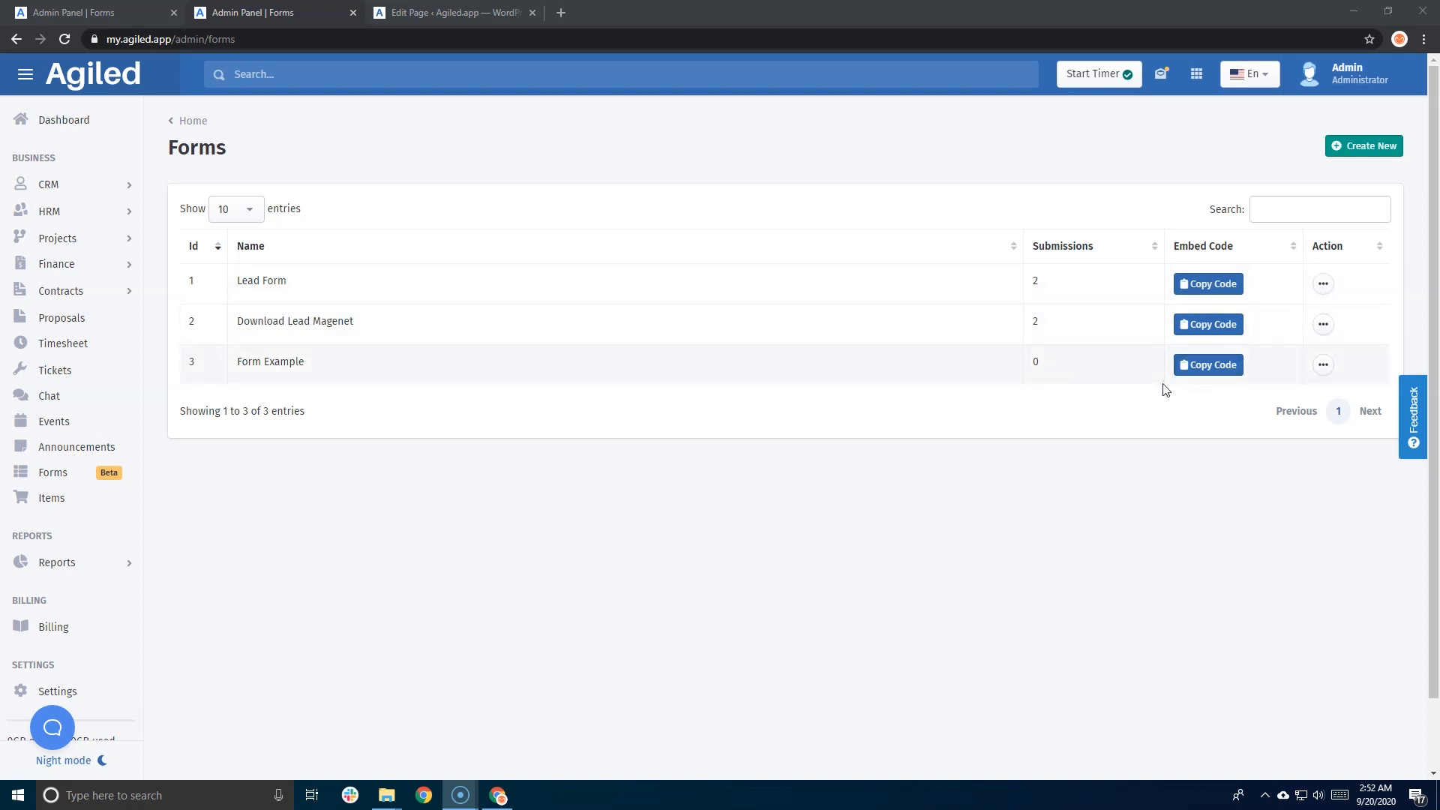
click(1213, 291)
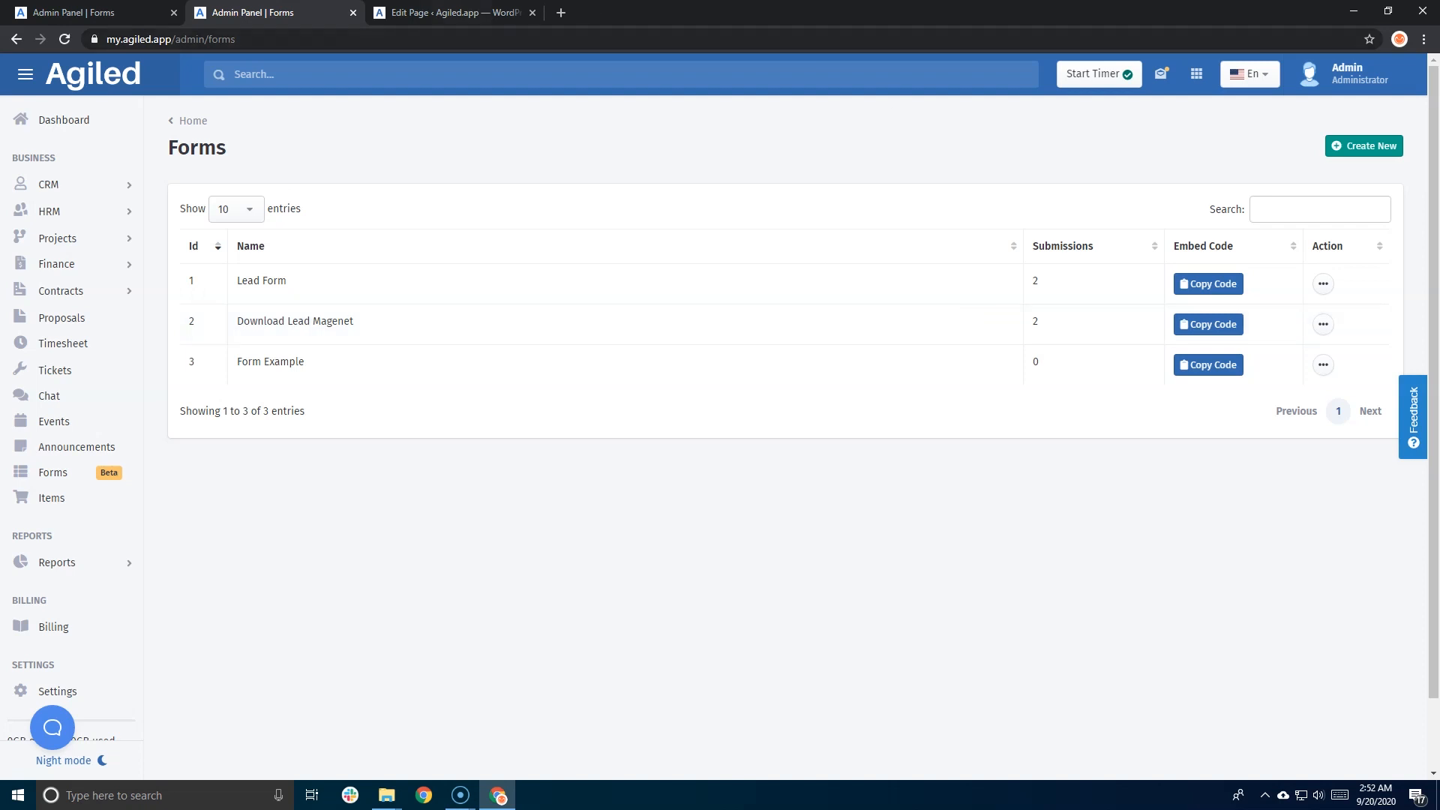
click(408, 15)
click(220, 561)
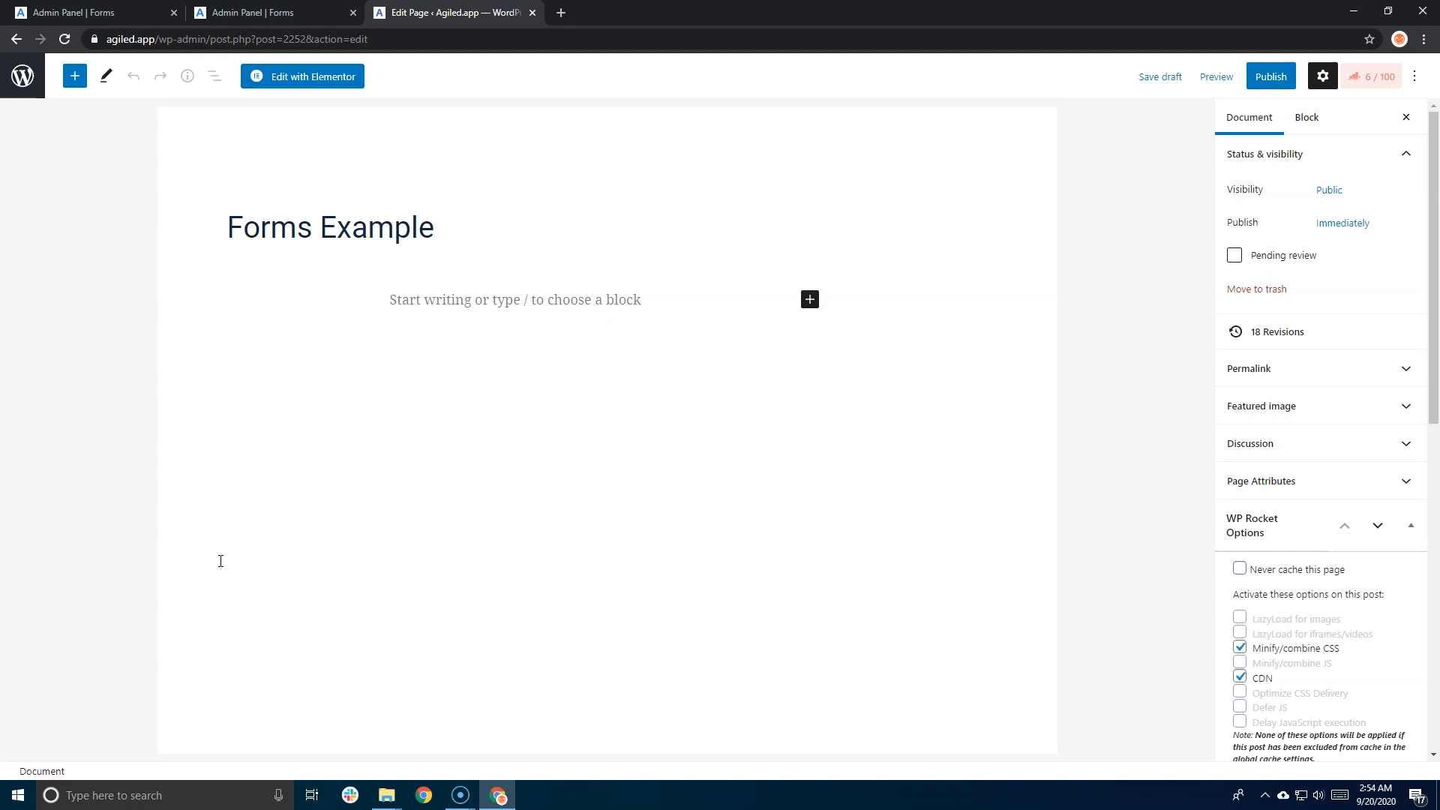
- Add a centre-aligned heading 'Submit your information.' below the page title
click(525, 290)
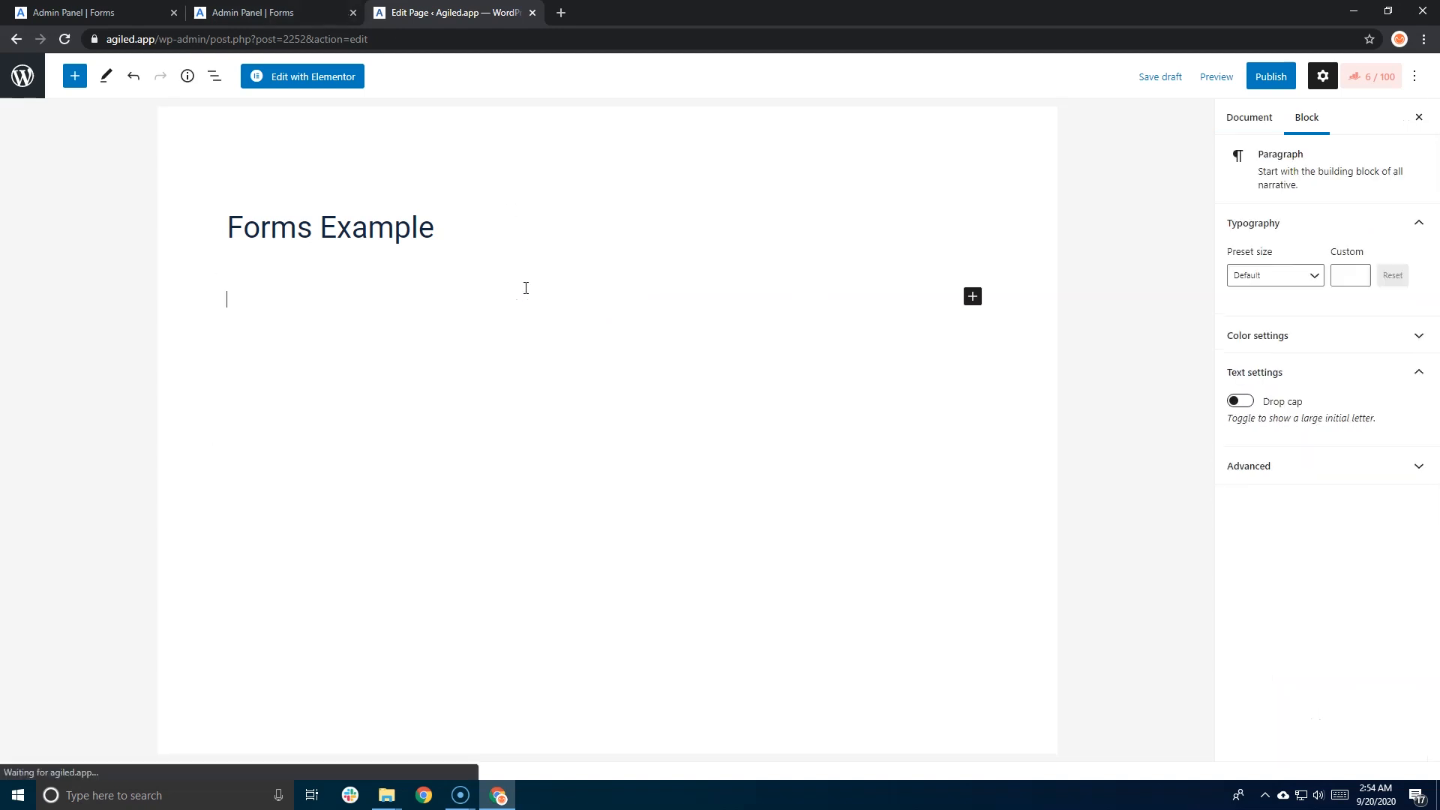
click(973, 299)
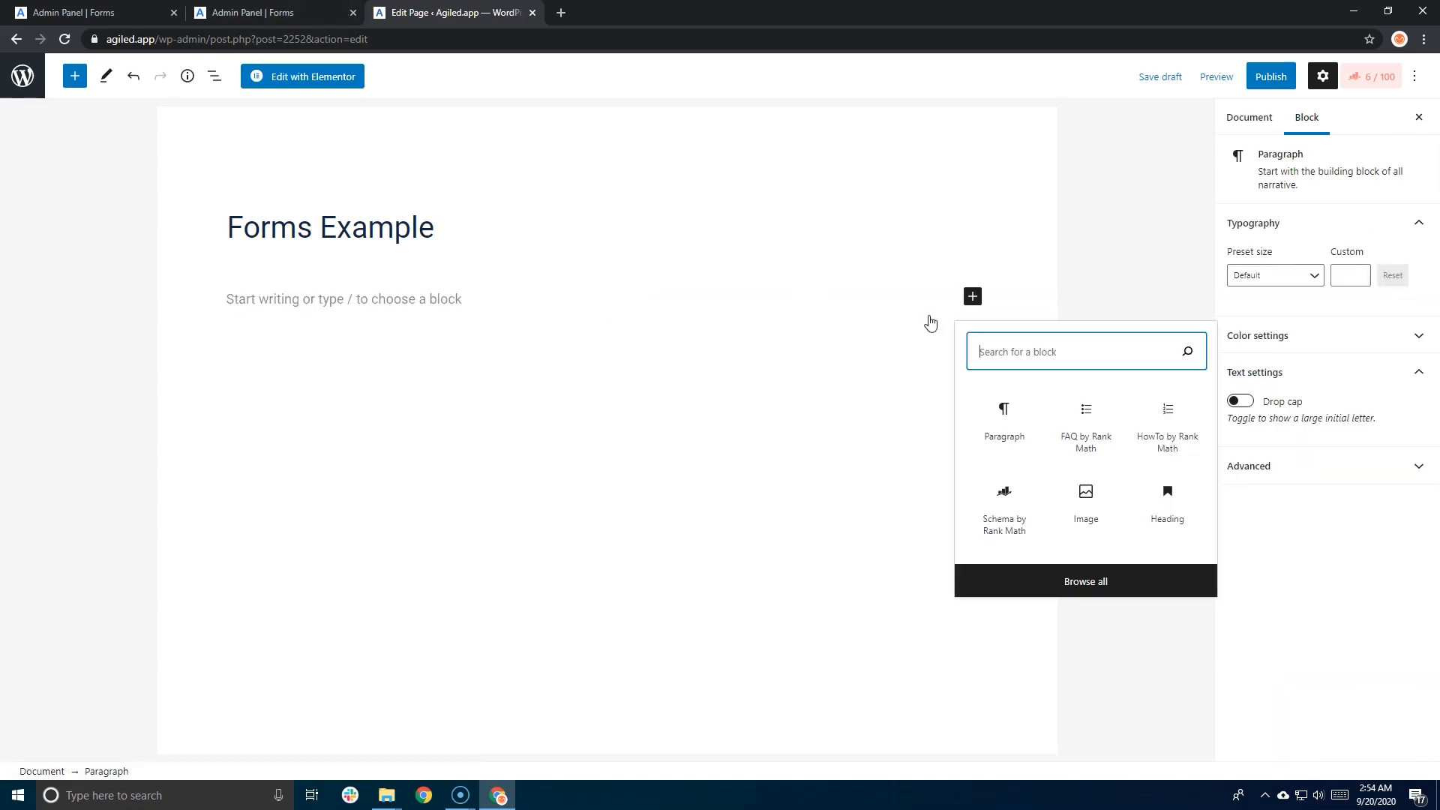
click(1156, 507)
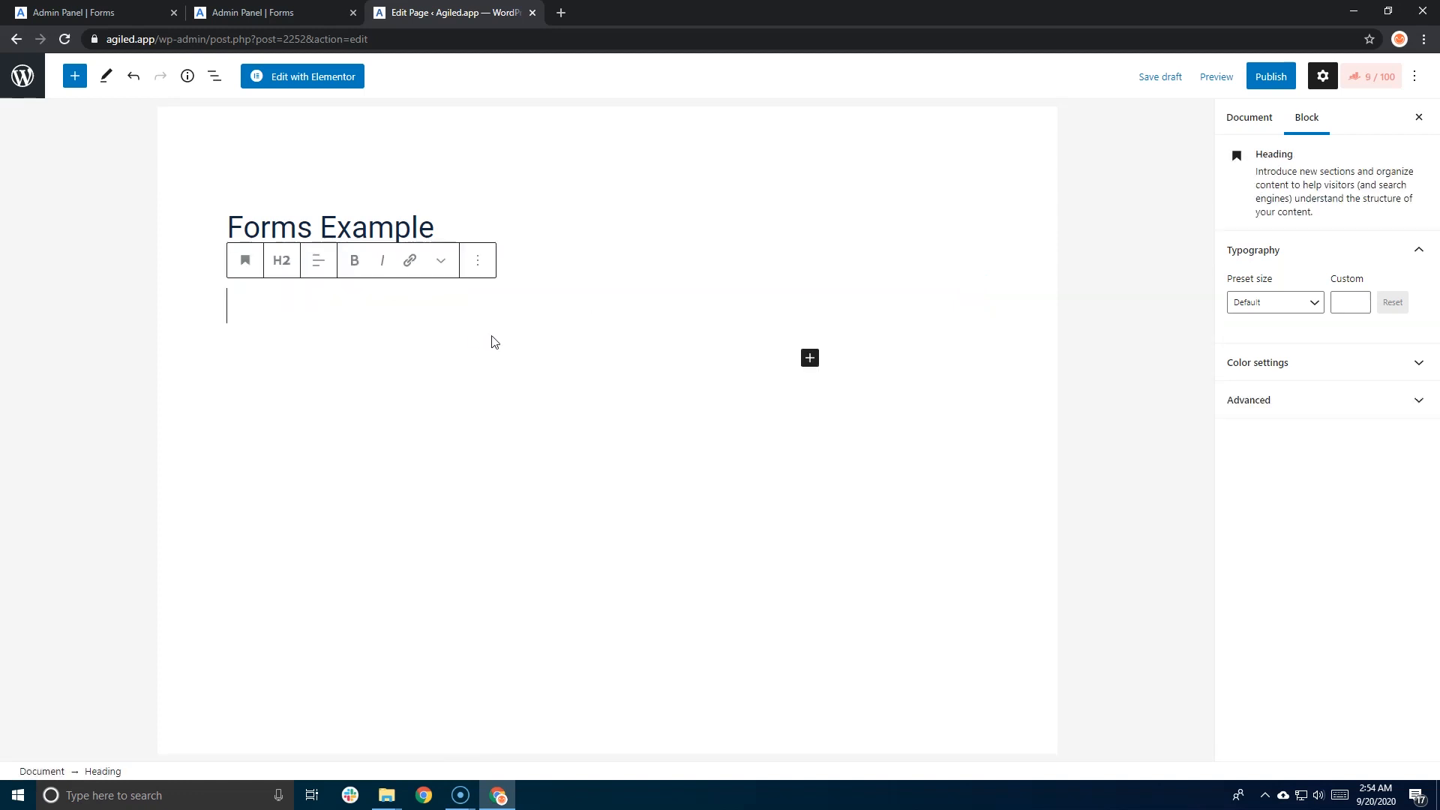
text(Submit your i)
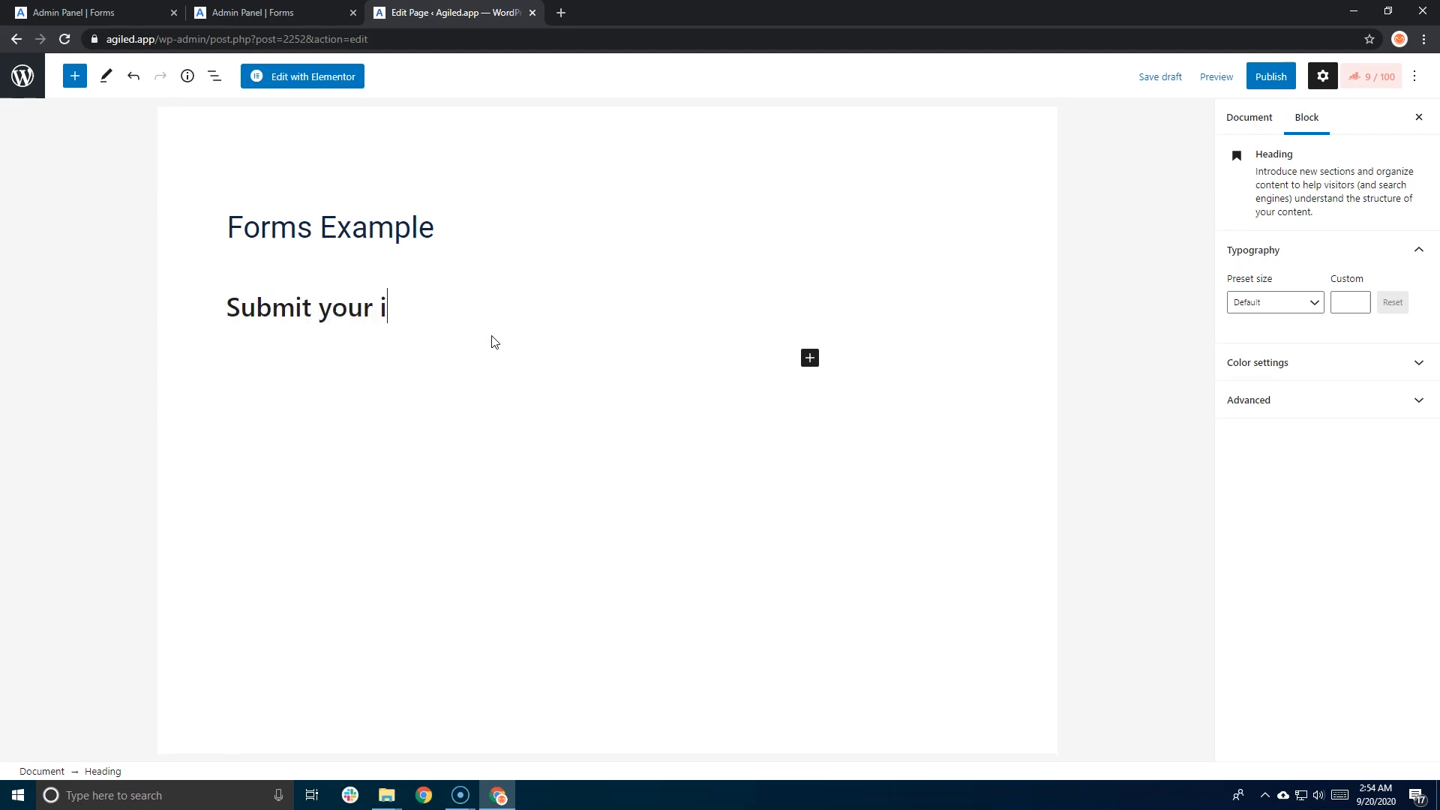
text(nformation.)
click(491, 306)
click(318, 260)
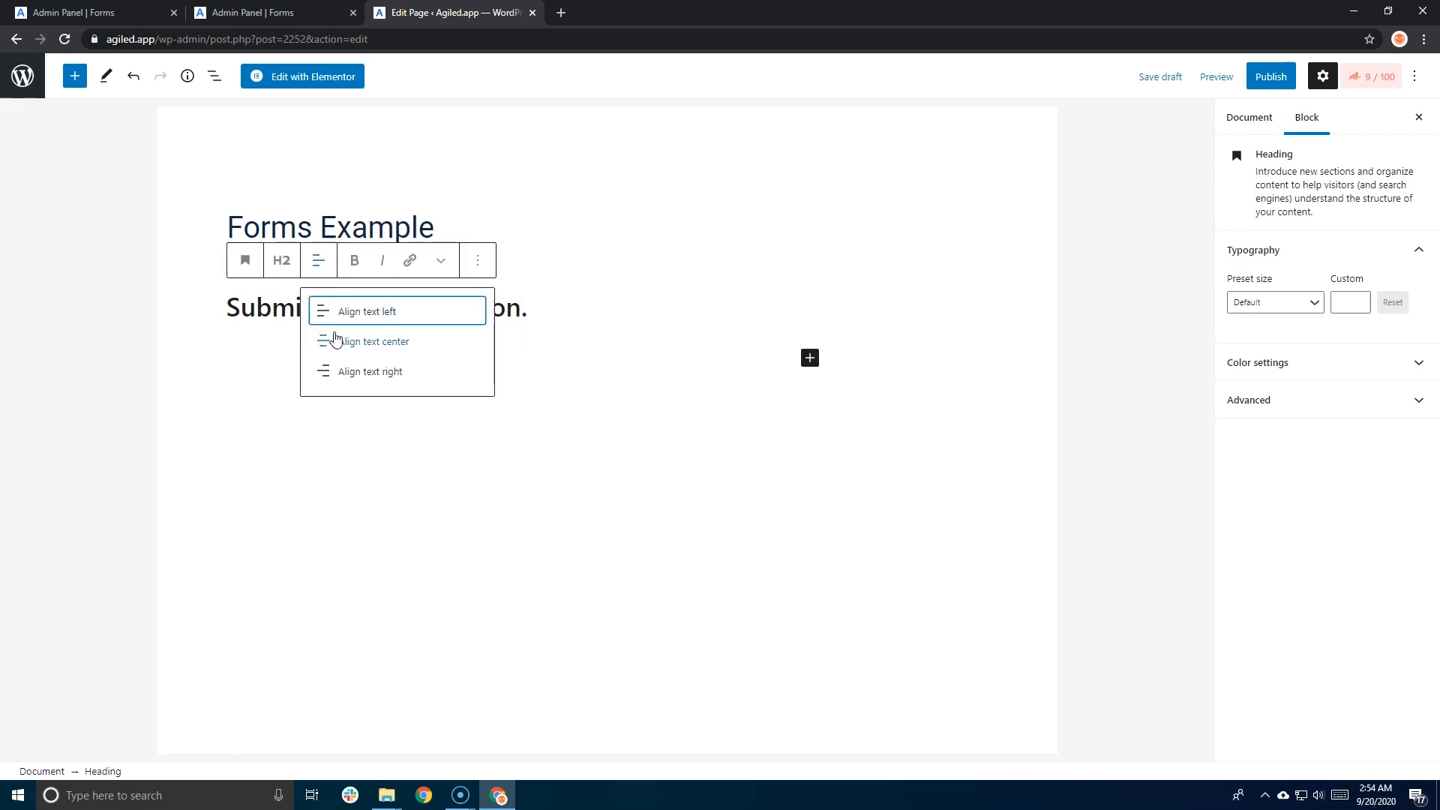
click(334, 336)
- Insert an empty Custom HTML block under the heading, found by searching 'html'
click(771, 363)
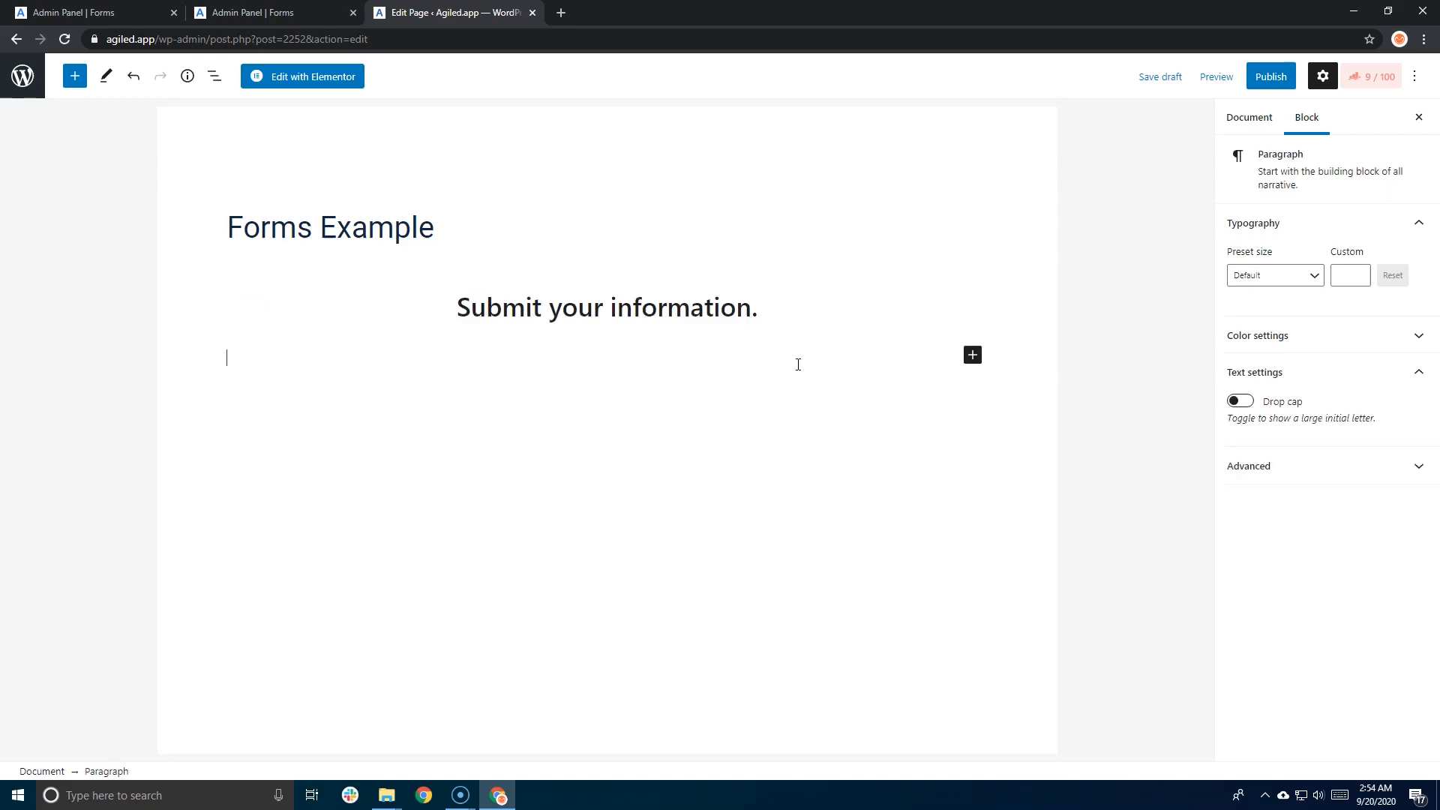
click(971, 355)
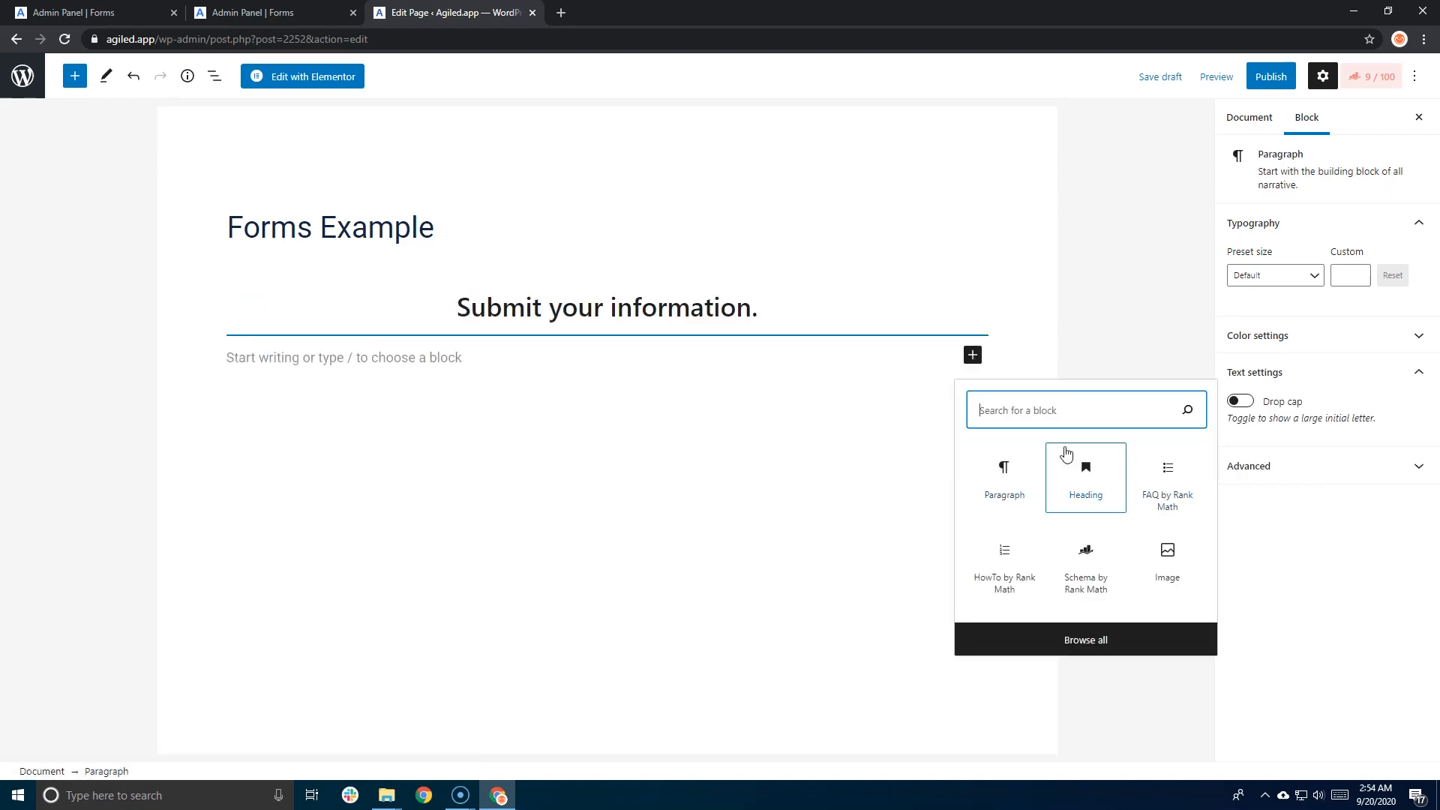
text(html)
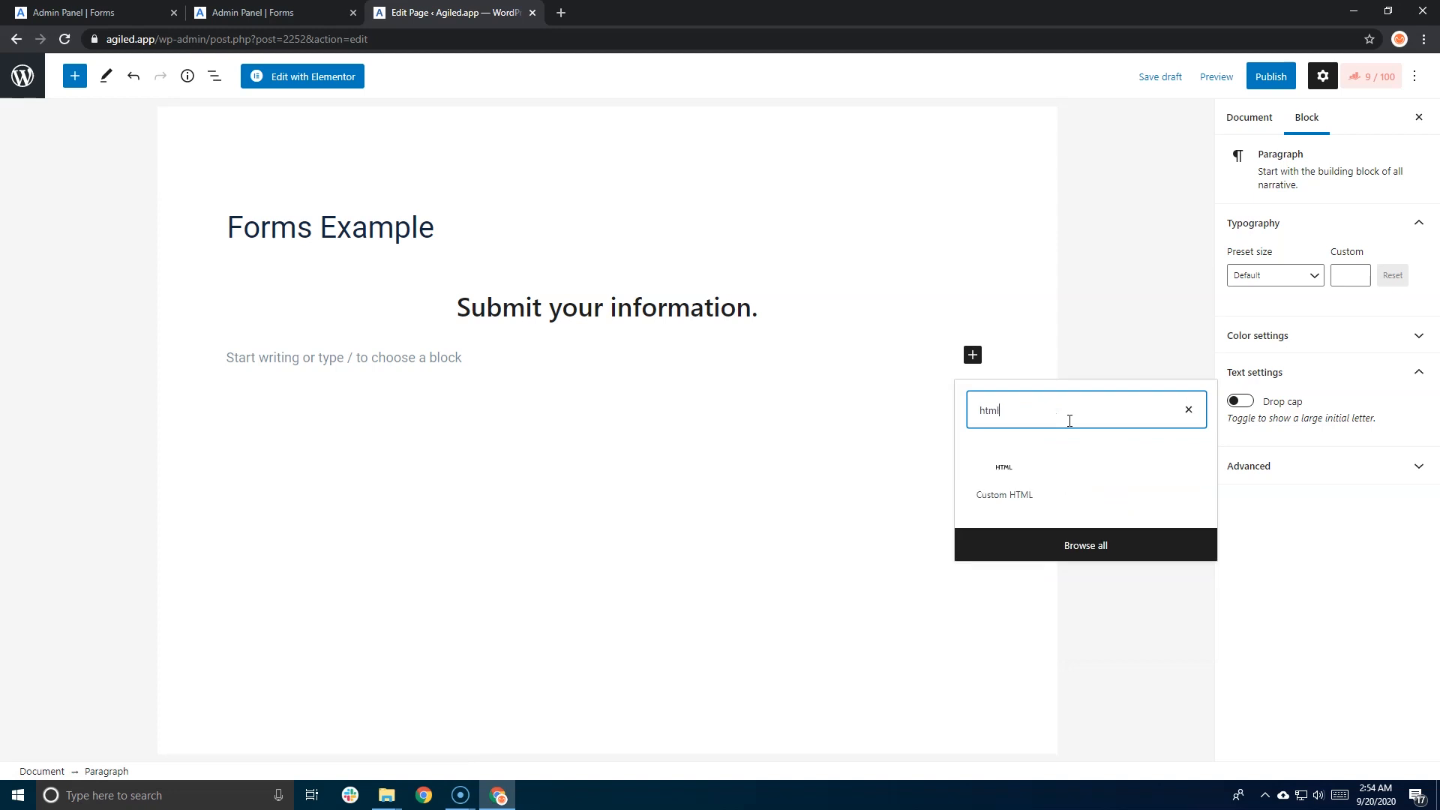
click(1014, 484)
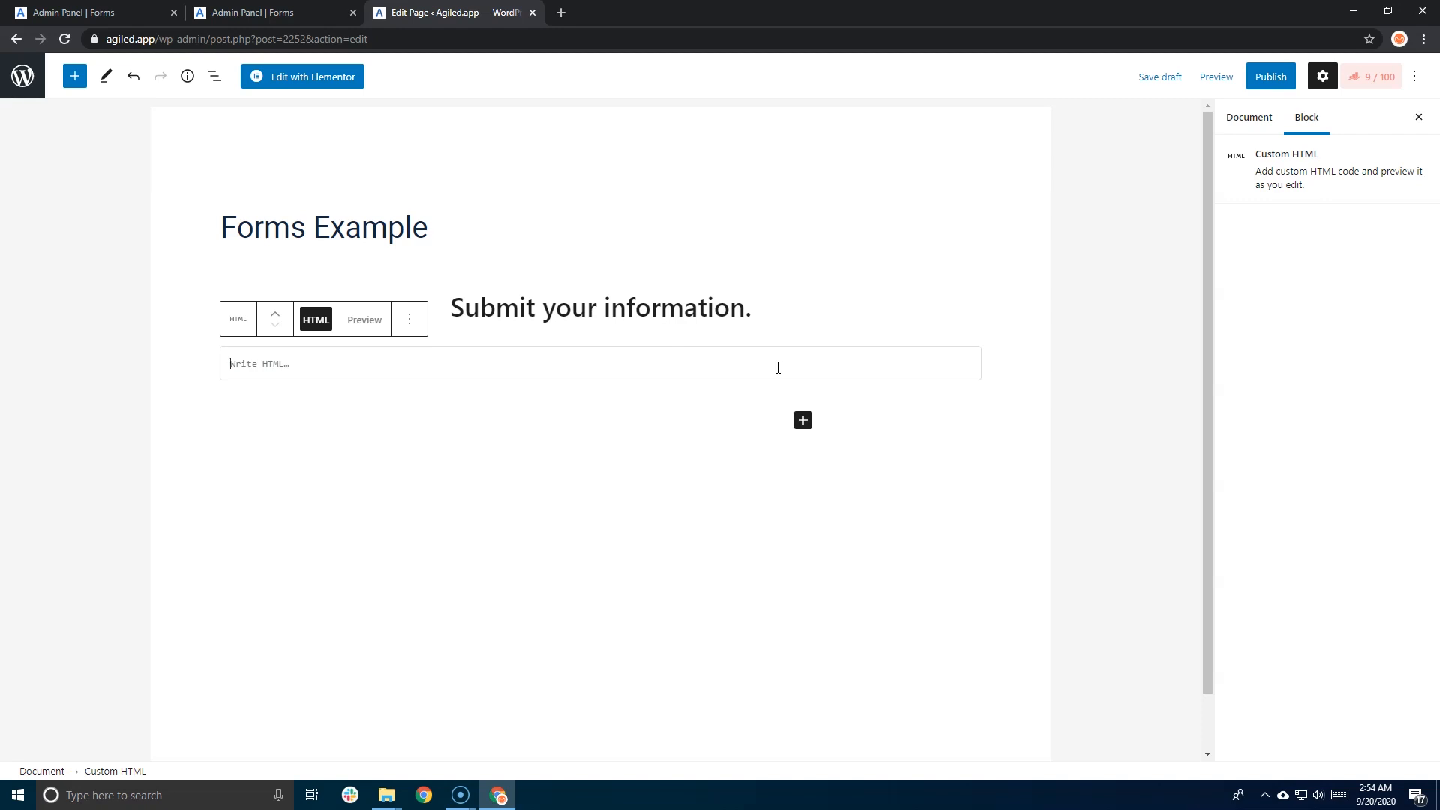
- Paste the form's iframe code and replace the calc(100vh - 30px) height with 500px
text(<iframe src='https://my.agiled.app/form/embed/1502-vlKTEPFma2T3g9OFjc6k' style='height:calc(100vh - 30px);width:100%'></iframe>)
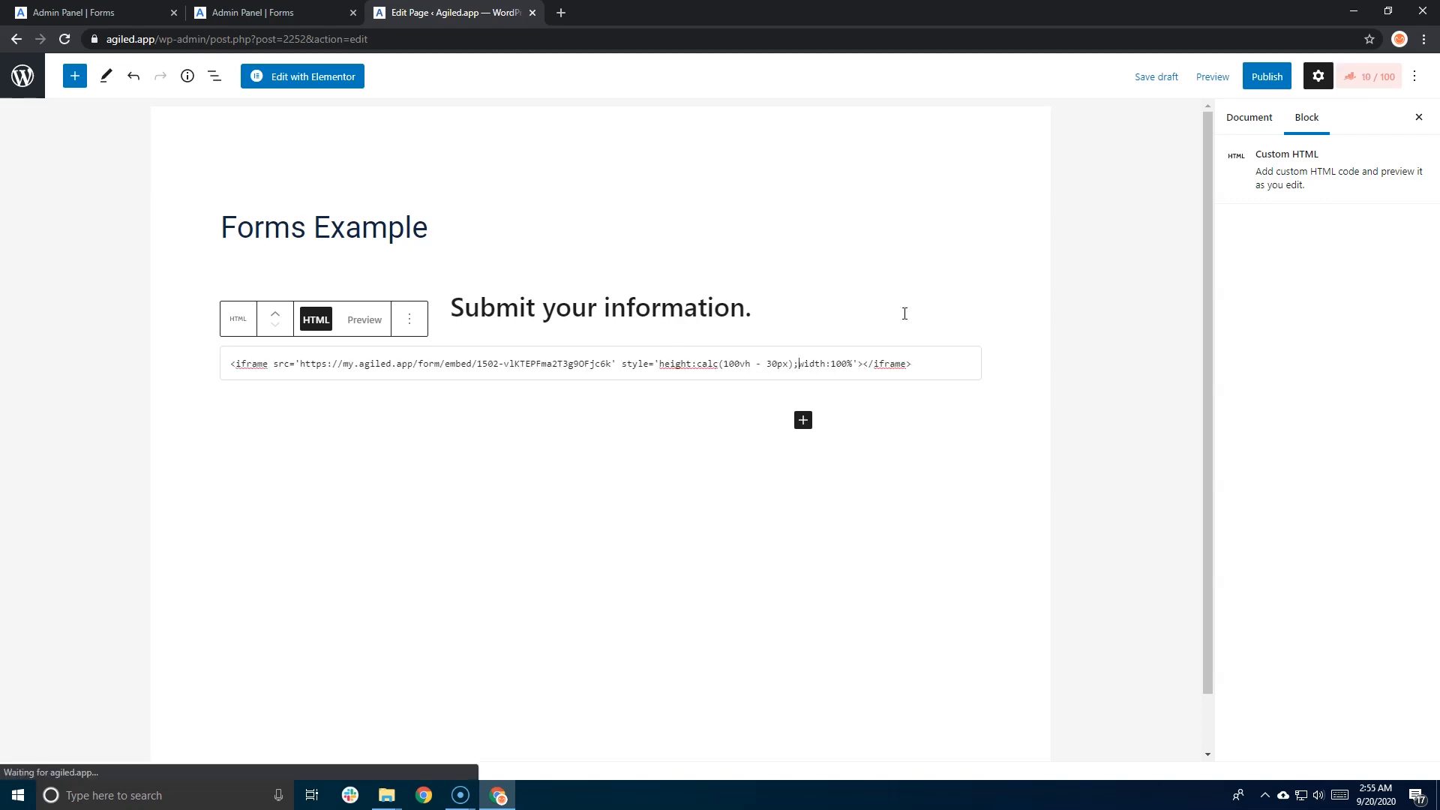
drag(656, 364, 681, 364)
click(666, 364)
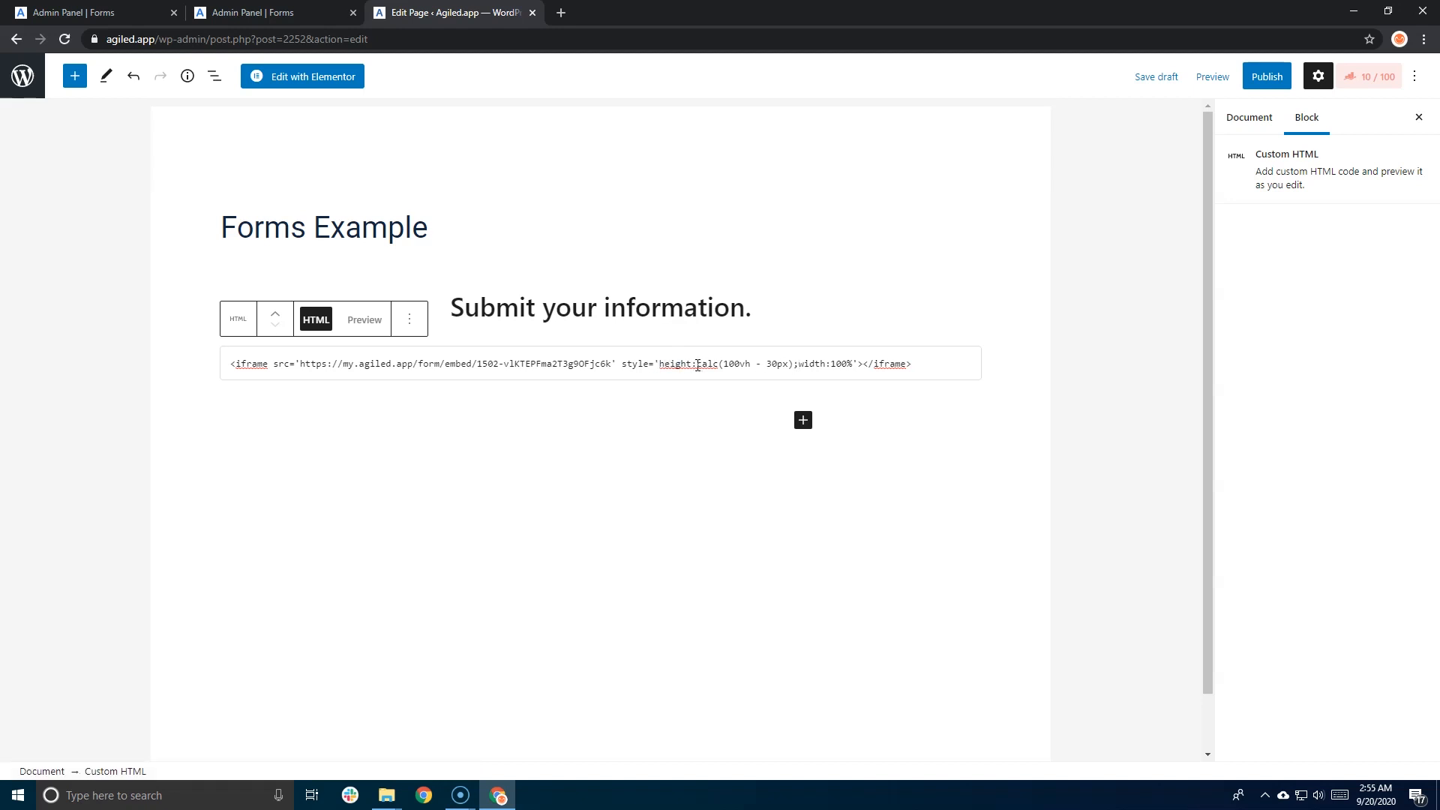
drag(698, 364, 794, 362)
text(500)
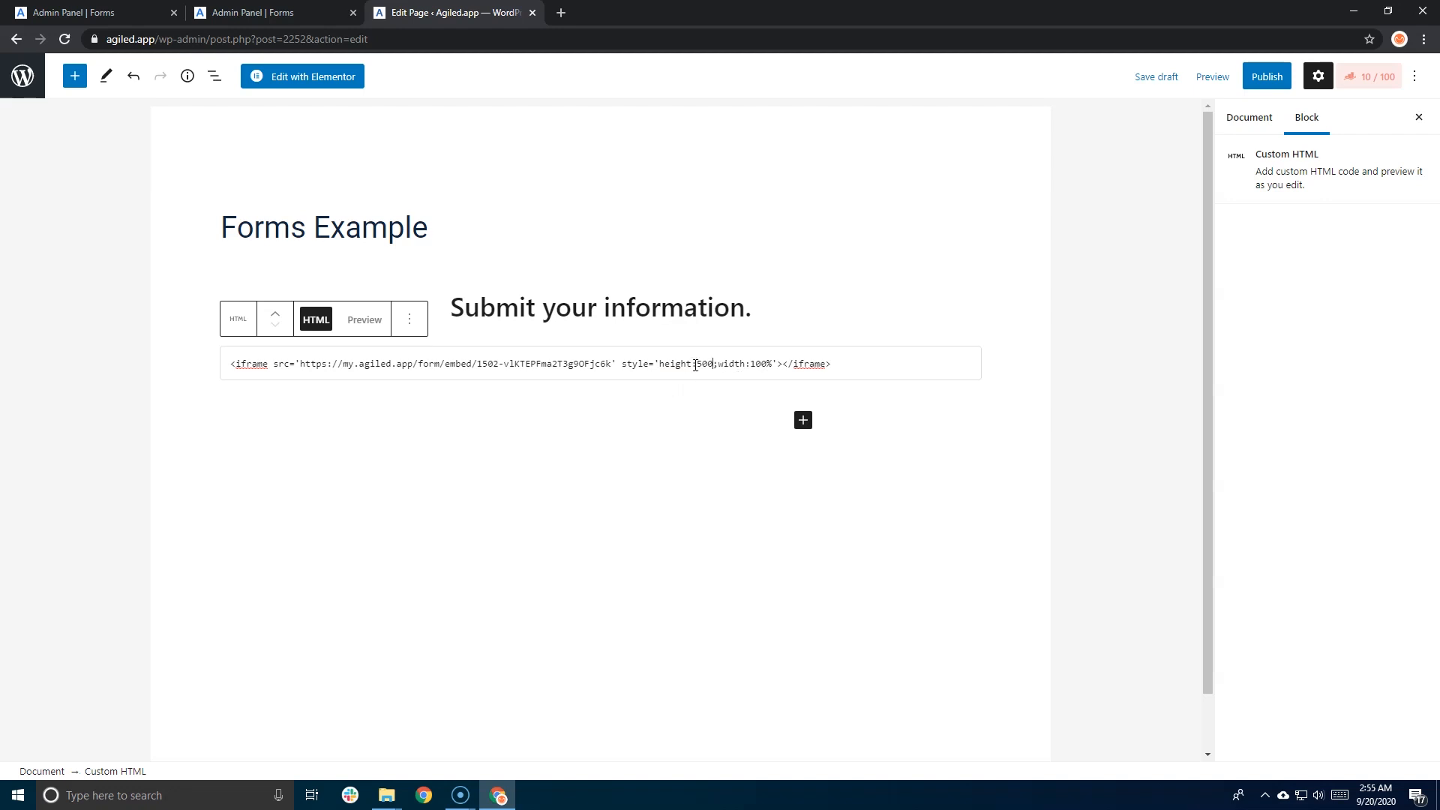
text(px)
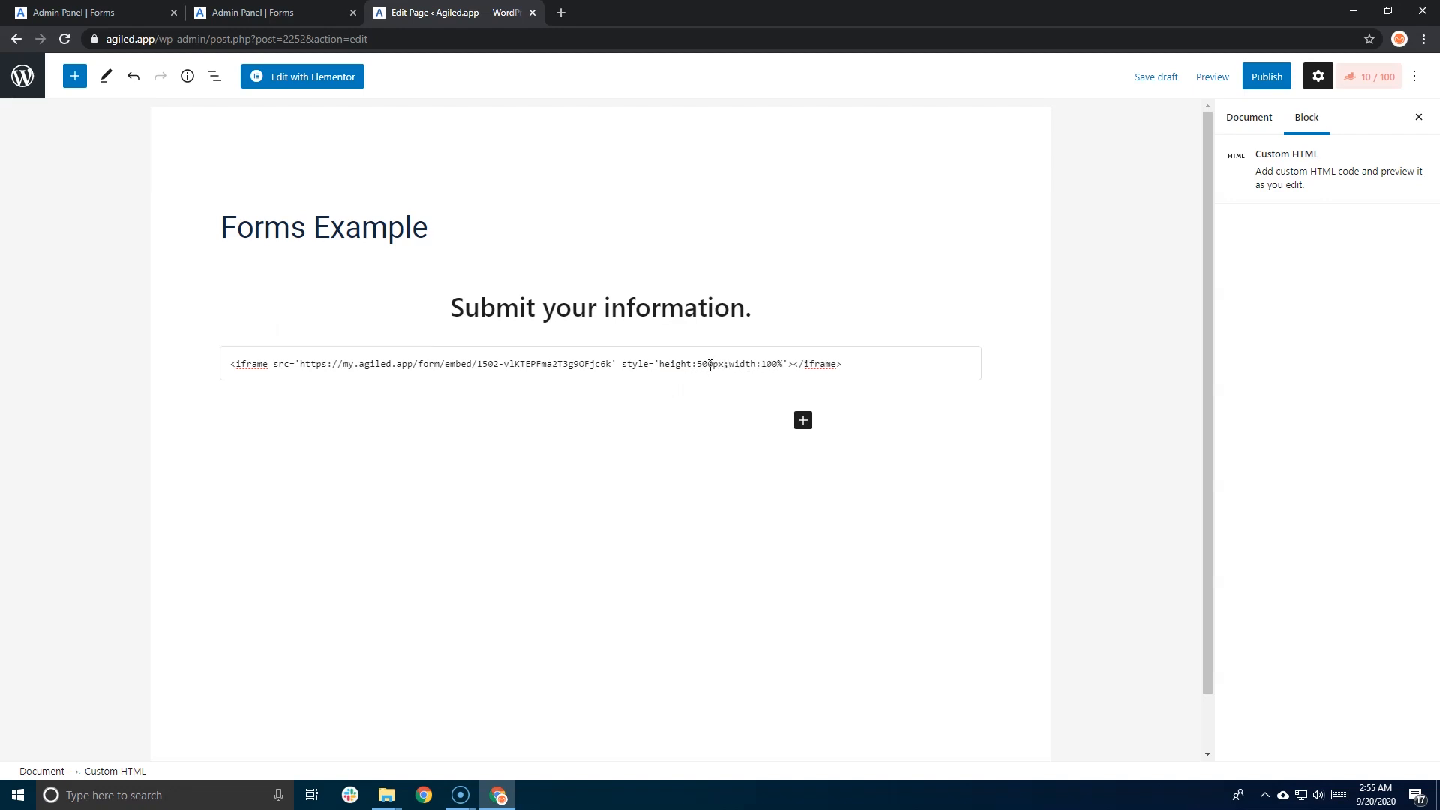
click(1213, 78)
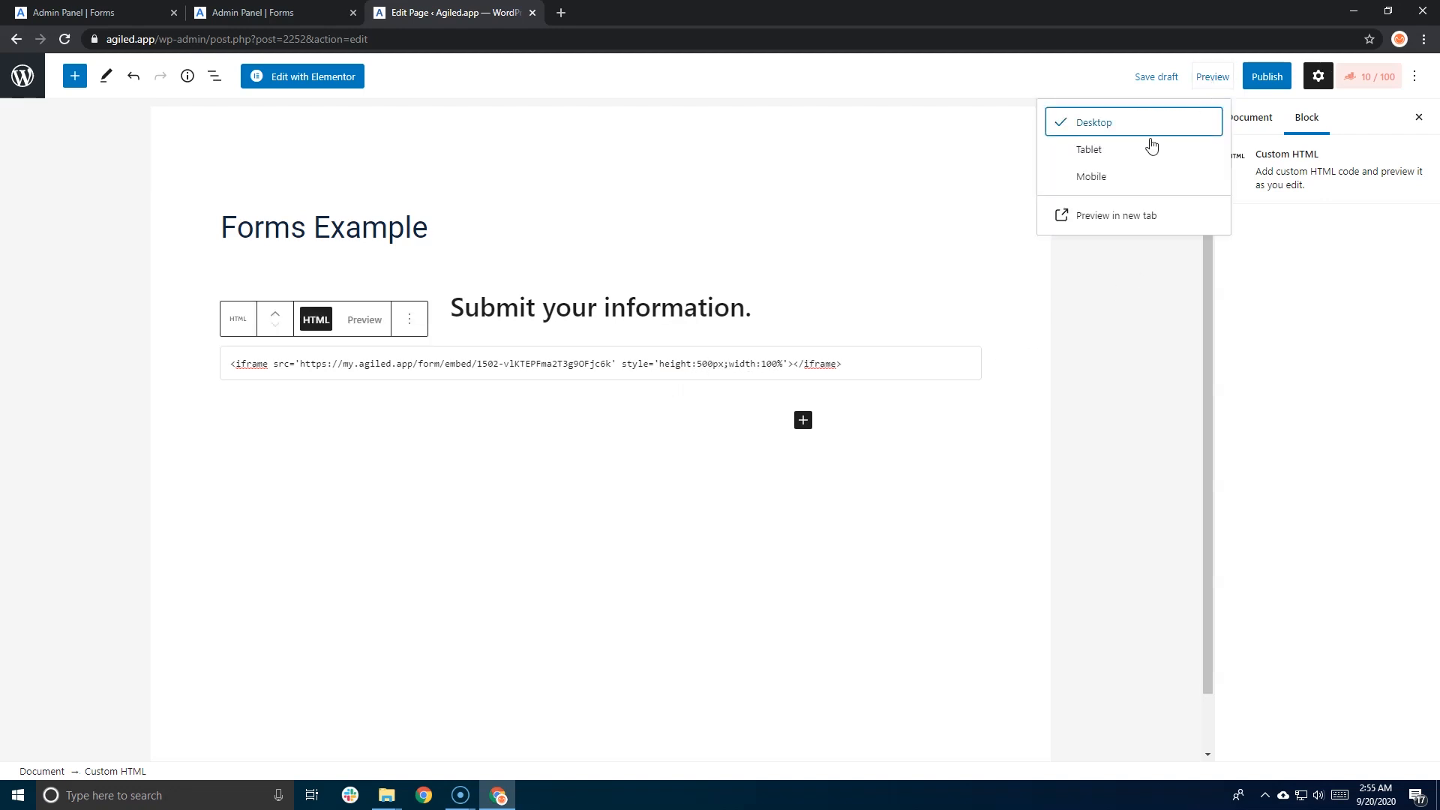
- Preview the Forms Example page in a new tab and scroll through the embedded form
click(1096, 217)
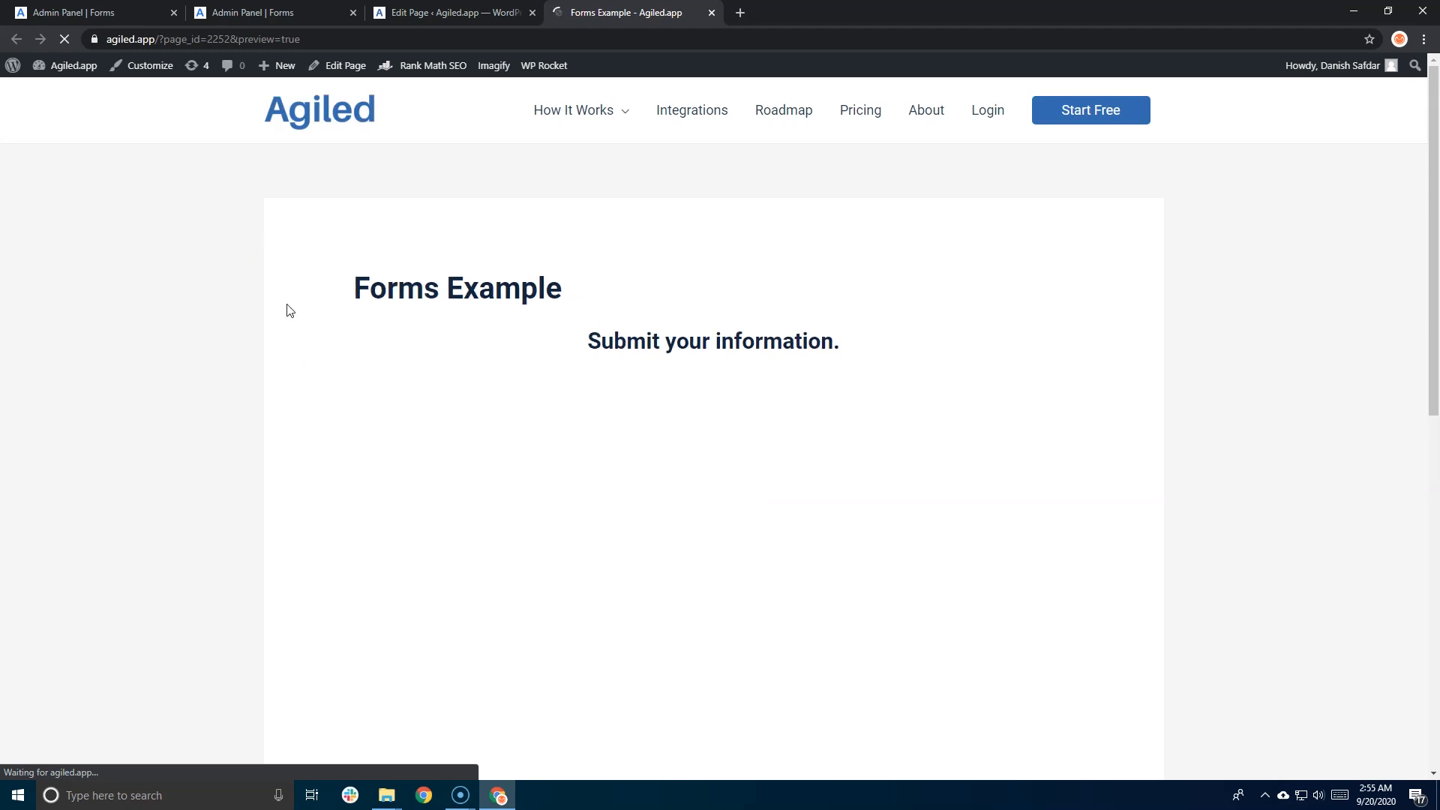
scroll(293, 311, down, 2)
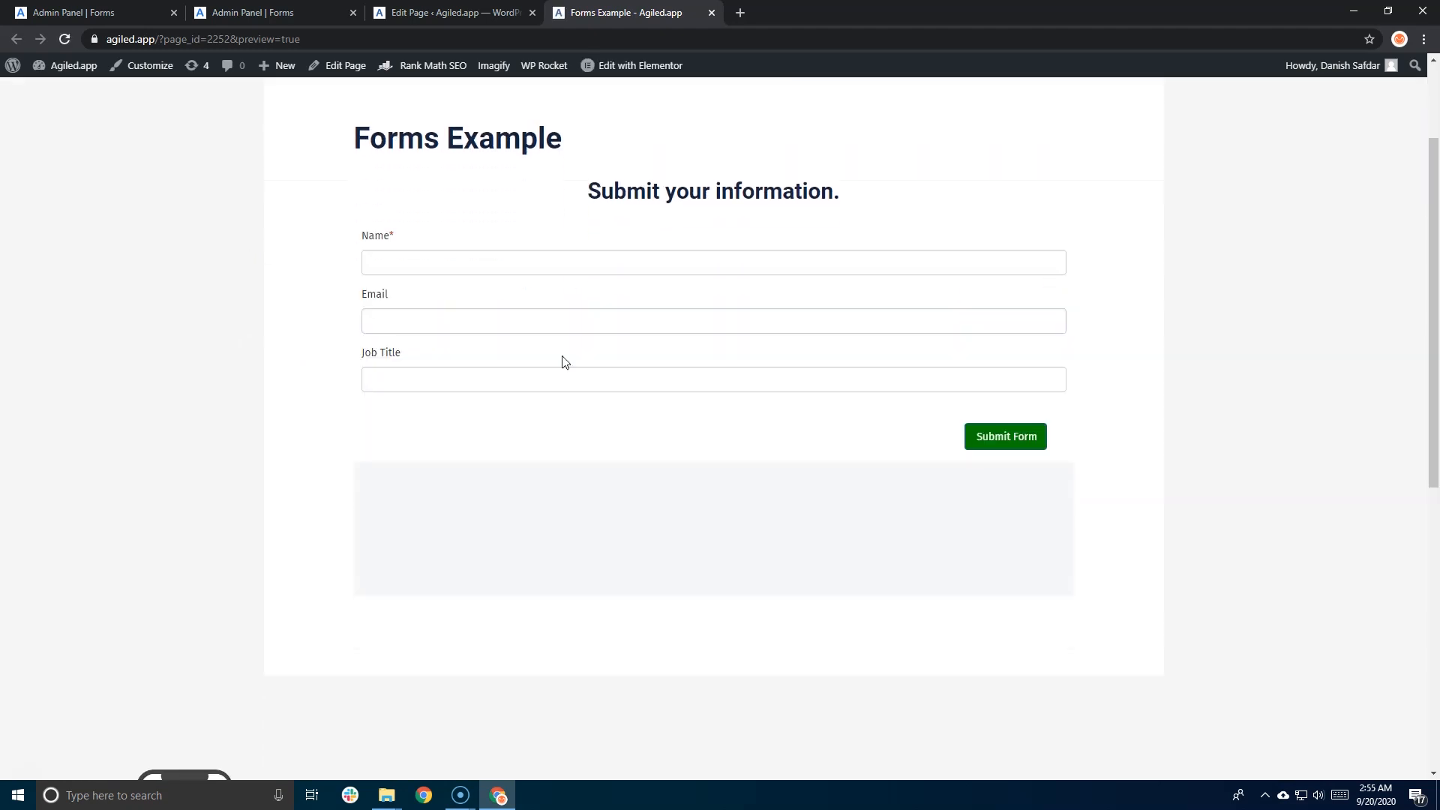
scroll(523, 368, up, 2)
scroll(522, 373, down, 2)
scroll(523, 367, up, 2)
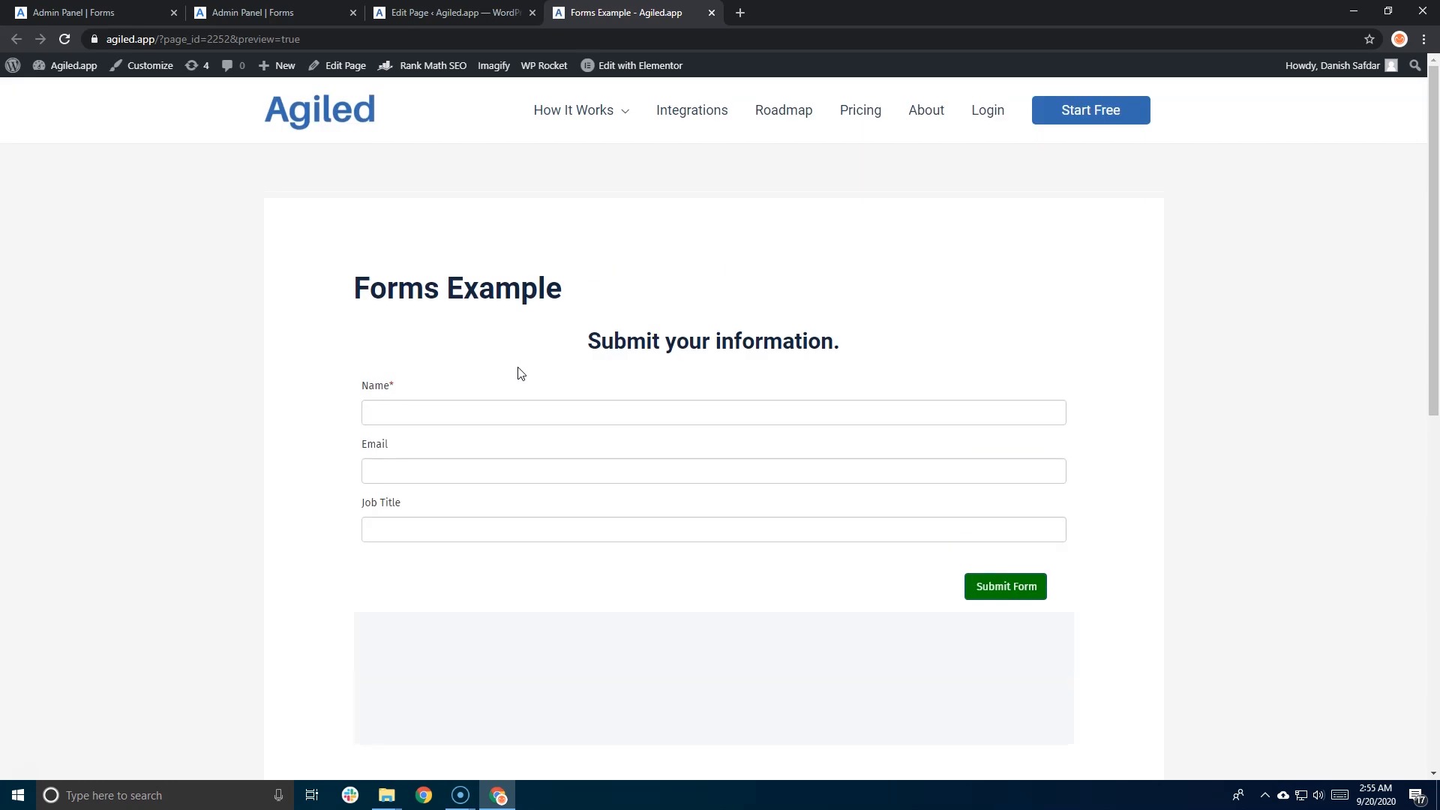
scroll(525, 450, down, 4)
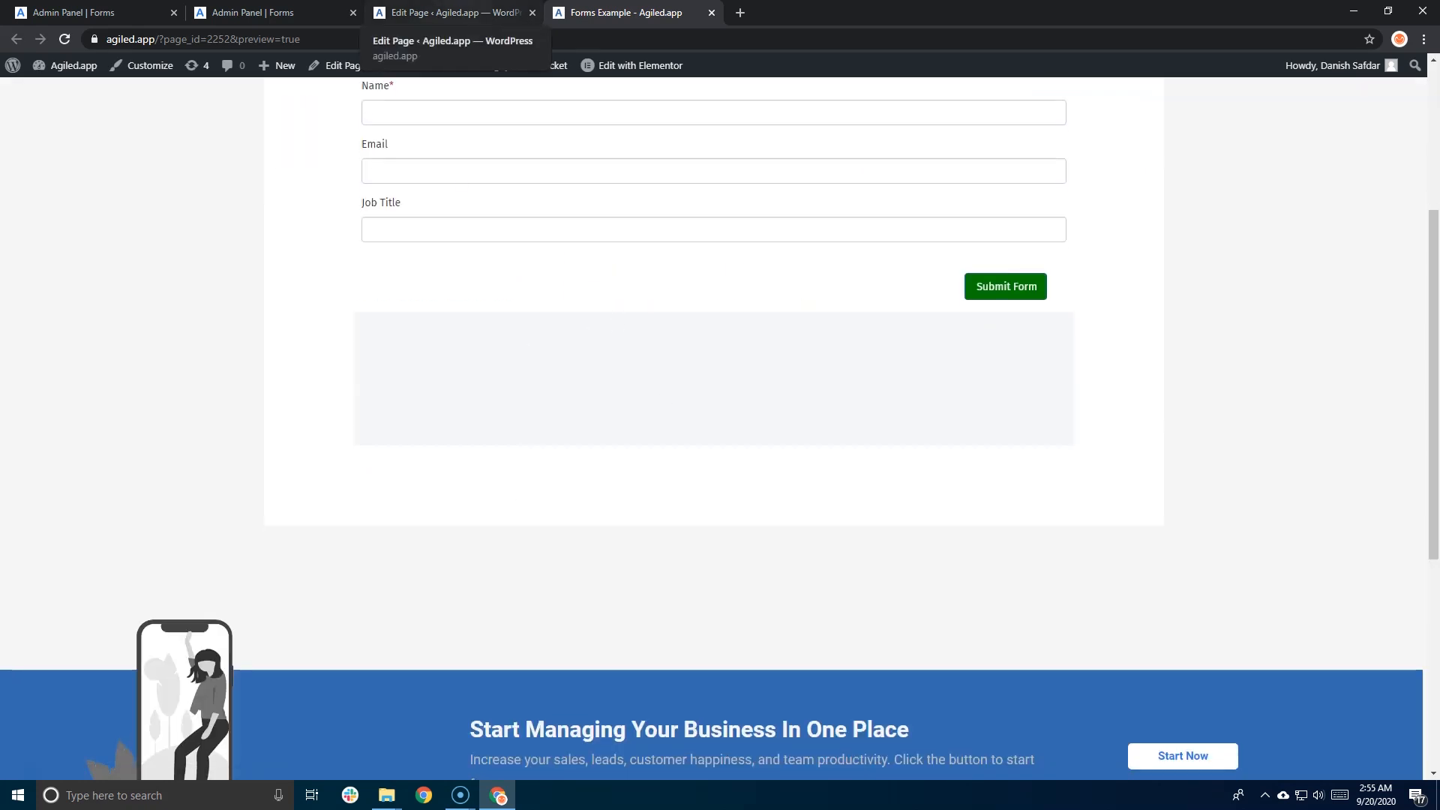
- Return to the page editor with the cursor in the iframe's 500px height value
click(450, 12)
click(704, 368)
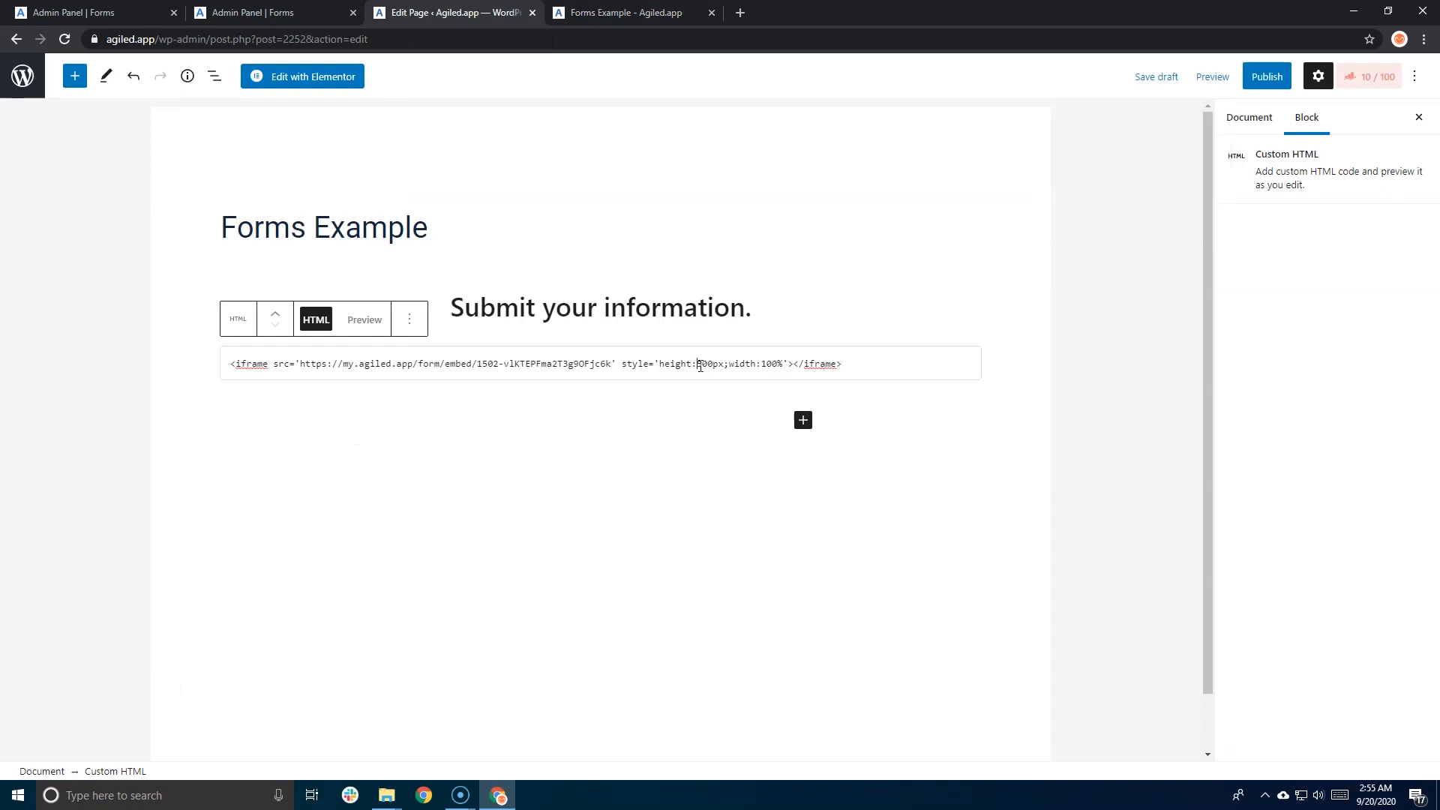
key(Right)
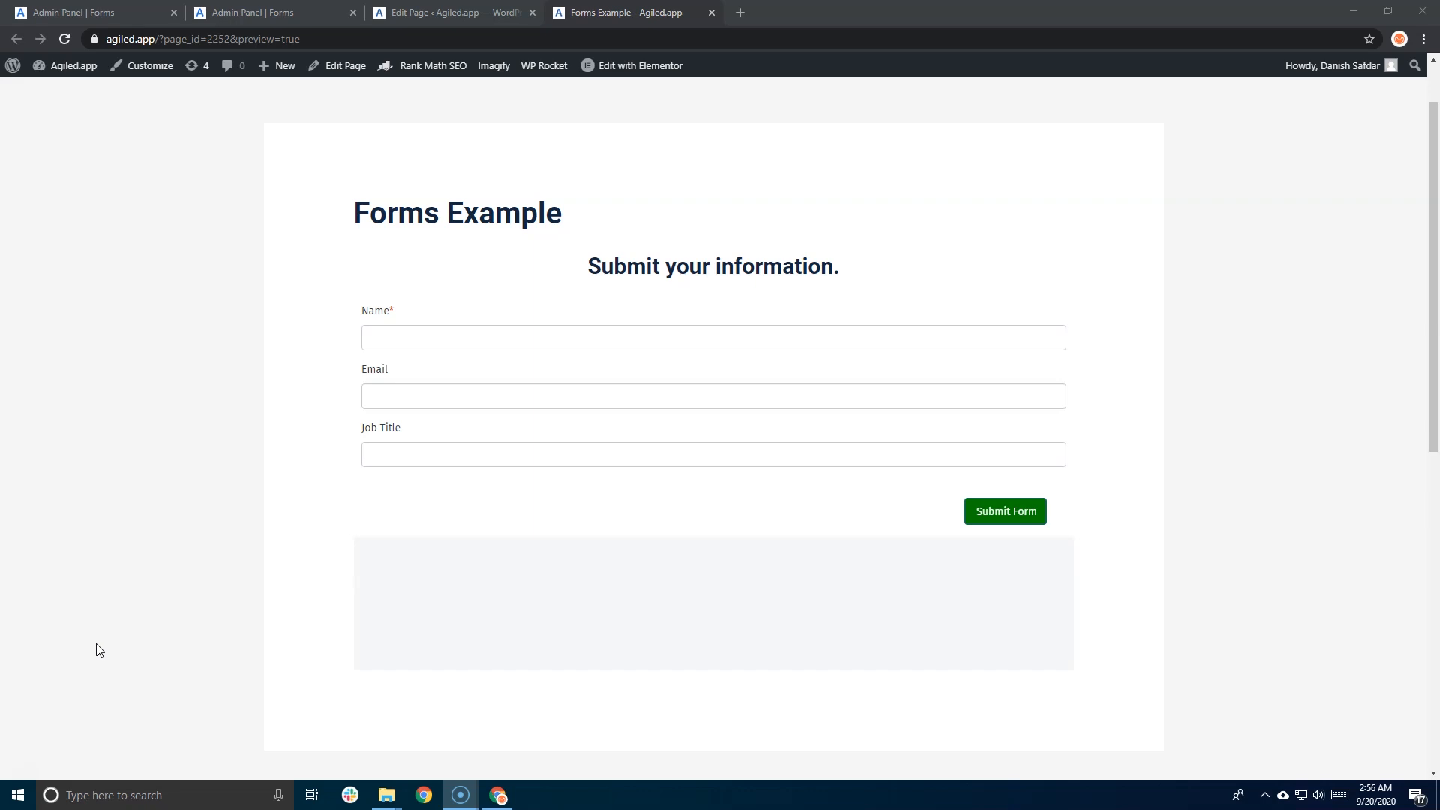
- Switch to the Admin Panel | Forms tab showing Lead Form, Download Lead Magenet and Form Example
click(247, 12)
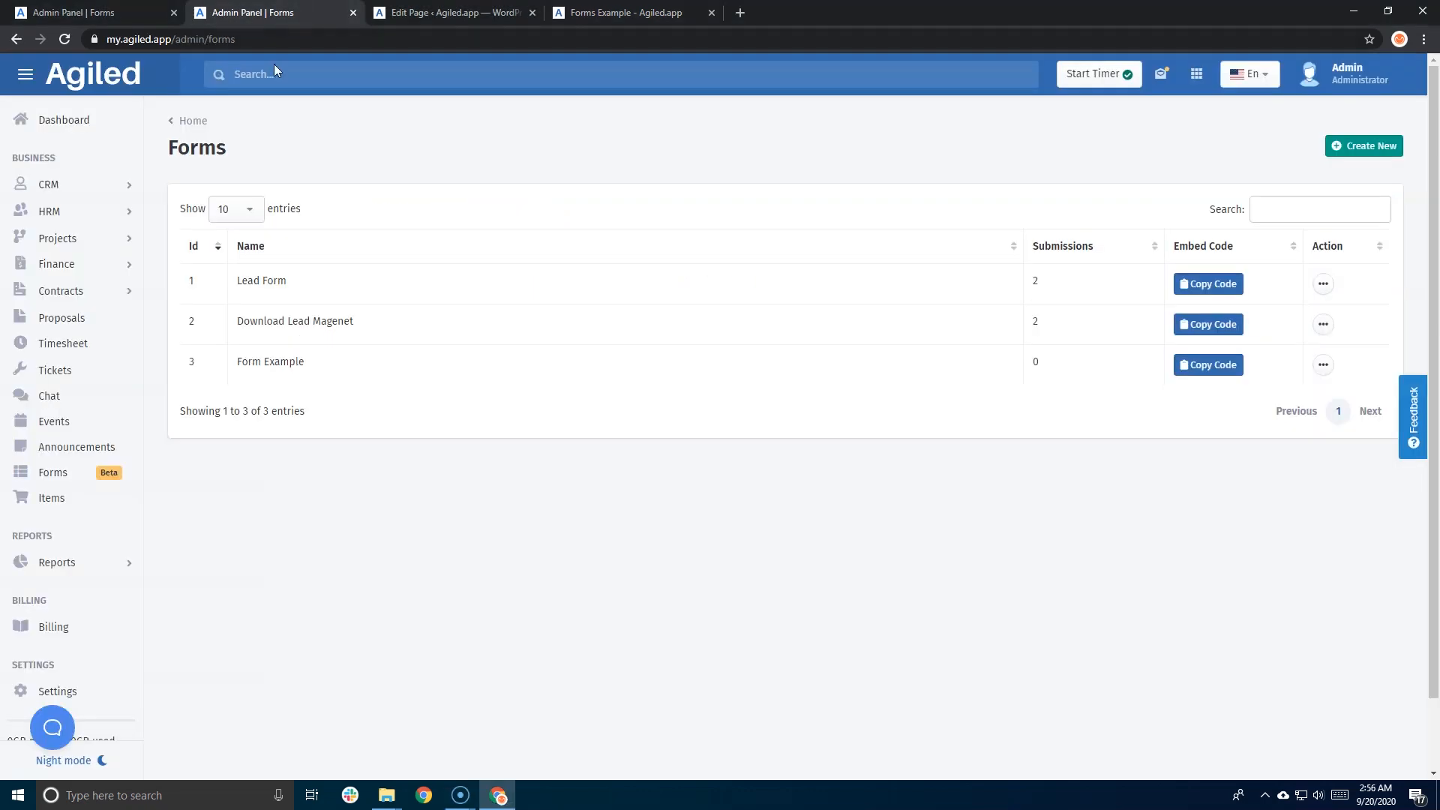